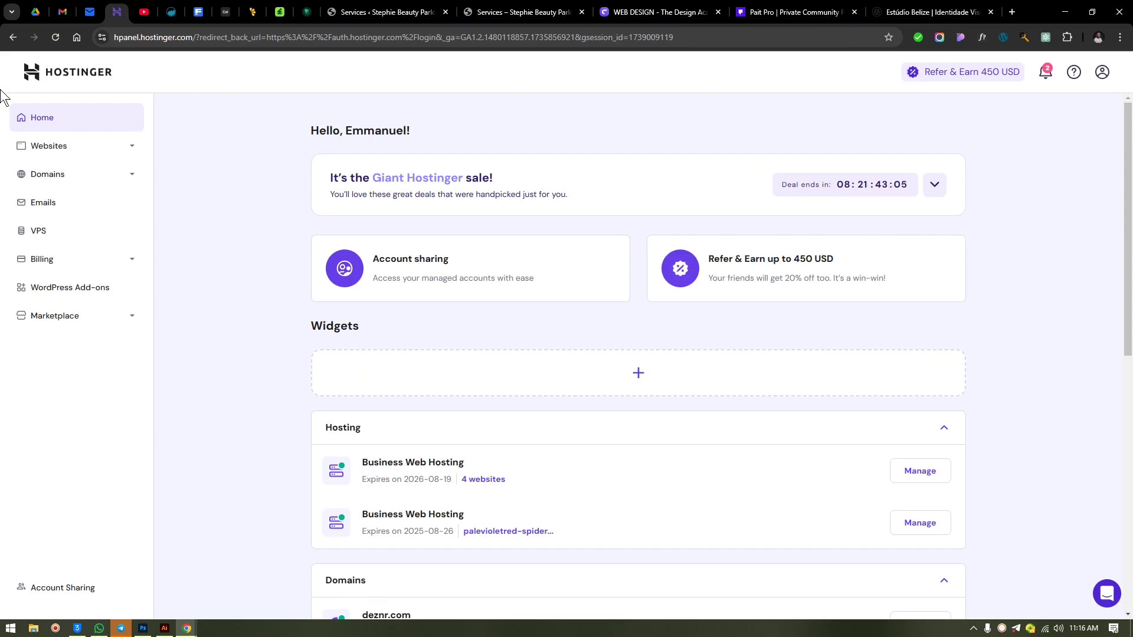
- Check the list of email domains, then return to the account home dashboard
{"action": "left_click", "coordinate": [117, 186]}
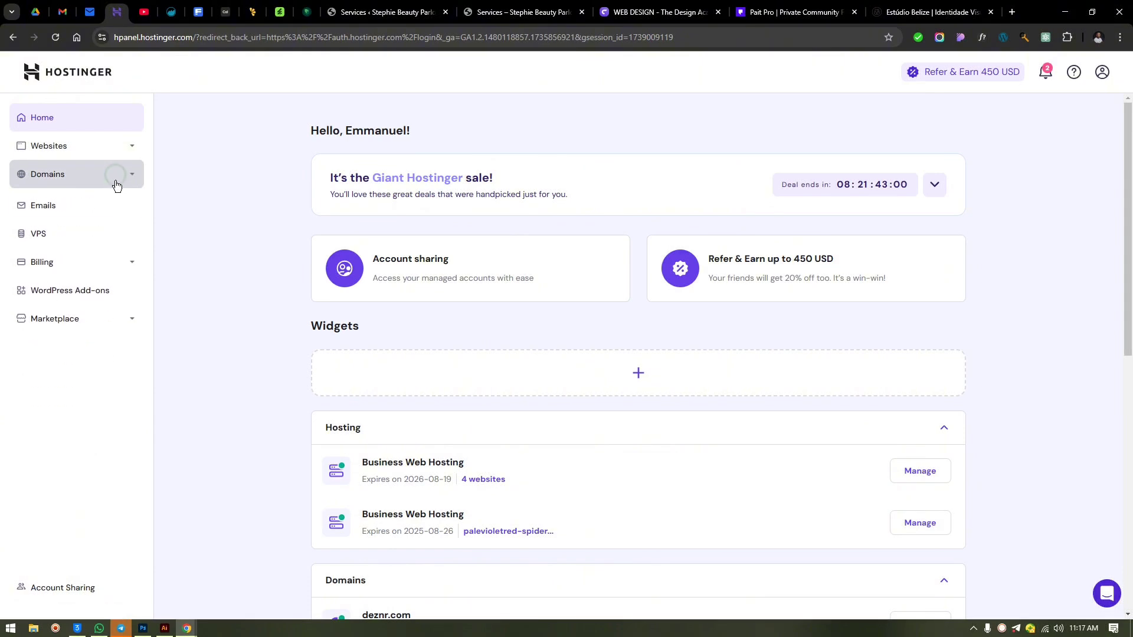
{"action": "left_click", "coordinate": [65, 203]}
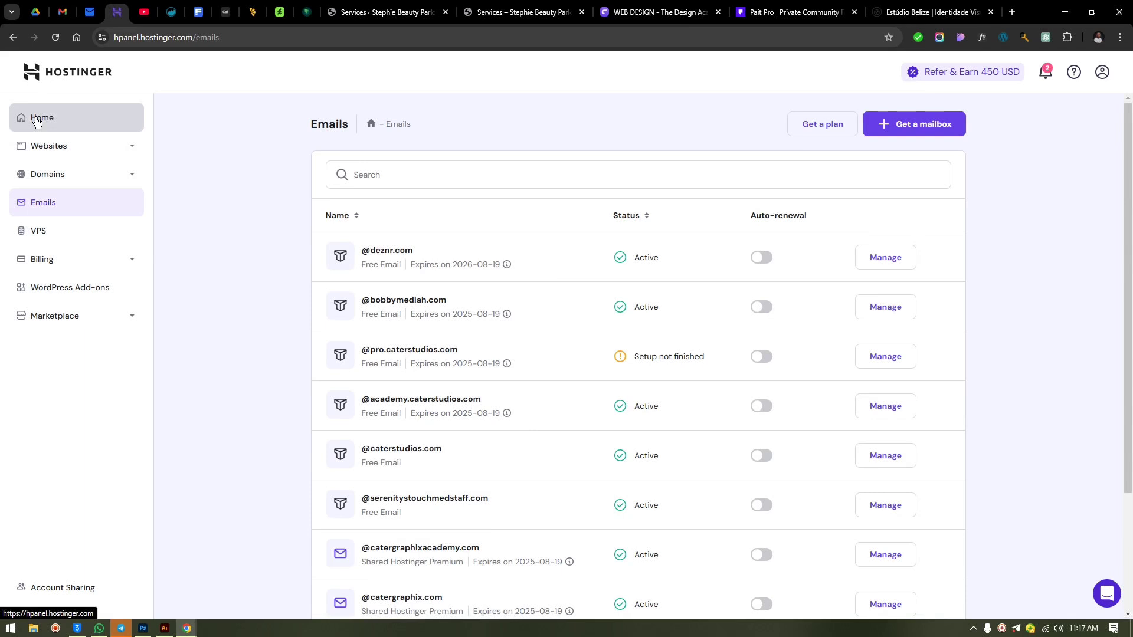
{"action": "left_click", "coordinate": [59, 114]}
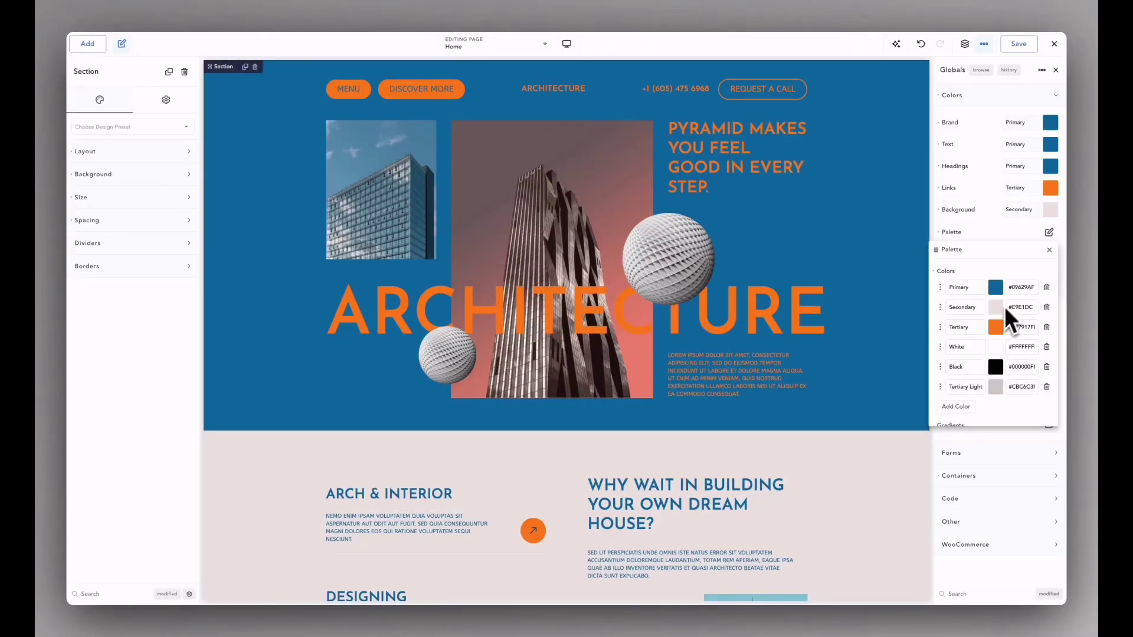
- Change the Tertiary colour to beige #E0C5B0 and the Primary colour to navy #0D202B
{"action": "left_click", "coordinate": [995, 325]}
{"action": "left_click_drag", "start_coordinate": [966, 316], "coordinate": [822, 327]}
{"action": "left_click", "coordinate": [961, 291]}
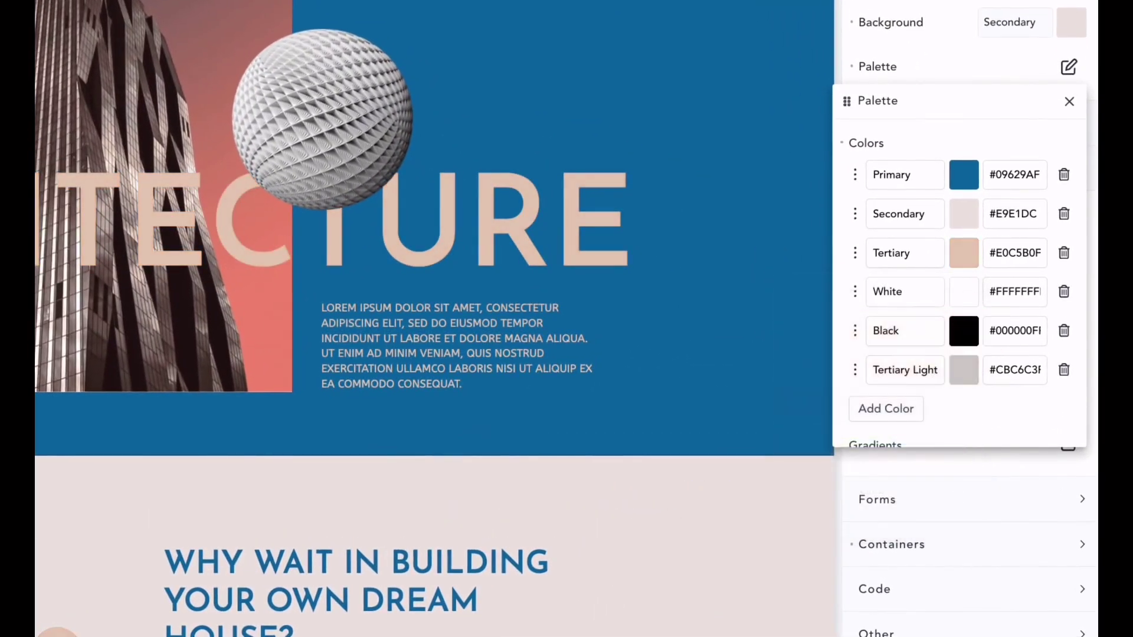
{"action": "left_click", "coordinate": [964, 174]}
{"action": "left_click_drag", "start_coordinate": [975, 288], "coordinate": [941, 380]}
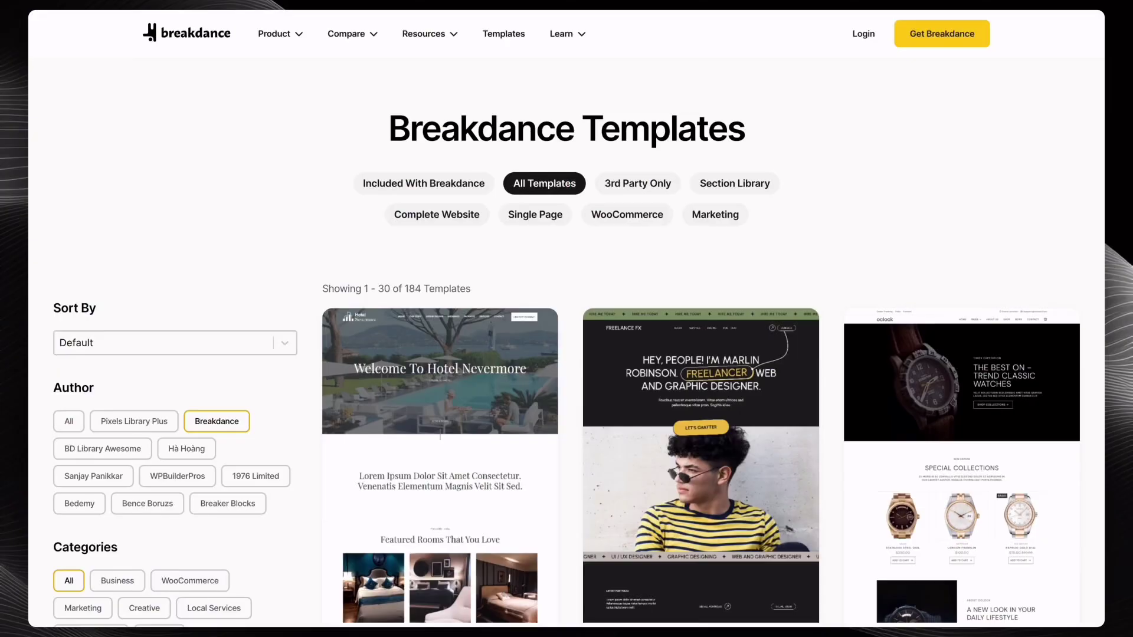
- Set the form's bottom padding to 20
{"action": "scroll", "coordinate": [701, 354], "scroll_direction": "down", "scroll_amount": 20}
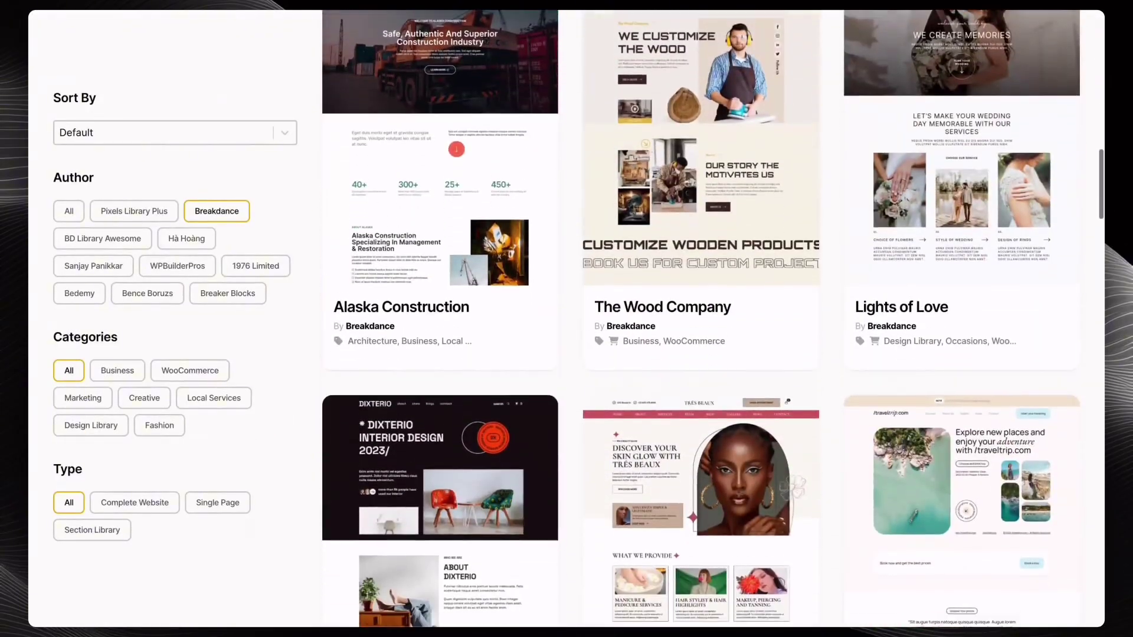
{"action": "scroll", "coordinate": [701, 354], "scroll_direction": "down", "scroll_amount": 20}
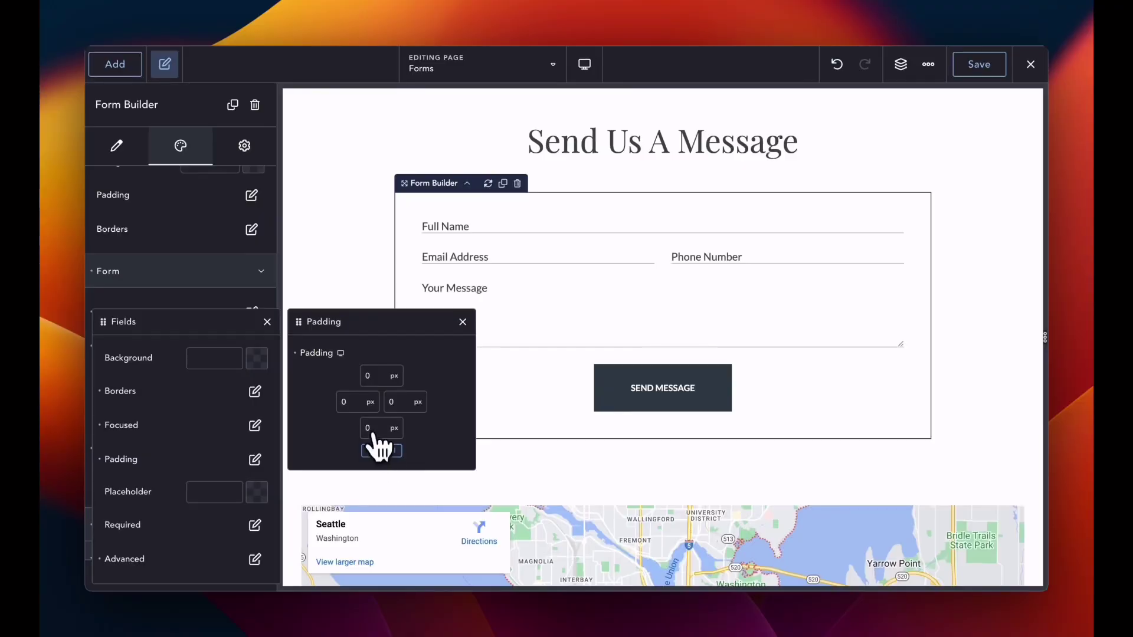
{"action": "left_click", "coordinate": [372, 427]}
{"action": "type", "text": "20"}
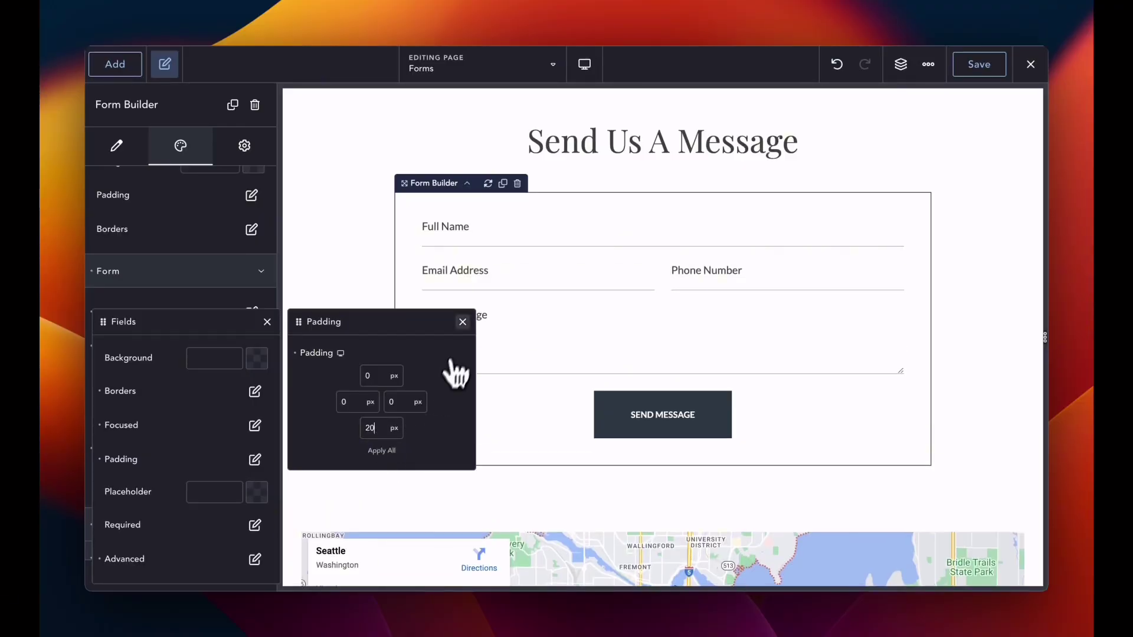
{"action": "left_click", "coordinate": [463, 322]}
{"action": "left_click", "coordinate": [490, 231]}
- Try the Email, Message and Phone fields, then set the popup's bottom-right corner radius to 25
{"action": "left_click", "coordinate": [494, 276]}
{"action": "left_click", "coordinate": [489, 351]}
{"action": "left_click", "coordinate": [696, 274]}
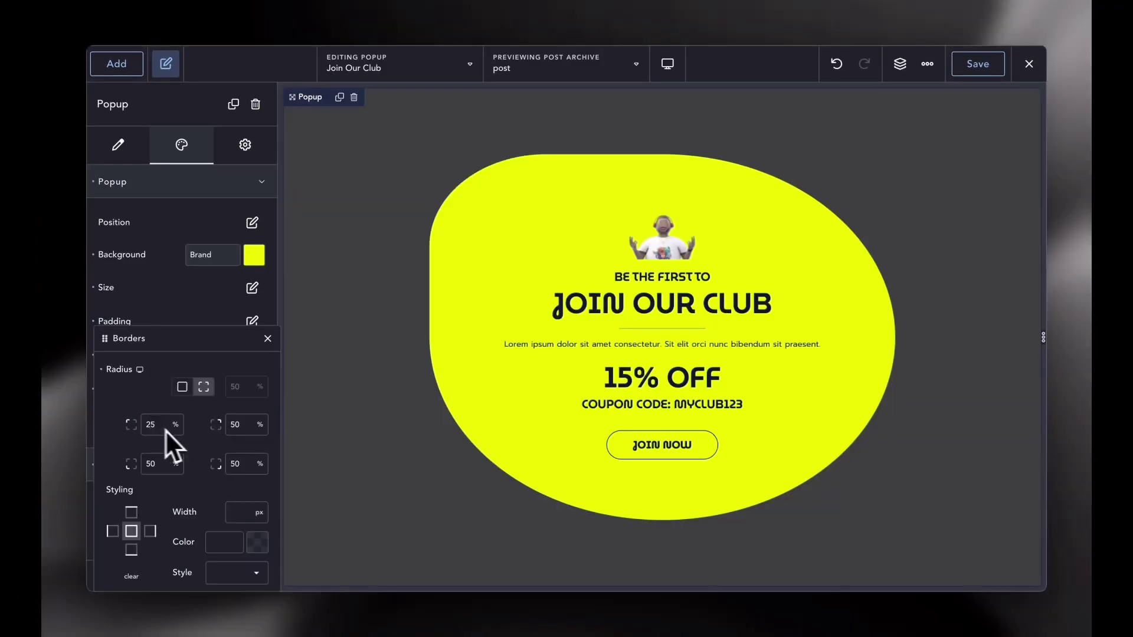
{"action": "left_click", "coordinate": [235, 464]}
{"action": "type", "text": "25"}
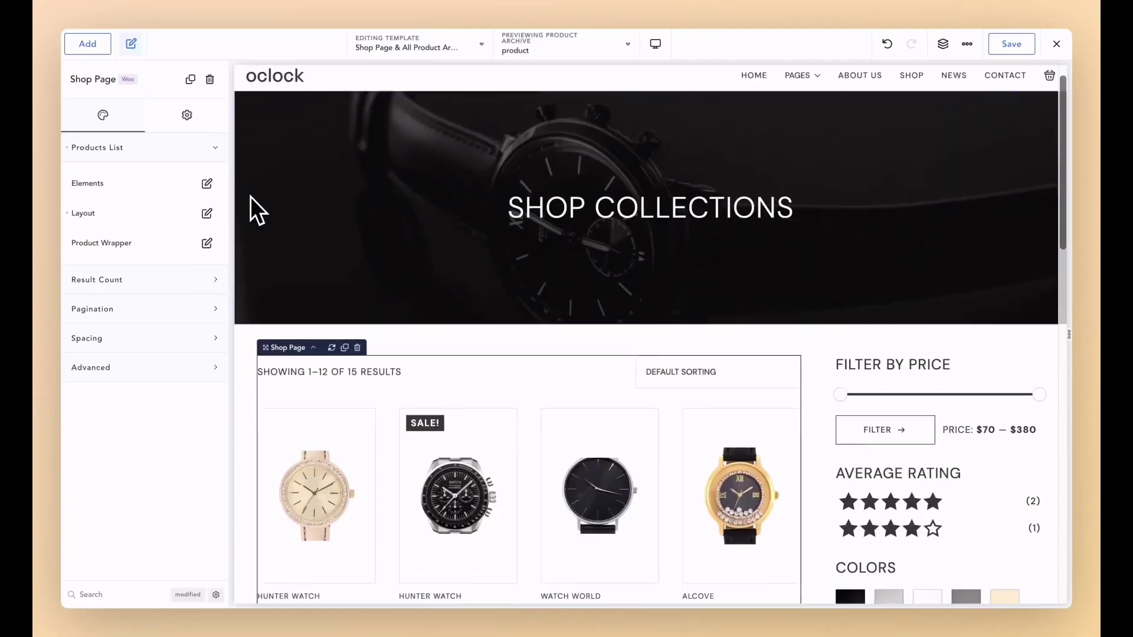
- Reduce the product list from 4 to 3 products per row
{"action": "scroll", "coordinate": [251, 197], "scroll_direction": "down", "scroll_amount": 10}
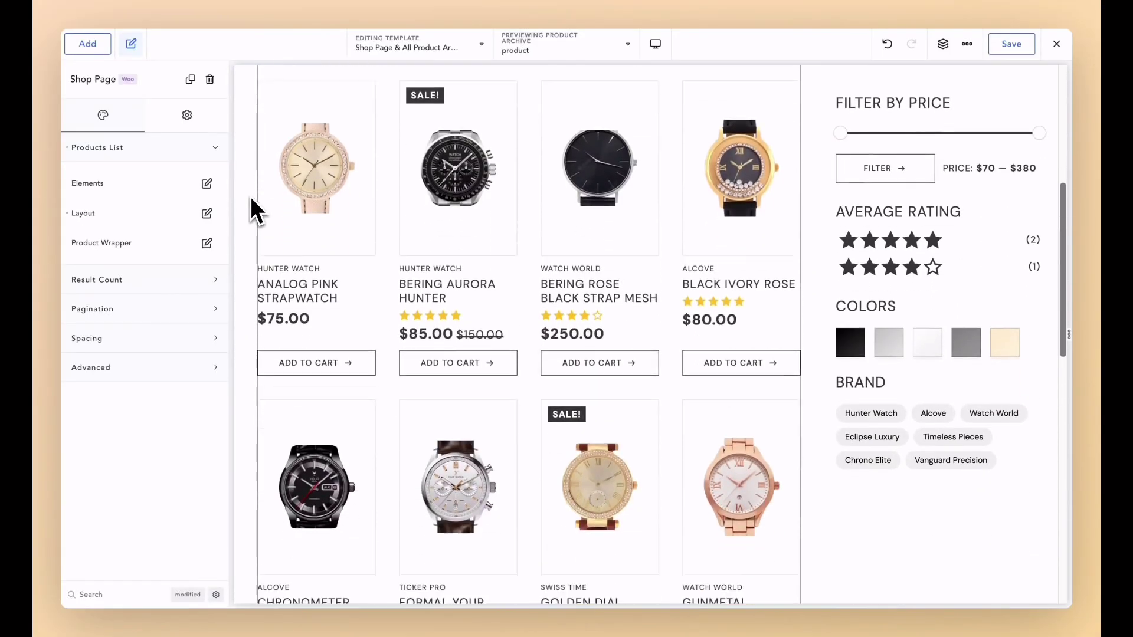
{"action": "left_click", "coordinate": [207, 213]}
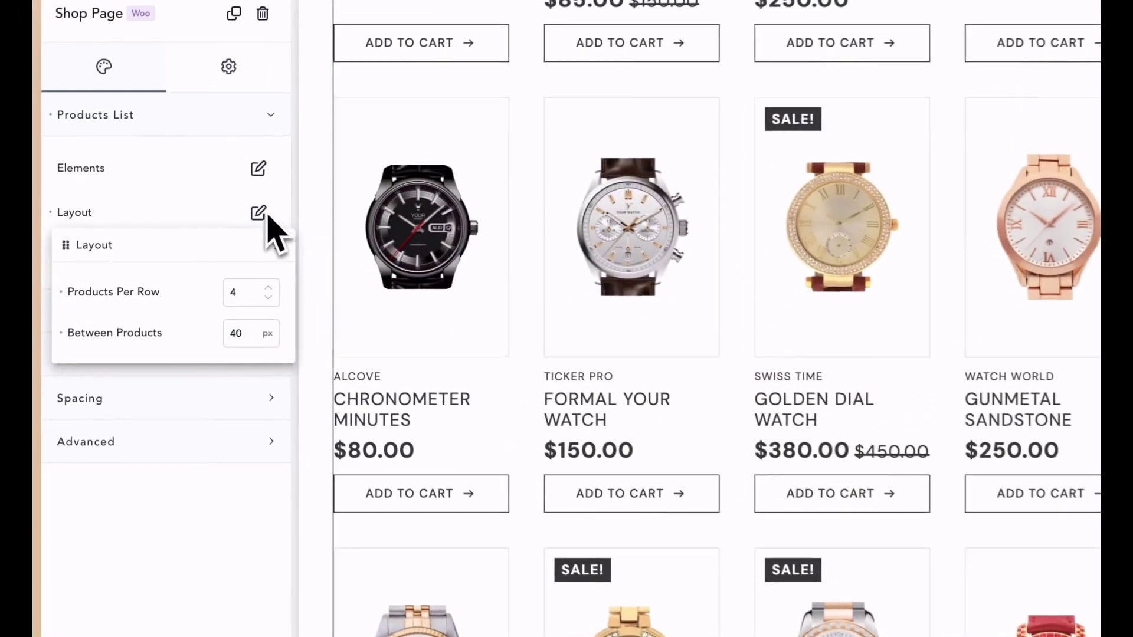
{"action": "left_click", "coordinate": [213, 271]}
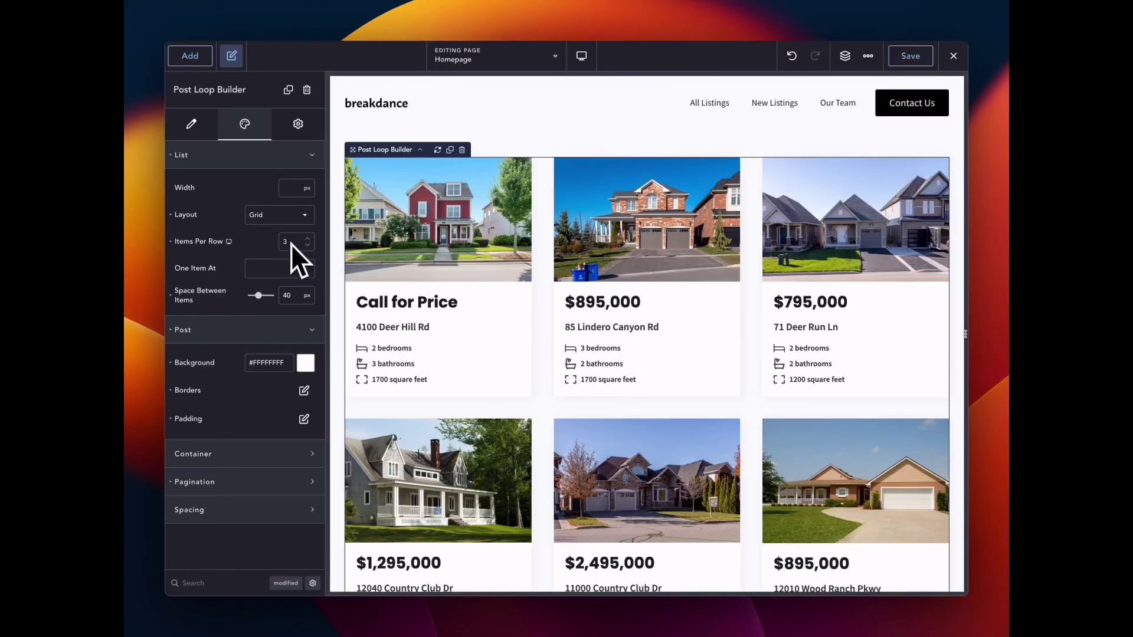
- Switch the property listings to a Slider layout and advance it one card
{"action": "left_click", "coordinate": [284, 216]}
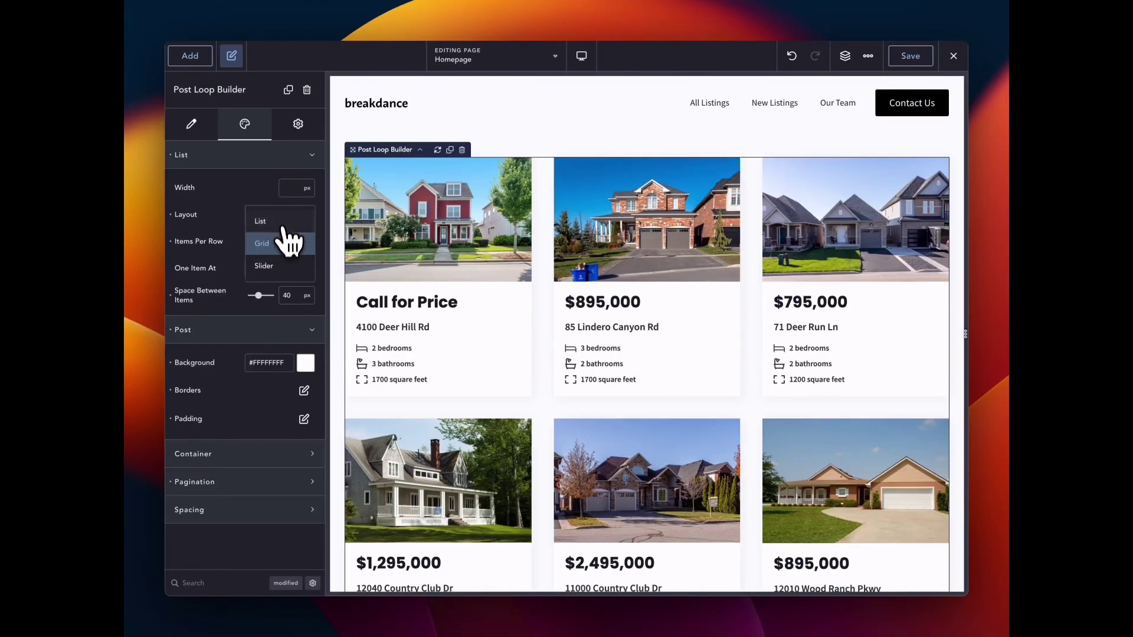
{"action": "left_click", "coordinate": [286, 263]}
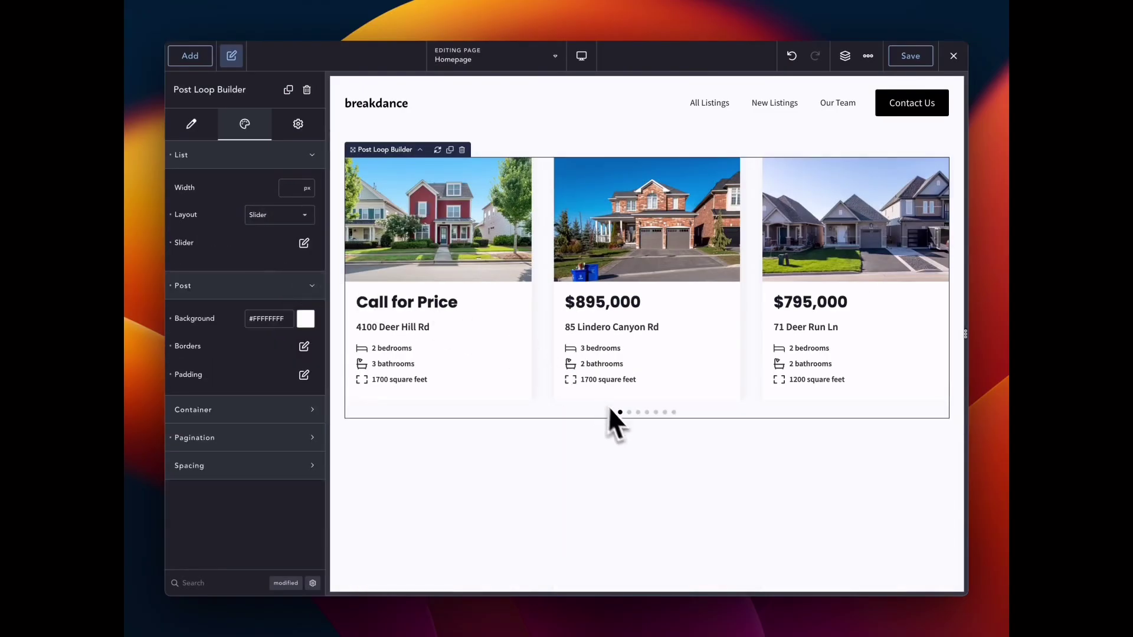
{"action": "left_click", "coordinate": [629, 413]}
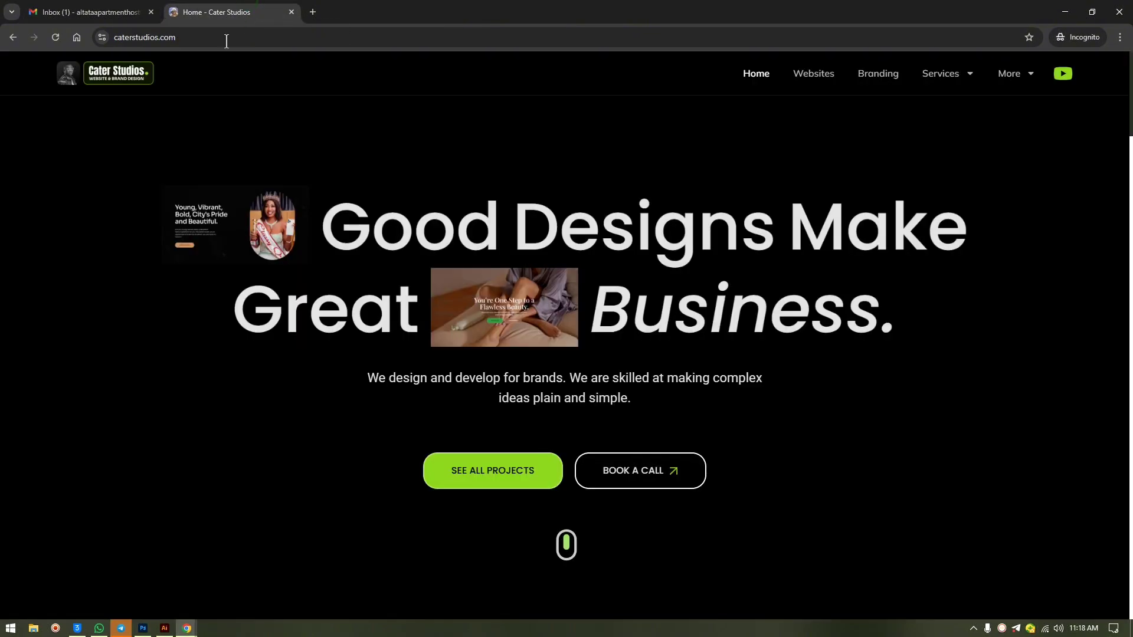
- Scroll the Cater Studios site to its footer and follow its Buy Host link to Hostinger
{"action": "left_click", "coordinate": [248, 12]}
{"action": "scroll", "coordinate": [482, 537], "scroll_direction": "down", "scroll_amount": 15}
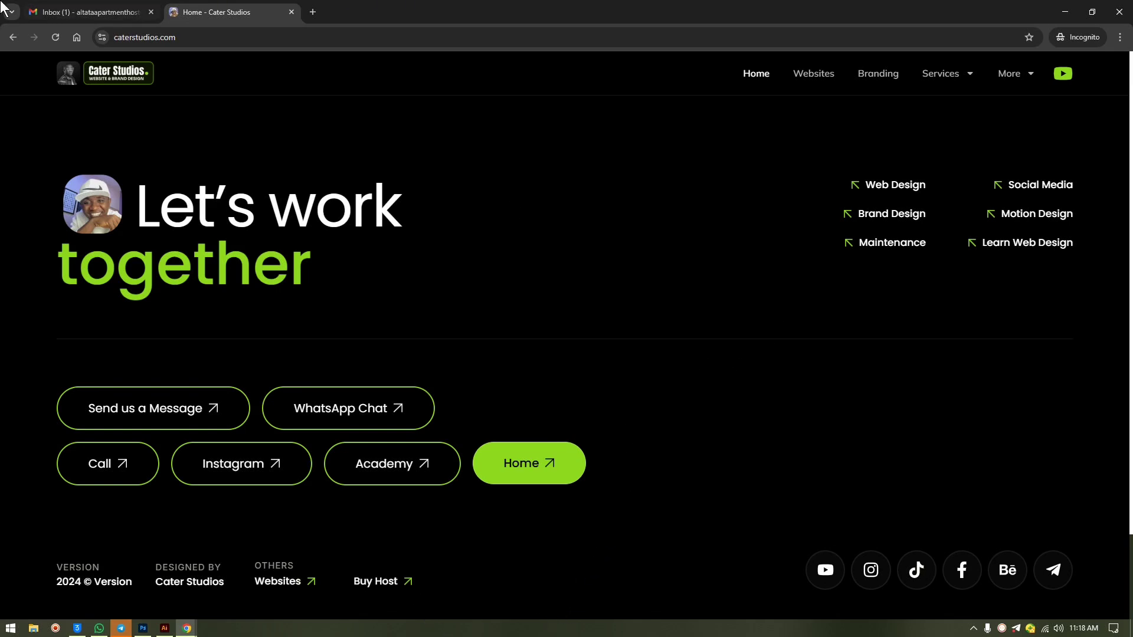
{"action": "left_click", "coordinate": [65, 12]}
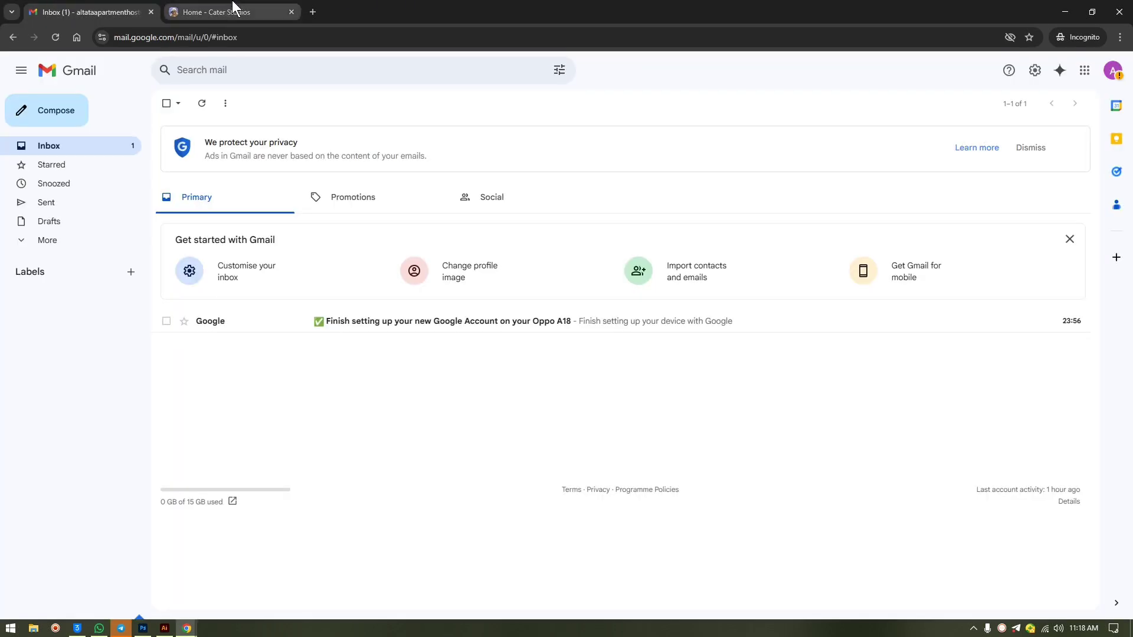
{"action": "left_click", "coordinate": [203, 12]}
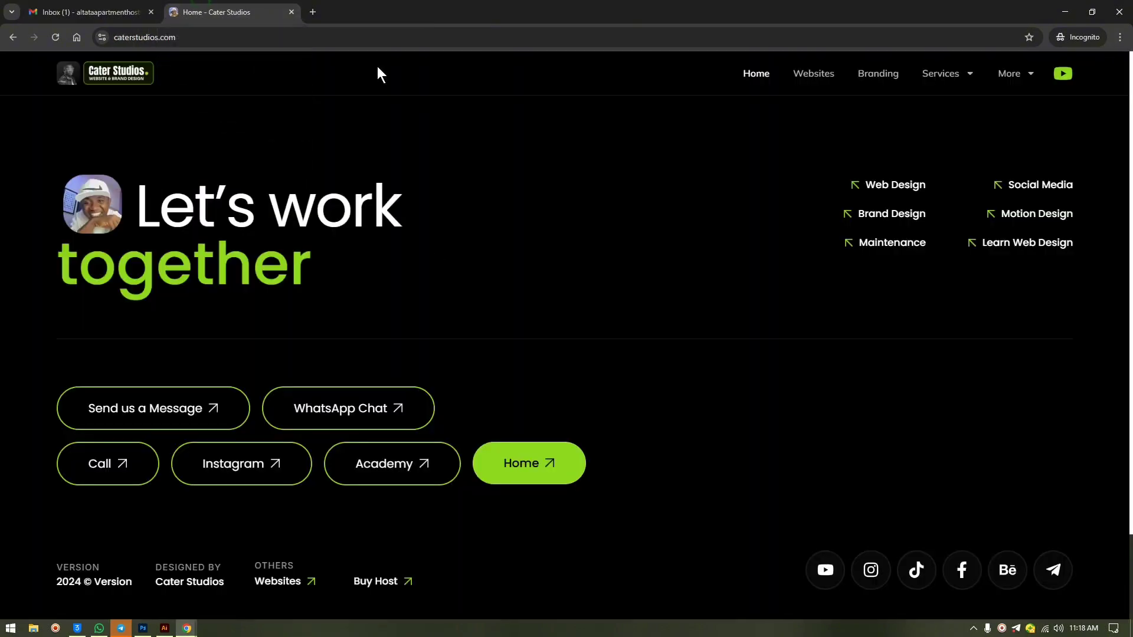
{"action": "left_click", "coordinate": [384, 580]}
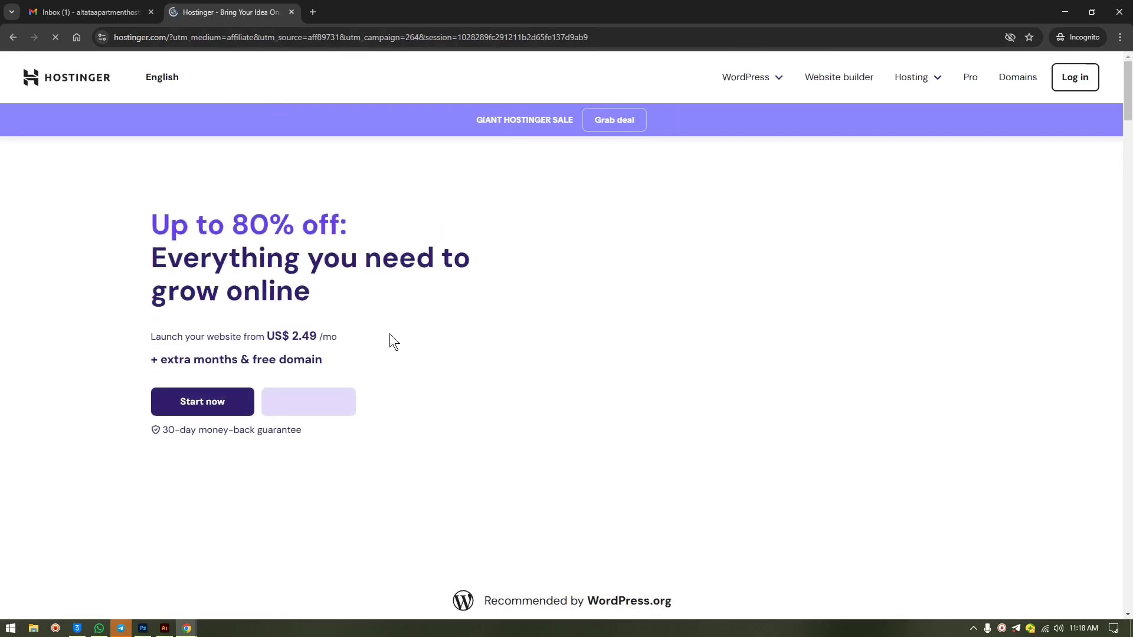
- Scroll to the hosting plans, dismiss the Kodee chat, and choose the Premium plan
{"action": "scroll", "coordinate": [358, 313], "scroll_direction": "down", "scroll_amount": 5}
{"action": "scroll", "coordinate": [360, 307], "scroll_direction": "down", "scroll_amount": 6}
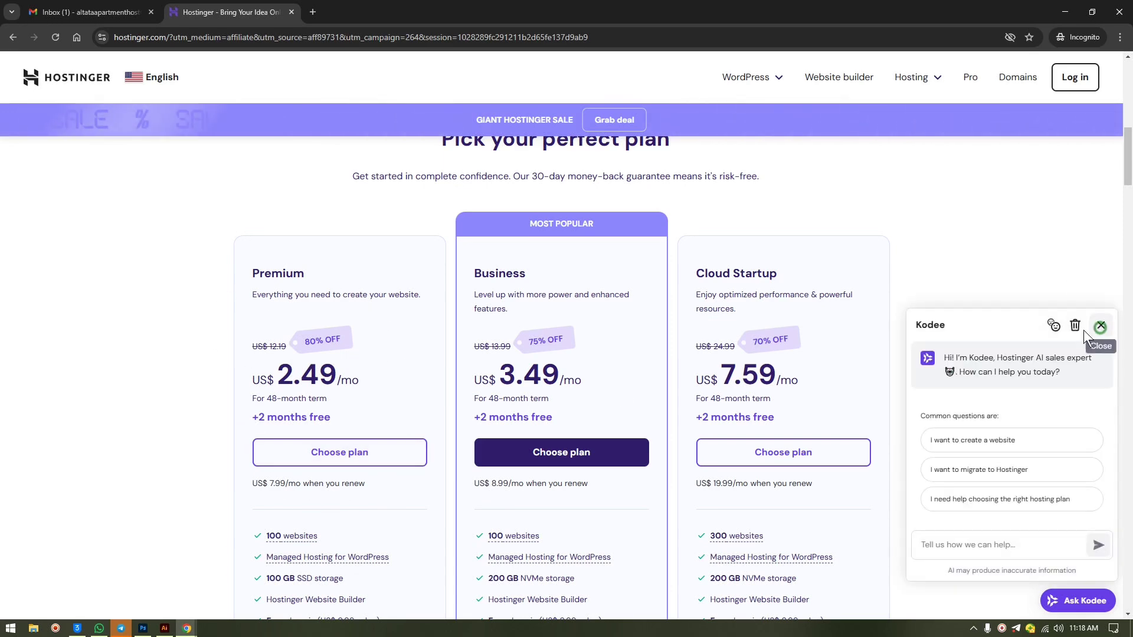
{"action": "left_click", "coordinate": [1101, 325]}
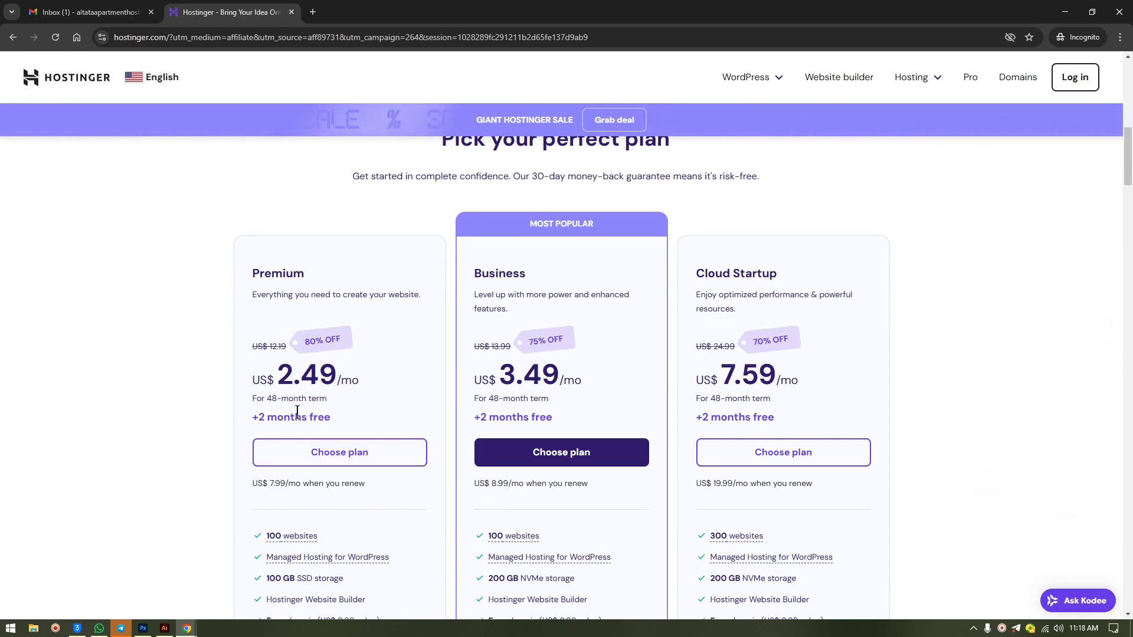
{"action": "left_click", "coordinate": [326, 455]}
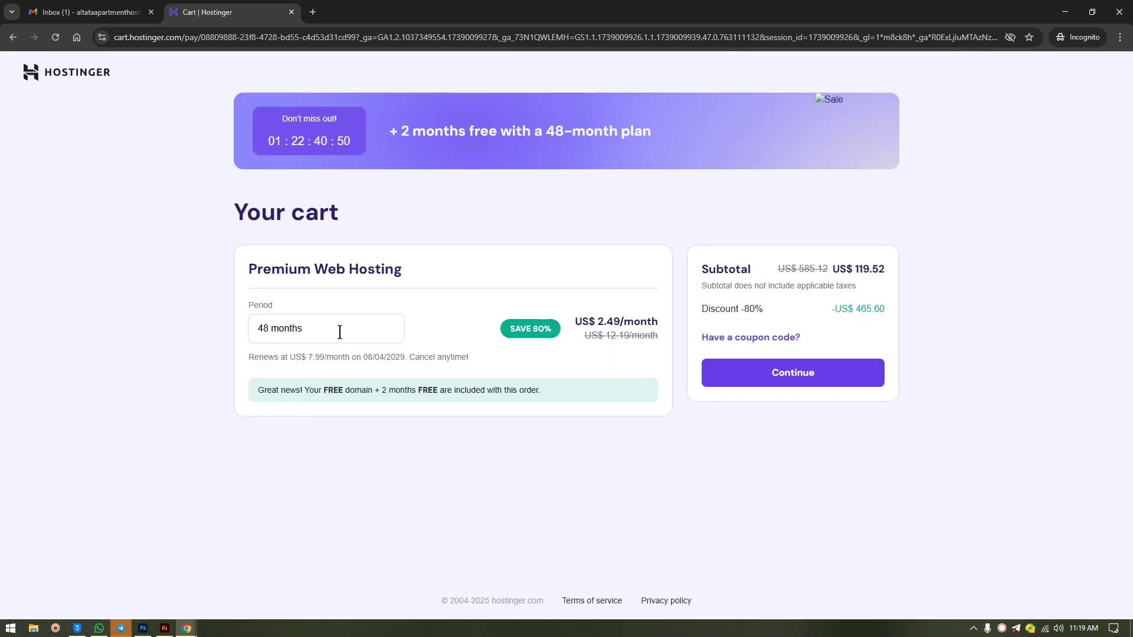
- Compare the 12, 48 and 1 month billing periods, settling on 12 months
{"action": "left_click", "coordinate": [340, 332]}
{"action": "left_click", "coordinate": [275, 386]}
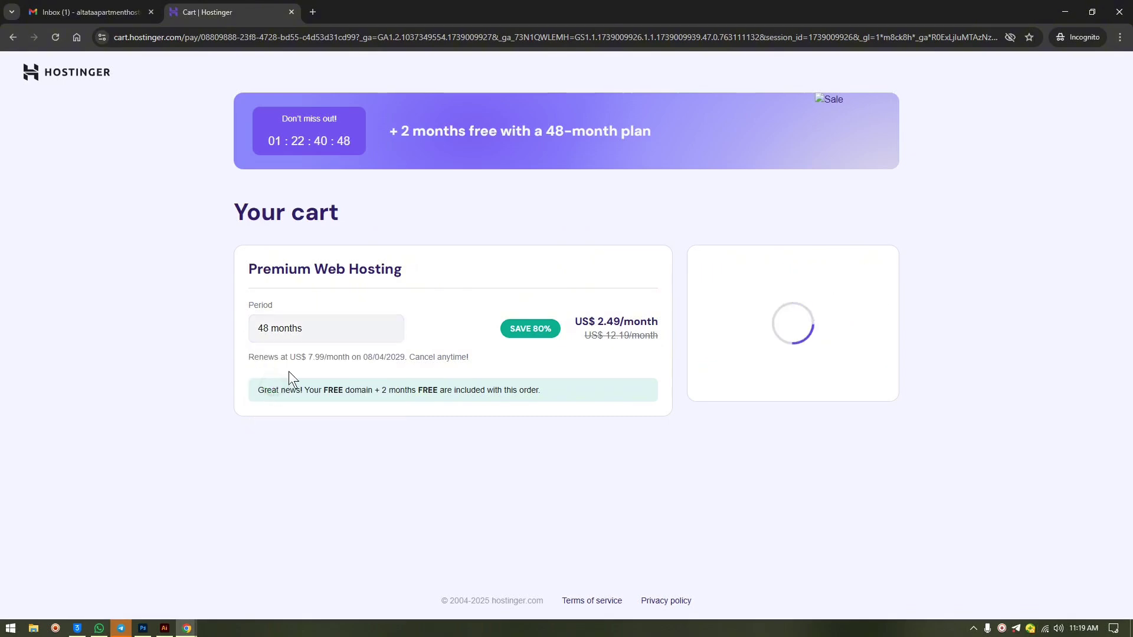
{"action": "left_click", "coordinate": [306, 325]}
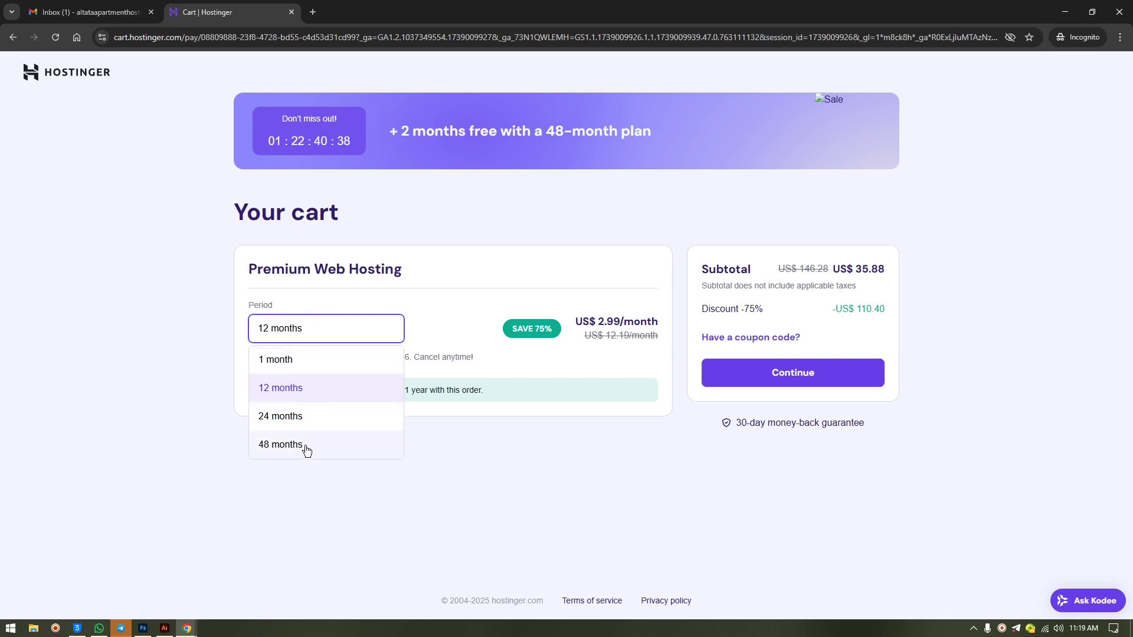
{"action": "left_click", "coordinate": [307, 446]}
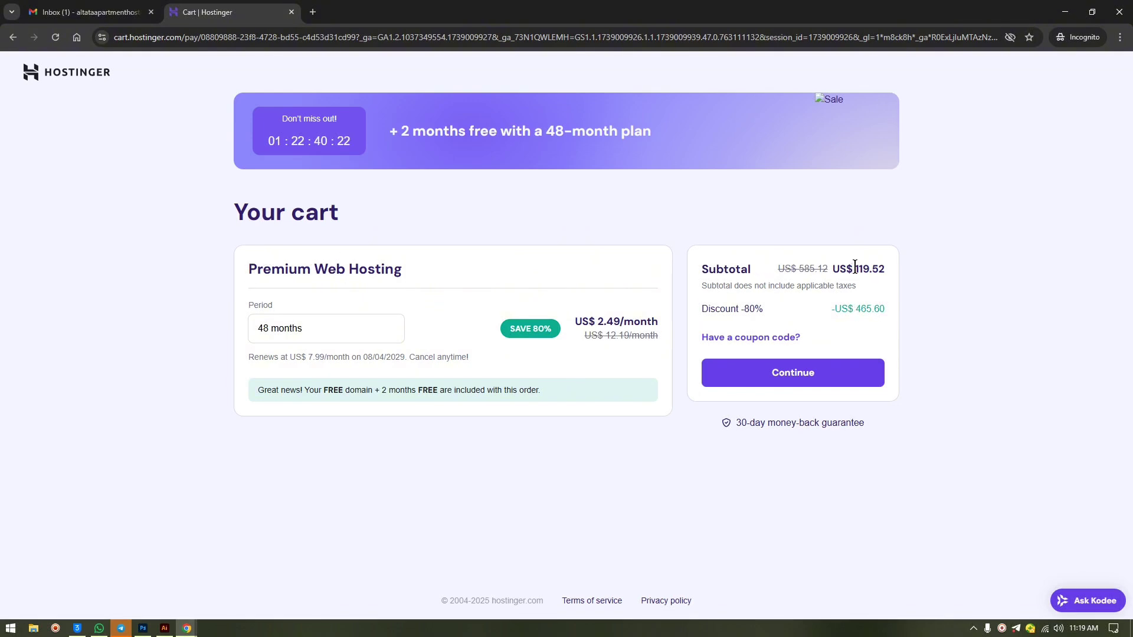
{"action": "left_click", "coordinate": [333, 322]}
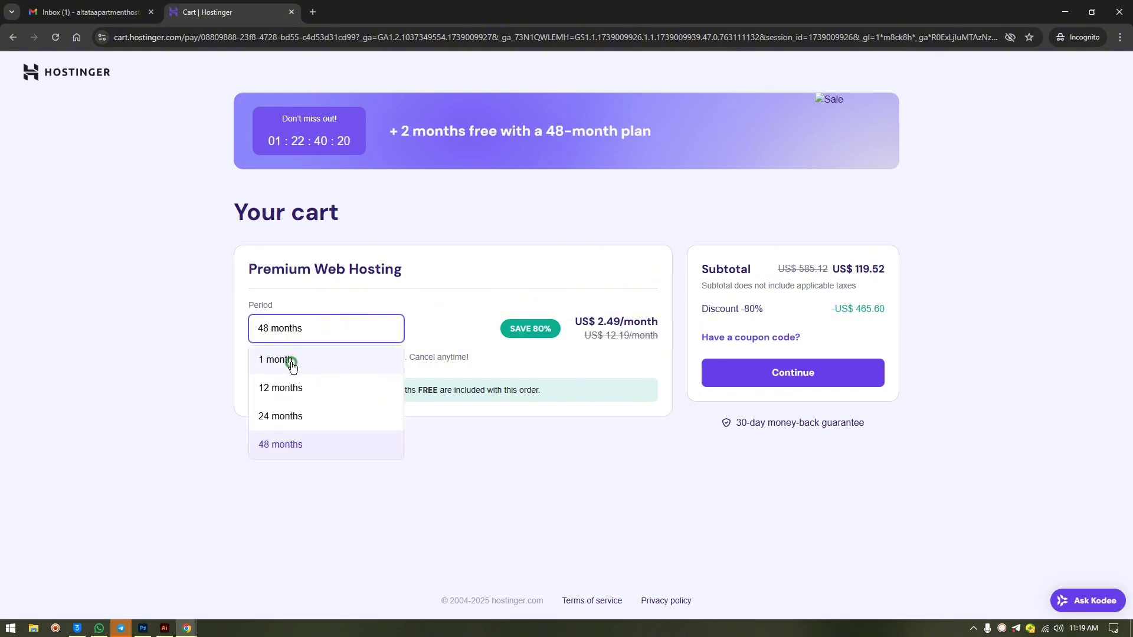
{"action": "left_click", "coordinate": [289, 361]}
{"action": "left_click", "coordinate": [298, 336]}
{"action": "left_click", "coordinate": [286, 387]}
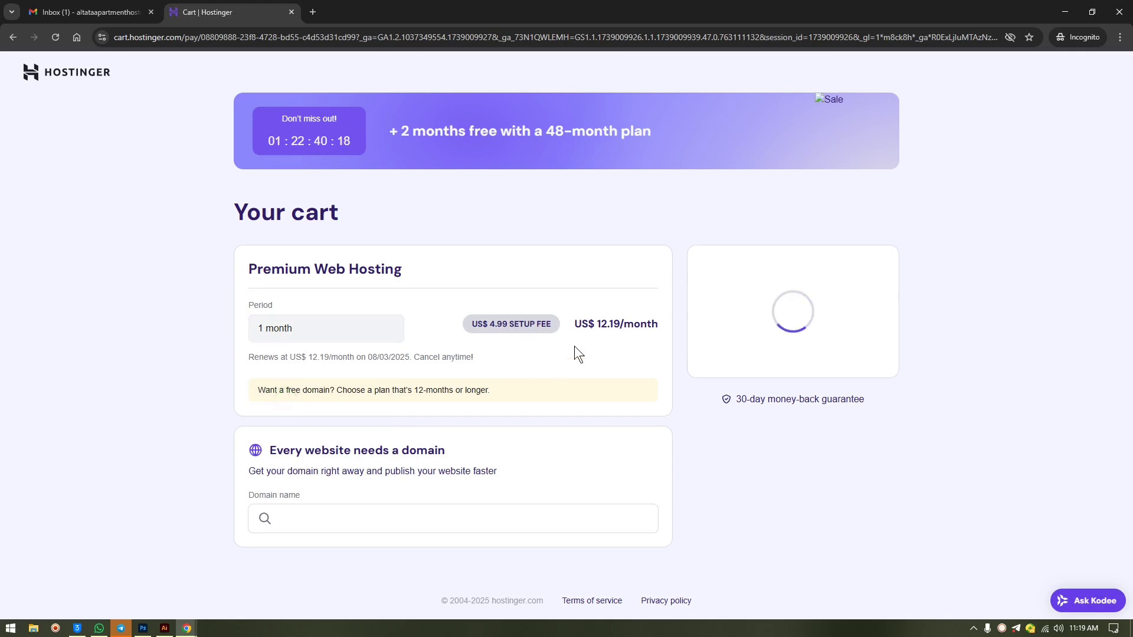
- Review the US$ 35.88 subtotal against the original 146.28, keep 12 months, and continue to checkout
{"action": "left_click_drag", "start_coordinate": [855, 263], "coordinate": [892, 269]}
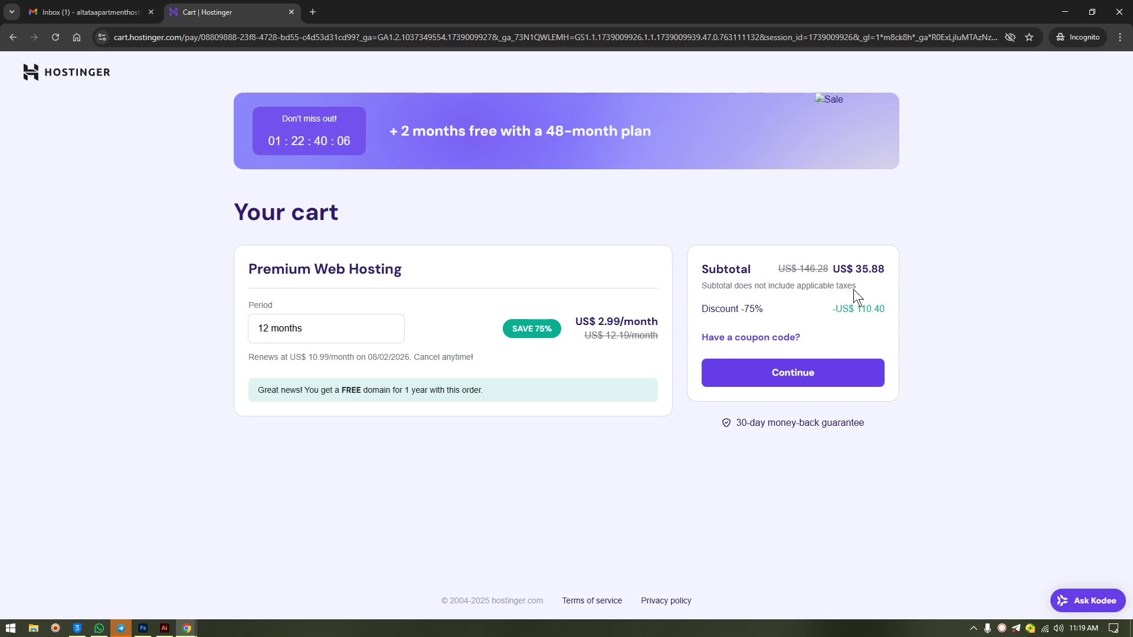
{"action": "left_click_drag", "start_coordinate": [827, 263], "coordinate": [801, 265]}
{"action": "left_click", "coordinate": [291, 316]}
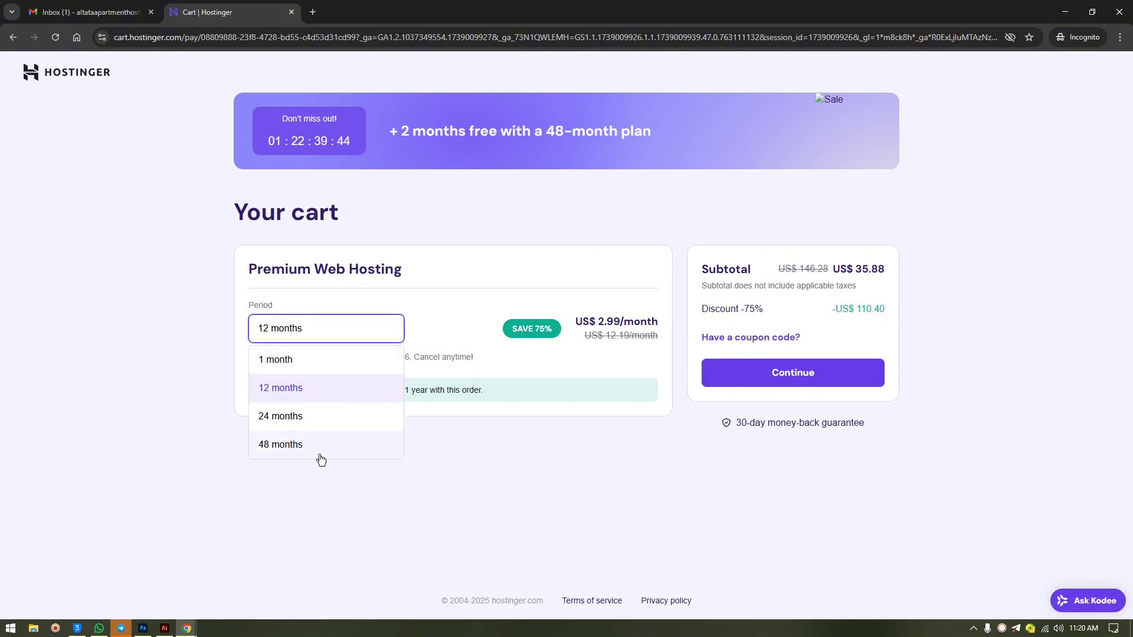
{"action": "left_click", "coordinate": [590, 459]}
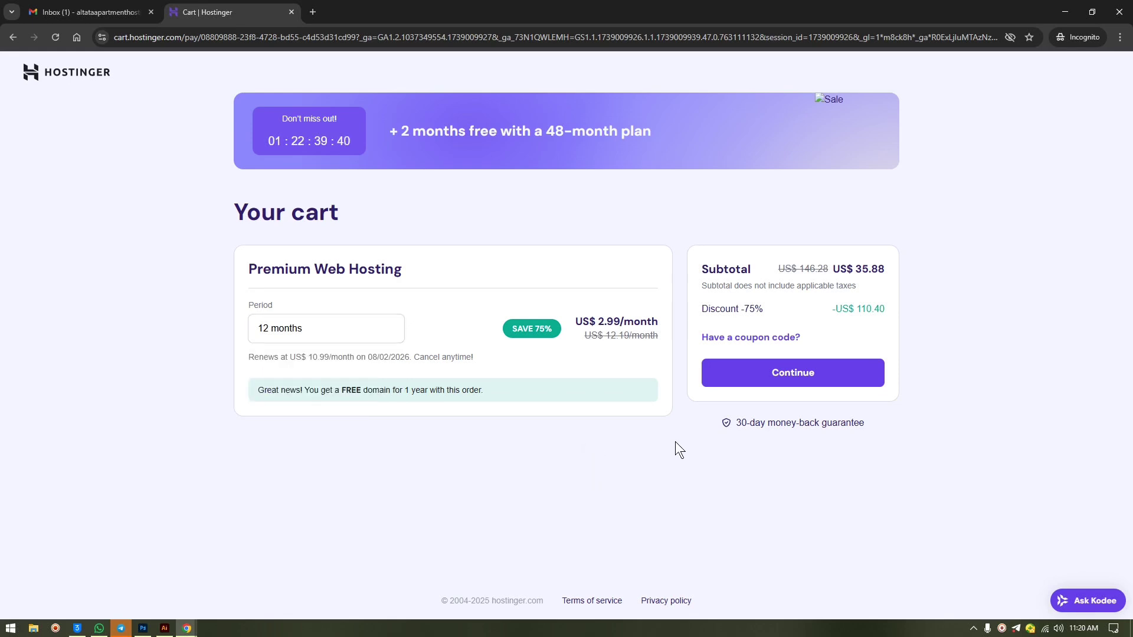
{"action": "left_click", "coordinate": [807, 375]}
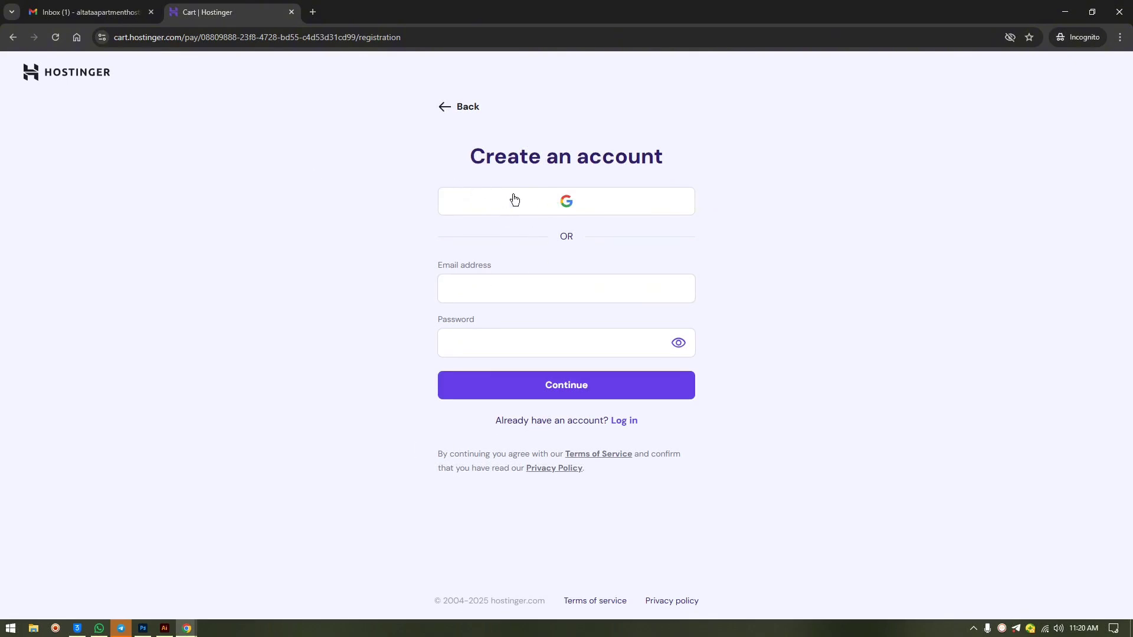
- Sign up to Hostinger with the site's Google account and allow sharing details with hostinger.com
{"action": "left_click", "coordinate": [65, 12]}
{"action": "left_click", "coordinate": [215, 12]}
{"action": "left_click", "coordinate": [554, 207]}
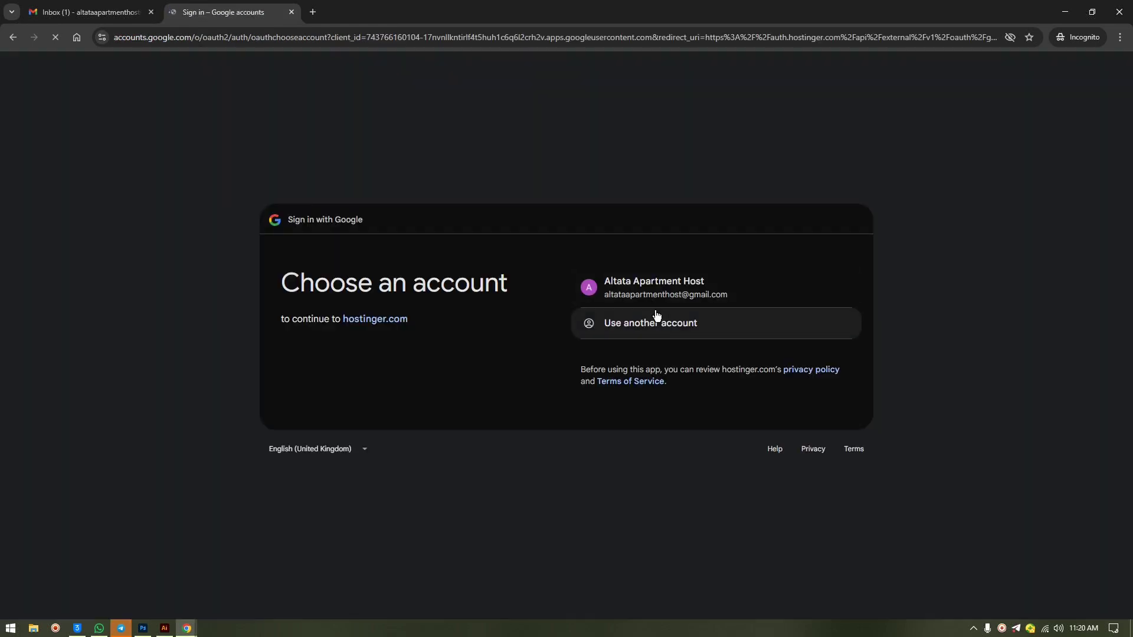
{"action": "left_click", "coordinate": [645, 289]}
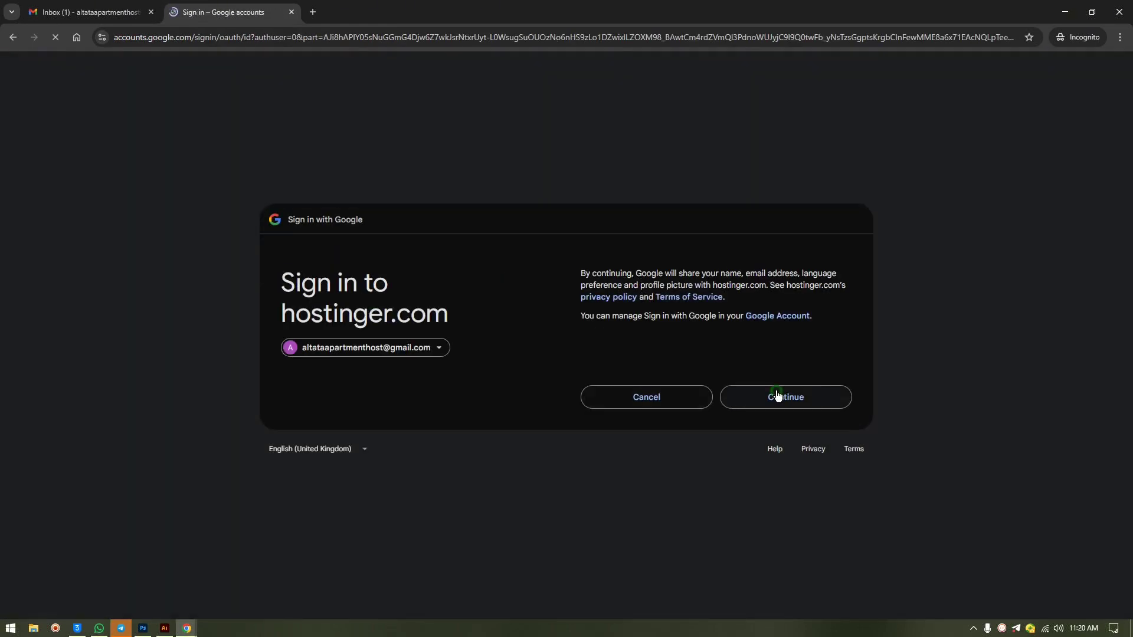
{"action": "left_click", "coordinate": [753, 403]}
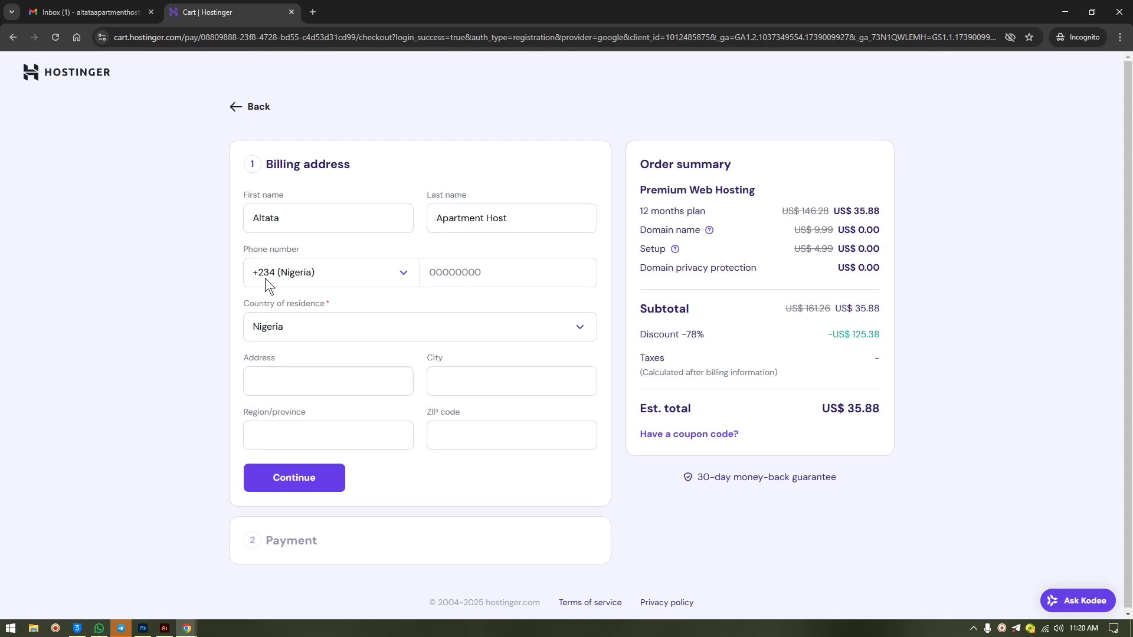
- Confirm the billing address and choose PayPal Checkout as the payment method
{"action": "left_click", "coordinate": [313, 479]}
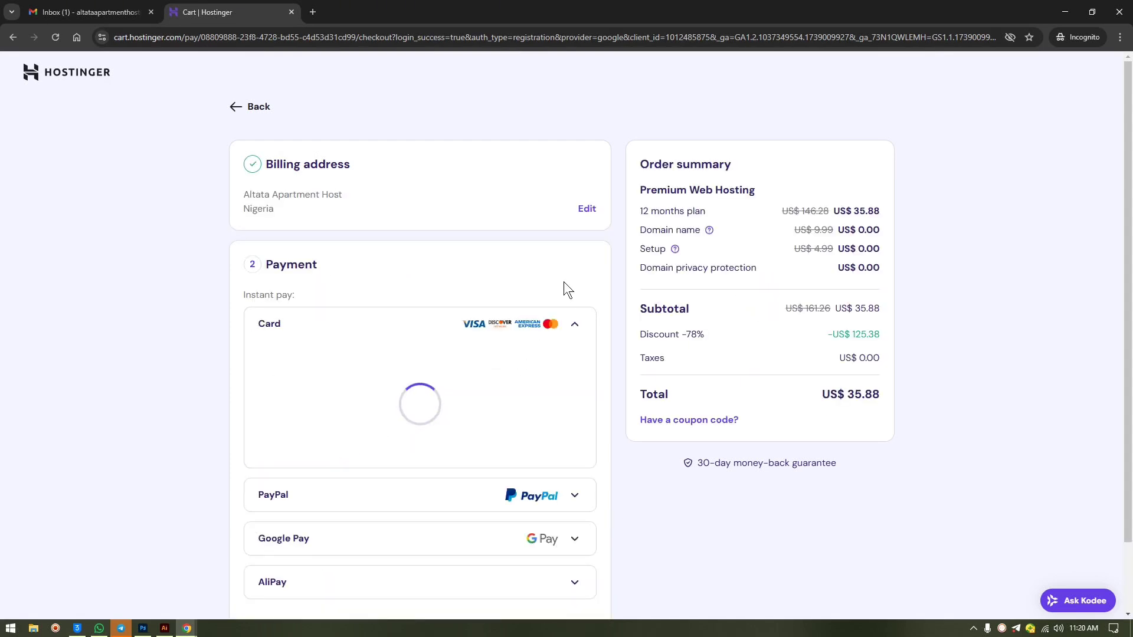
{"action": "scroll", "coordinate": [516, 378], "scroll_direction": "down", "scroll_amount": 2}
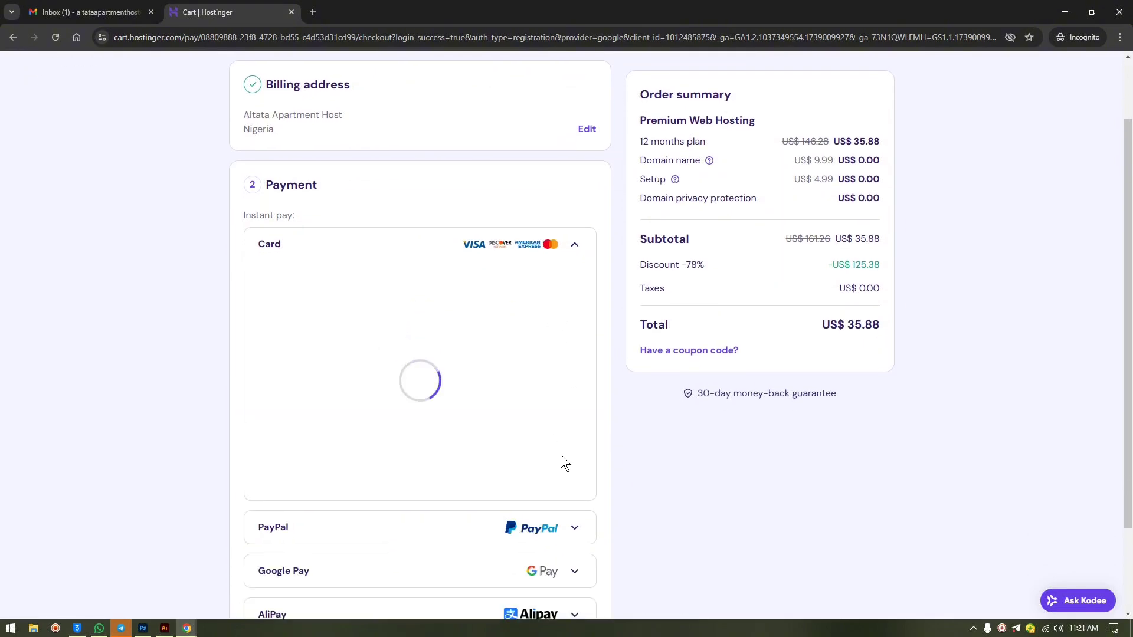
{"action": "left_click", "coordinate": [583, 542]}
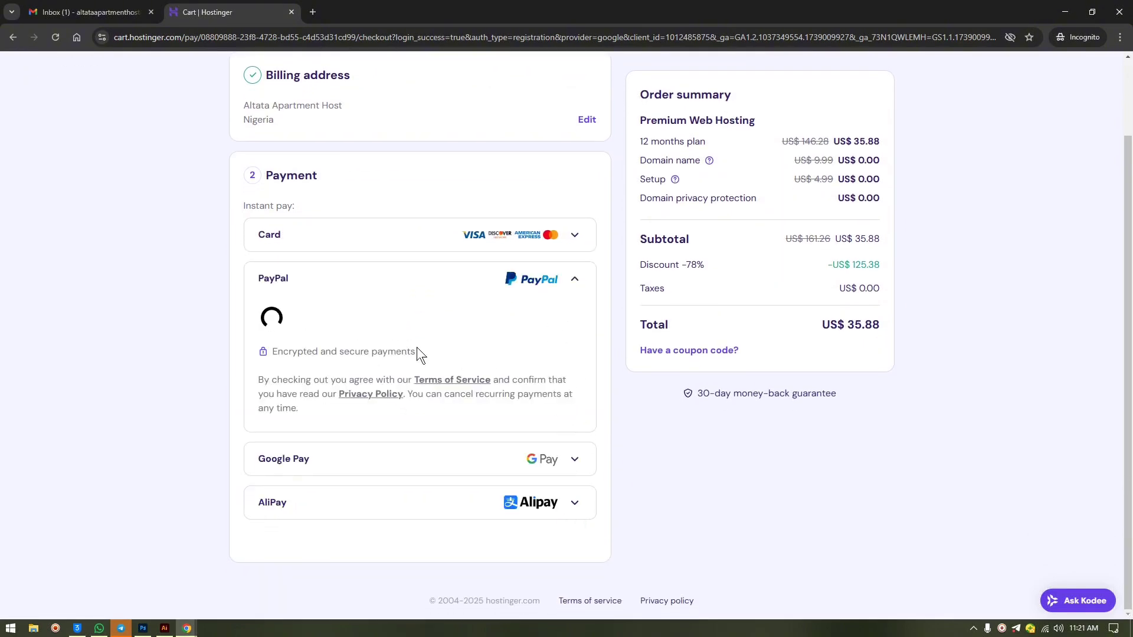
{"action": "left_click", "coordinate": [348, 331]}
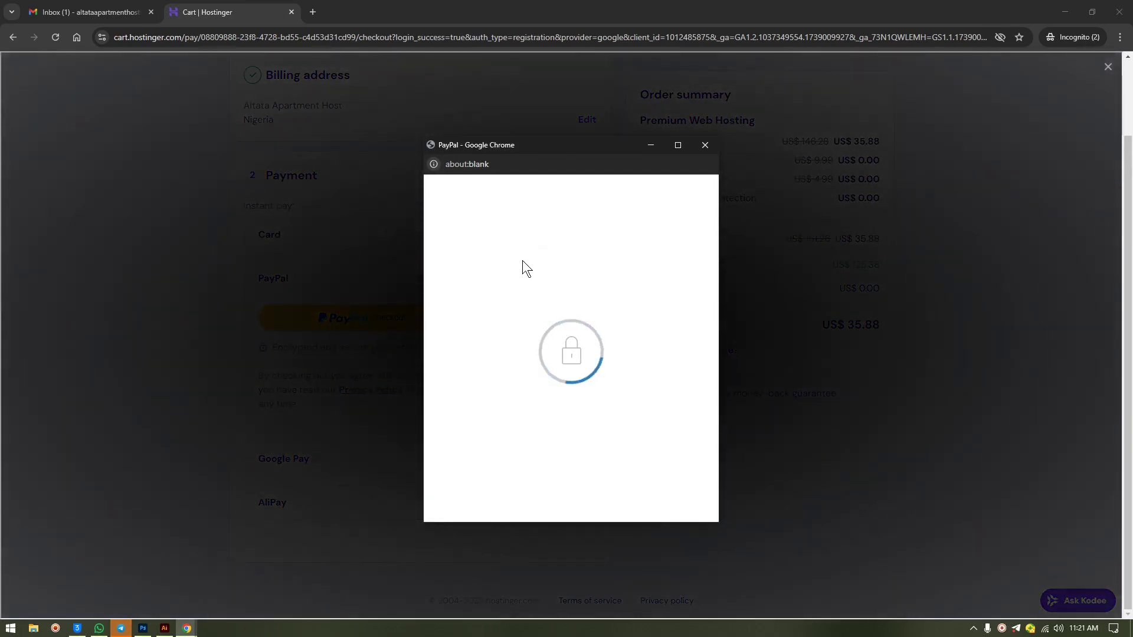
- Log in to PayPal with the saved account and approve the payment to Hostinger
{"action": "left_click", "coordinate": [569, 345]}
{"action": "left_click", "coordinate": [568, 388]}
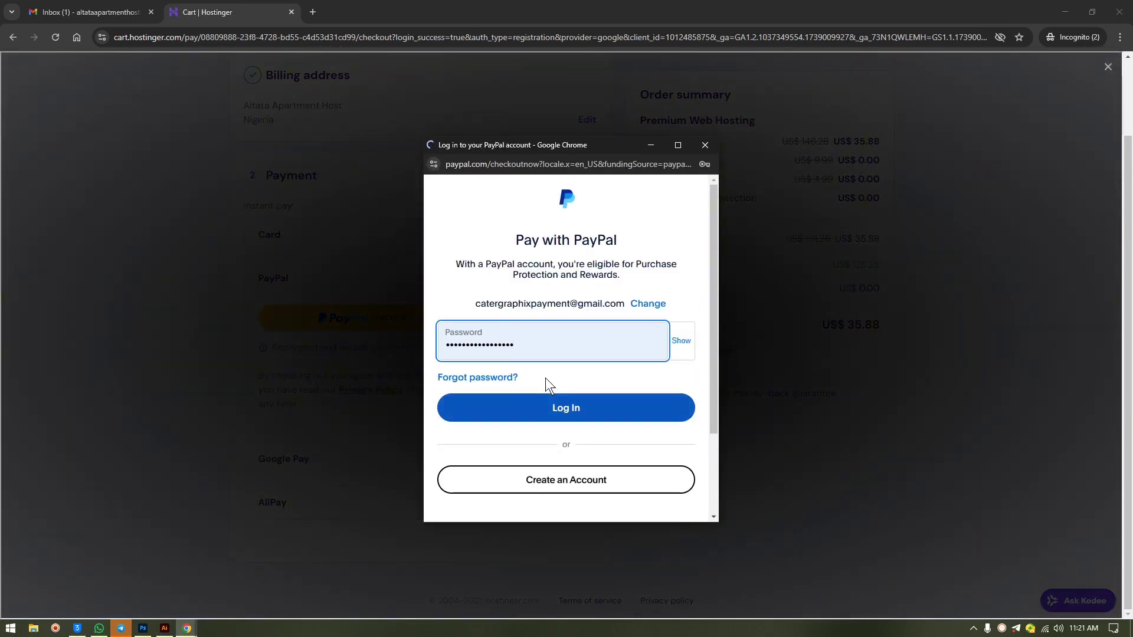
{"action": "left_click", "coordinate": [544, 406]}
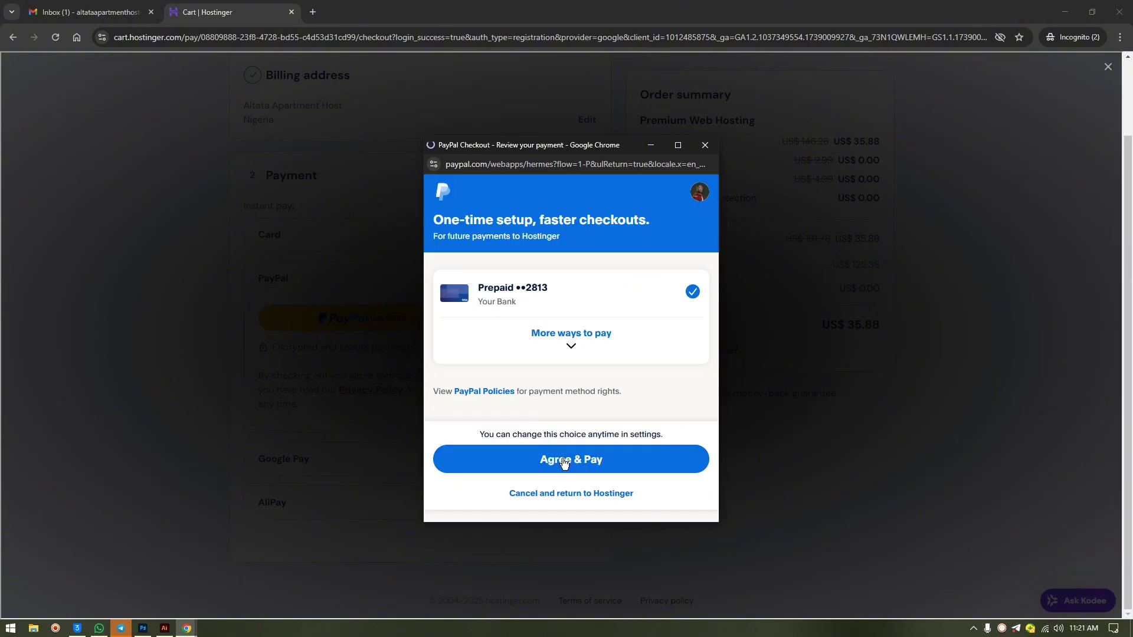
{"action": "left_click", "coordinate": [564, 461]}
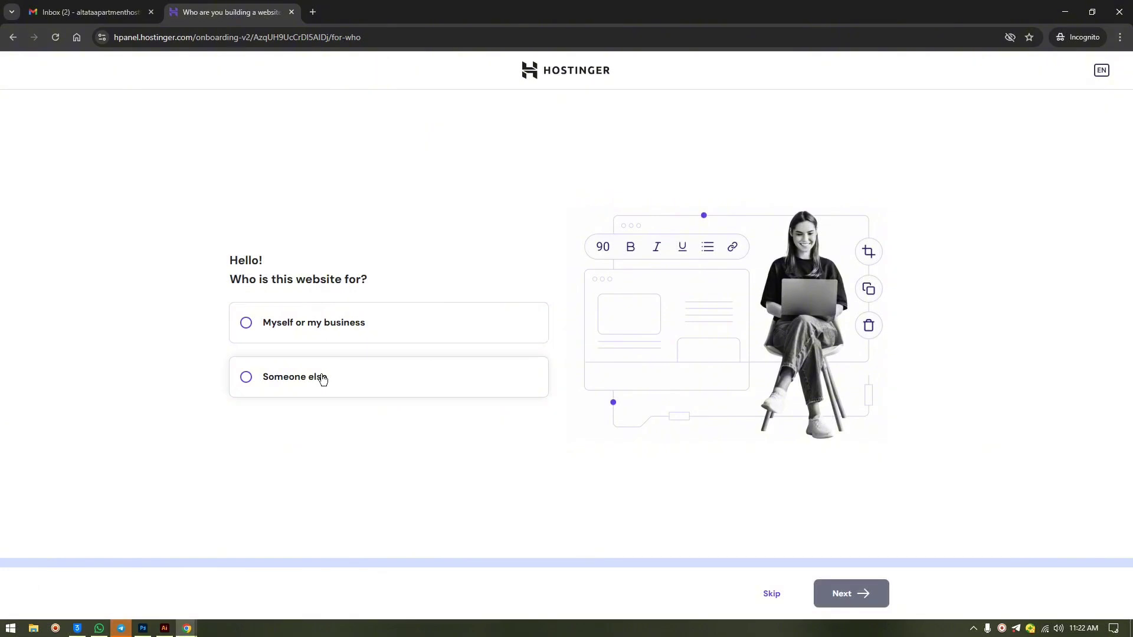
- Skip the who-is-this-for question and choose to create a new website
{"action": "left_click", "coordinate": [772, 593]}
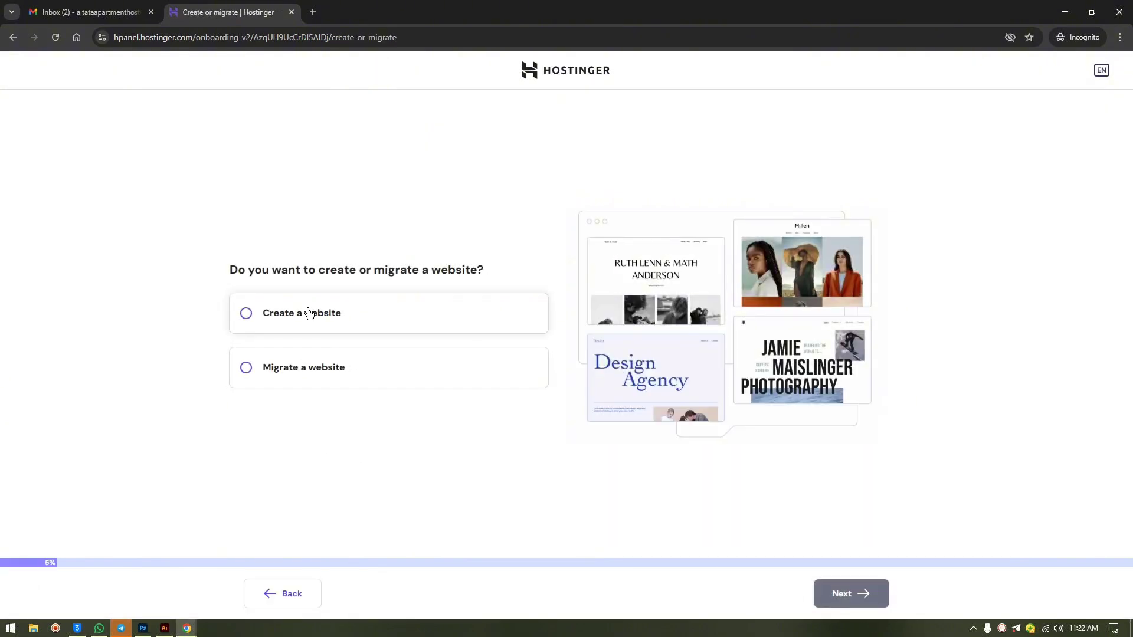
{"action": "left_click", "coordinate": [334, 317]}
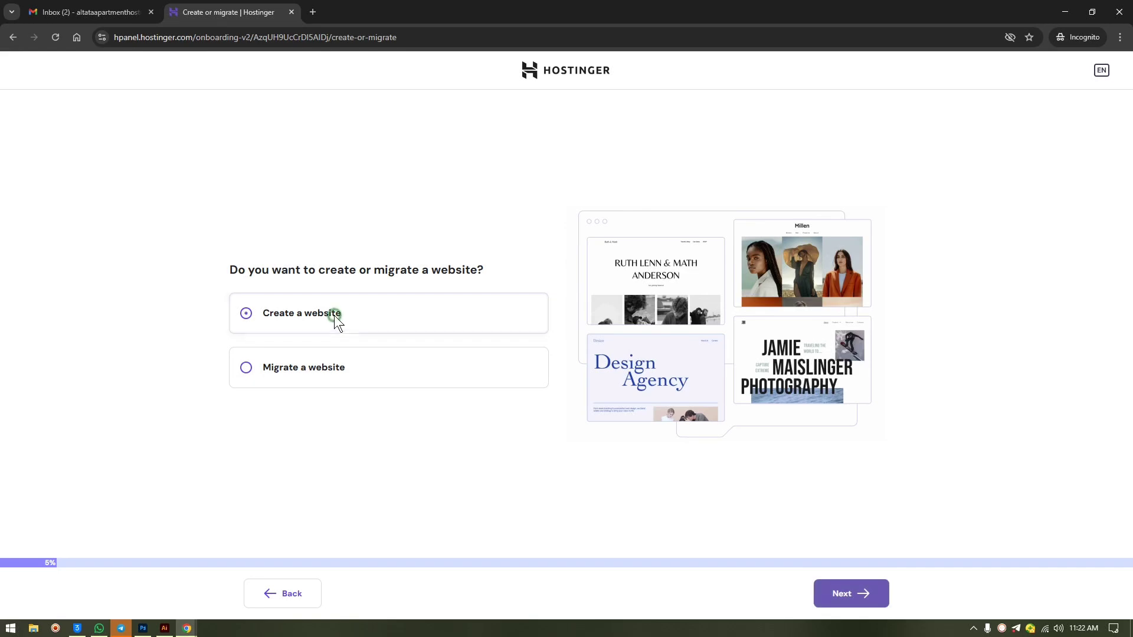
{"action": "left_click", "coordinate": [819, 594]}
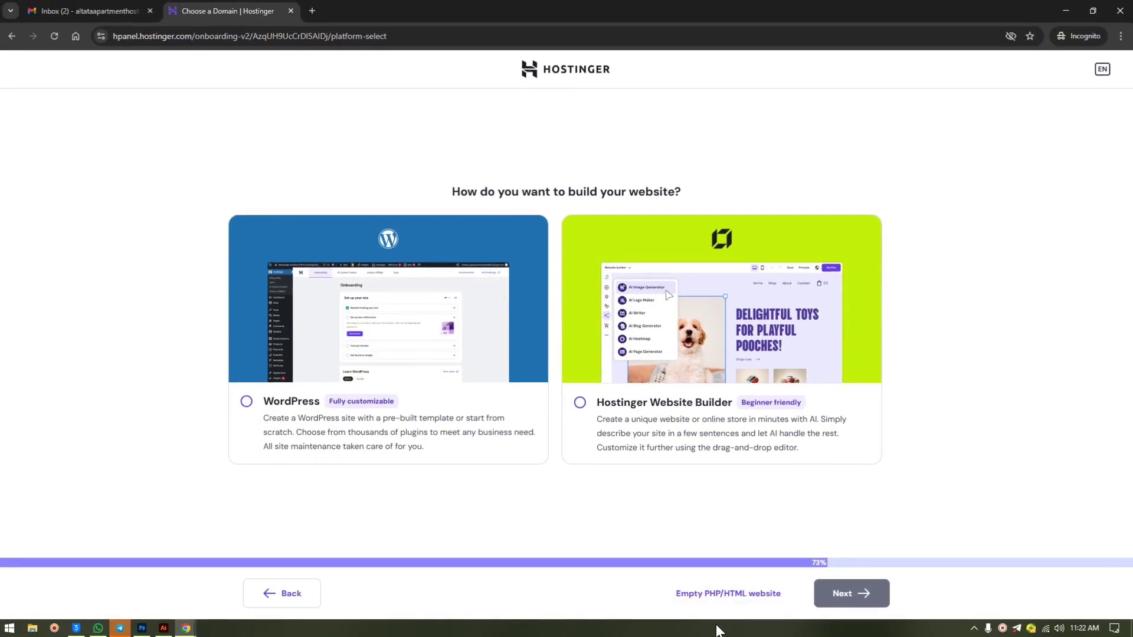
- Pick an empty PHP/HTML website and claim altataapartment.com as the free domain
{"action": "left_click", "coordinate": [568, 509]}
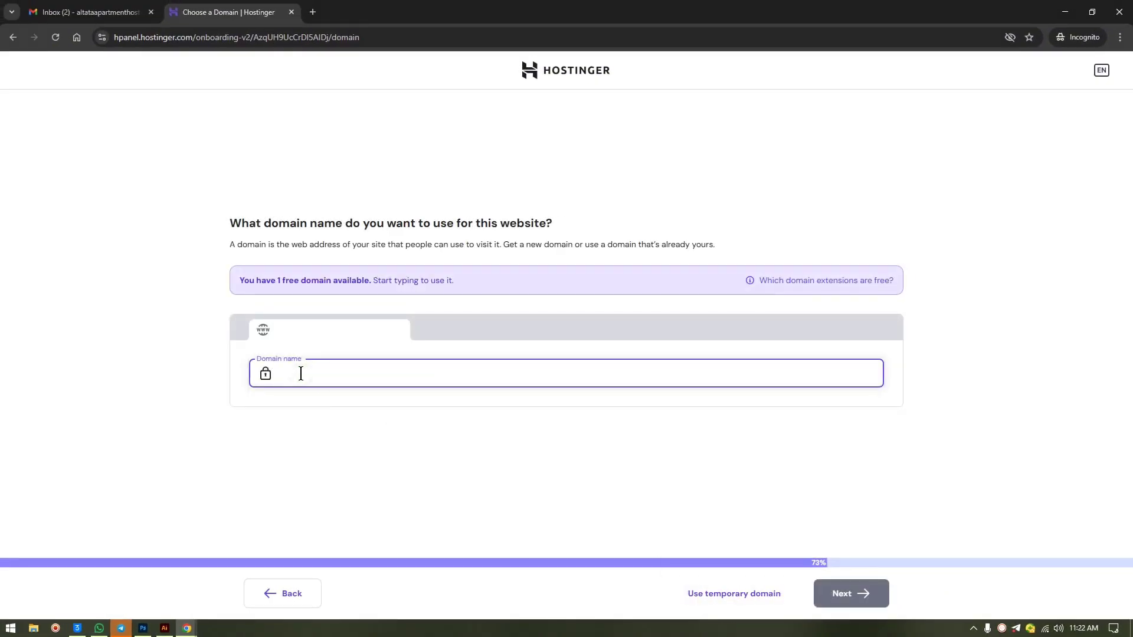
{"action": "type", "text": "http://altataapartment.com"}
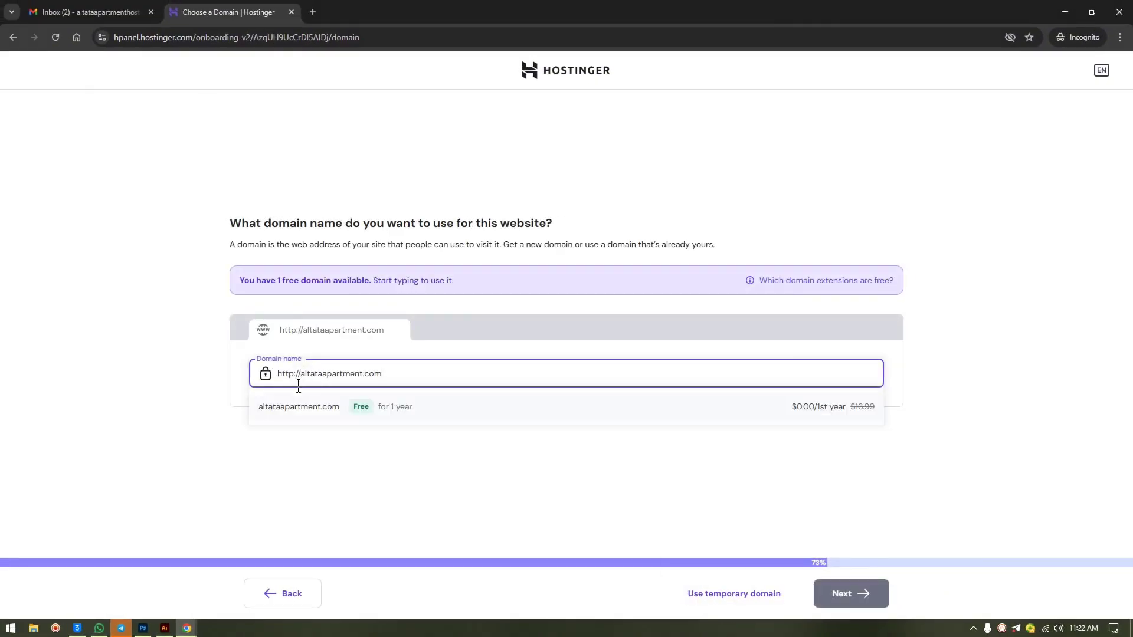
{"action": "left_click", "coordinate": [308, 408]}
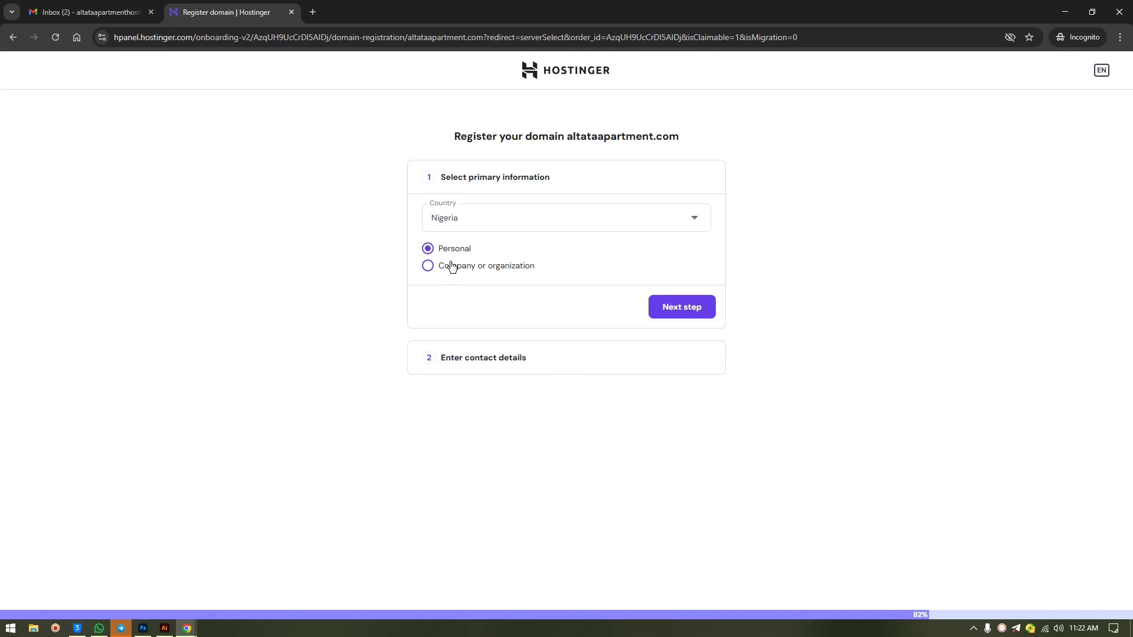
- Register altataapartment.com as Personal, review the prefilled contact details, and finish registration
{"action": "left_click", "coordinate": [451, 267]}
{"action": "left_click", "coordinate": [451, 250]}
{"action": "left_click", "coordinate": [665, 315]}
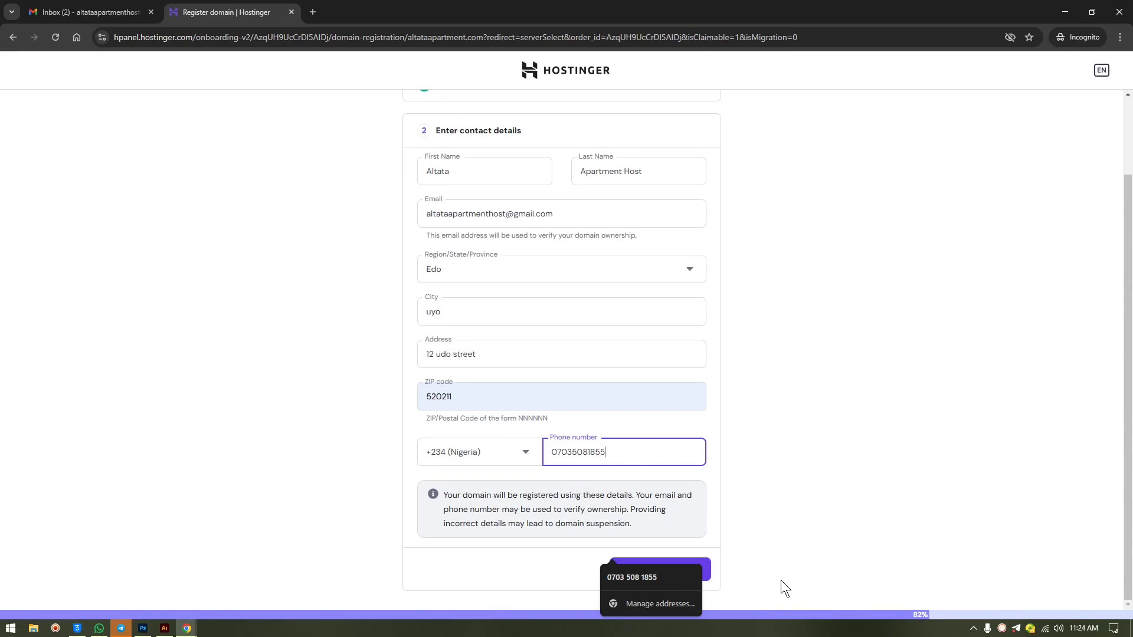
{"action": "left_click", "coordinate": [792, 513]}
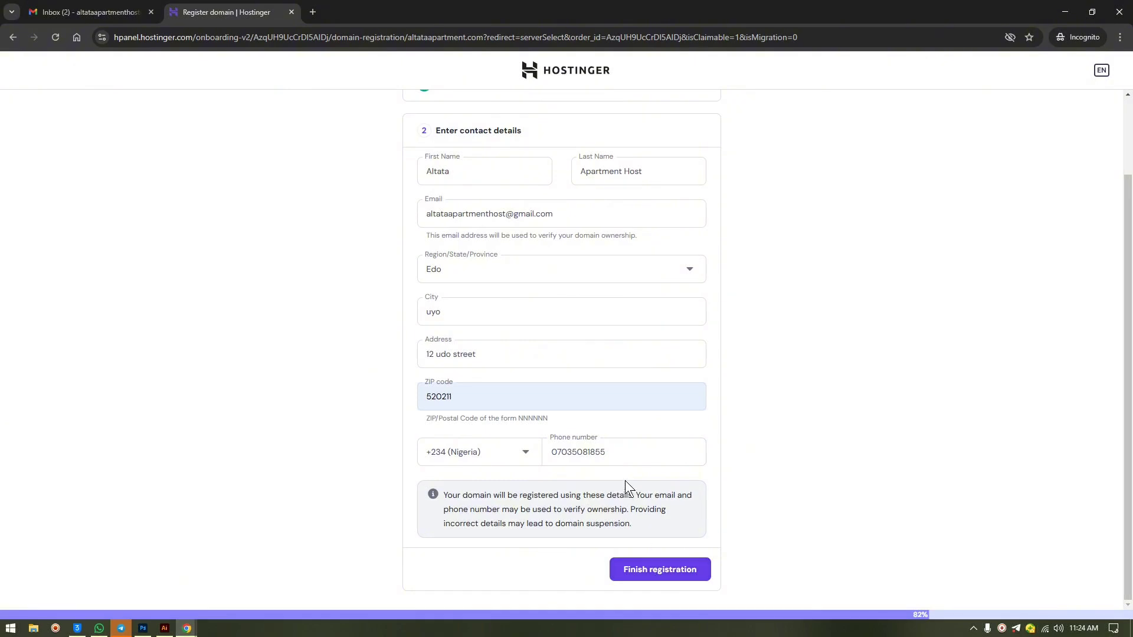
{"action": "left_click", "coordinate": [652, 573]}
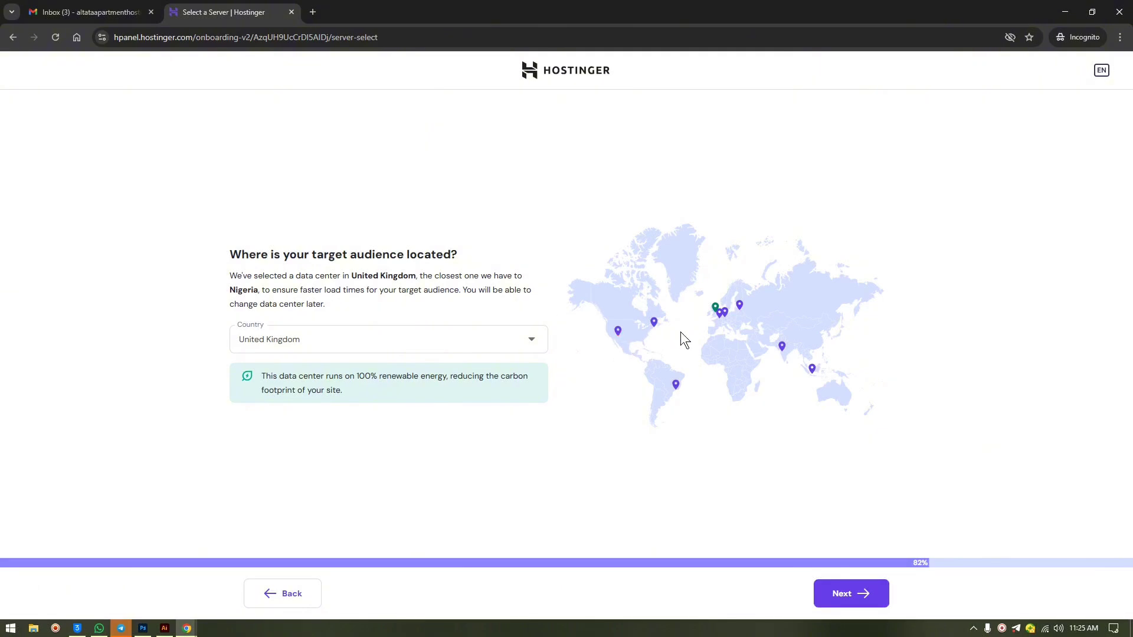
- Choose the France data center over United Kingdom and start building the website
{"action": "left_click", "coordinate": [719, 312]}
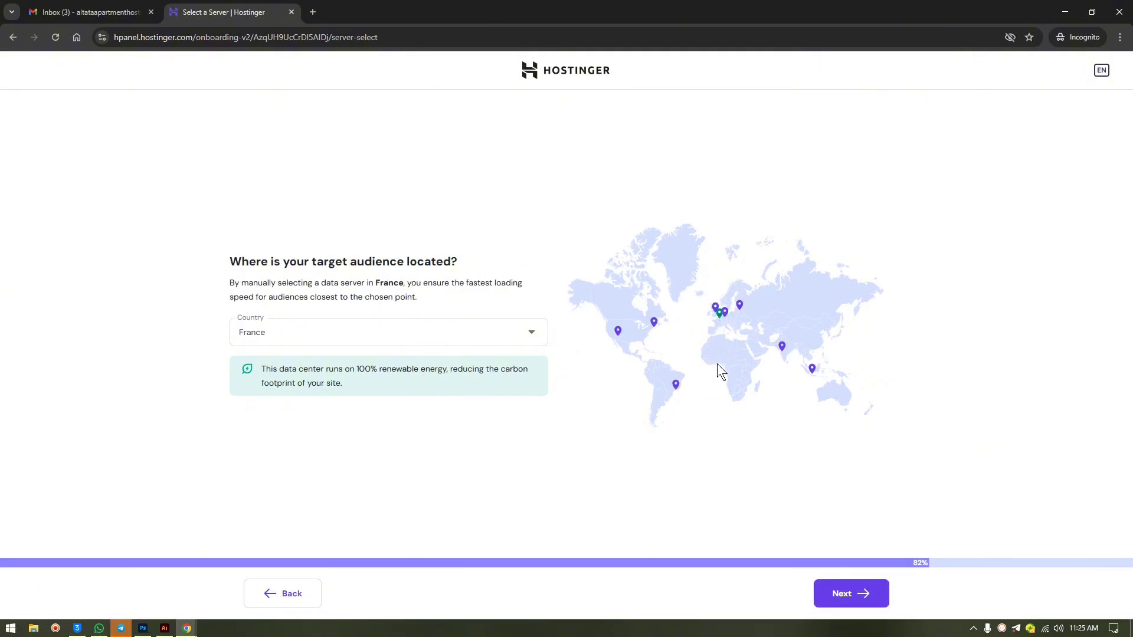
{"action": "left_click", "coordinate": [716, 311]}
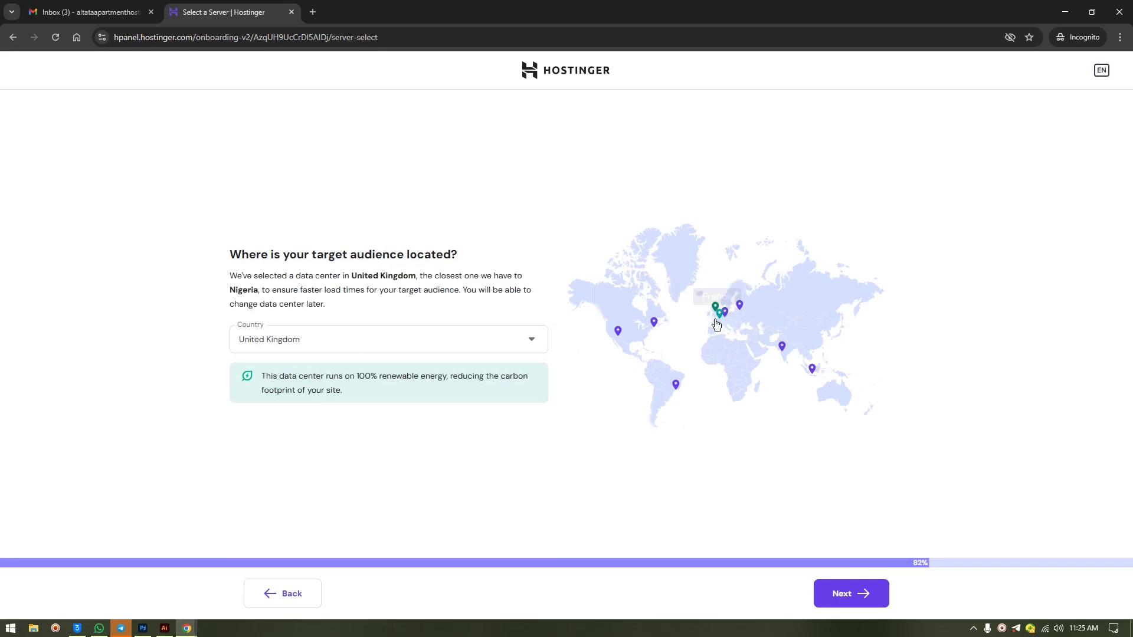
{"action": "left_click", "coordinate": [719, 312]}
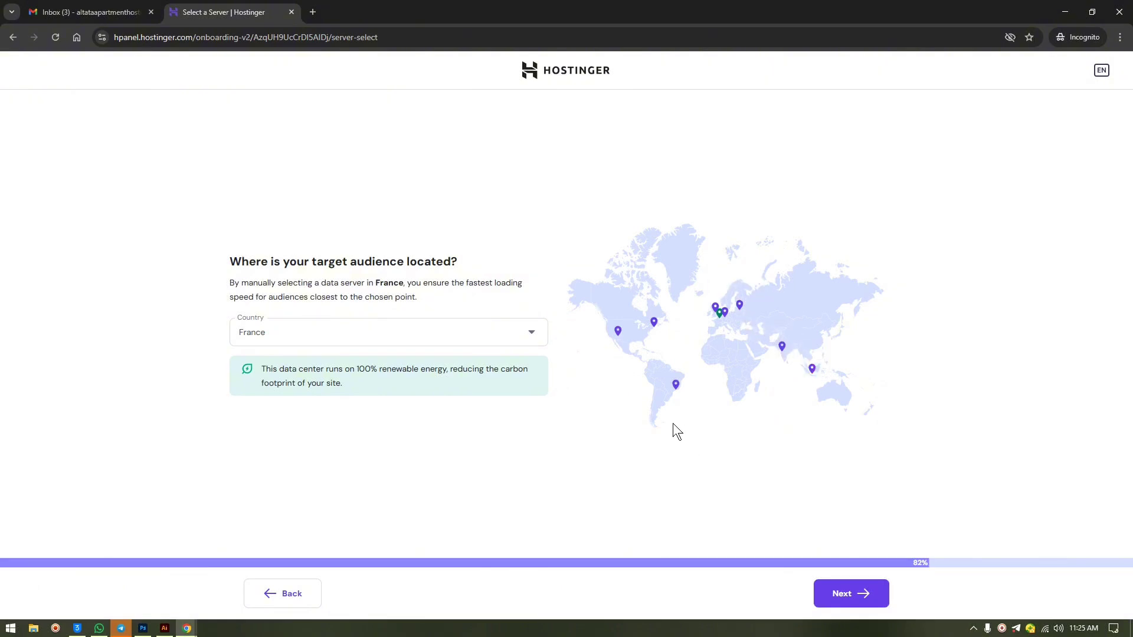
{"action": "left_click", "coordinate": [872, 589]}
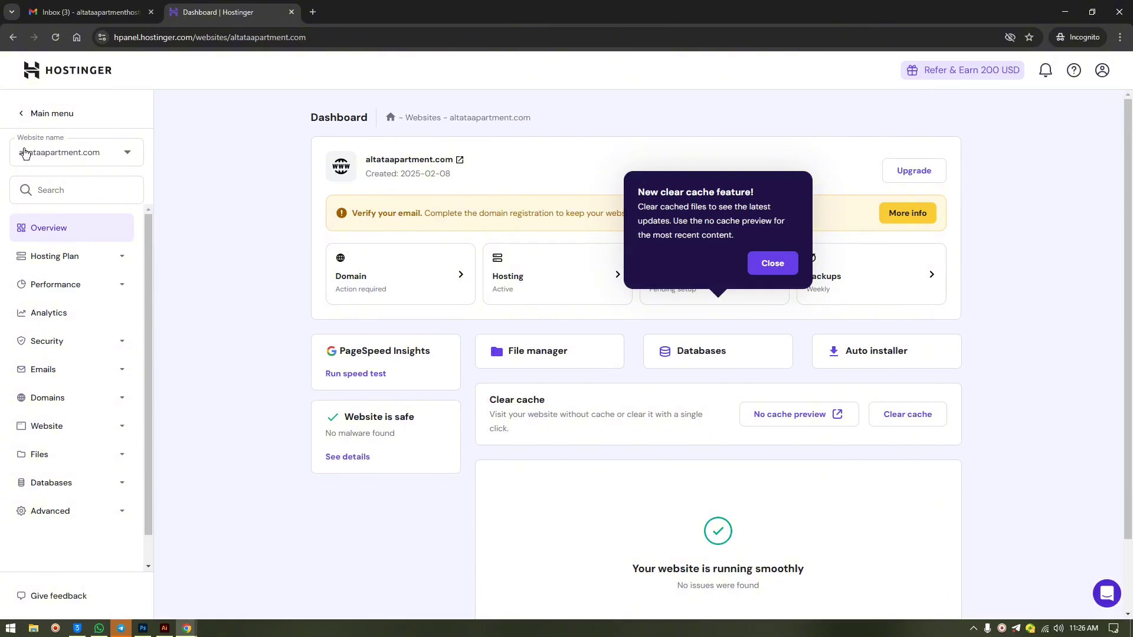
- Close the New clear cache announcement and switch to the Gmail inbox
{"action": "left_click", "coordinate": [774, 264]}
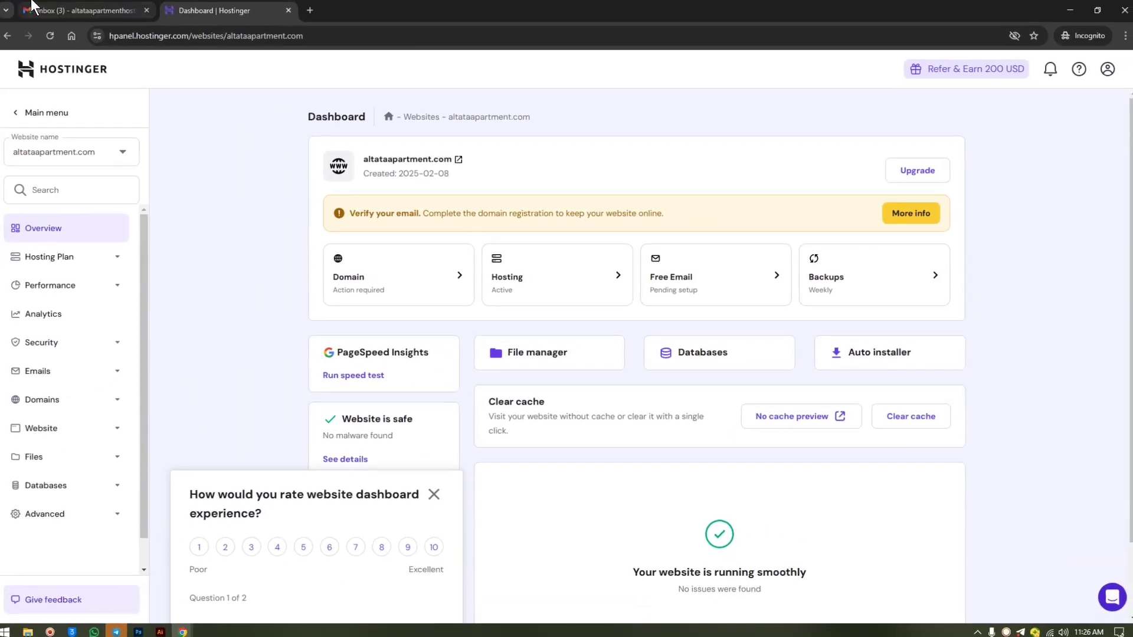
{"action": "left_click", "coordinate": [80, 9]}
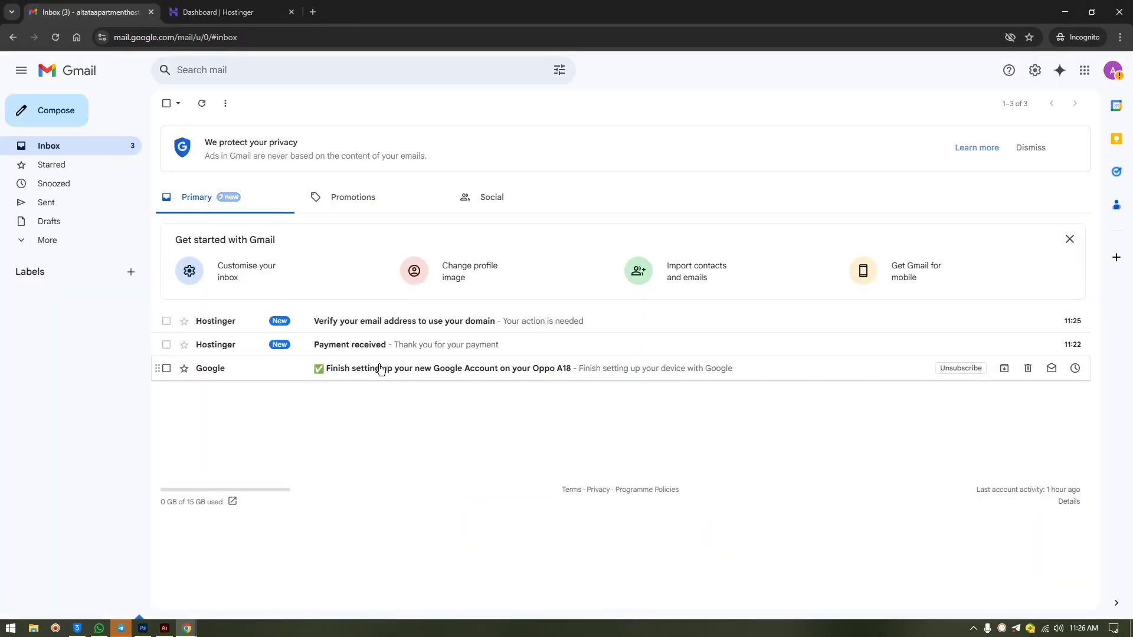
- Confirm the domain e-mail via Gmail's 'Verify your email address' message, then return to the Hostinger dashboard
{"action": "left_click", "coordinate": [363, 325]}
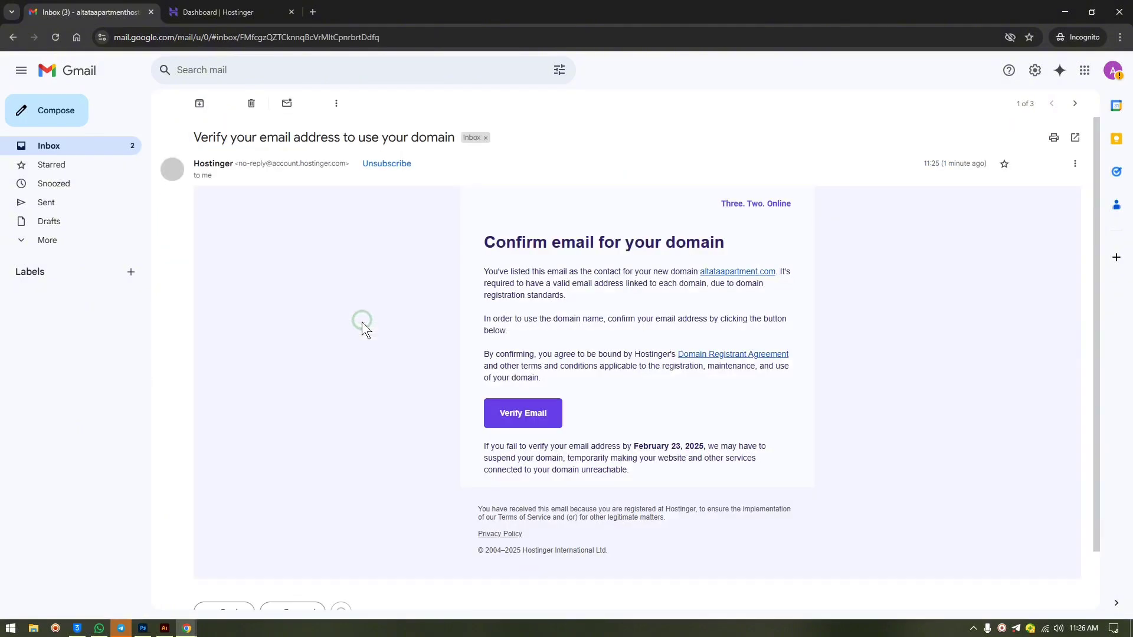
{"action": "left_click", "coordinate": [510, 416]}
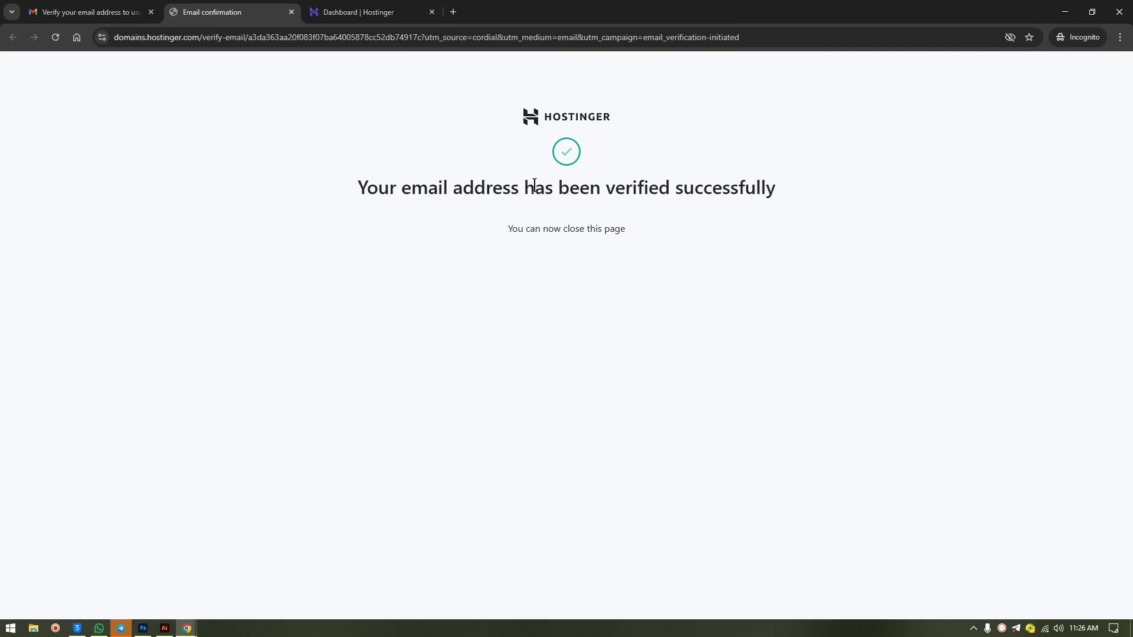
{"action": "left_click", "coordinate": [292, 12]}
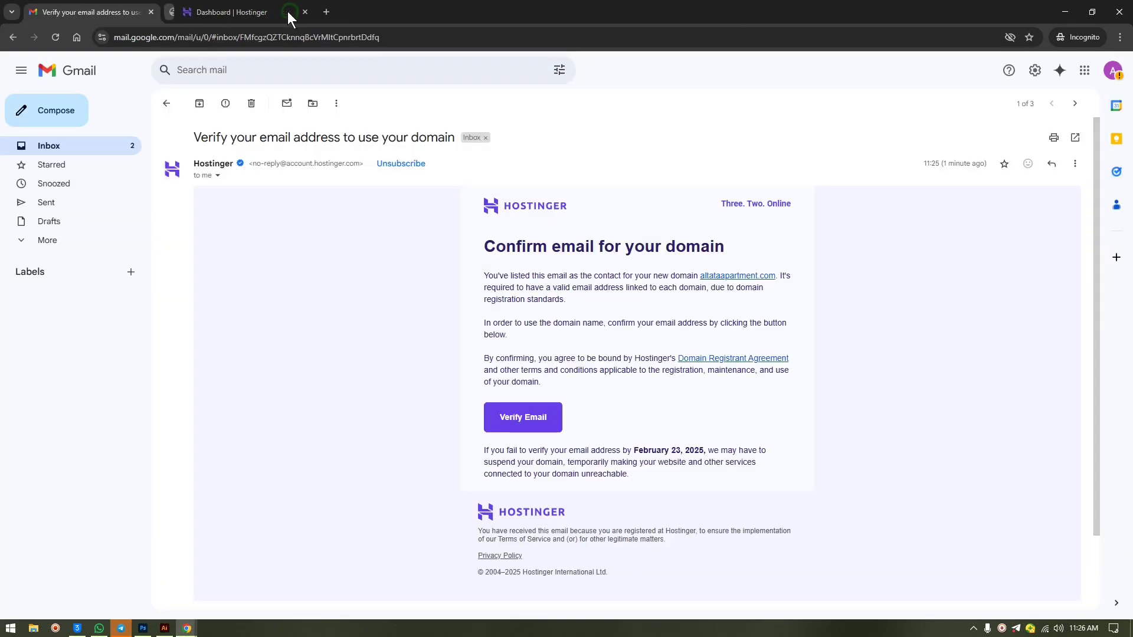
{"action": "left_click", "coordinate": [288, 12]}
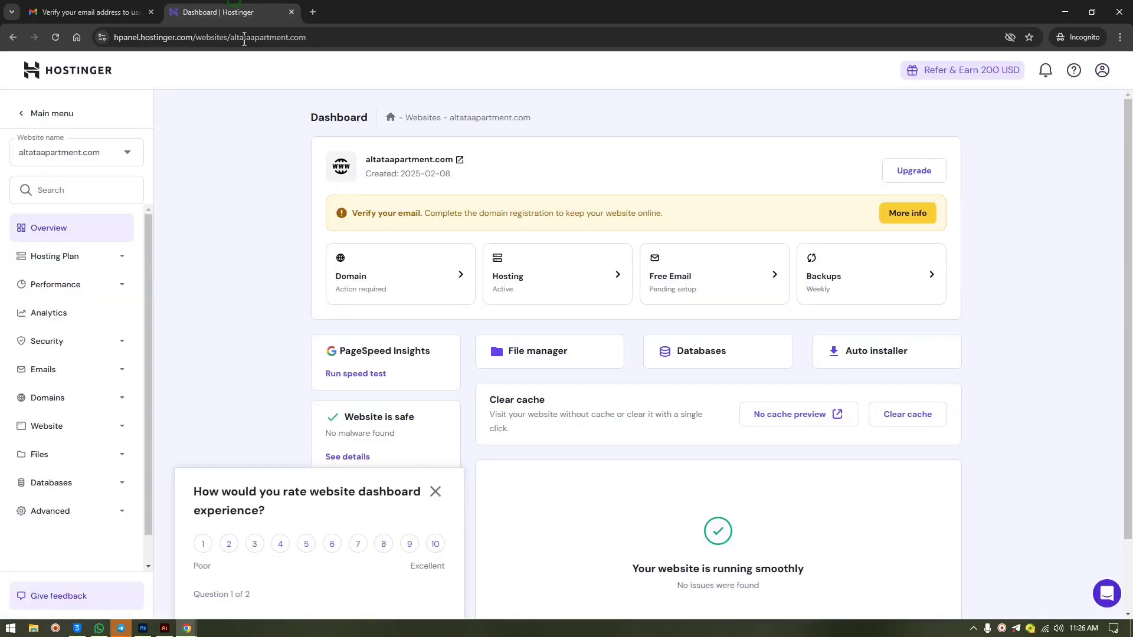
- Dismiss the rating survey, refresh the altataapartment.com dashboard, and switch the sidebar to Main menu
{"action": "left_click", "coordinate": [435, 492]}
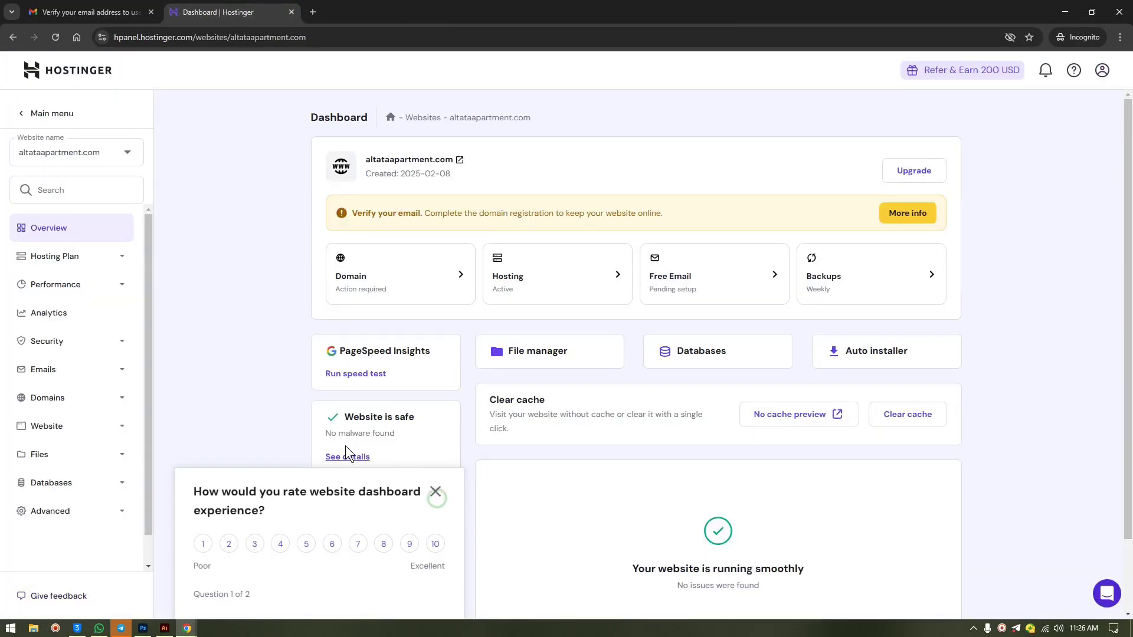
{"action": "left_click", "coordinate": [56, 37]}
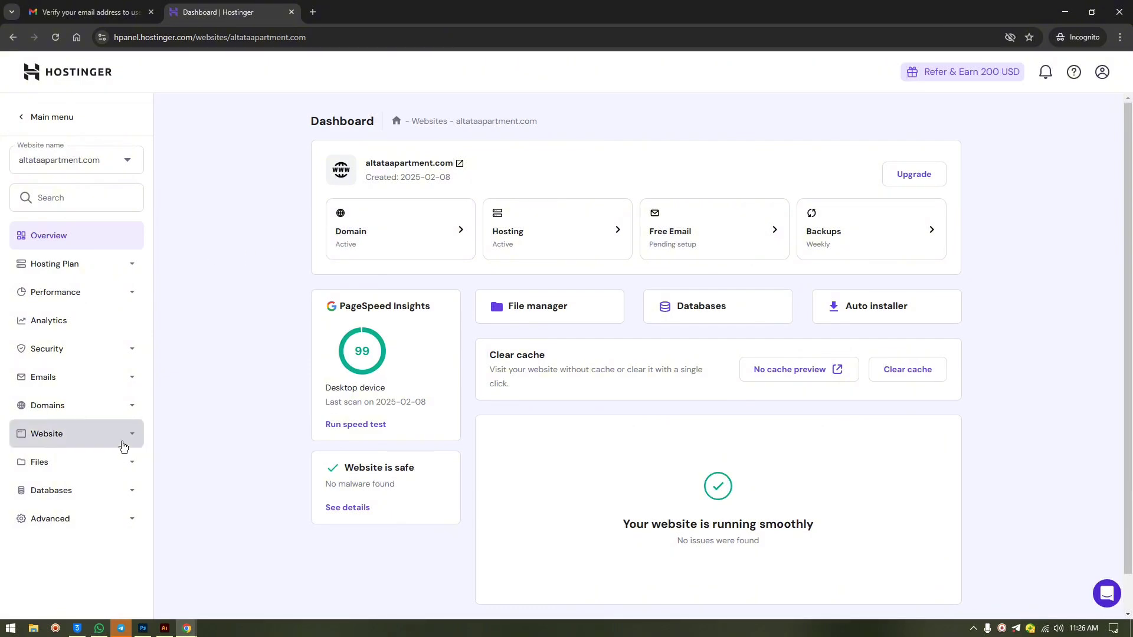
{"action": "left_click", "coordinate": [86, 117]}
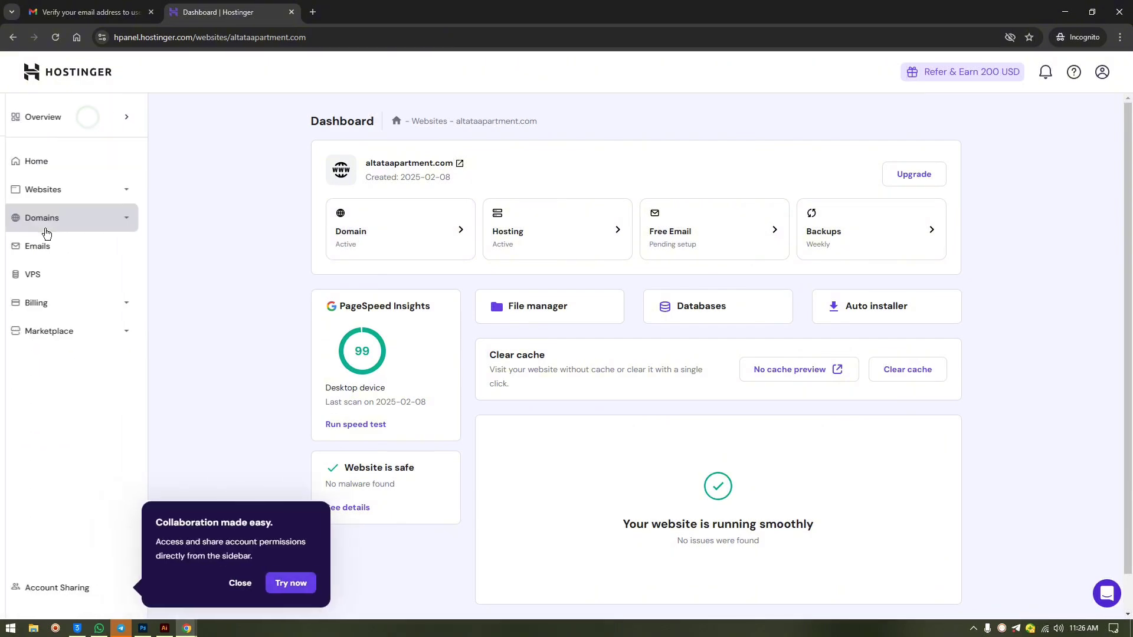
{"action": "left_click", "coordinate": [86, 117]}
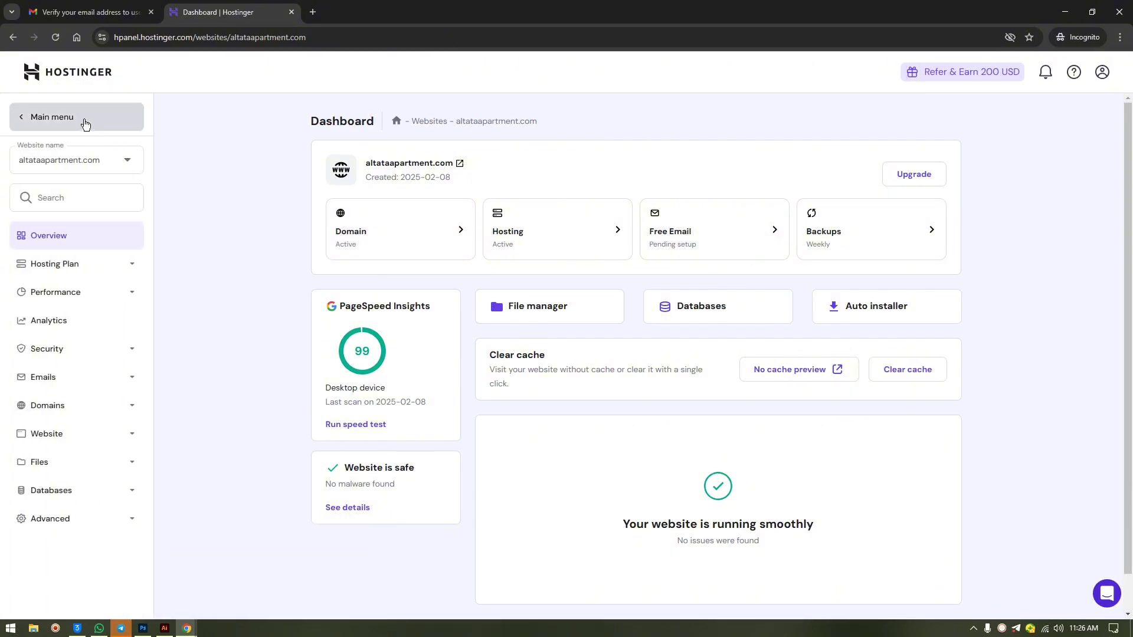
{"action": "left_click", "coordinate": [83, 120]}
{"action": "left_click", "coordinate": [120, 112]}
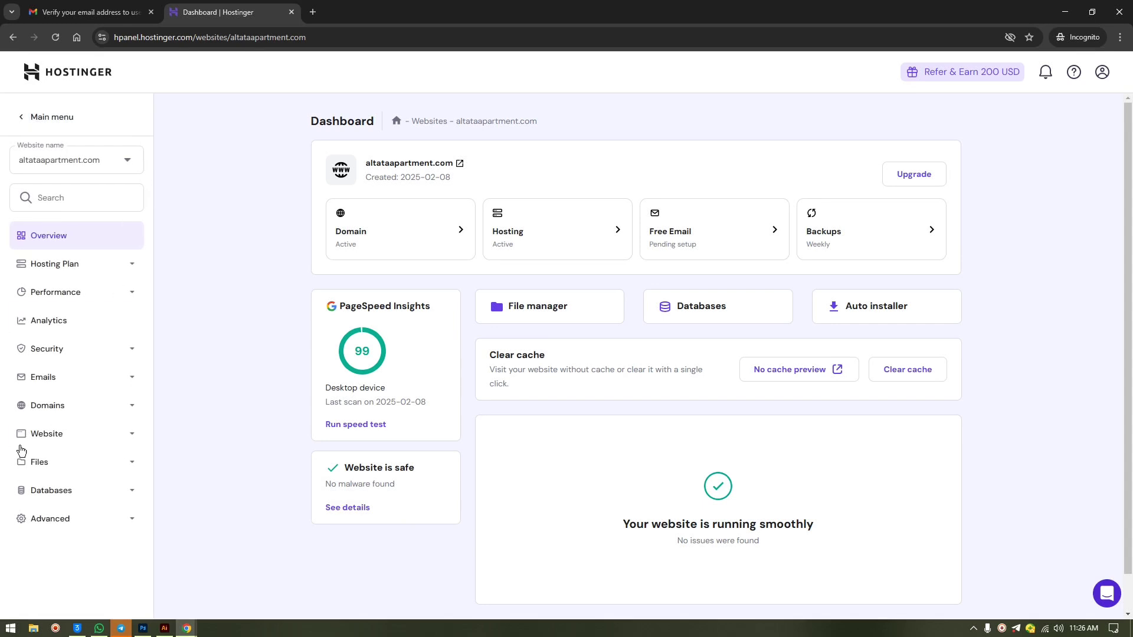
{"action": "left_click", "coordinate": [106, 117]}
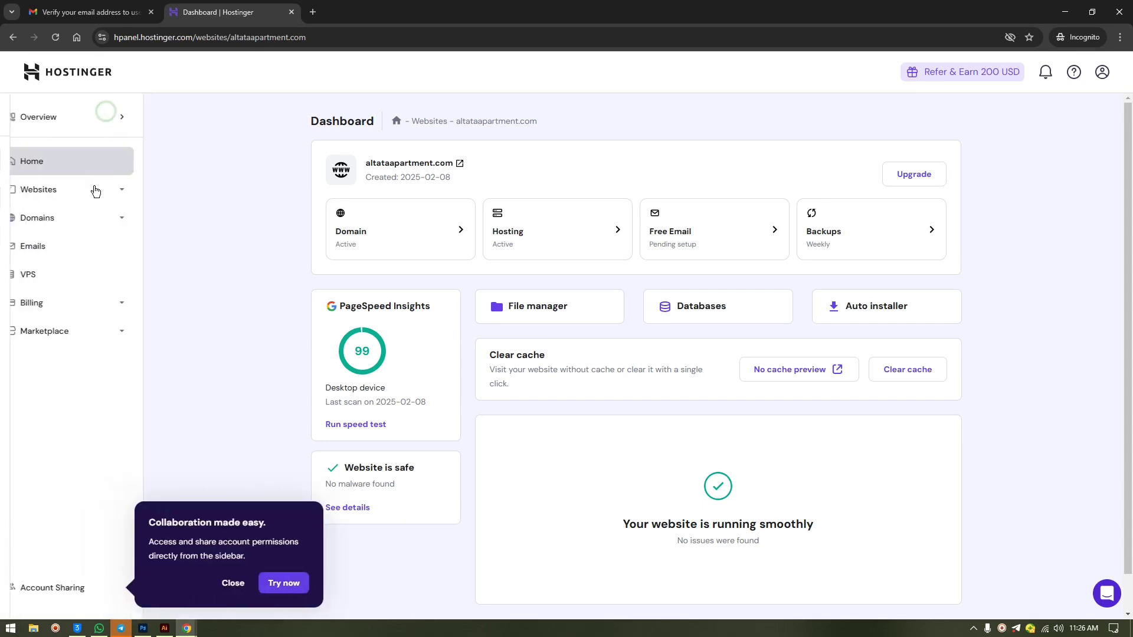
- Under Billing > Subscriptions, disable auto-renewal for the altataapartment.com .COM domain
{"action": "left_click", "coordinate": [71, 303]}
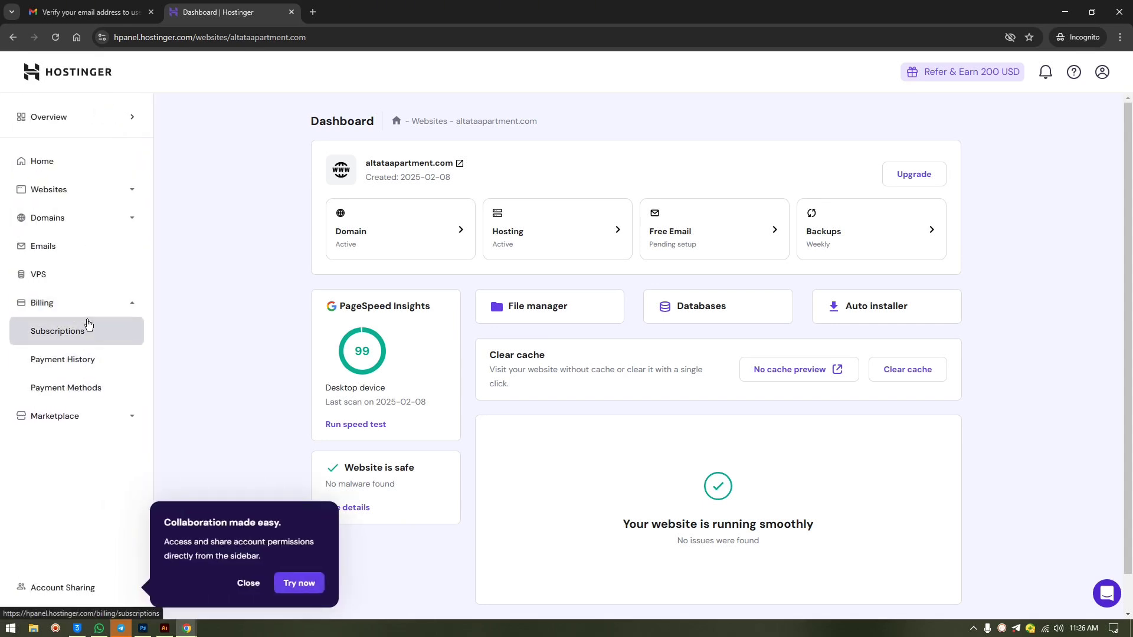
{"action": "left_click", "coordinate": [76, 331]}
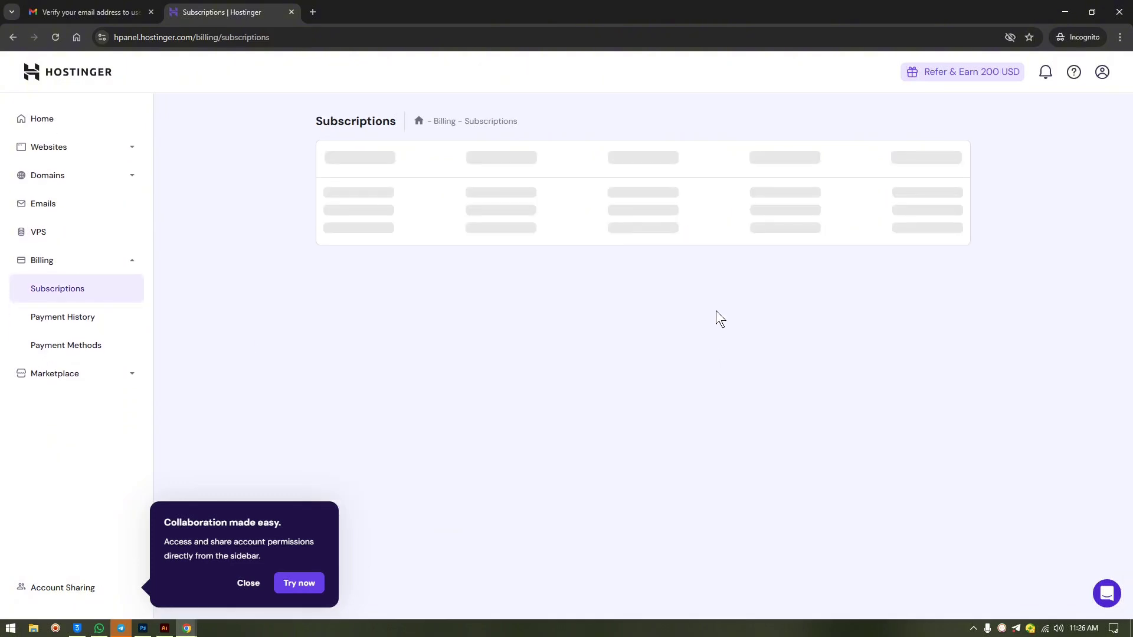
{"action": "left_click", "coordinate": [949, 178]}
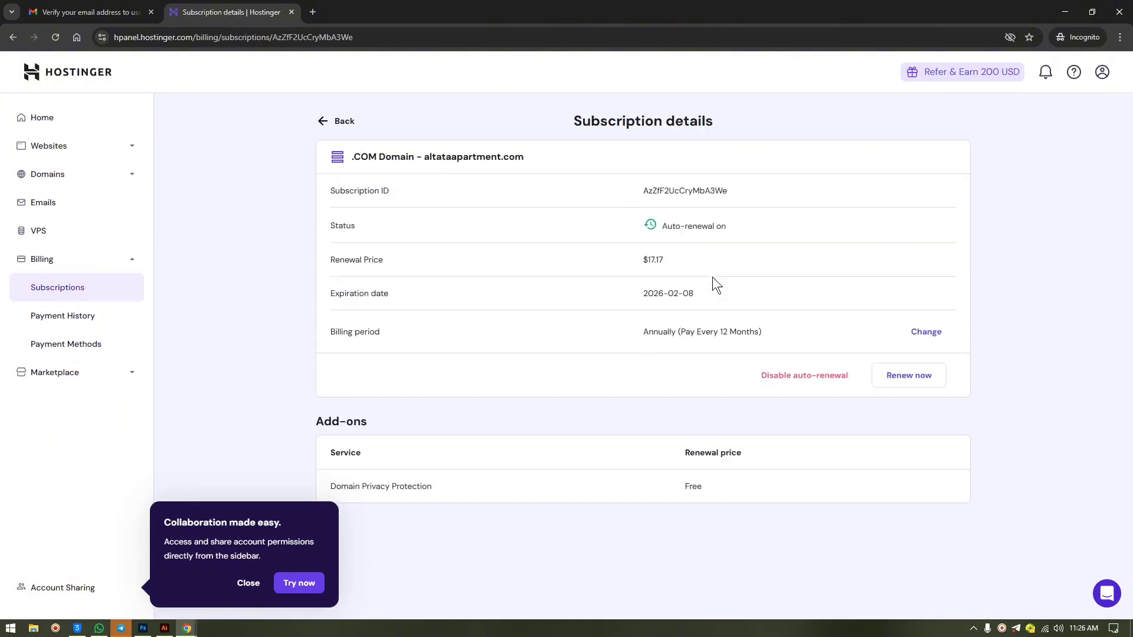
{"action": "left_click", "coordinate": [791, 387]}
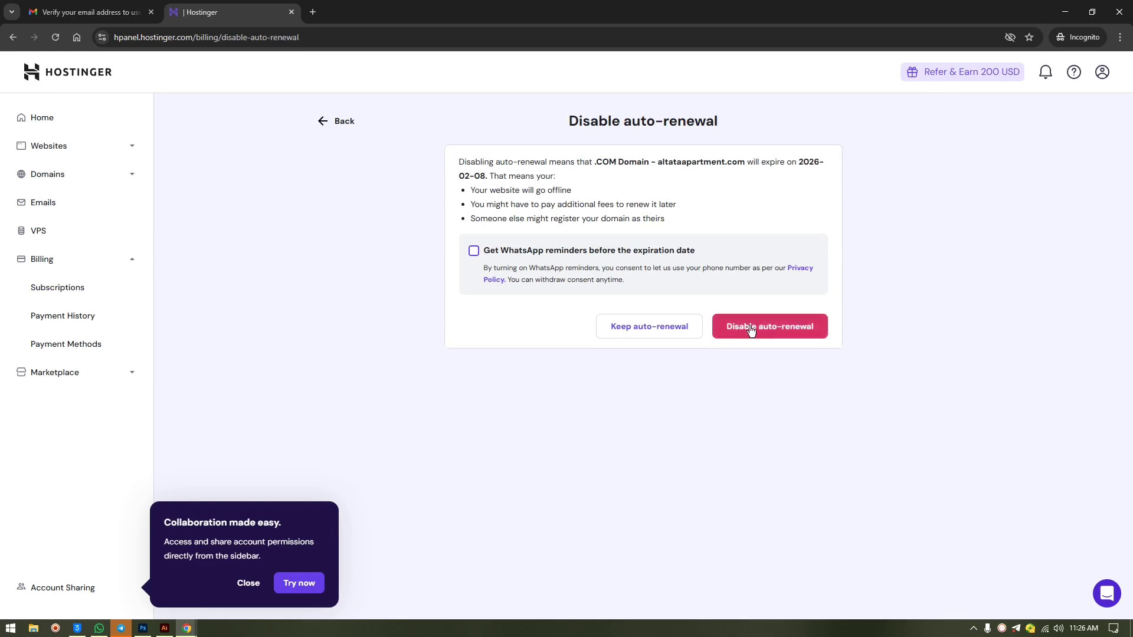
{"action": "left_click", "coordinate": [749, 332]}
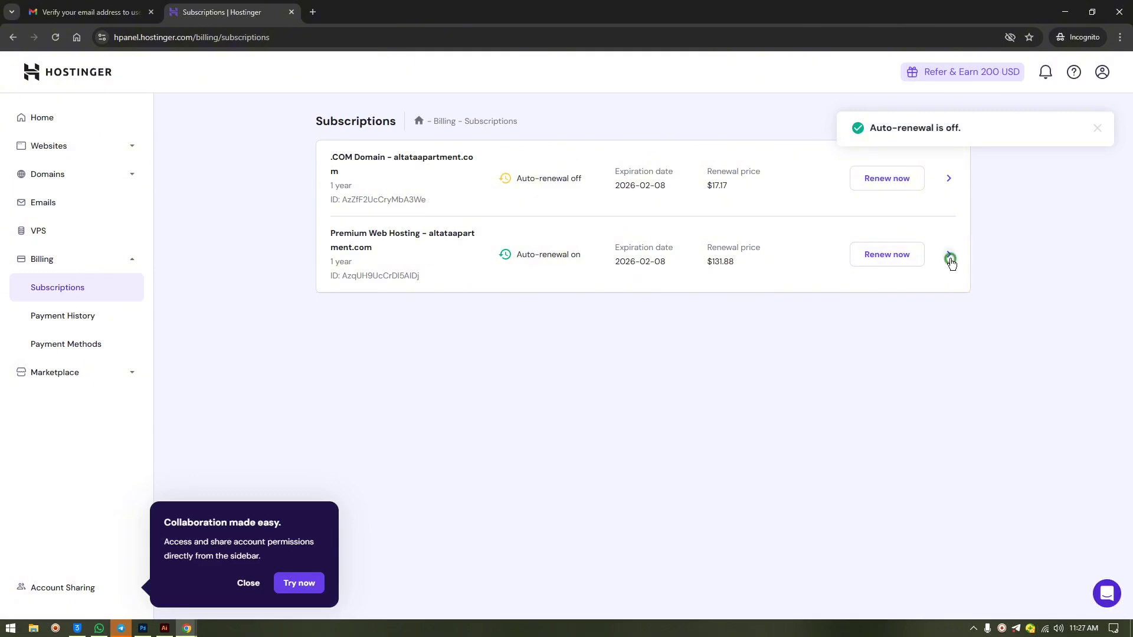
- Disable auto-renewal for the Premium Web Hosting subscription as well
{"action": "left_click", "coordinate": [948, 258]}
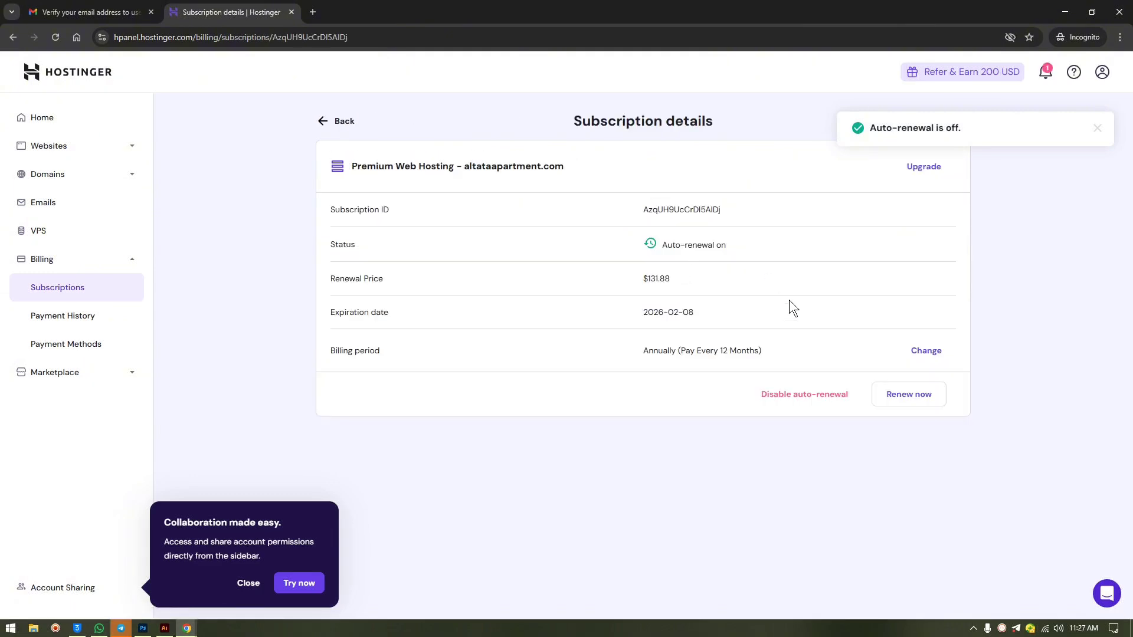
{"action": "left_click", "coordinate": [818, 395]}
{"action": "left_click", "coordinate": [748, 318]}
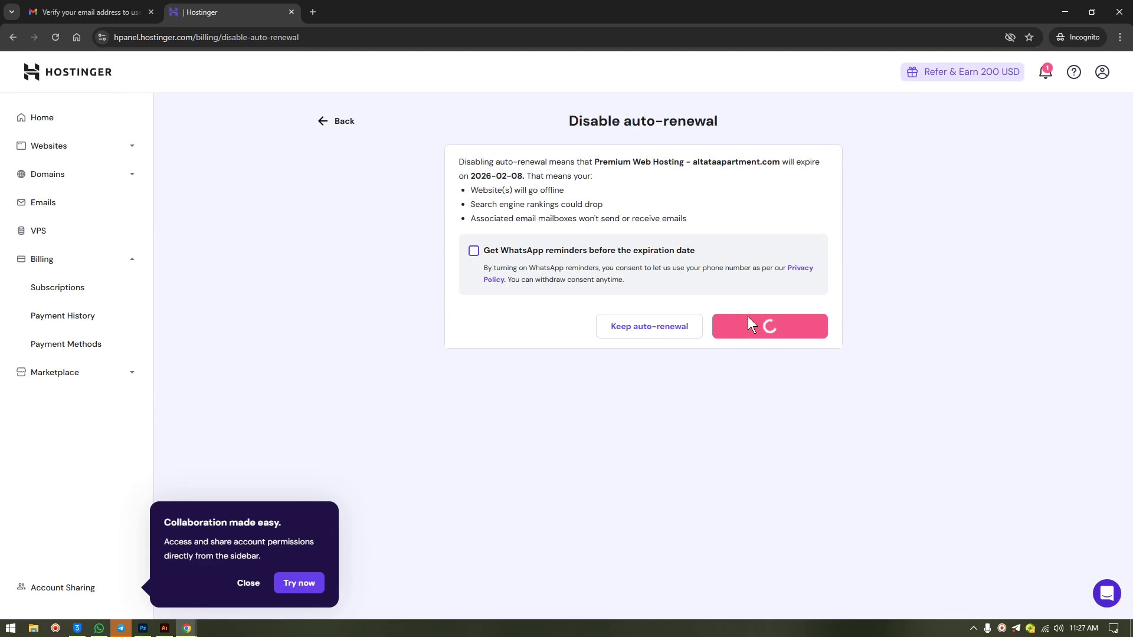
- Remove the PayPal entry under Billing > Payment Methods and close the collaboration tip
{"action": "left_click", "coordinate": [89, 348]}
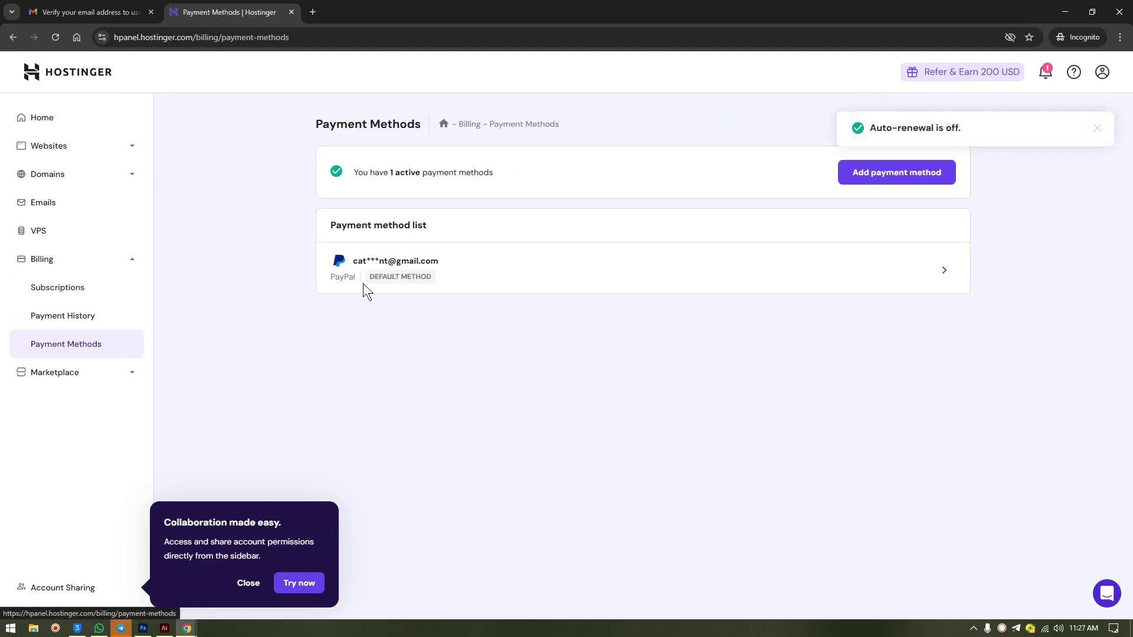
{"action": "left_click", "coordinate": [943, 270]}
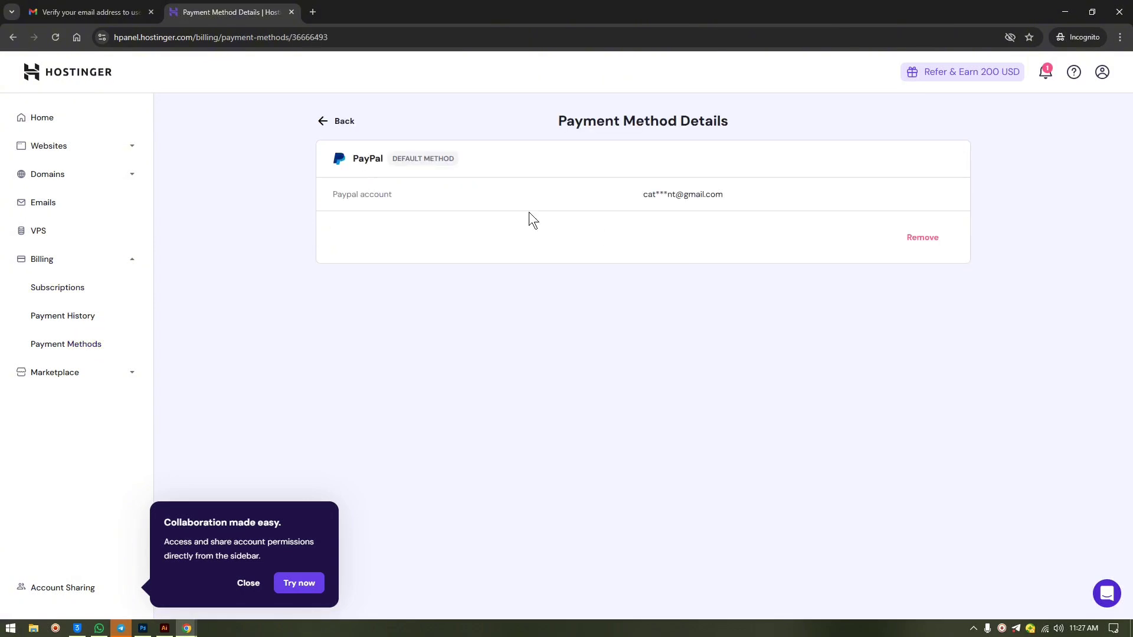
{"action": "left_click", "coordinate": [932, 236]}
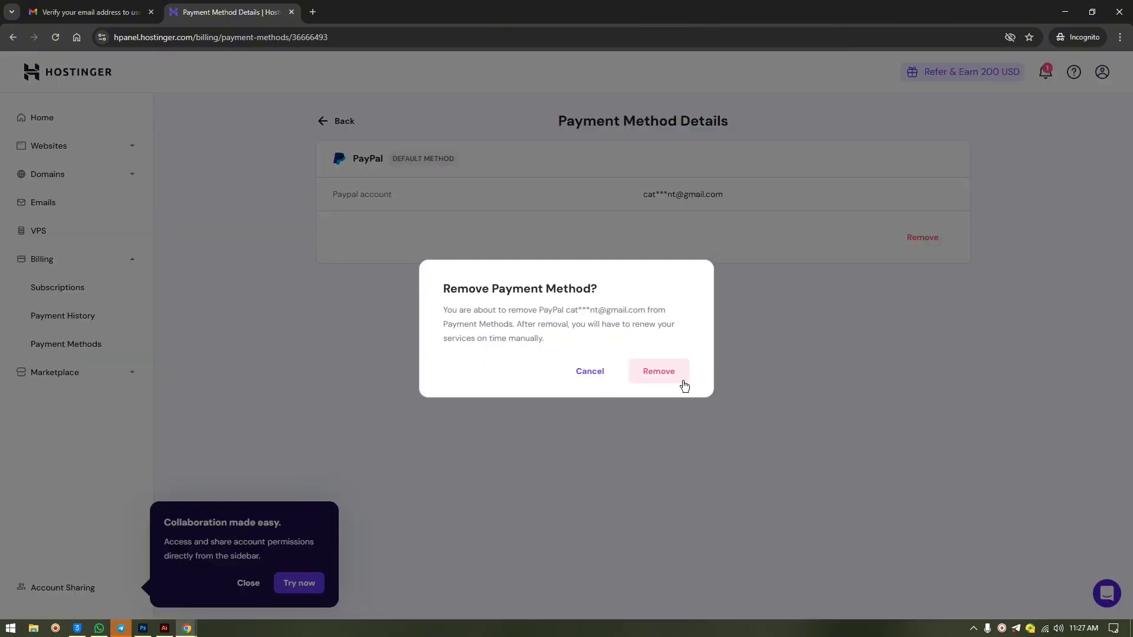
{"action": "left_click", "coordinate": [684, 384]}
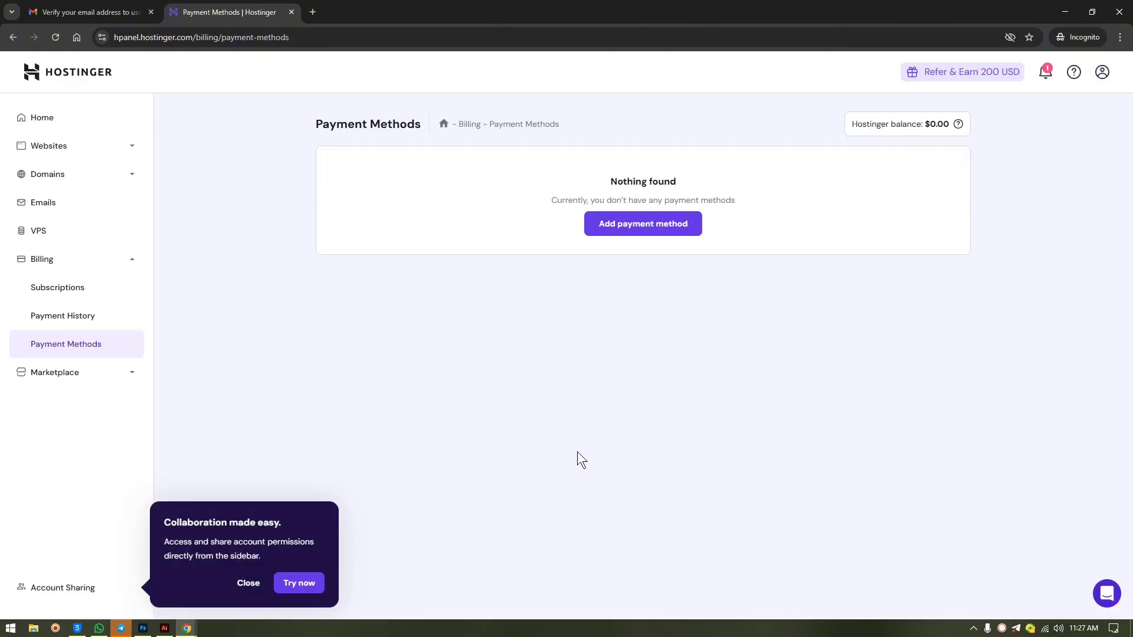
{"action": "left_click", "coordinate": [252, 583]}
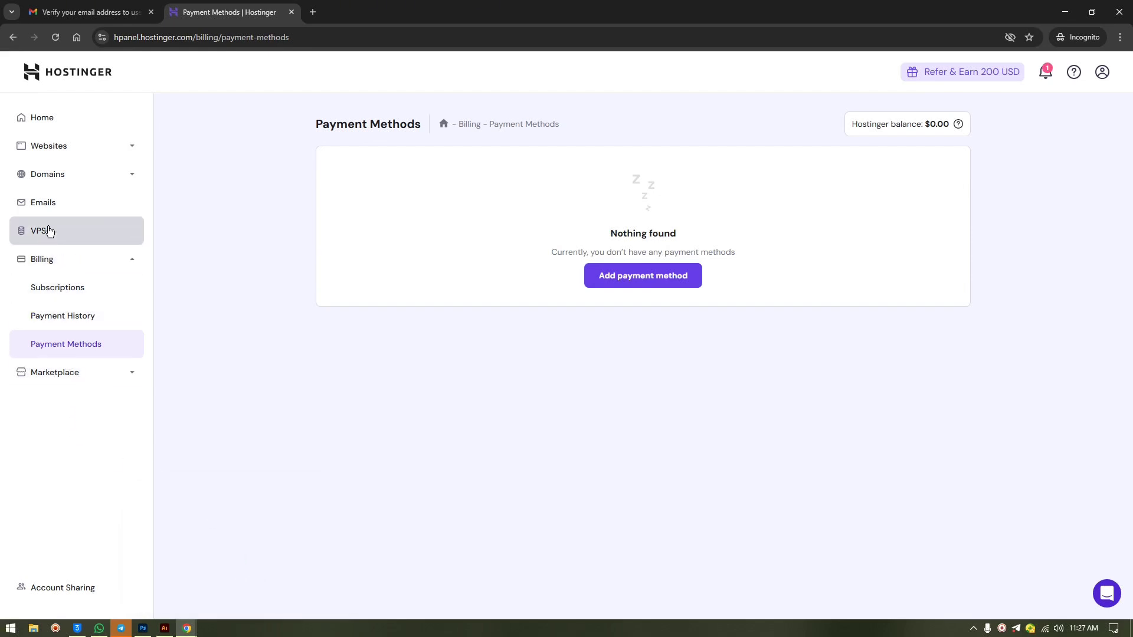
- Check the Websites list, select the altataapartment.com domain name text, then return to Emails
{"action": "left_click", "coordinate": [67, 211]}
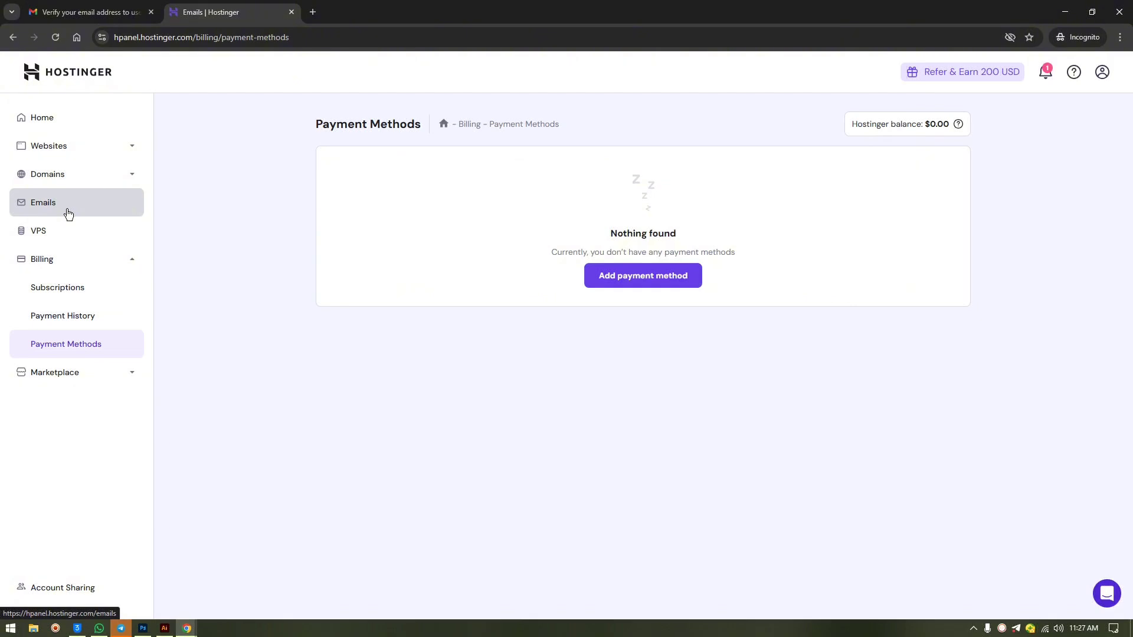
{"action": "left_click", "coordinate": [71, 149]}
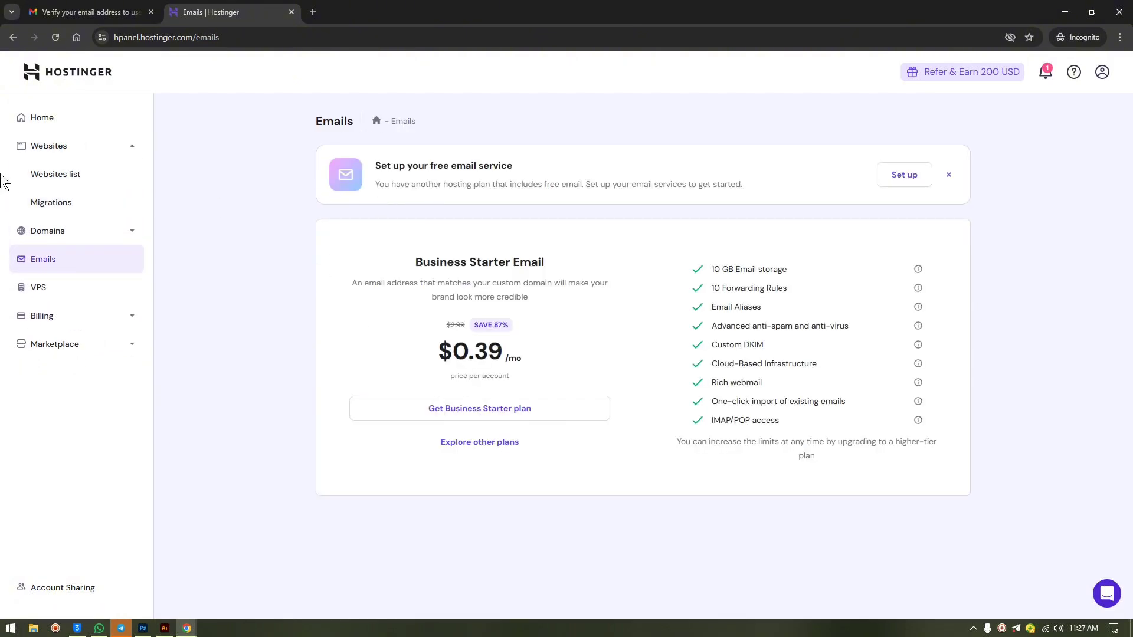
{"action": "left_click", "coordinate": [55, 173]}
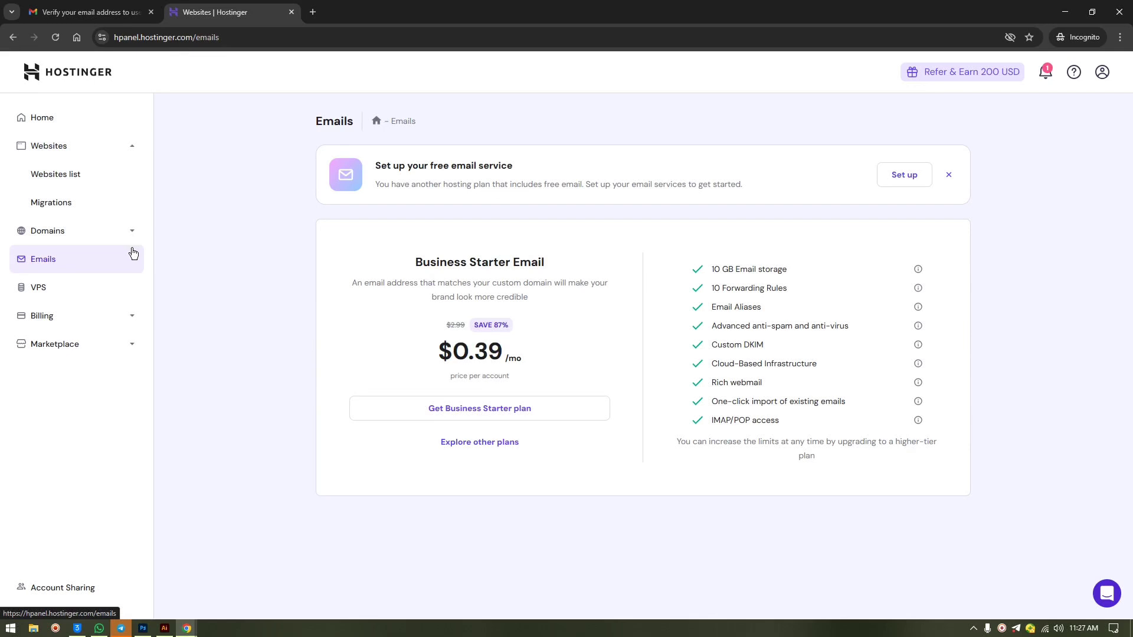
{"action": "left_click", "coordinate": [71, 173]}
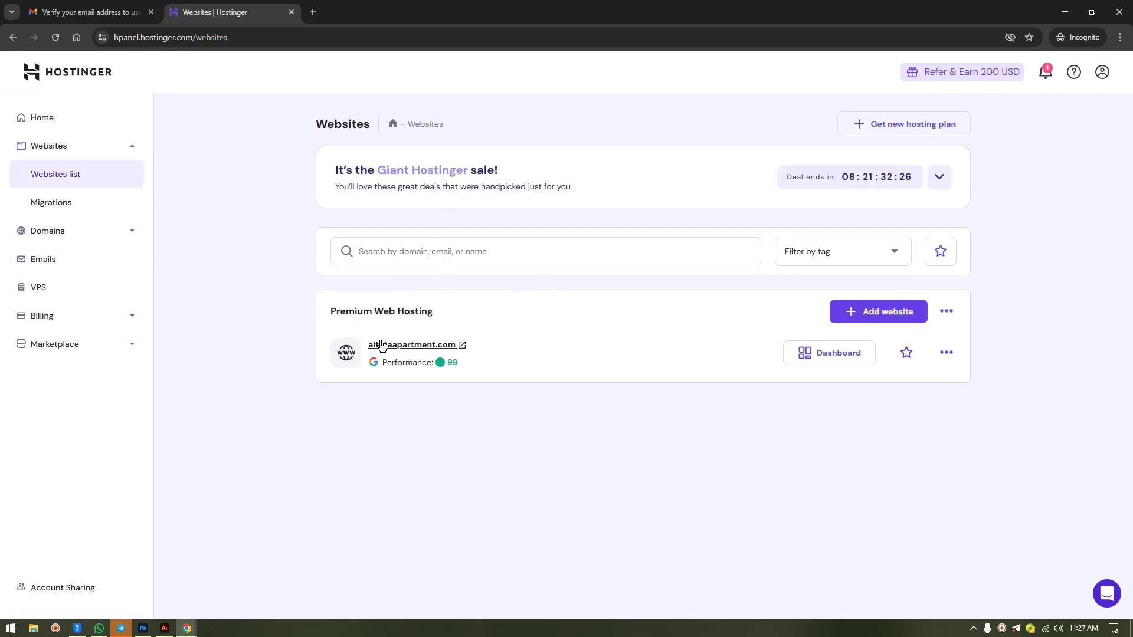
{"action": "right_click", "coordinate": [384, 343]}
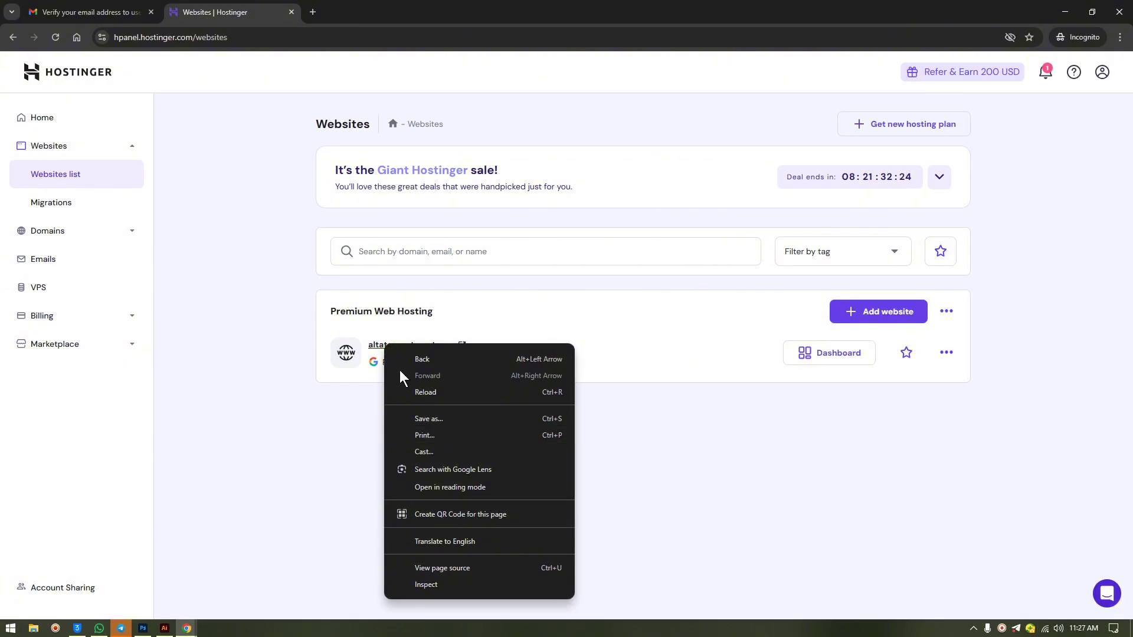
{"action": "left_click", "coordinate": [520, 300]}
{"action": "left_click_drag", "start_coordinate": [367, 345], "coordinate": [459, 347]}
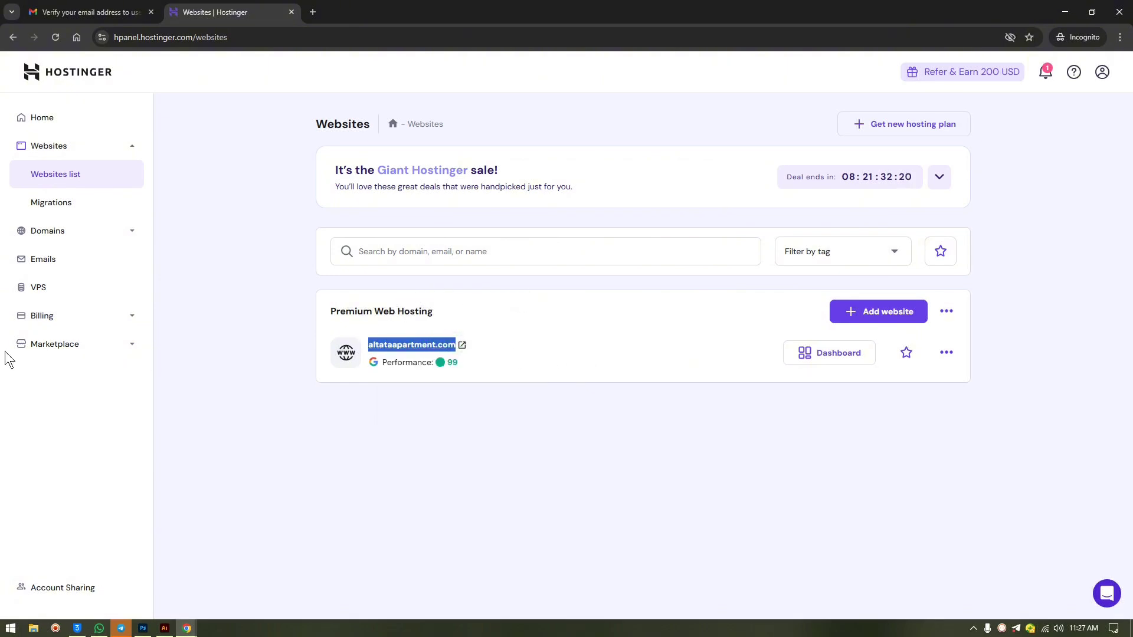
{"action": "left_click", "coordinate": [45, 260]}
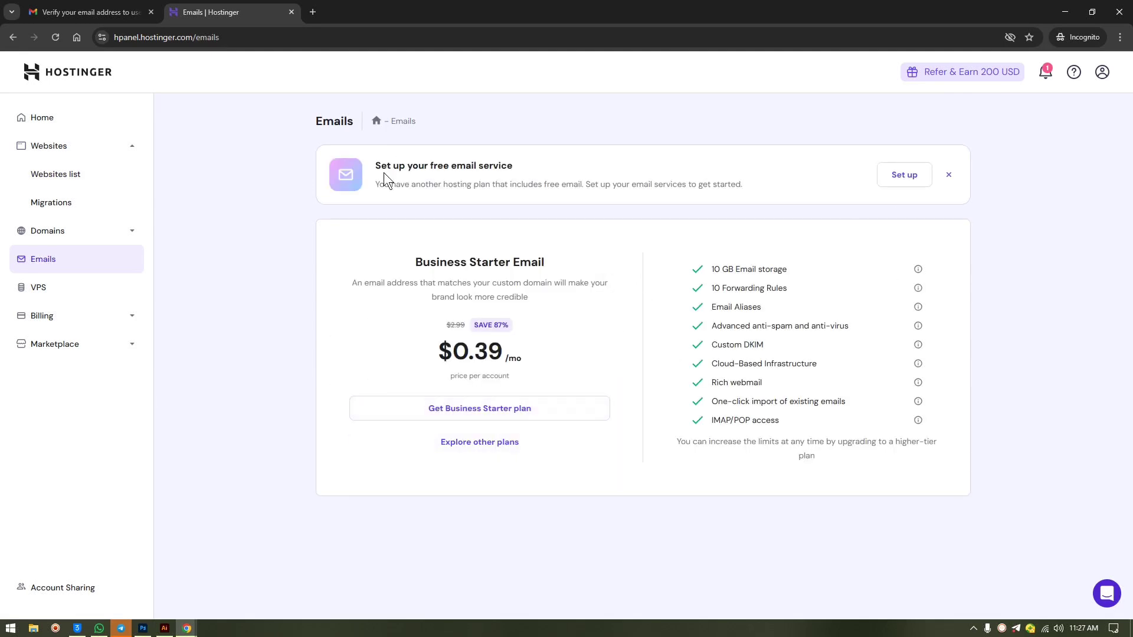
- Start free email setup, confirm altataapartment.com, and select the Hostinger Free $0.00 plan
{"action": "left_click", "coordinate": [902, 174]}
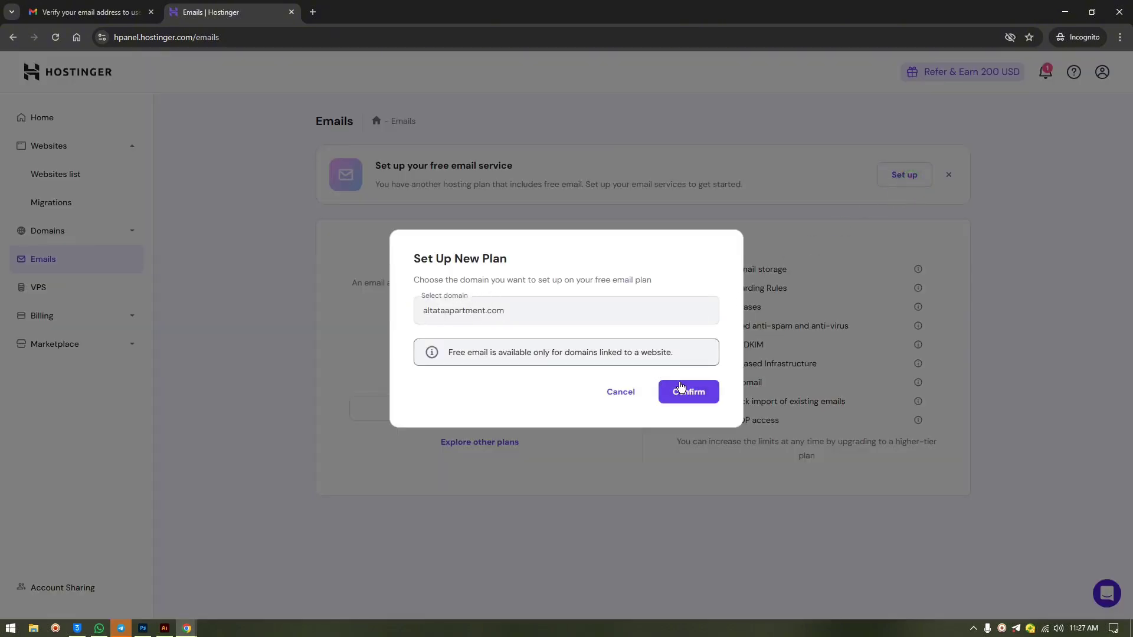
{"action": "left_click", "coordinate": [682, 391]}
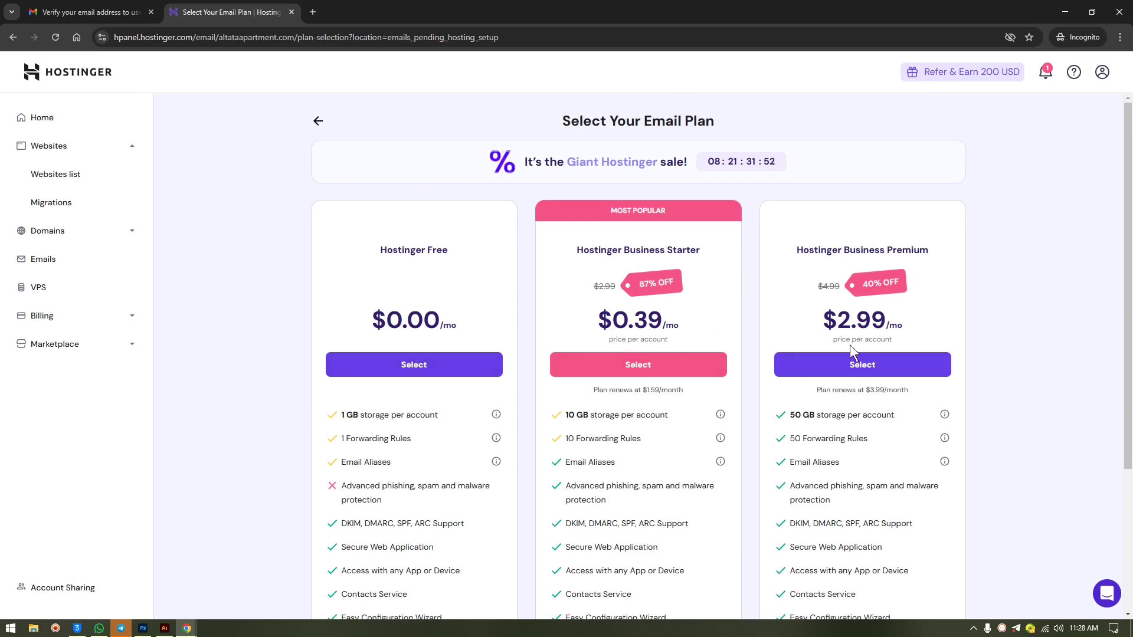
{"action": "left_click", "coordinate": [395, 369]}
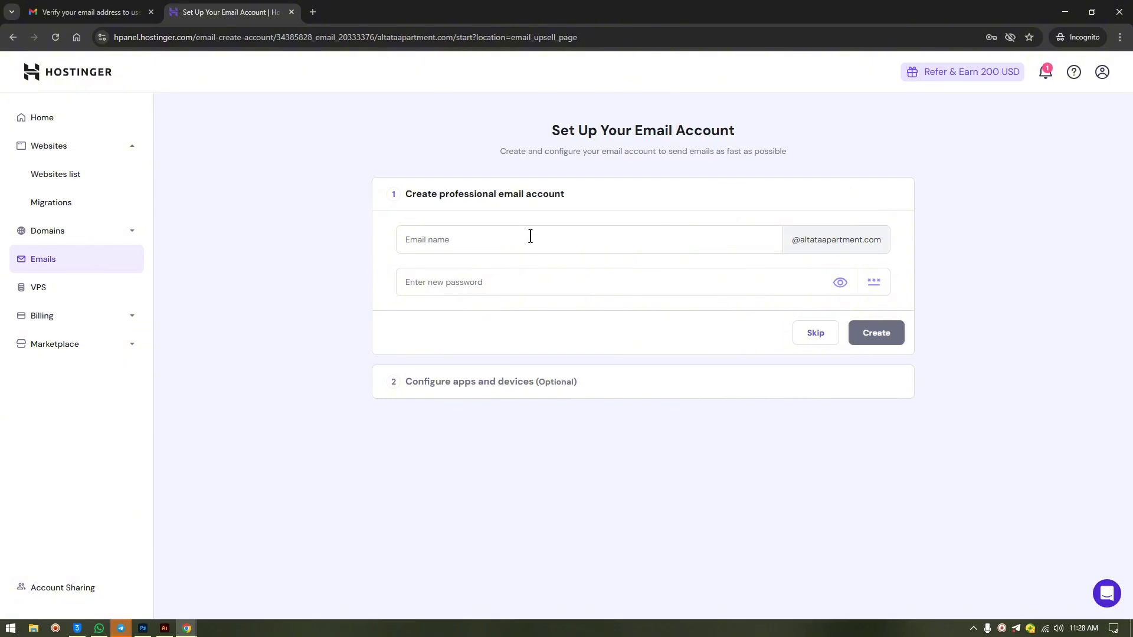
{"action": "left_click", "coordinate": [510, 241]}
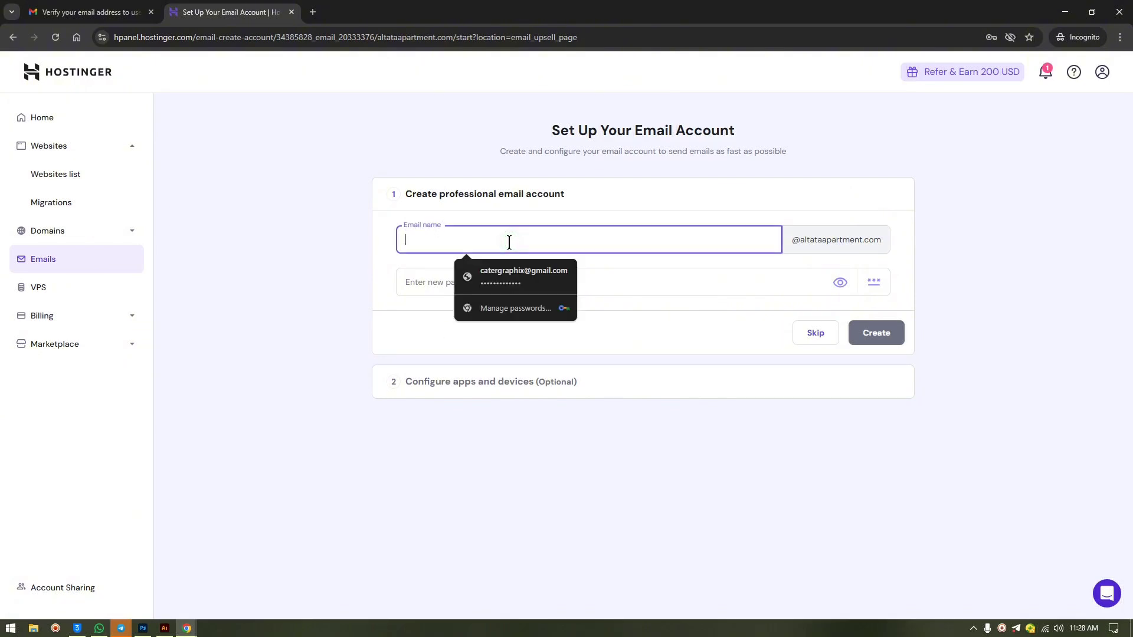
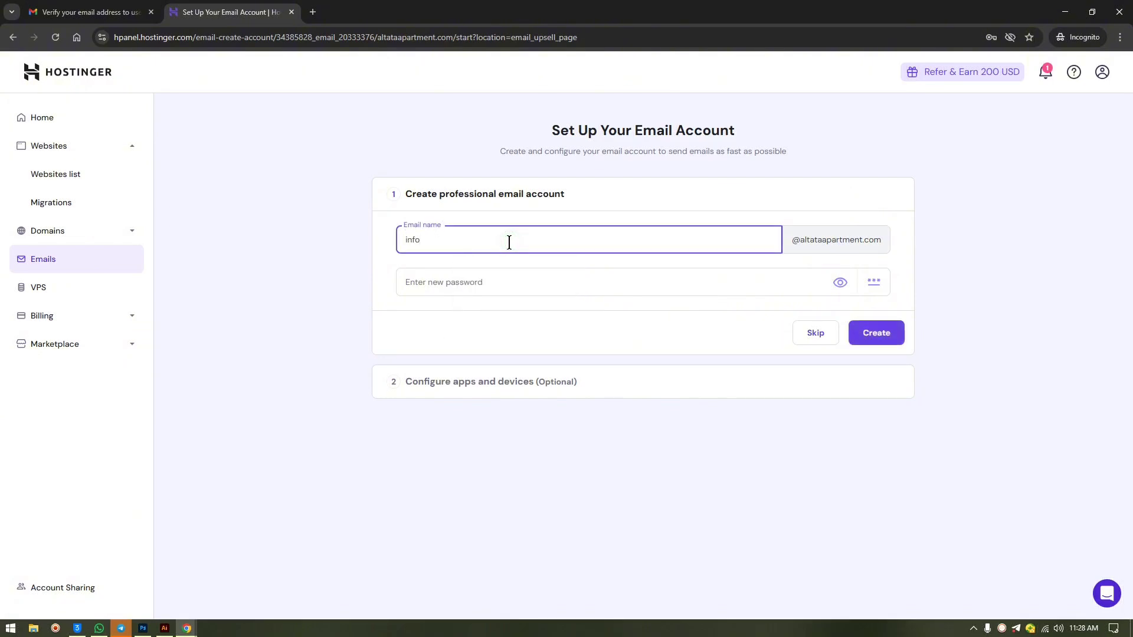
{"action": "left_click", "coordinate": [469, 279]}
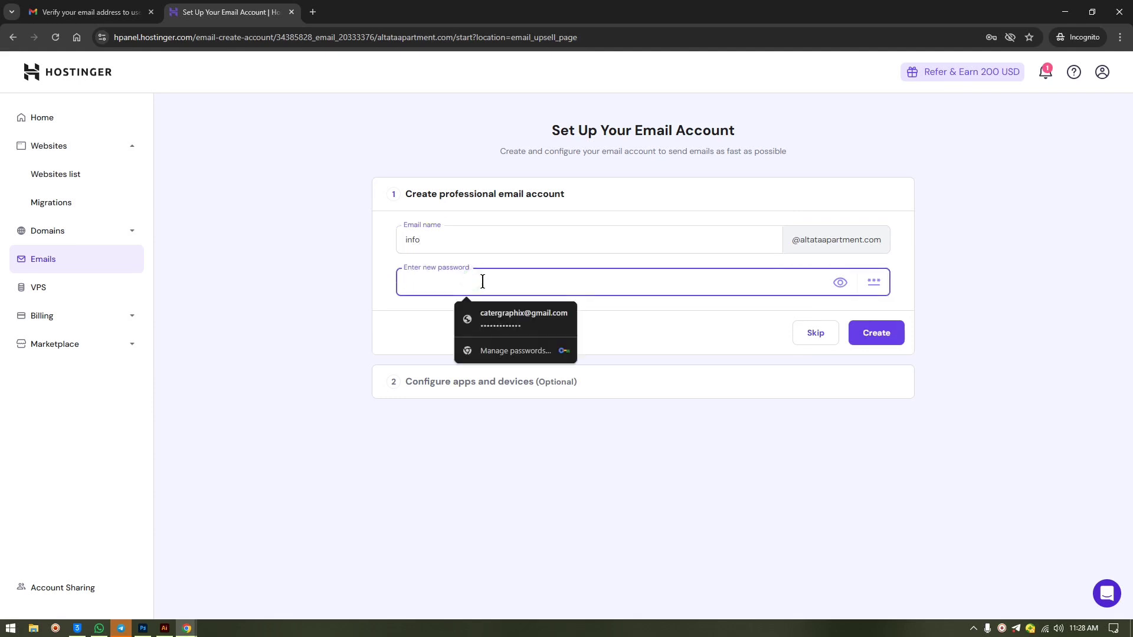
{"action": "type", "text": "A"}
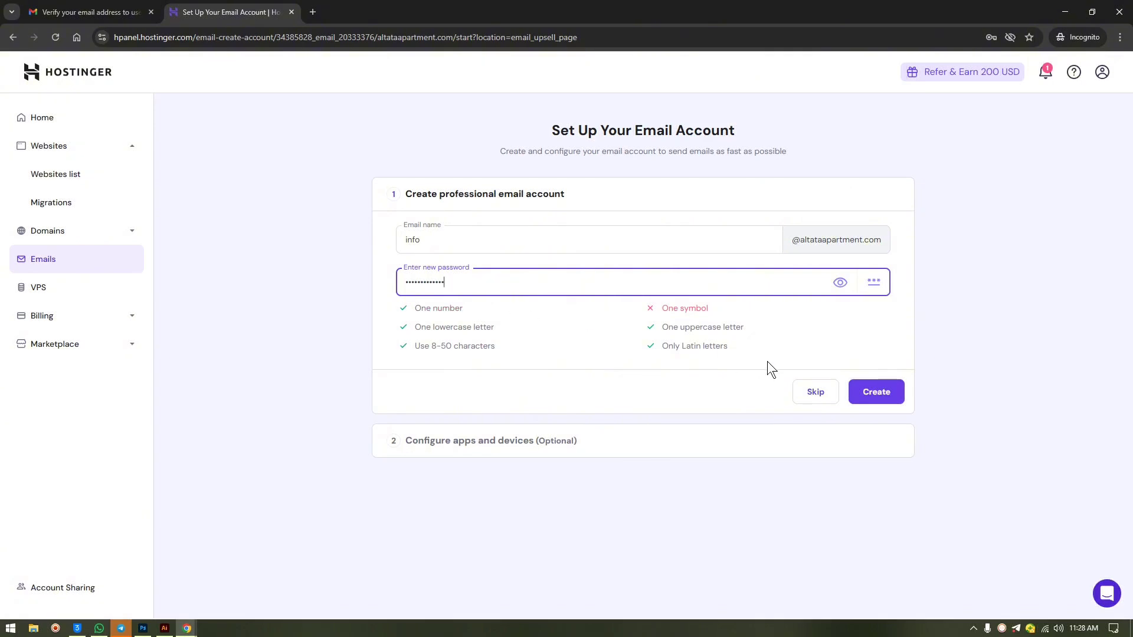
{"action": "type", "text": "!"}
{"action": "left_click", "coordinate": [884, 396]}
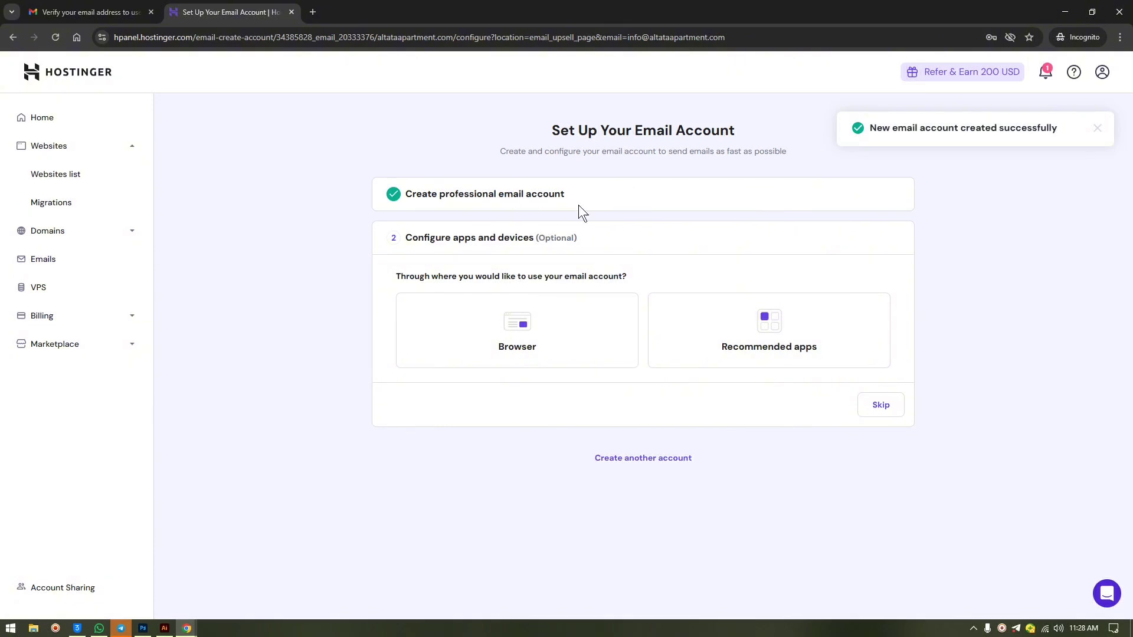
{"action": "left_click", "coordinate": [879, 406]}
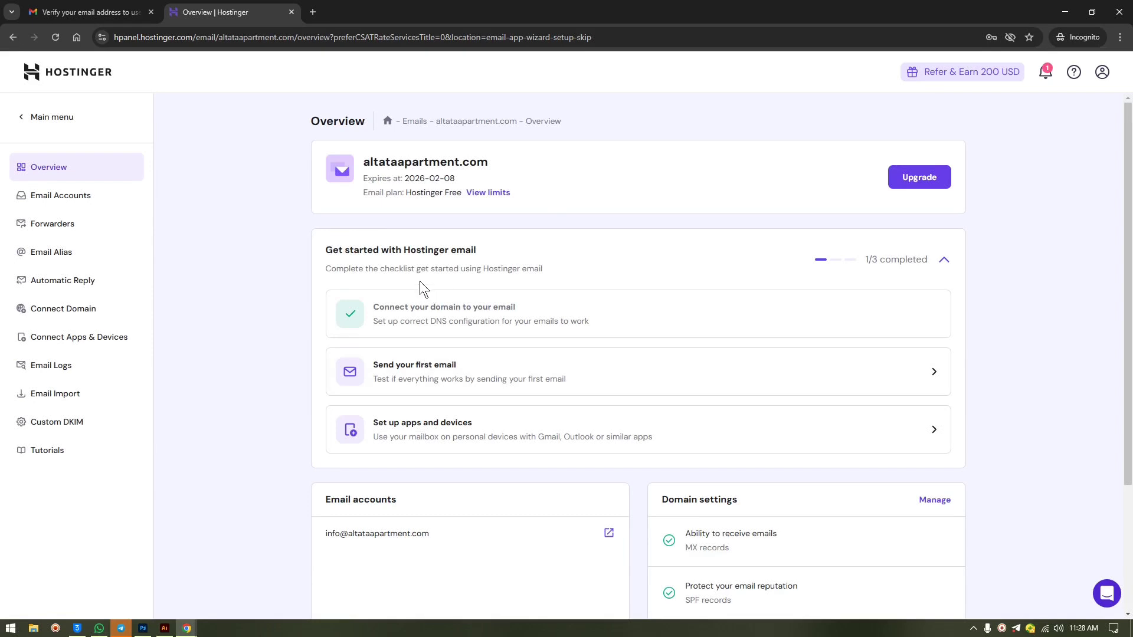
{"action": "scroll", "coordinate": [517, 281], "scroll_direction": "down", "scroll_amount": 2}
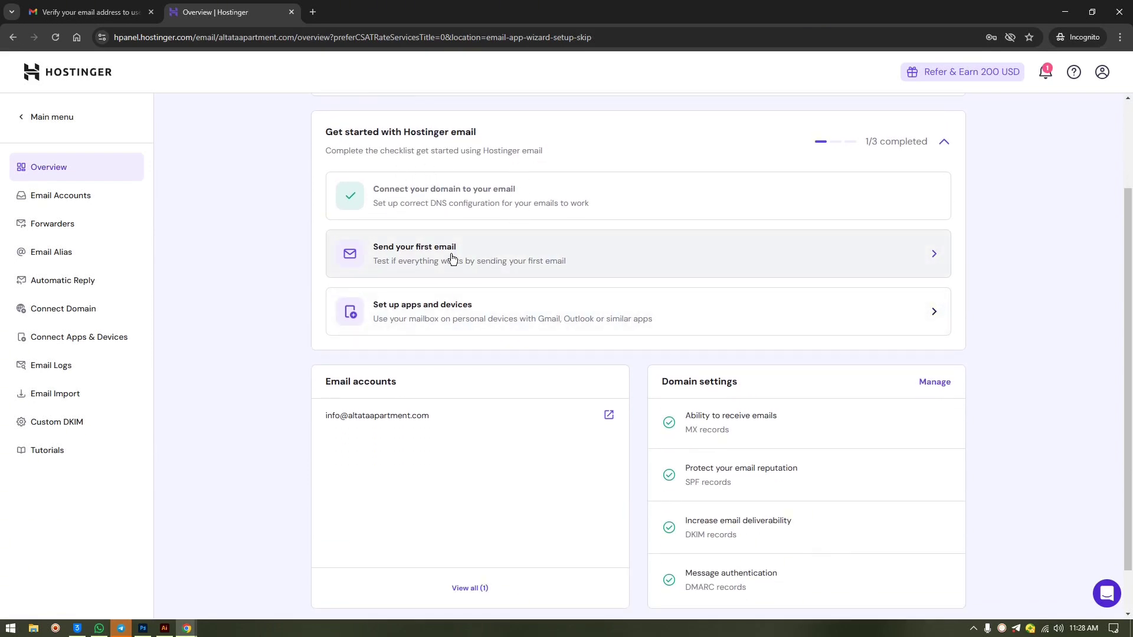
{"action": "scroll", "coordinate": [523, 265], "scroll_direction": "down", "scroll_amount": 1}
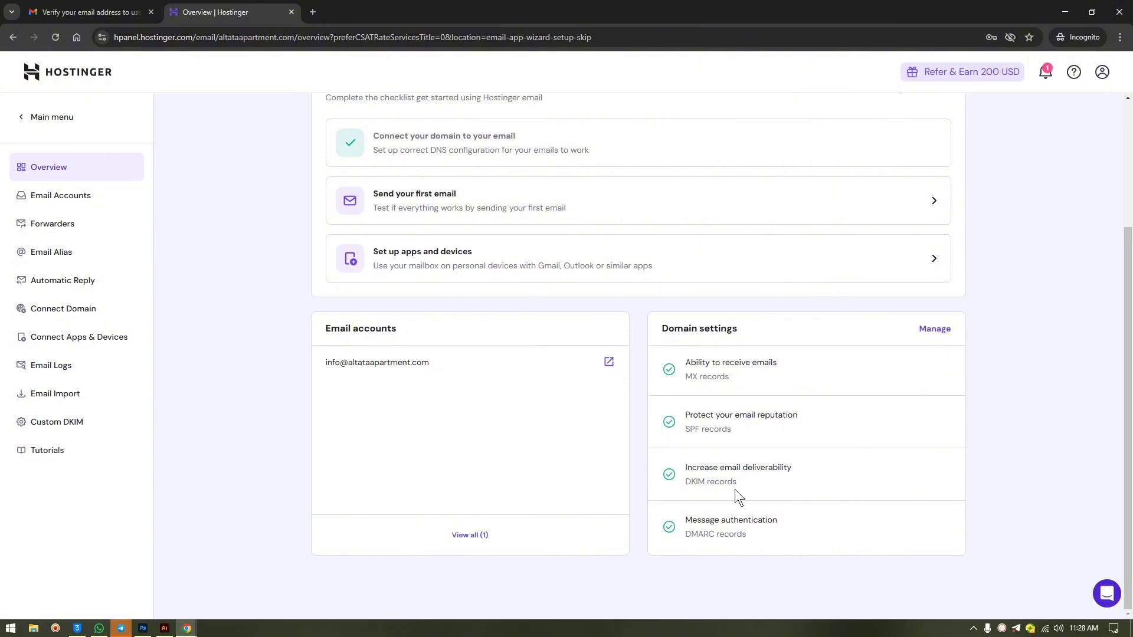
{"action": "scroll", "coordinate": [564, 188], "scroll_direction": "up", "scroll_amount": 3}
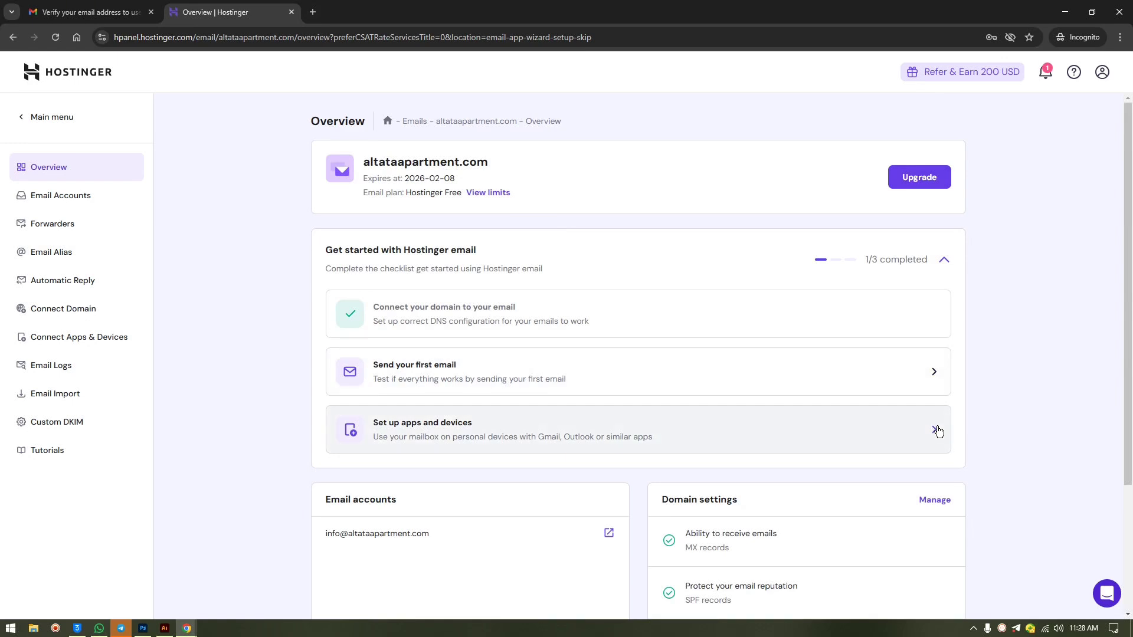
- Review the Connect Apps & Devices settings, then go back to the email Overview showing 2/3 completed
{"action": "left_click", "coordinate": [488, 430]}
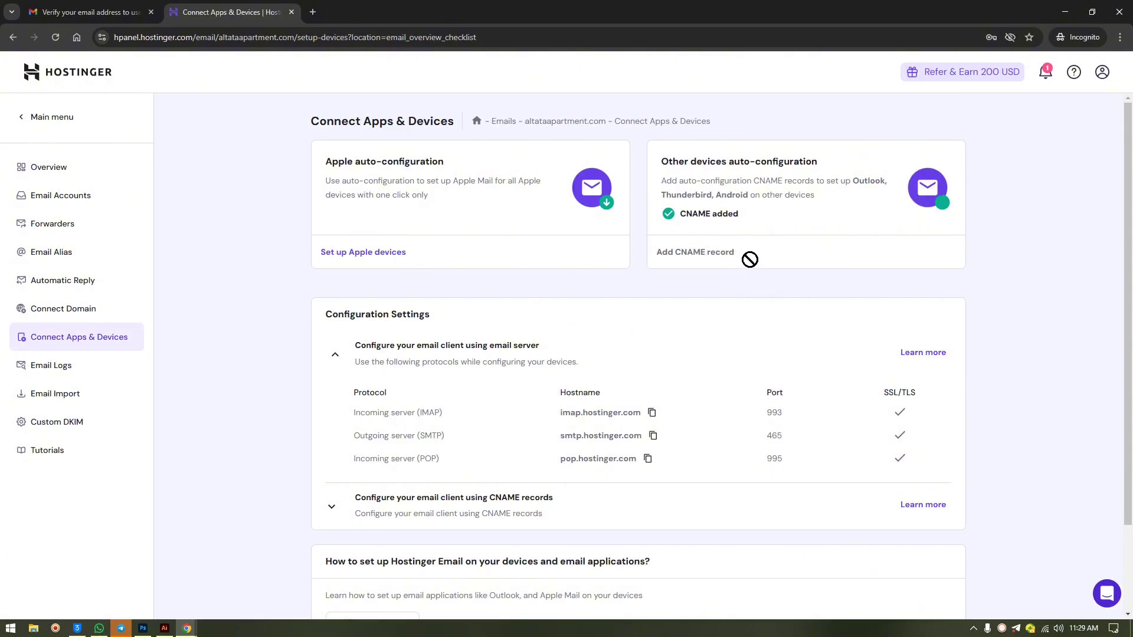
{"action": "scroll", "coordinate": [673, 312], "scroll_direction": "down", "scroll_amount": 2}
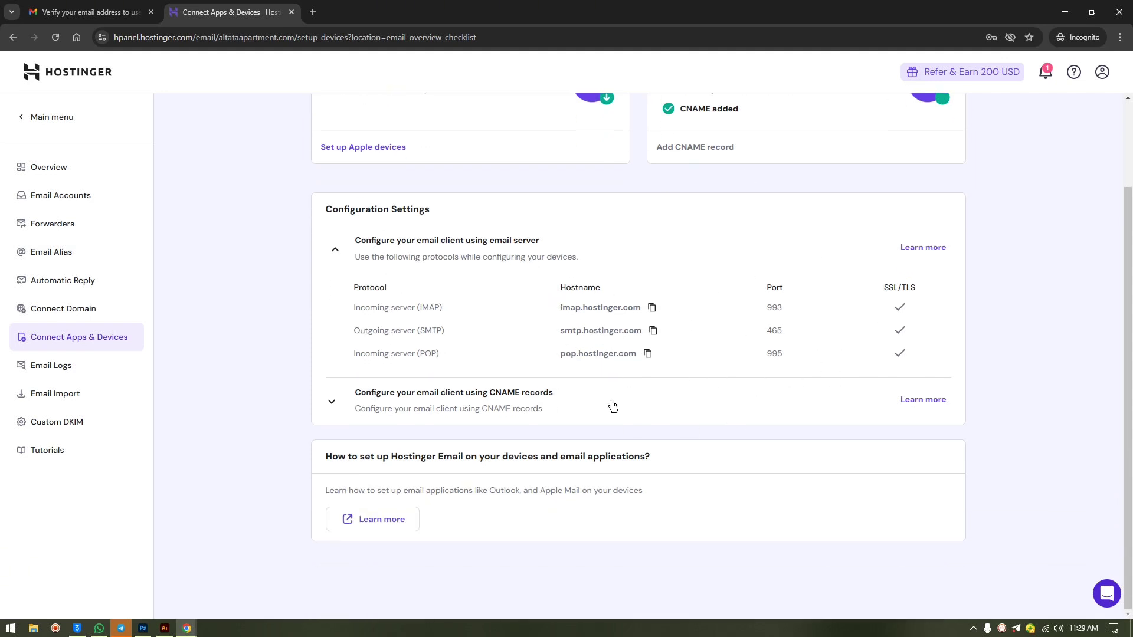
{"action": "scroll", "coordinate": [720, 362], "scroll_direction": "up", "scroll_amount": 2}
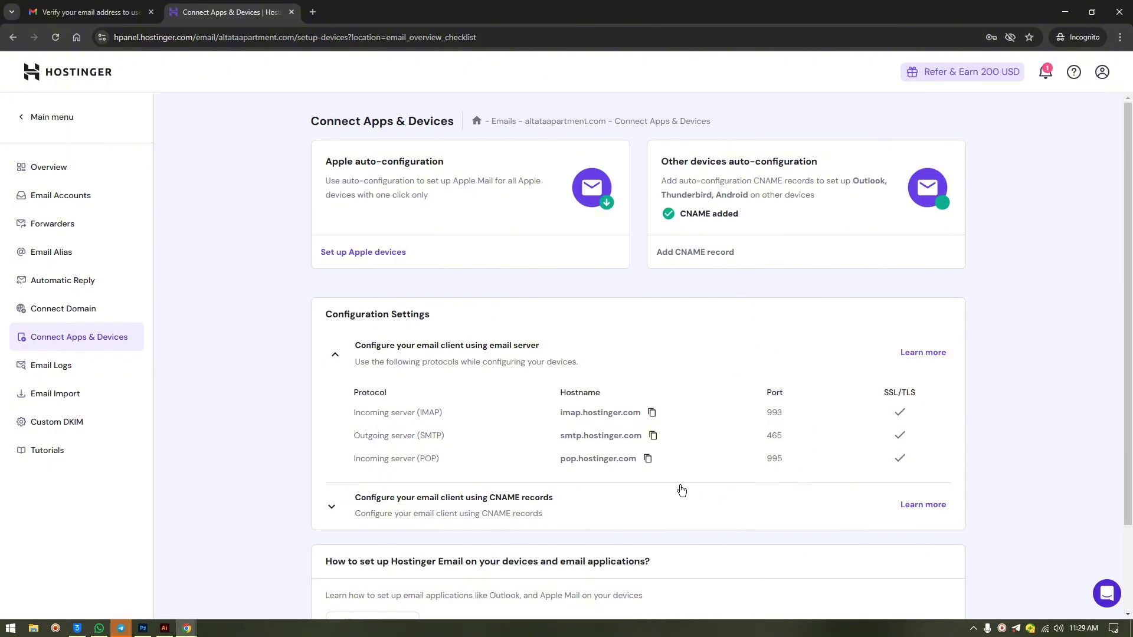
{"action": "scroll", "coordinate": [672, 391], "scroll_direction": "down", "scroll_amount": 2}
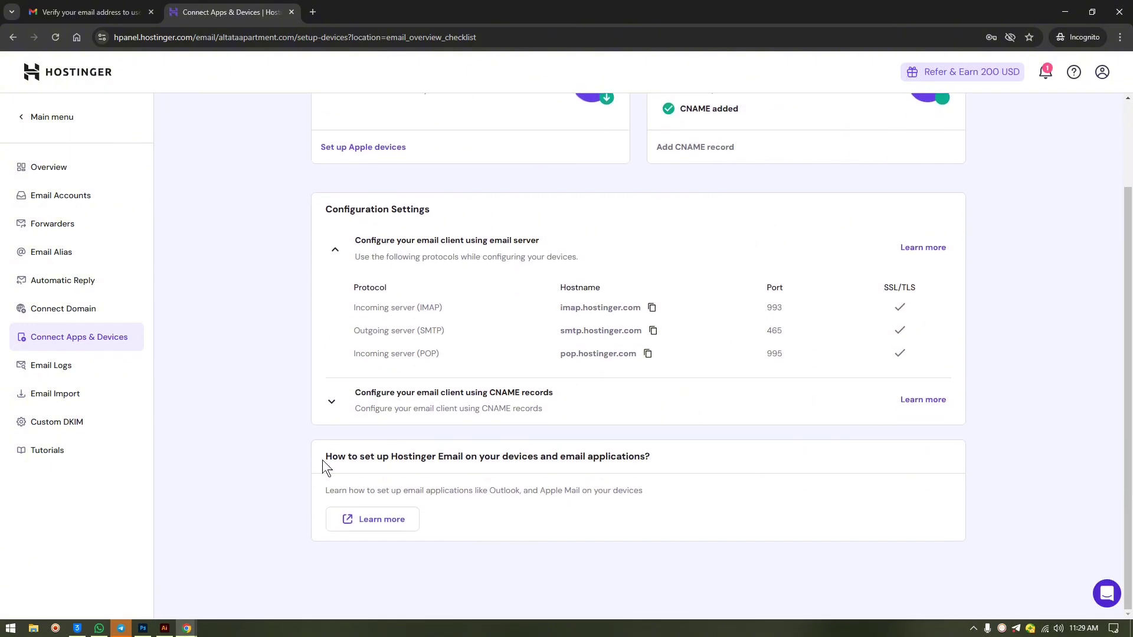
{"action": "scroll", "coordinate": [707, 292], "scroll_direction": "up", "scroll_amount": 2}
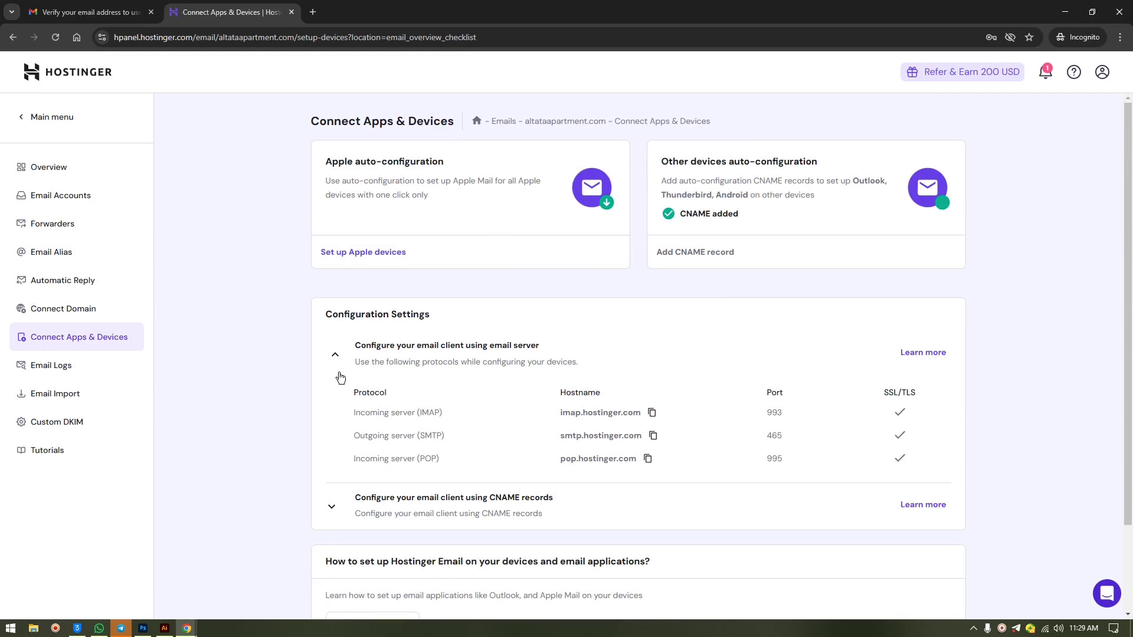
{"action": "left_click", "coordinate": [70, 173]}
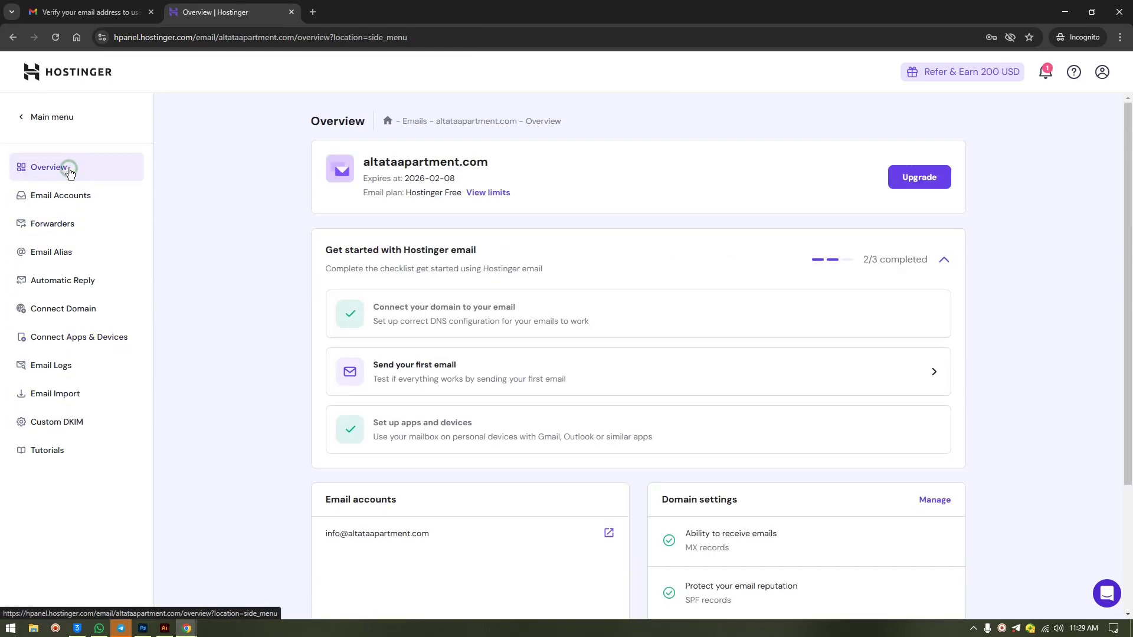
- Open the 'Send your first email' step in webmail and edit its page address
{"action": "left_click", "coordinate": [494, 370]}
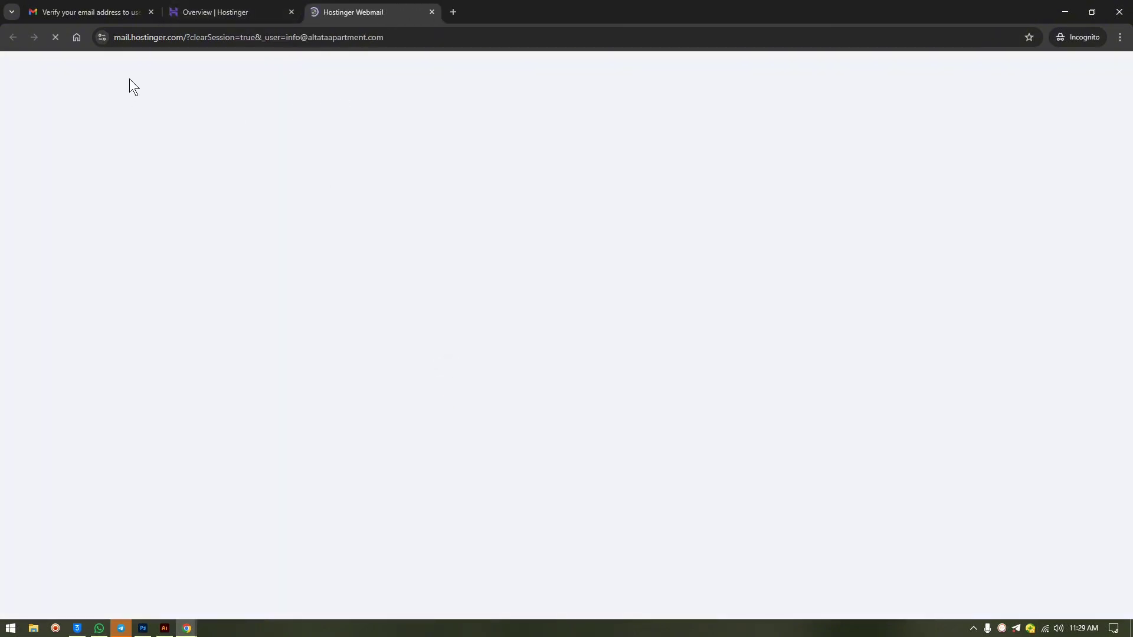
{"action": "left_click", "coordinate": [169, 37]}
{"action": "left_click_drag", "start_coordinate": [169, 37], "coordinate": [104, 41]}
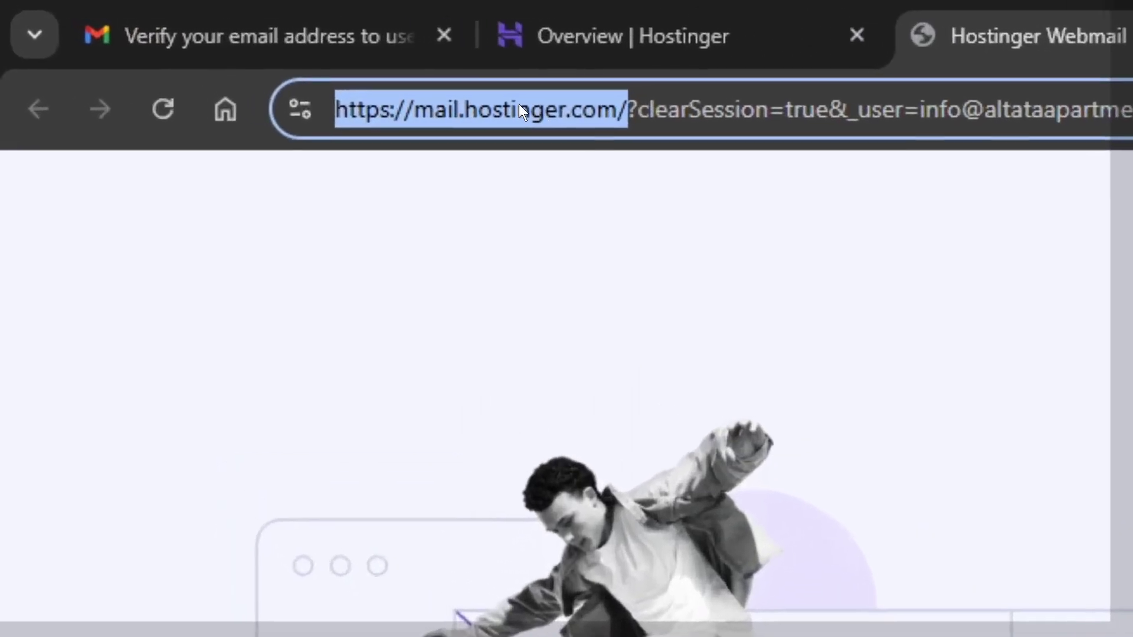
{"action": "key", "text": "BackSpace"}
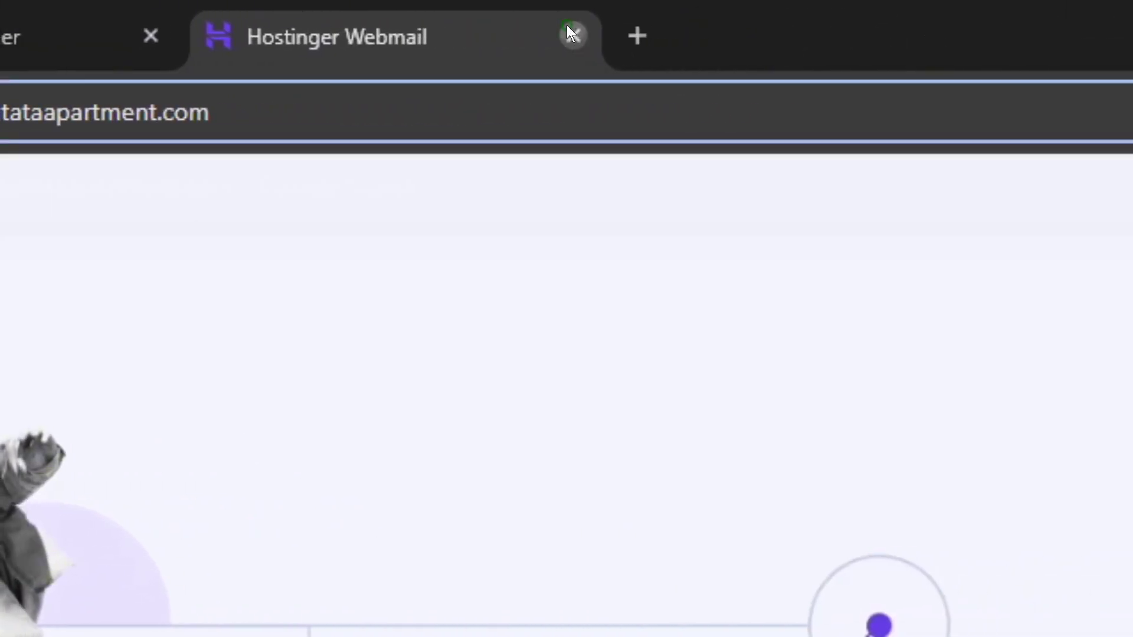
- Close webmail, dismiss the congratulations notice, and show the Email Accounts list
{"action": "left_click", "coordinate": [570, 31]}
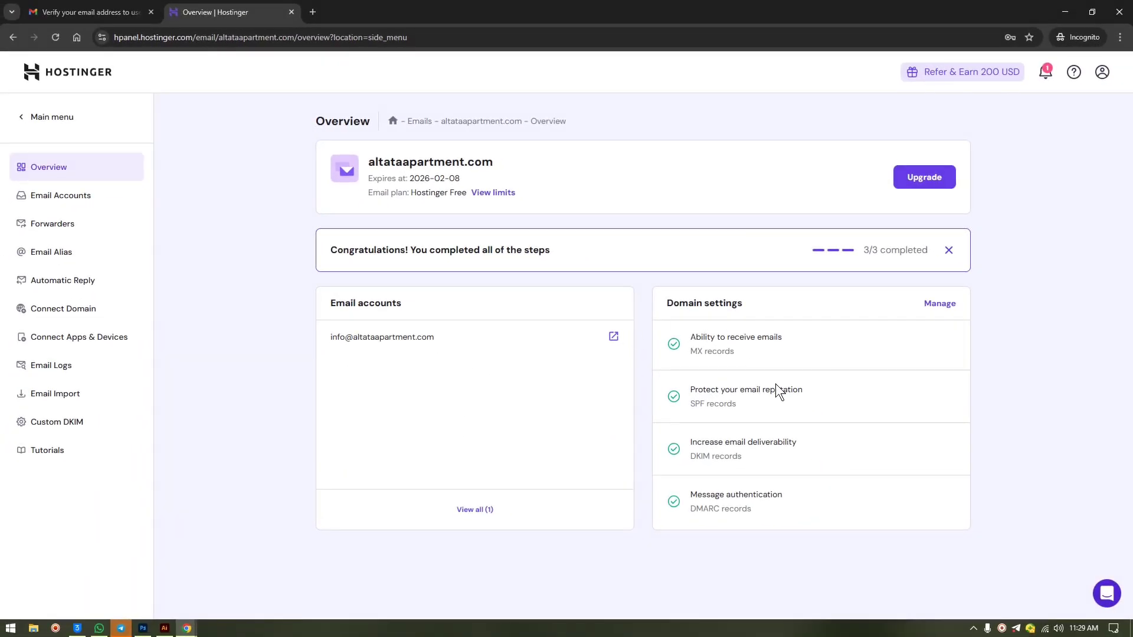
{"action": "left_click", "coordinate": [948, 250]}
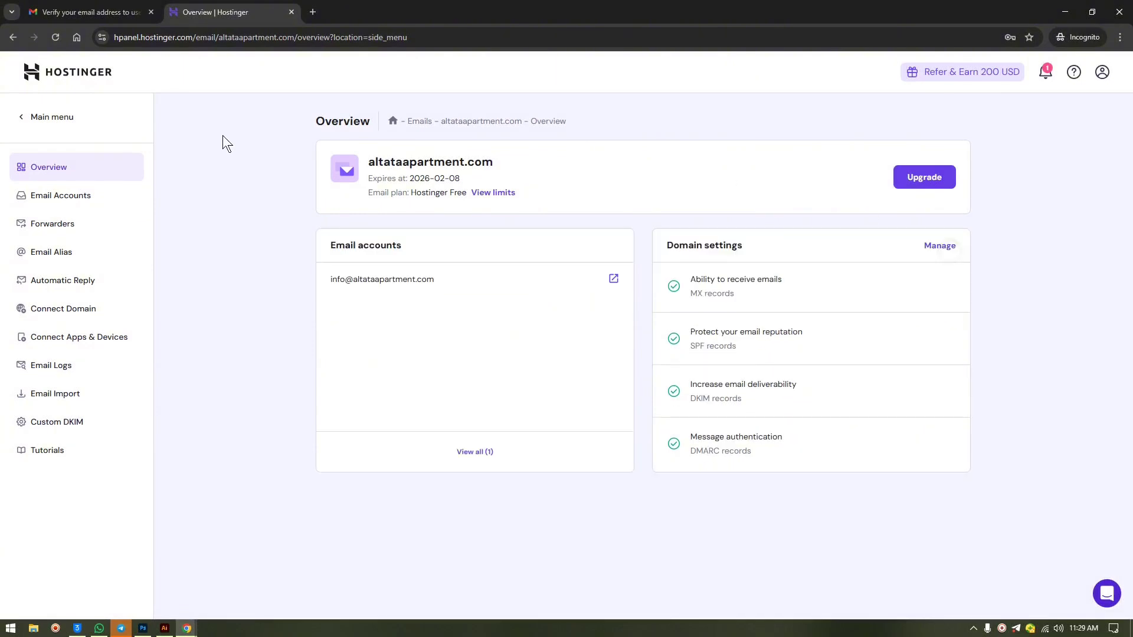
{"action": "left_click", "coordinate": [70, 205]}
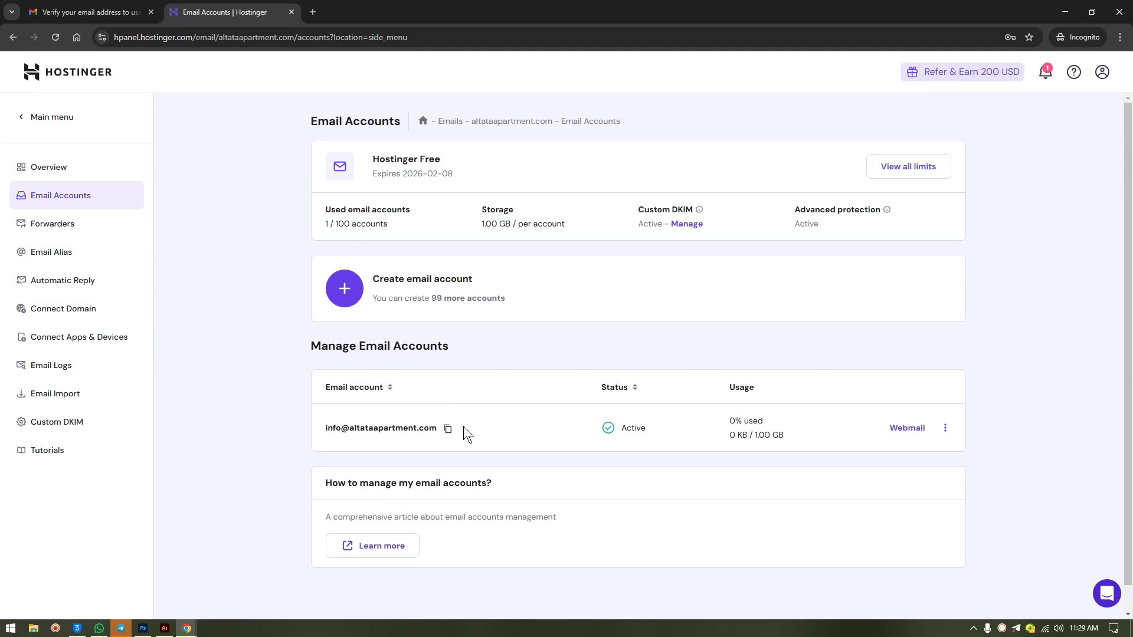
- Switch to the main hPanel menu, view the Home dashboard, then open the Websites list
{"action": "left_click", "coordinate": [37, 117]}
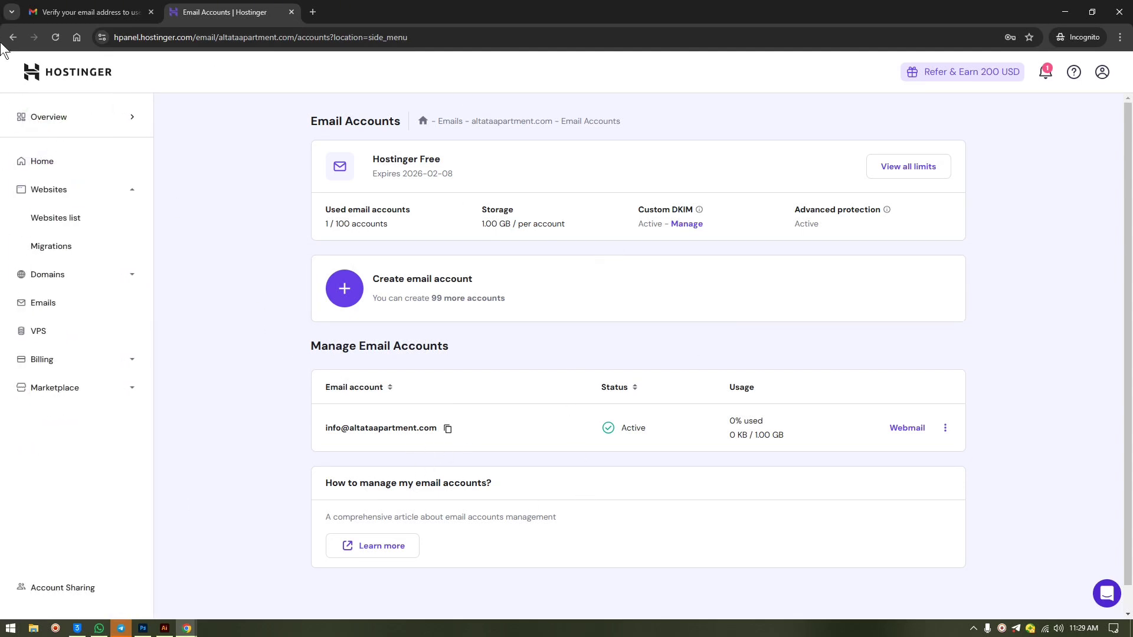
{"action": "left_click", "coordinate": [65, 118]}
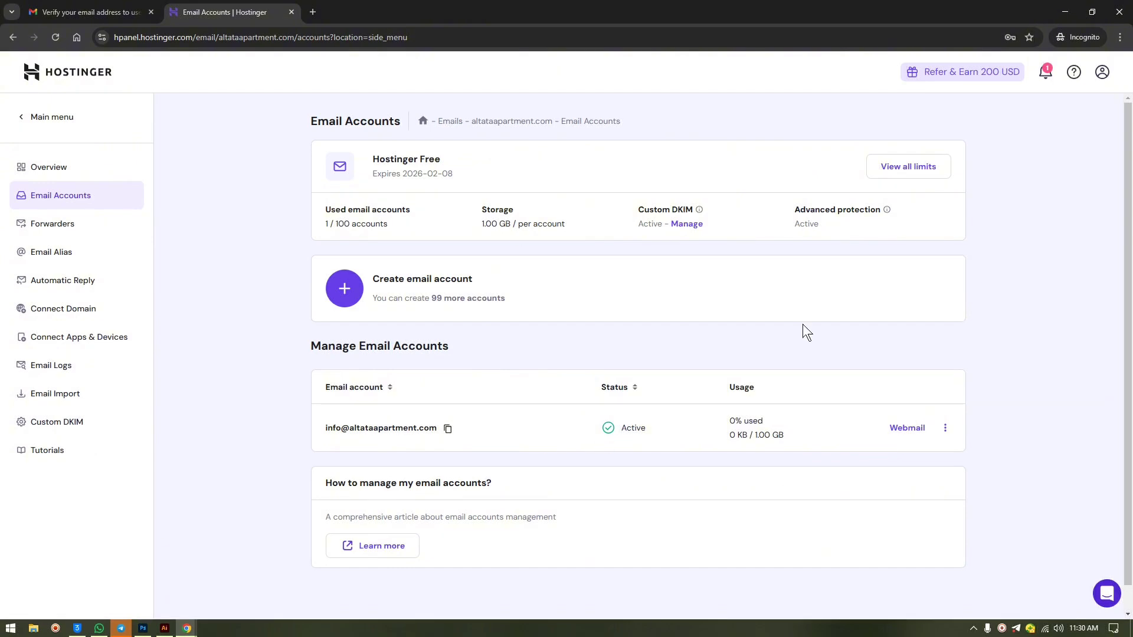
{"action": "left_click", "coordinate": [20, 116]}
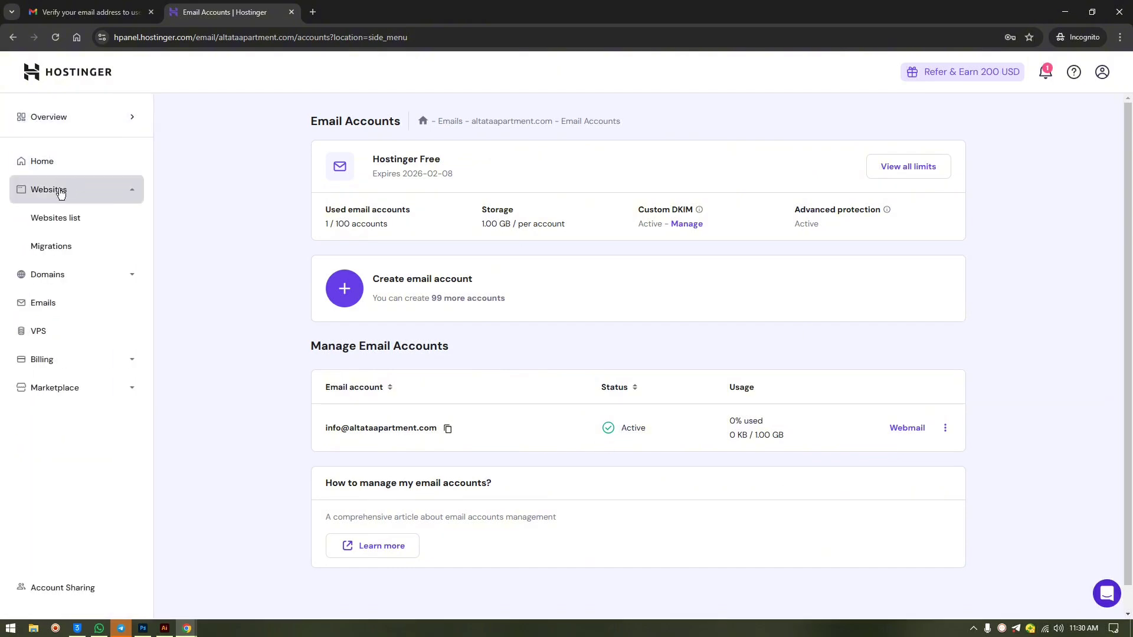
{"action": "left_click", "coordinate": [46, 169]}
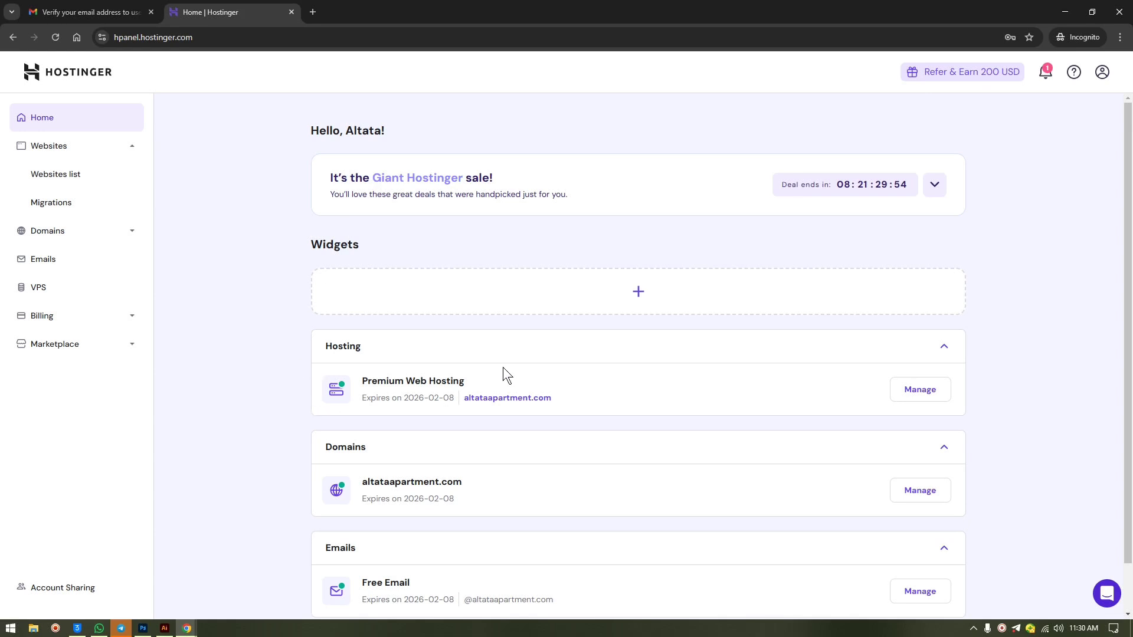
{"action": "scroll", "coordinate": [504, 366], "scroll_direction": "down", "scroll_amount": 1}
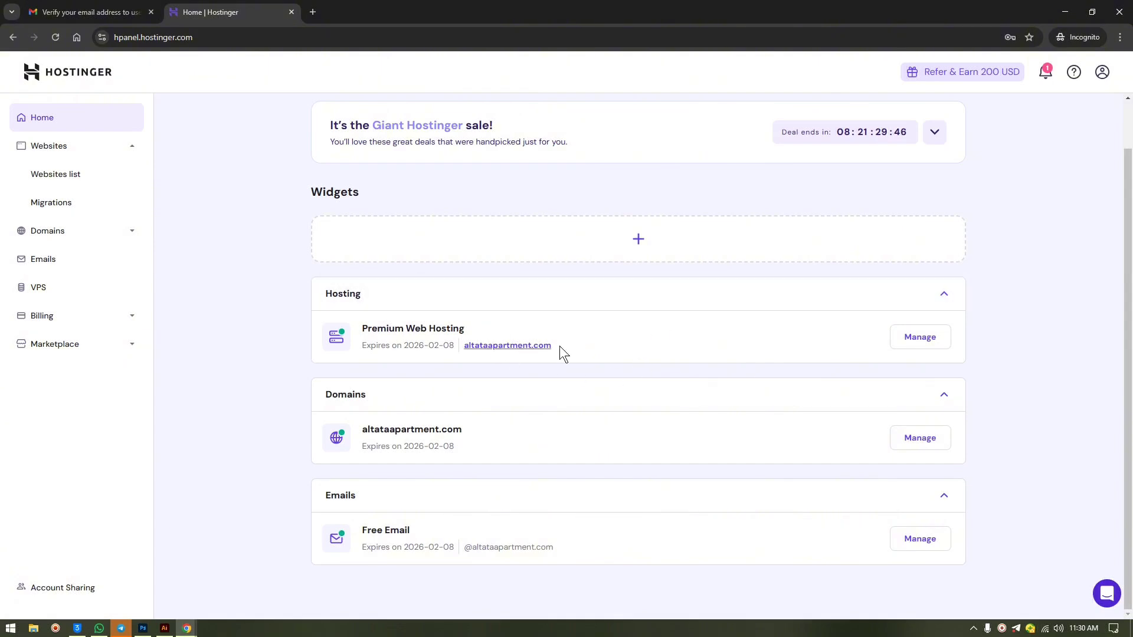
{"action": "left_click", "coordinate": [84, 171]}
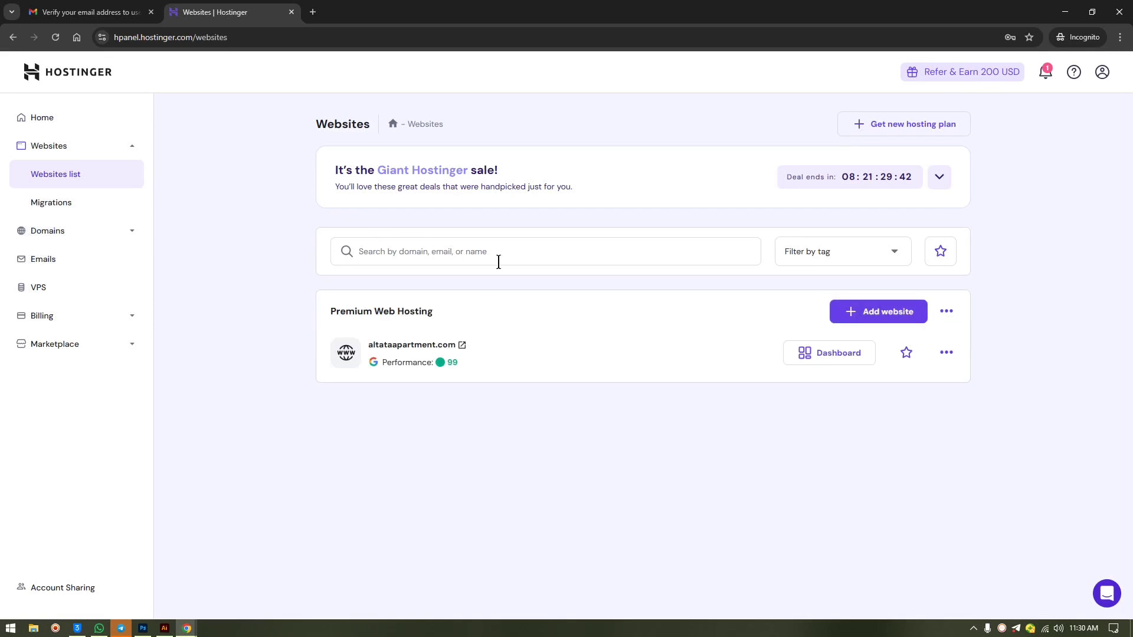
{"action": "left_click", "coordinate": [871, 314]}
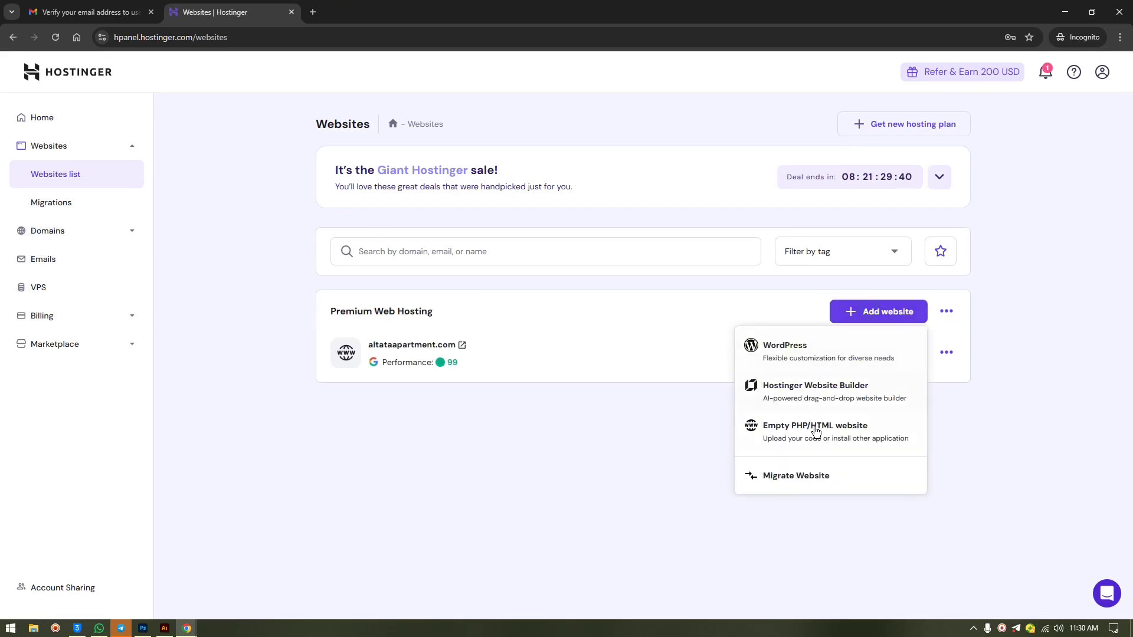
{"action": "left_click", "coordinate": [787, 430]}
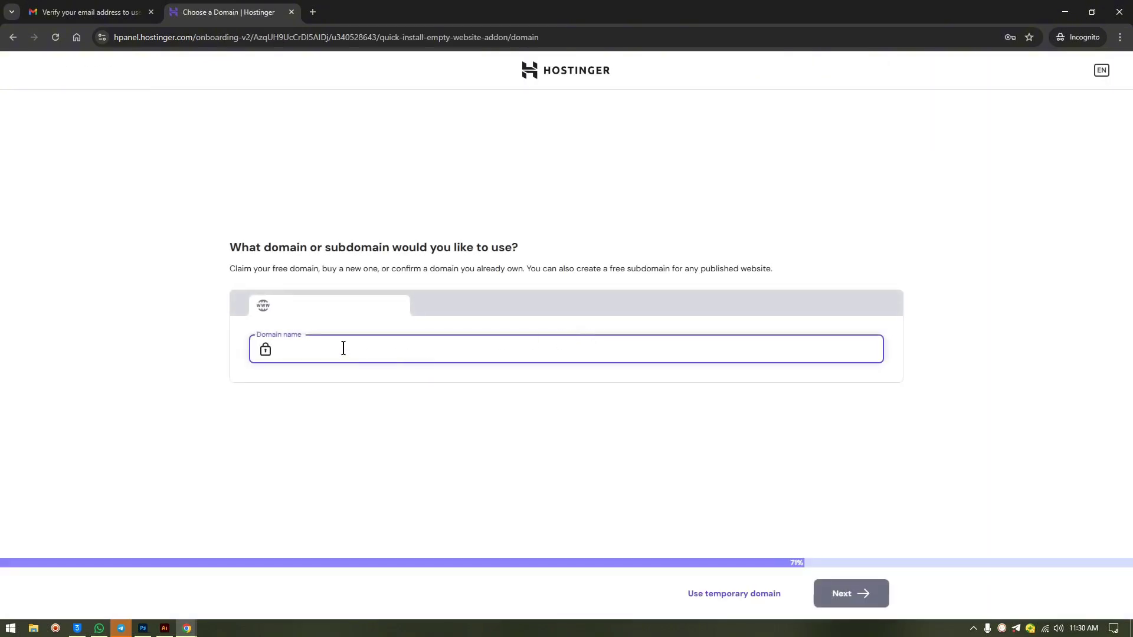
{"action": "type", "text": "dffdffgd"}
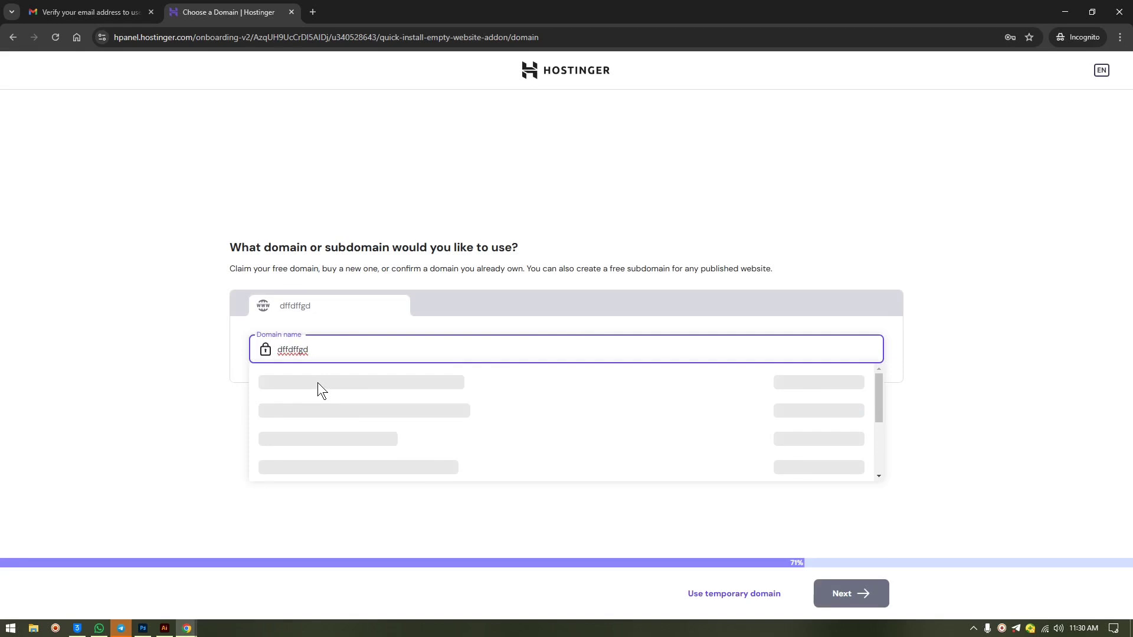
{"action": "left_click", "coordinate": [12, 38]}
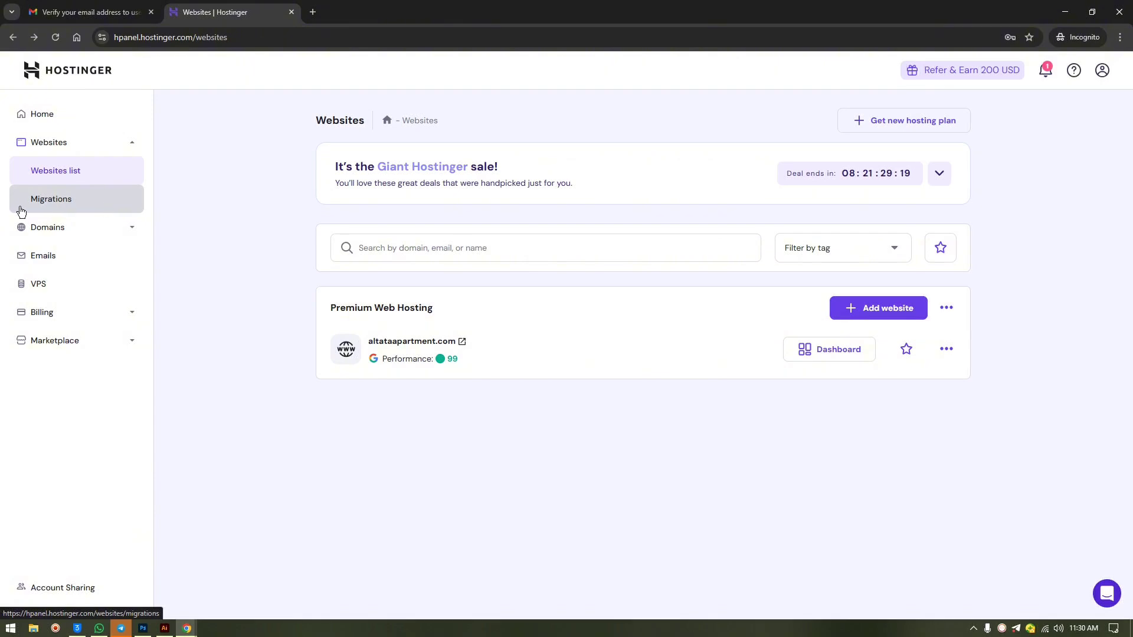
- Open Domains > Domain portfolio and check the altataapartment.com row's actions menu before closing it
{"action": "left_click", "coordinate": [117, 238]}
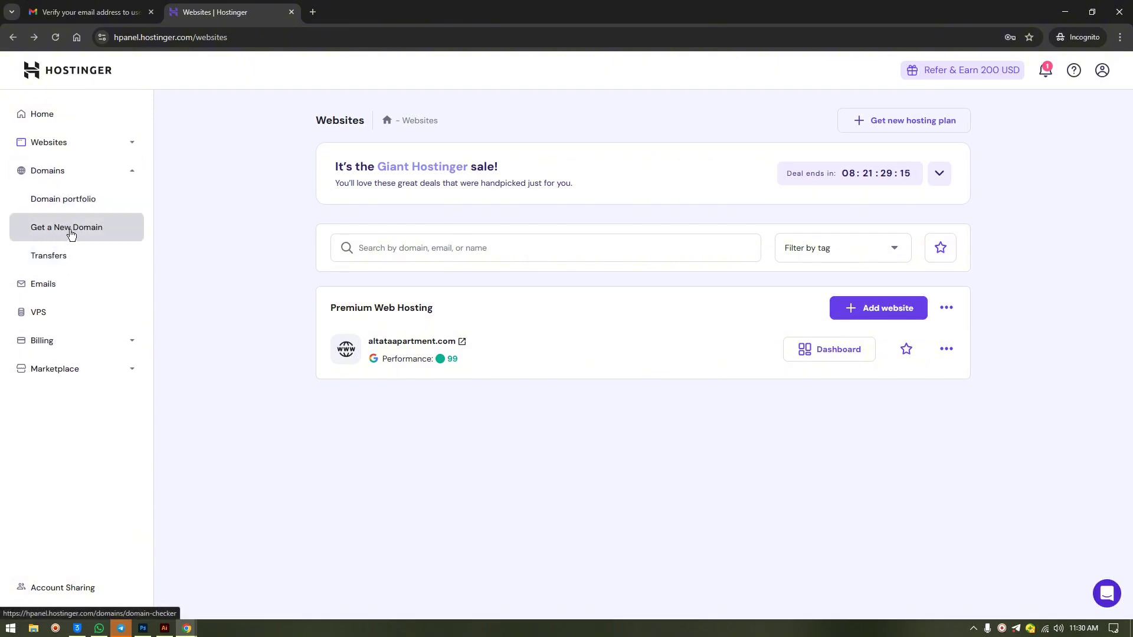
{"action": "left_click", "coordinate": [54, 199]}
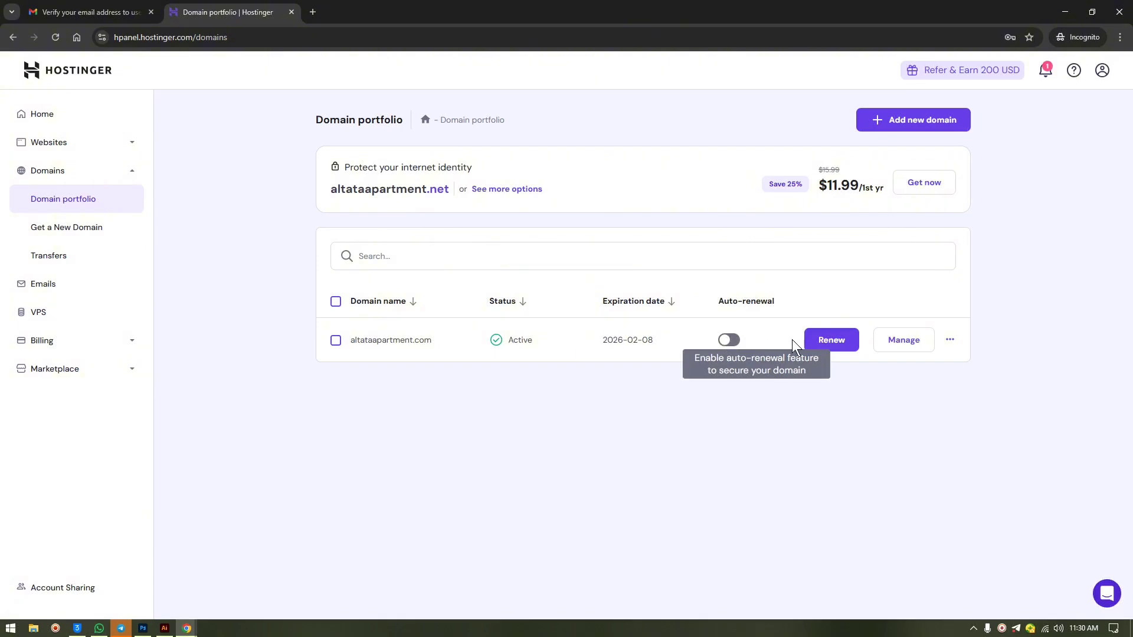
{"action": "left_click", "coordinate": [951, 341]}
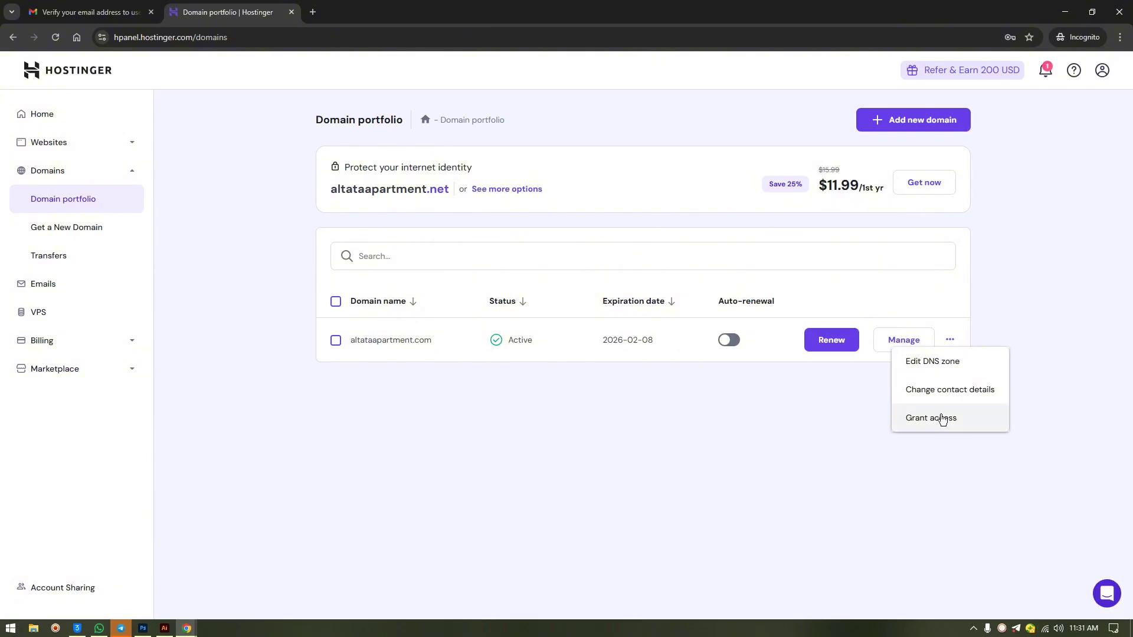
{"action": "left_click", "coordinate": [441, 492]}
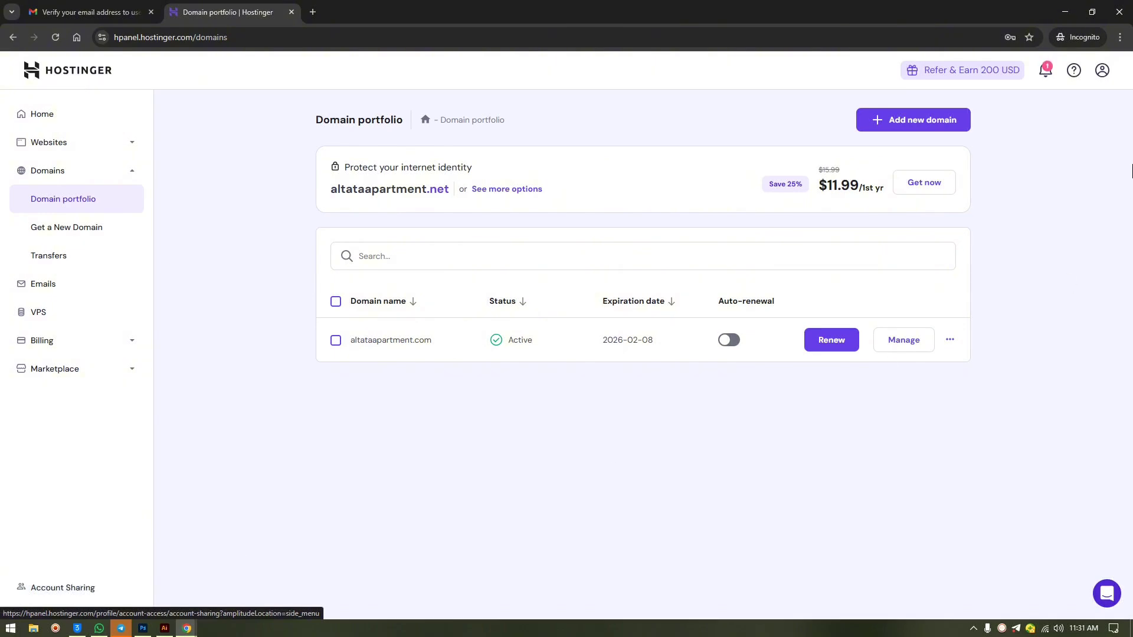
- Go to Account Sharing from the account menu and open the Grant access form
{"action": "left_click", "coordinate": [1103, 71]}
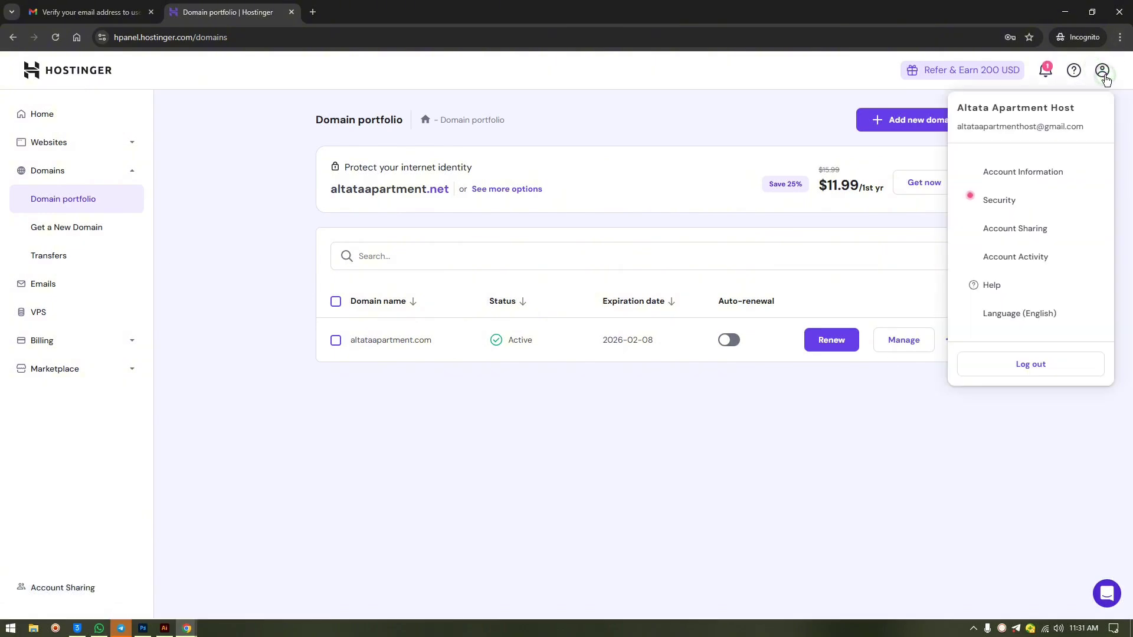
{"action": "left_click", "coordinate": [1020, 234]}
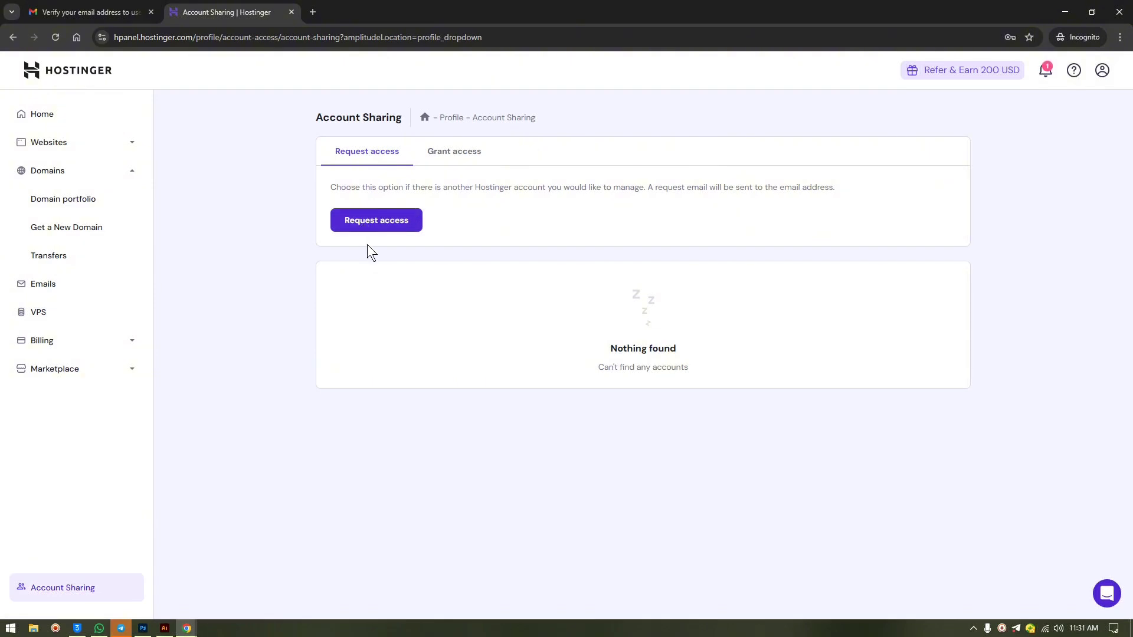
{"action": "left_click", "coordinate": [462, 157]}
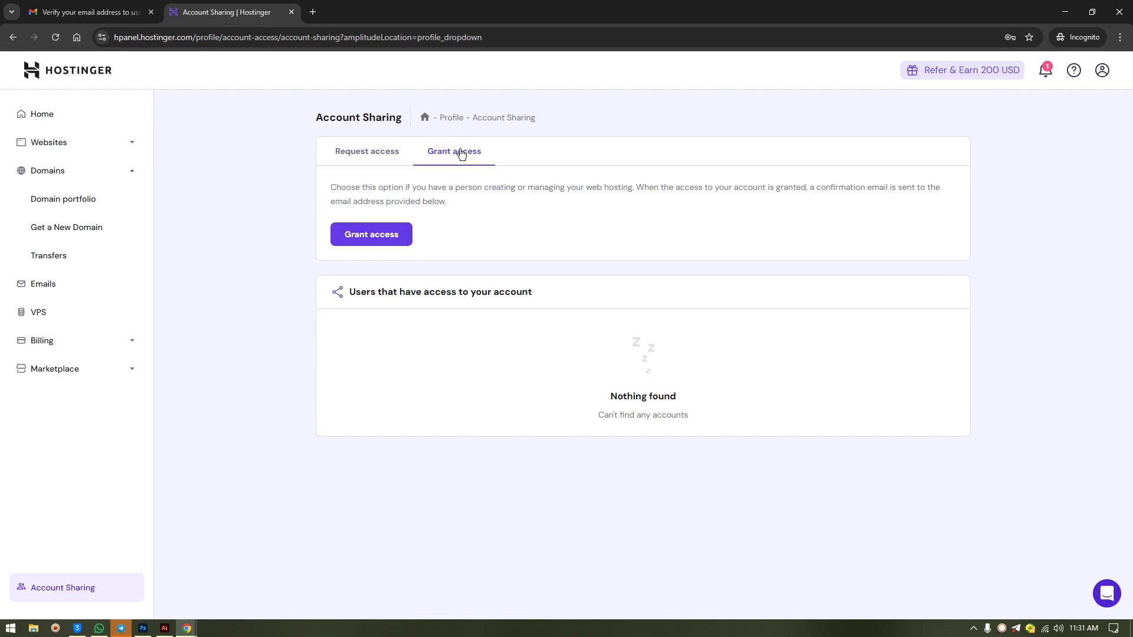
{"action": "left_click", "coordinate": [392, 236]}
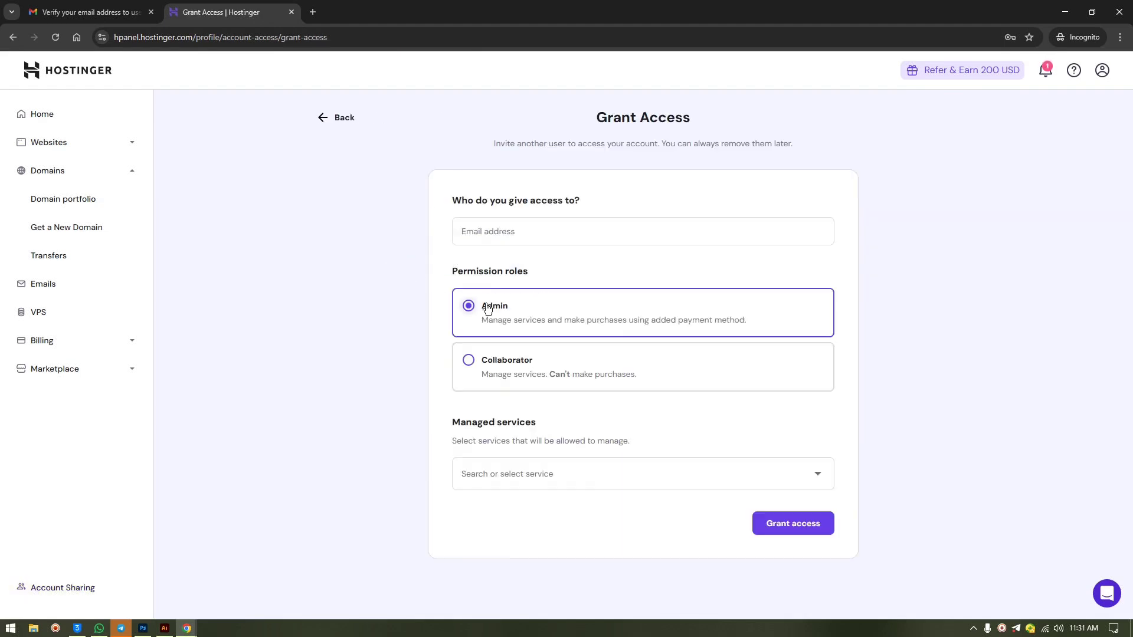
- Set the invite's permission role to Admin instead of Collaborator
{"action": "left_click", "coordinate": [509, 230]}
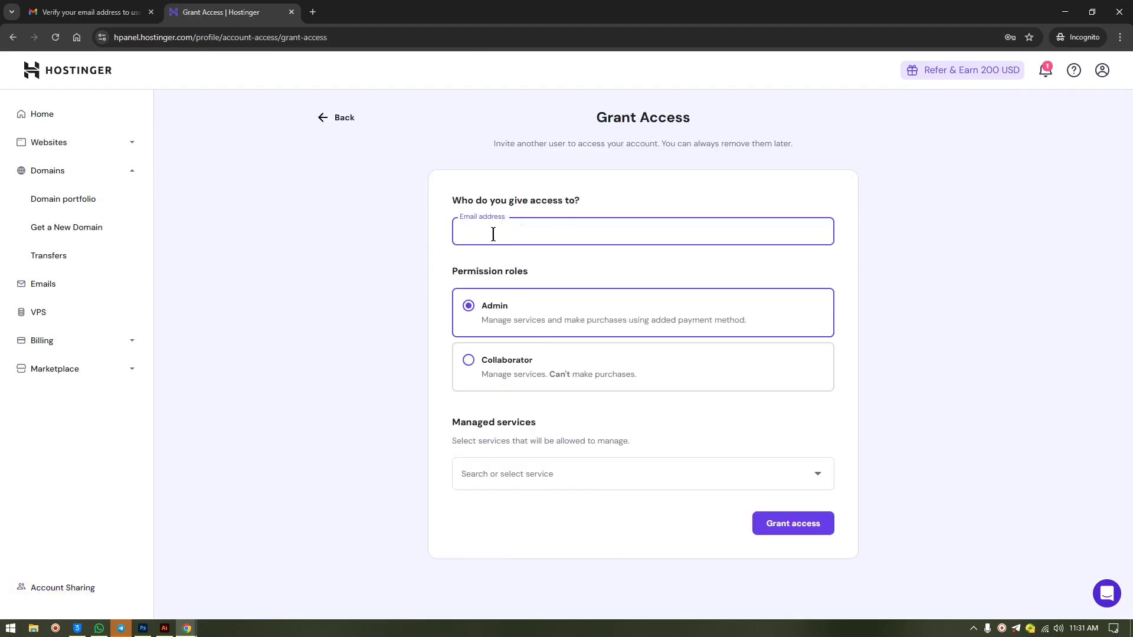
{"action": "left_click", "coordinate": [546, 370]}
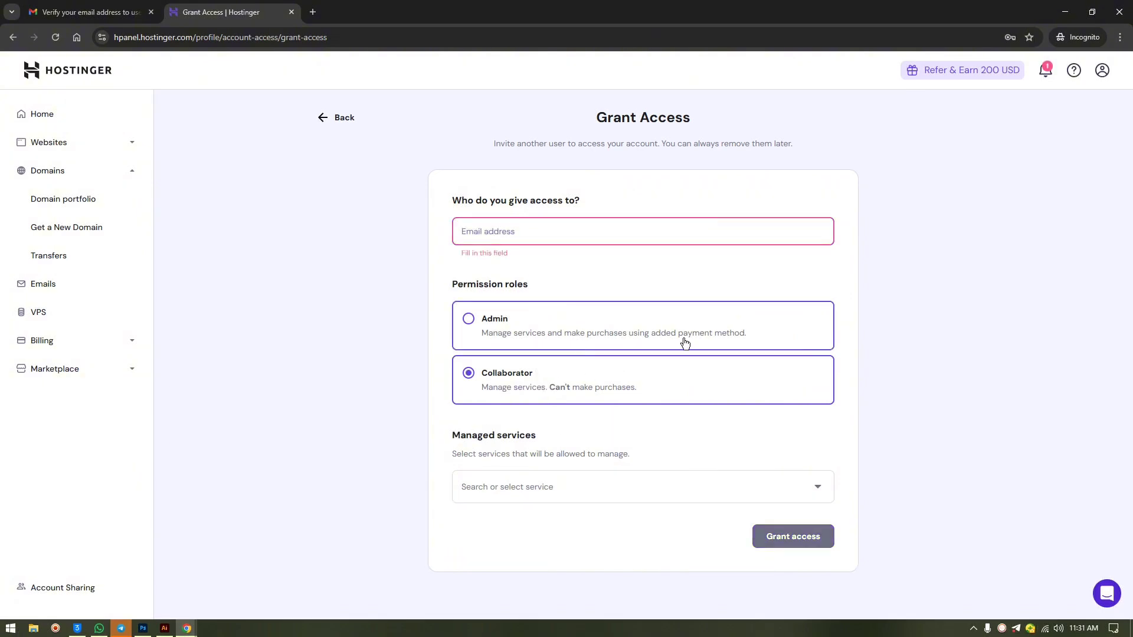
{"action": "left_click", "coordinate": [581, 322]}
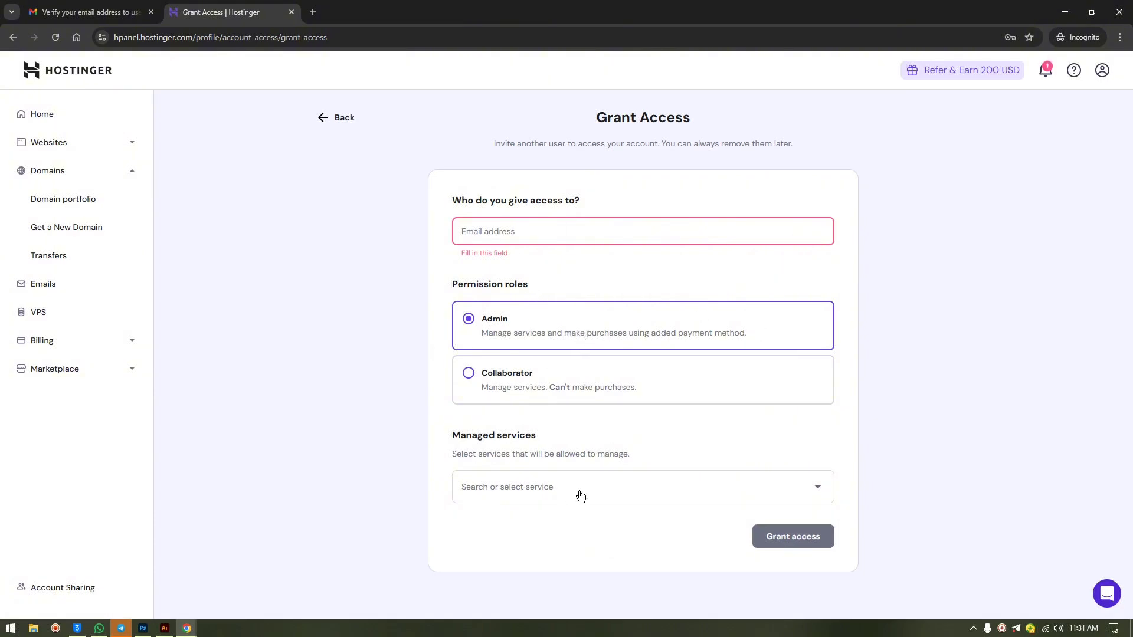
- Share the altataapartment.com Domain and Free Email services, excluding Premium Web Hosting
{"action": "left_click", "coordinate": [538, 492]}
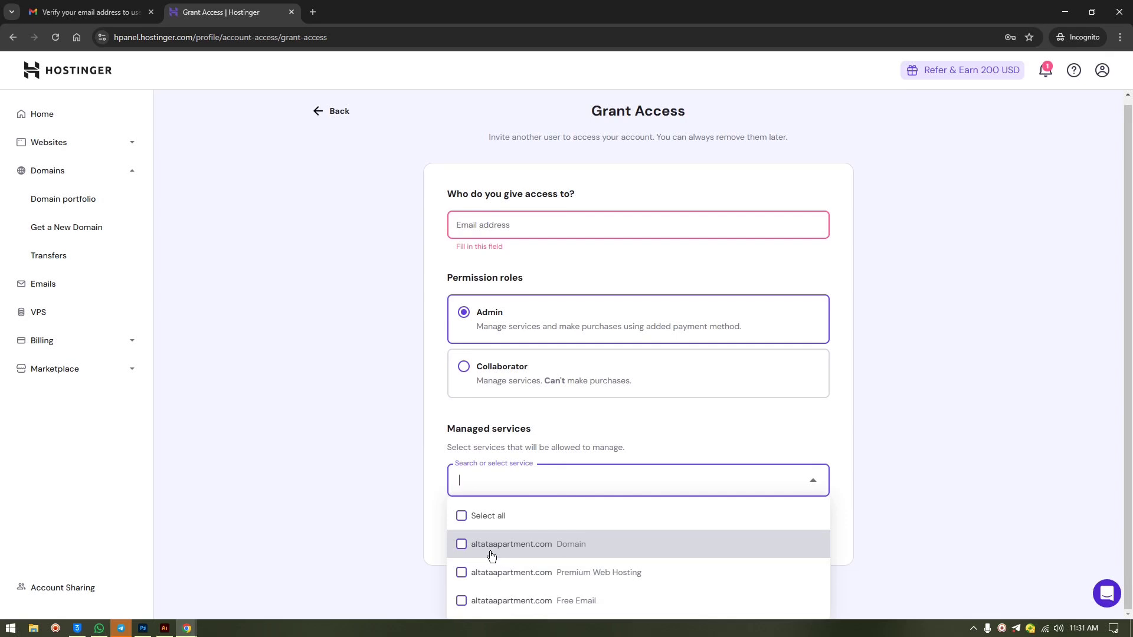
{"action": "left_click", "coordinate": [462, 546]}
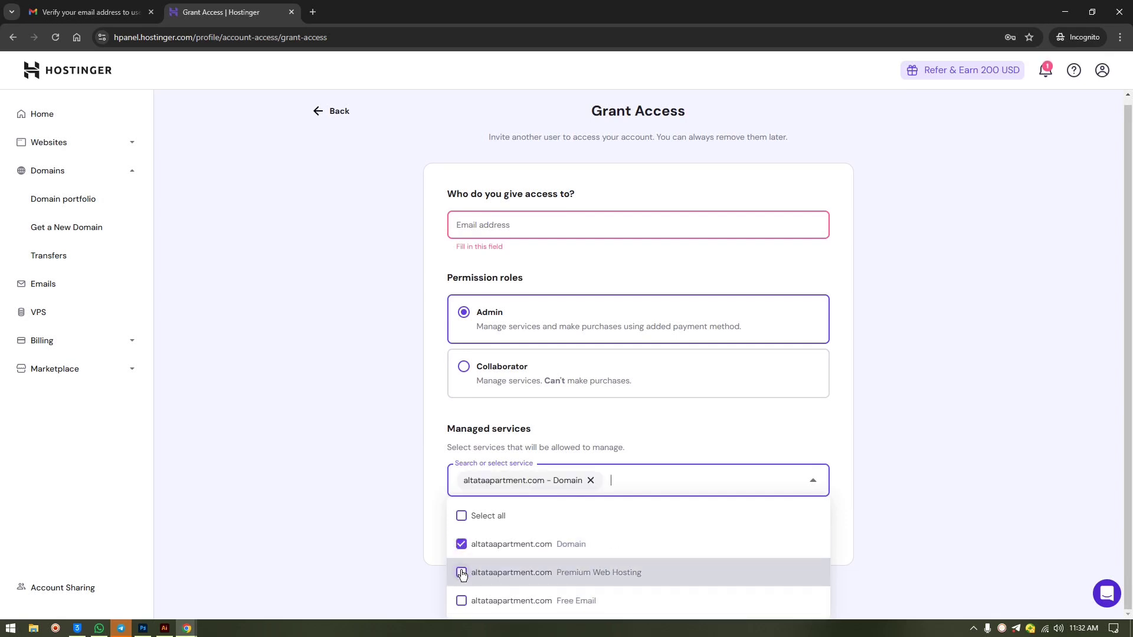
{"action": "left_click", "coordinate": [462, 573]}
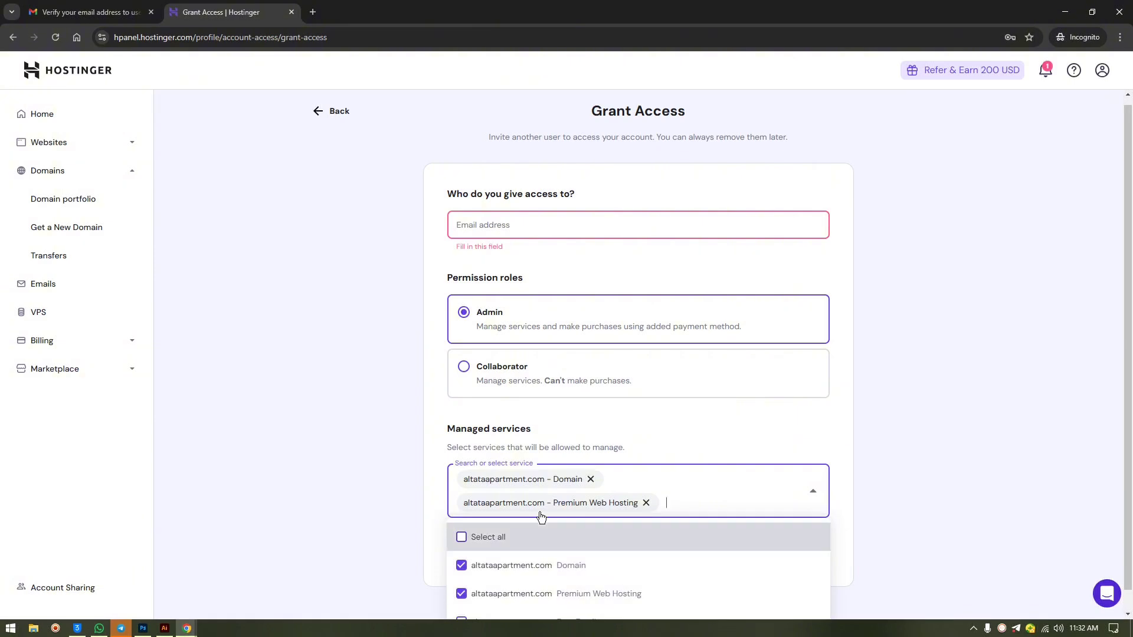
{"action": "scroll", "coordinate": [534, 526], "scroll_direction": "down", "scroll_amount": 1}
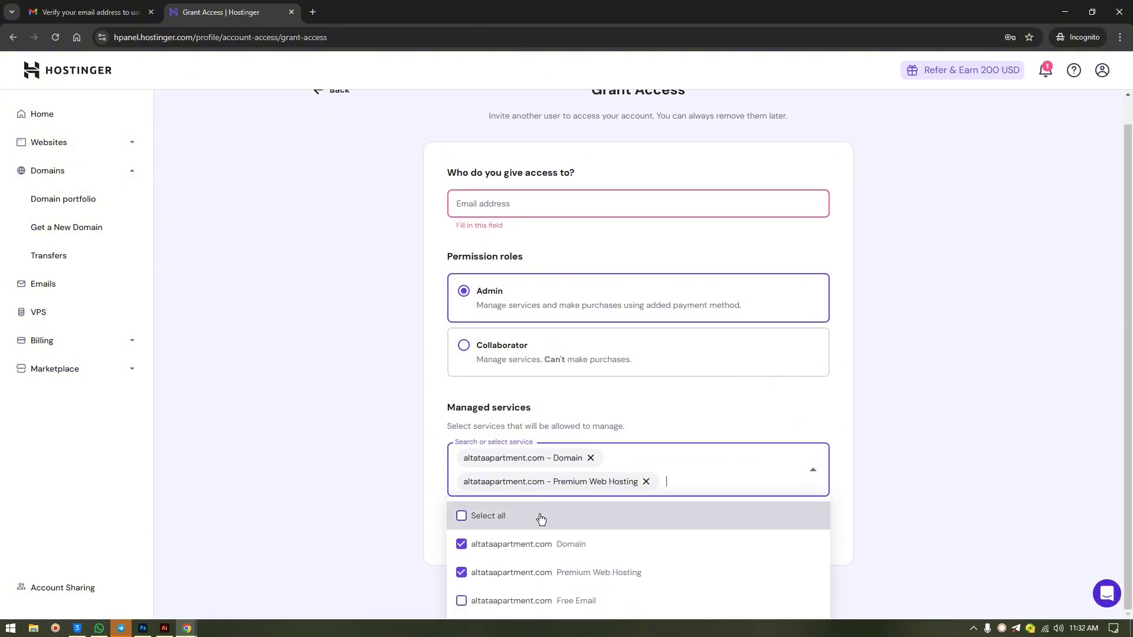
{"action": "left_click", "coordinate": [470, 603]}
{"action": "left_click", "coordinate": [469, 602]}
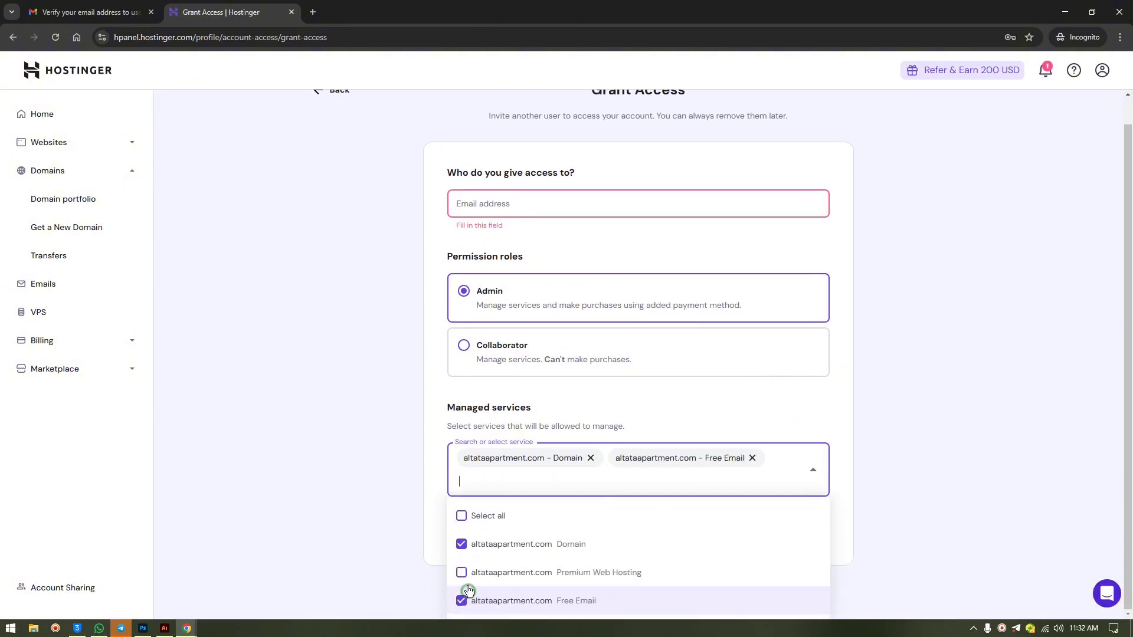
{"action": "left_click", "coordinate": [471, 516]}
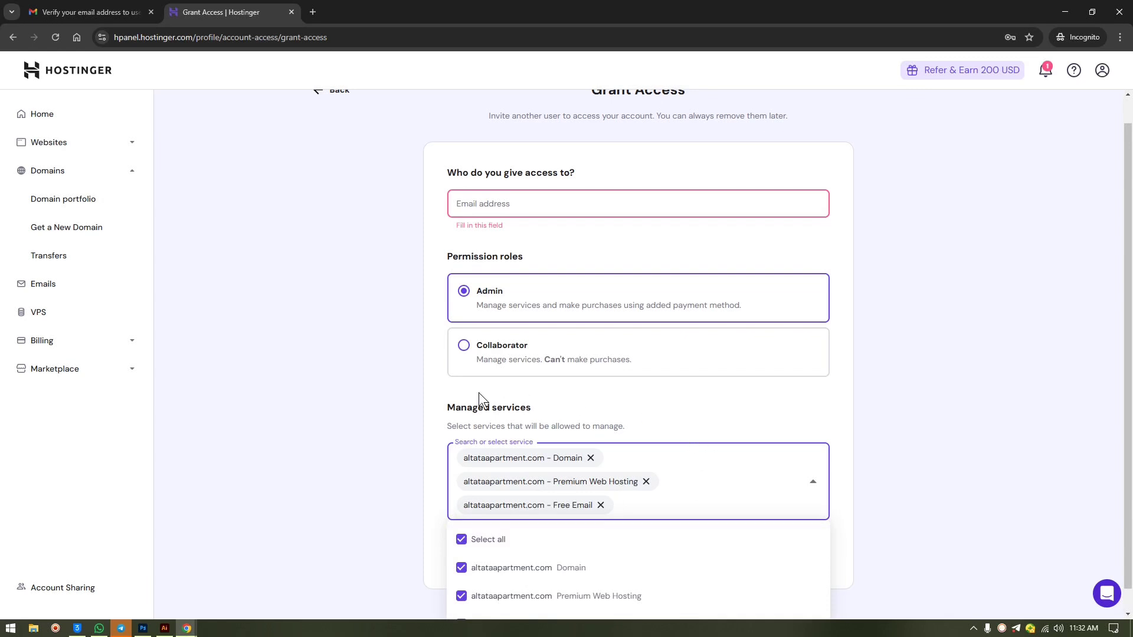
{"action": "left_click", "coordinate": [646, 481]}
{"action": "left_click", "coordinate": [752, 415]}
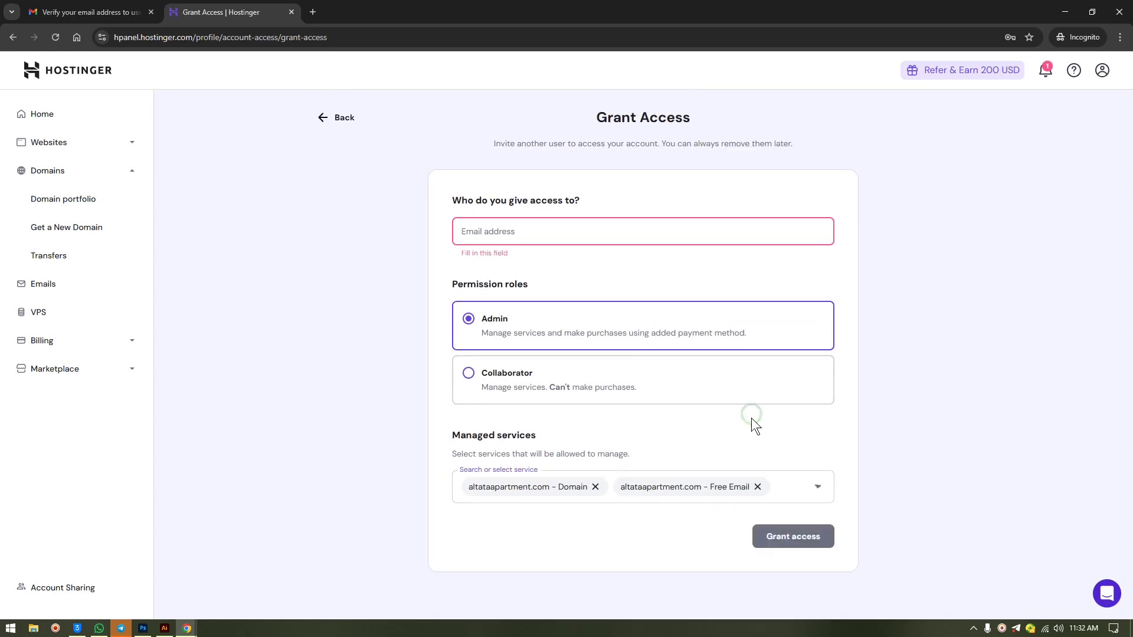
{"action": "left_click", "coordinate": [511, 227]}
- Leave the invite form, check the Gmail verification e-mail, and bring up the account menu
{"action": "left_click", "coordinate": [345, 118]}
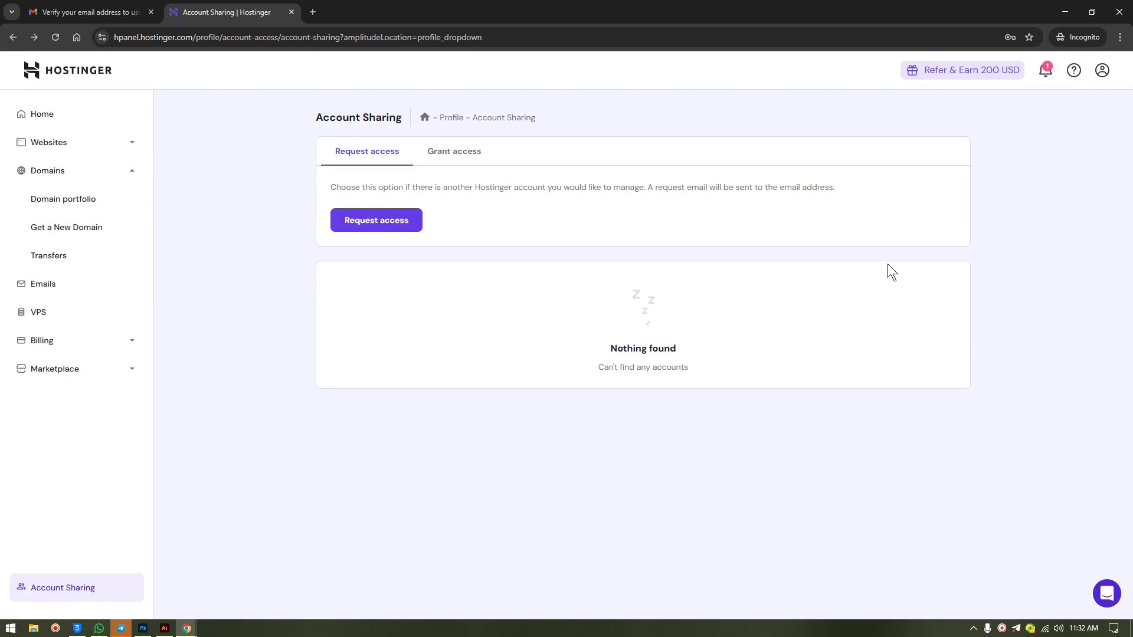
{"action": "left_click", "coordinate": [112, 11]}
{"action": "left_click", "coordinate": [239, 3]}
{"action": "left_click", "coordinate": [1102, 72]}
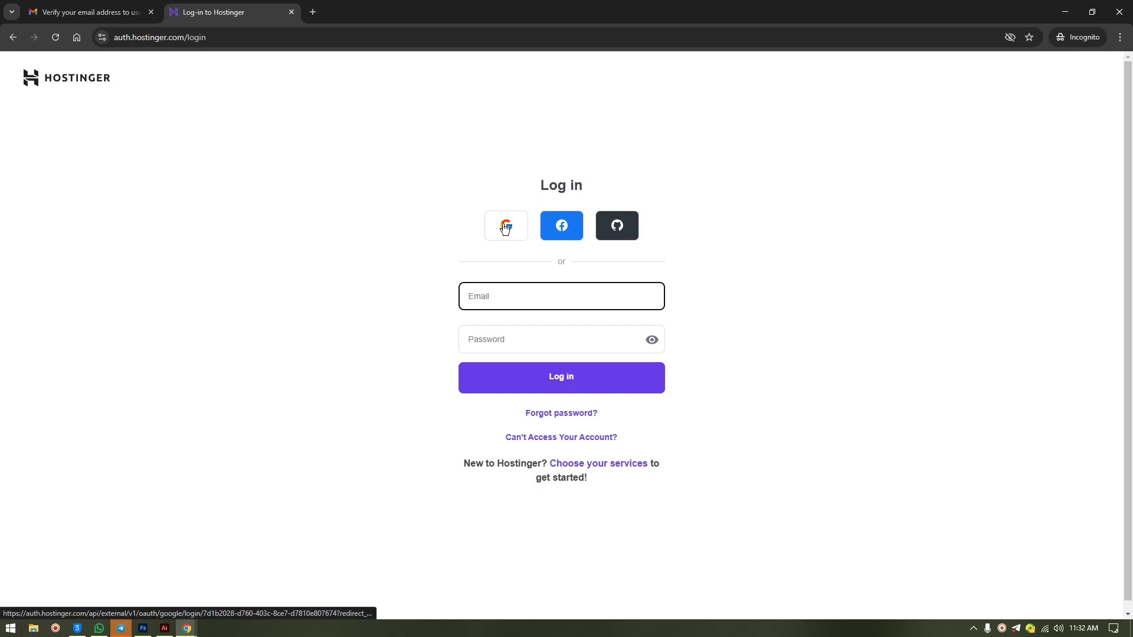
- Sign in with Google and go to Account Information from the profile menu
{"action": "left_click", "coordinate": [506, 234]}
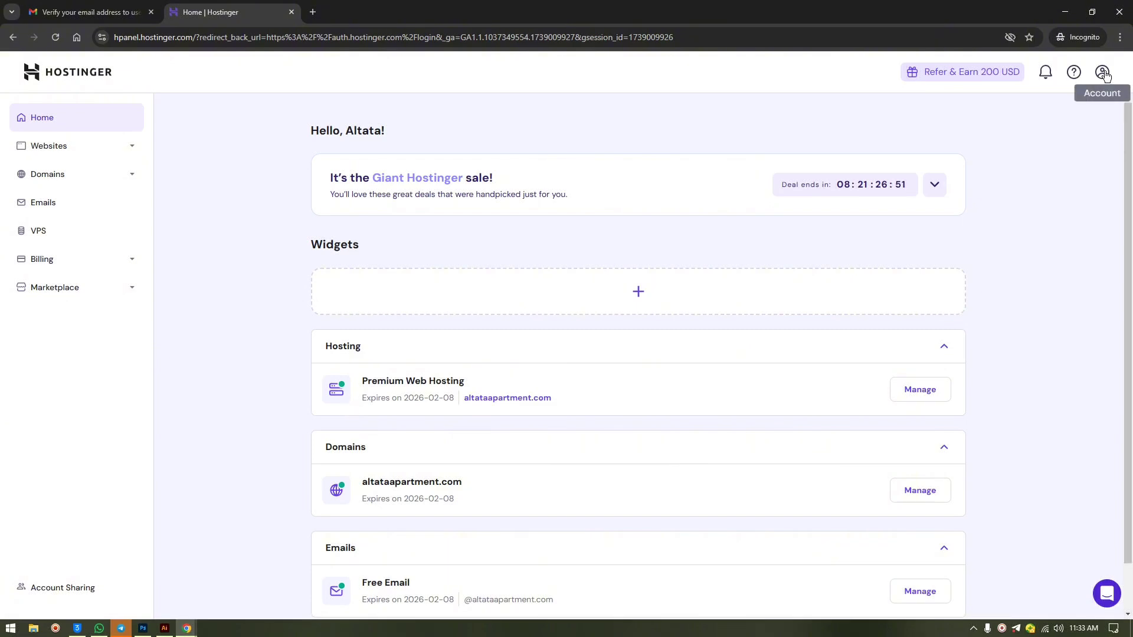
{"action": "left_click", "coordinate": [1103, 73]}
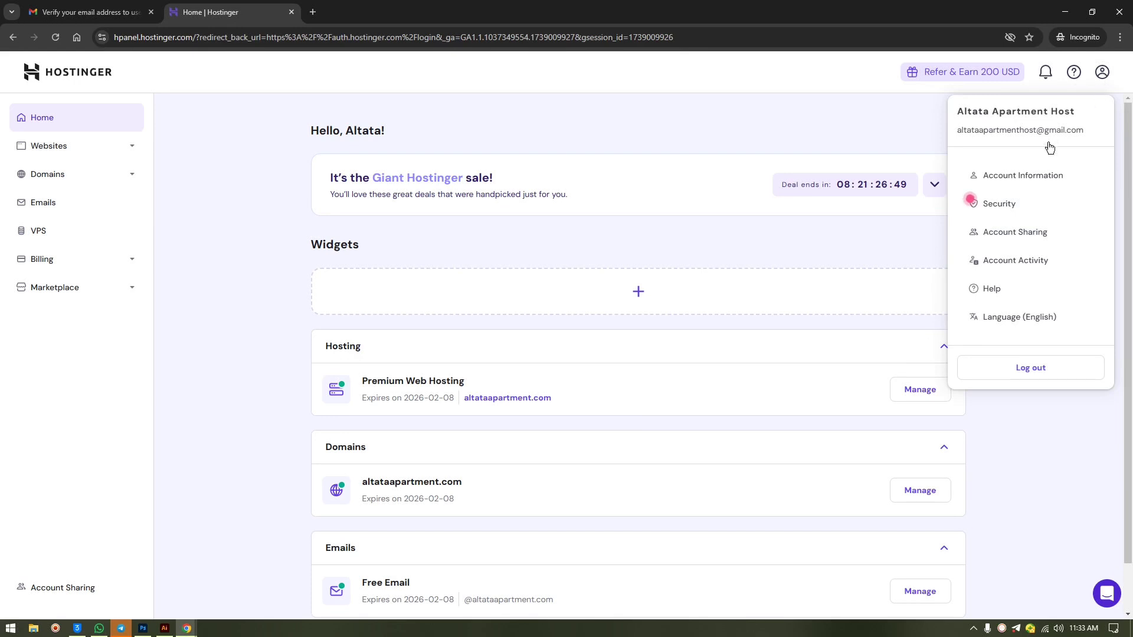
{"action": "left_click", "coordinate": [1034, 175]}
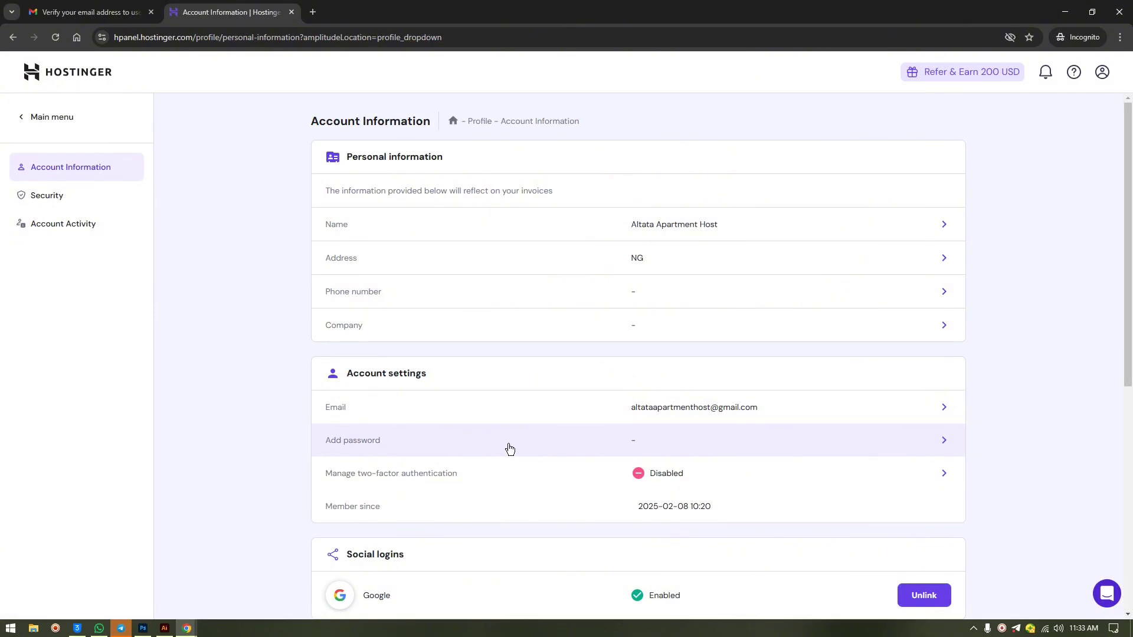
- Start an account password in both fields, then cancel the Set New Password dialog unsaved
{"action": "left_click", "coordinate": [537, 442]}
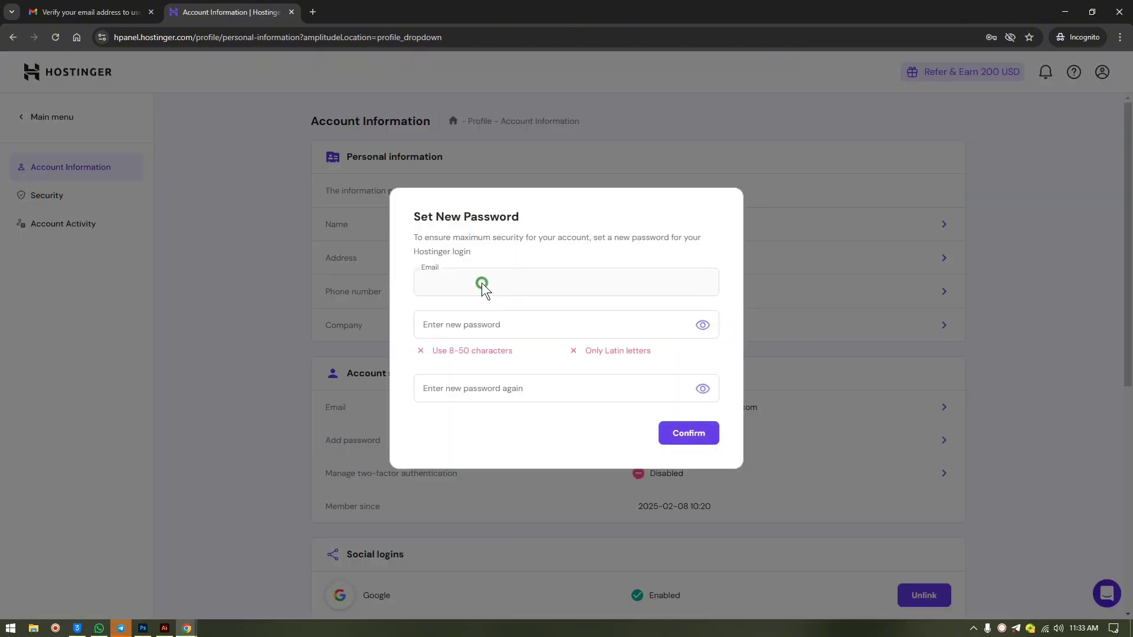
{"action": "left_click", "coordinate": [488, 326]}
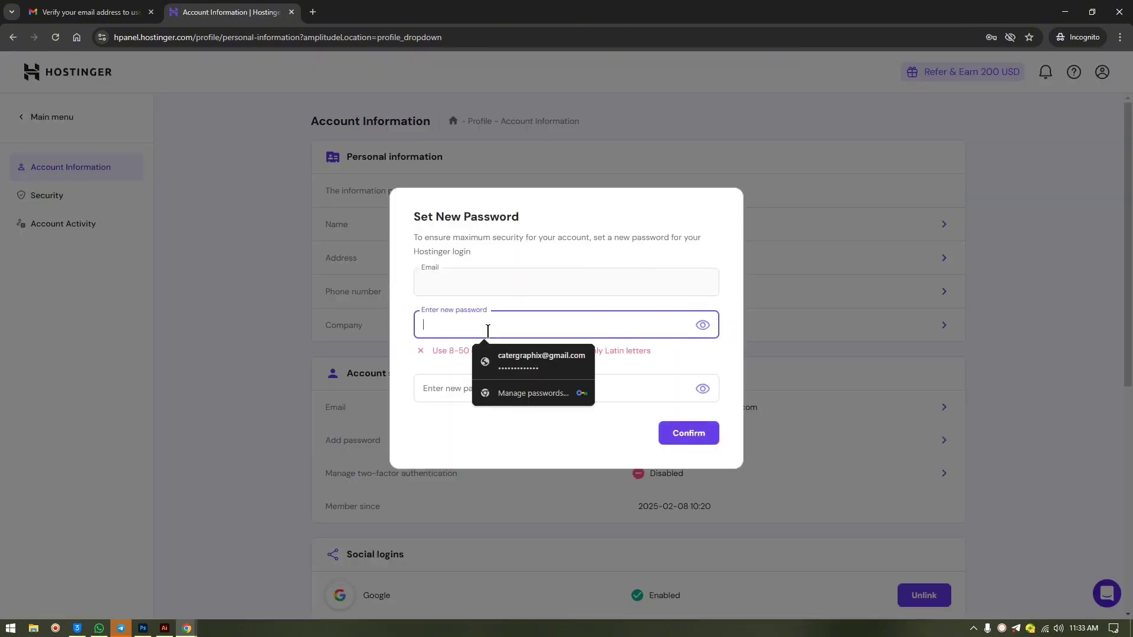
{"action": "type", "text": "•••••"}
{"action": "left_click", "coordinate": [488, 389]}
{"action": "type", "text": "•••"}
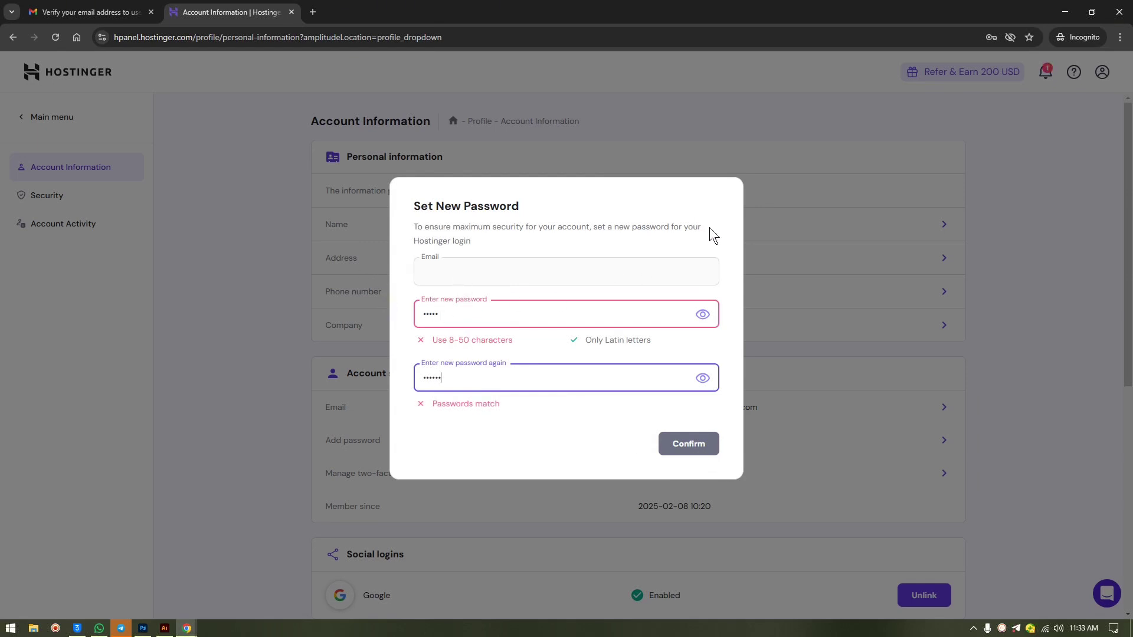
{"action": "left_click", "coordinate": [816, 236]}
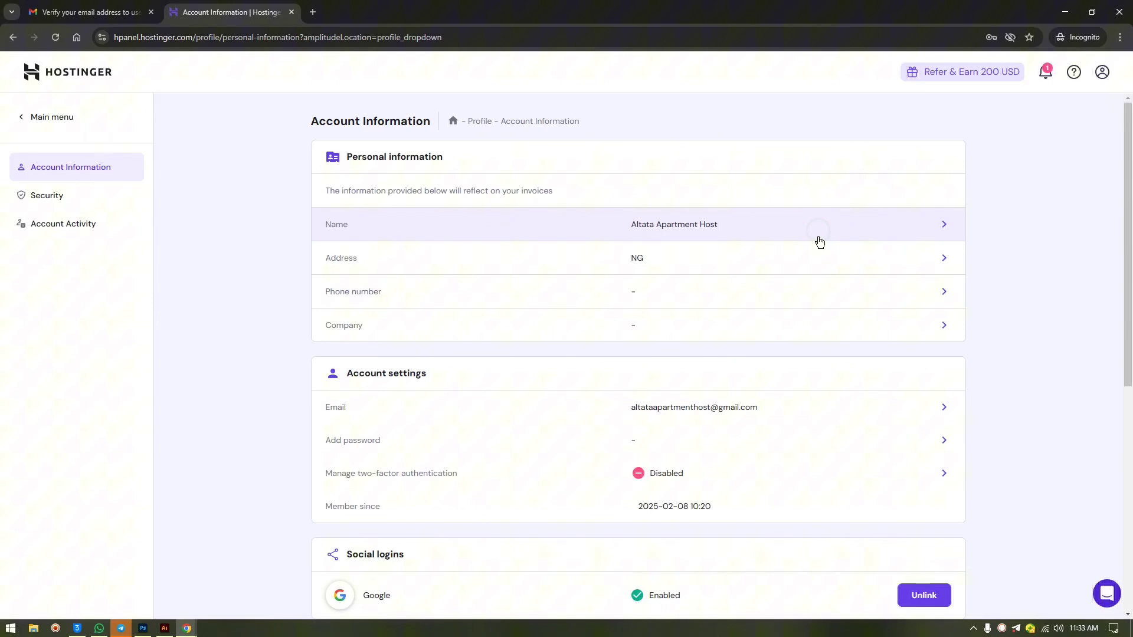
{"action": "left_click", "coordinate": [1100, 72]}
- Log out, dismiss the saved-password suggestions, and sign back in with Google
{"action": "left_click", "coordinate": [987, 369]}
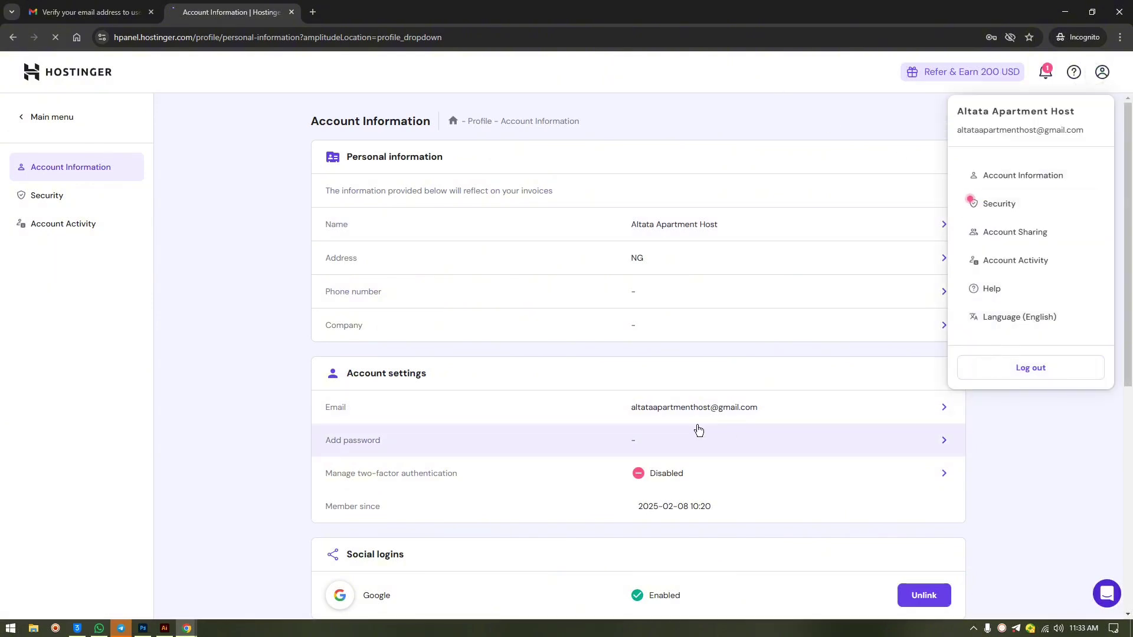
{"action": "left_click", "coordinate": [478, 299]}
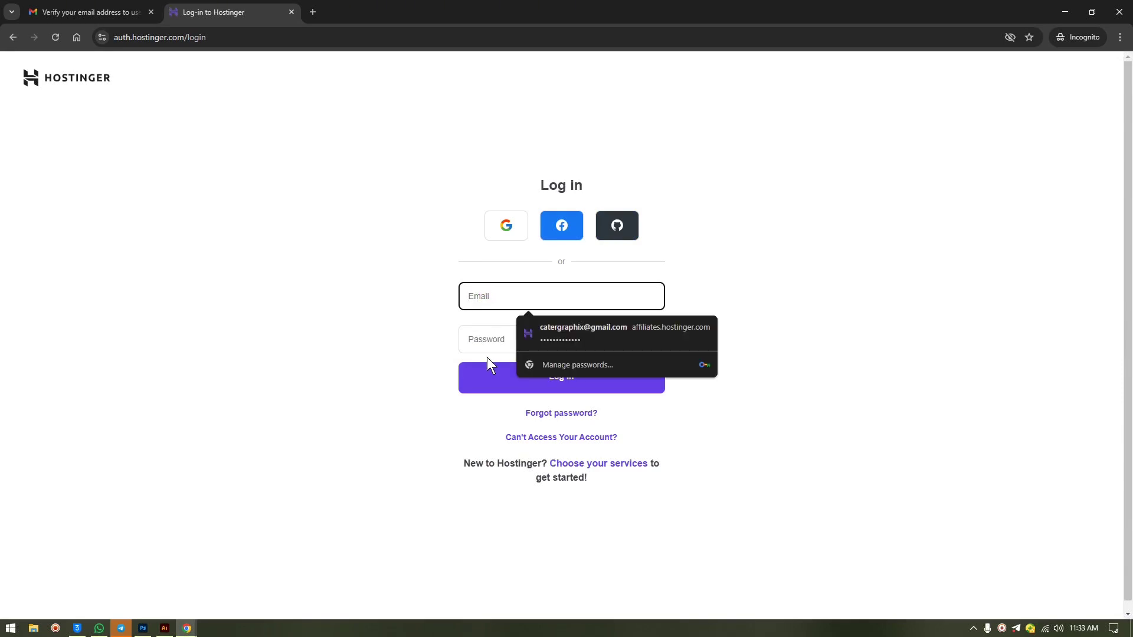
{"action": "left_click", "coordinate": [486, 339]}
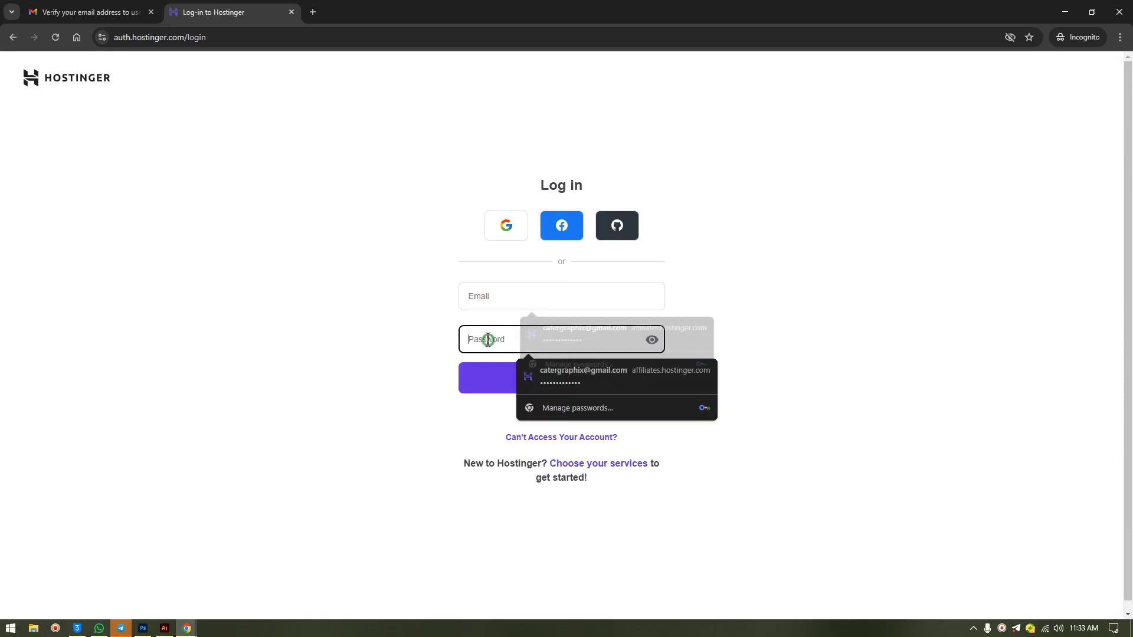
{"action": "left_click", "coordinate": [389, 387]}
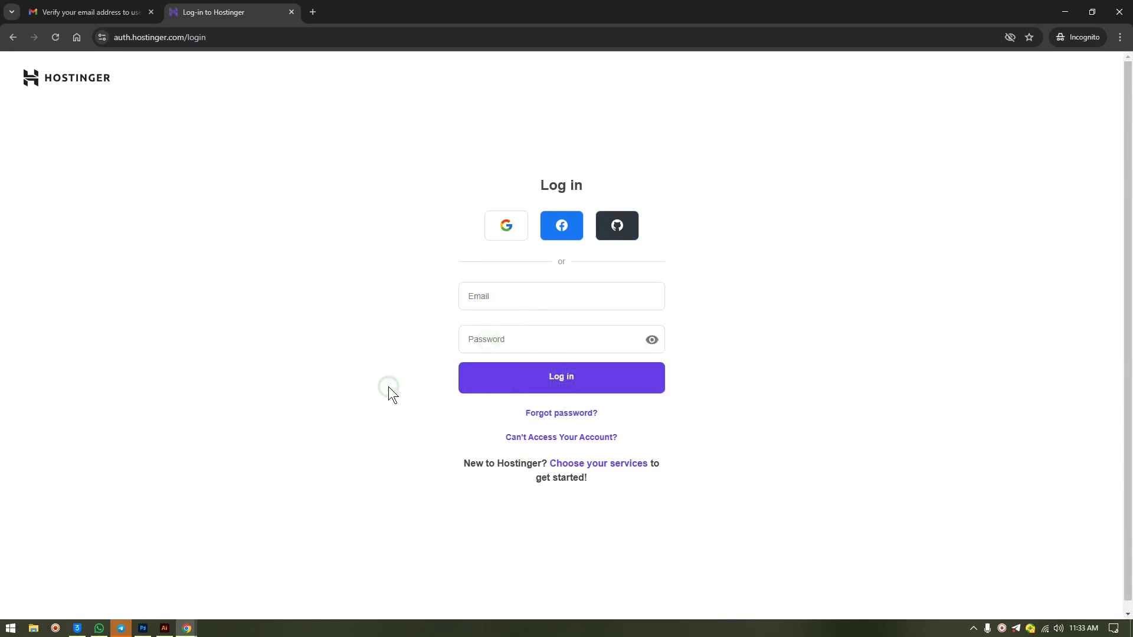
{"action": "left_click", "coordinate": [506, 227]}
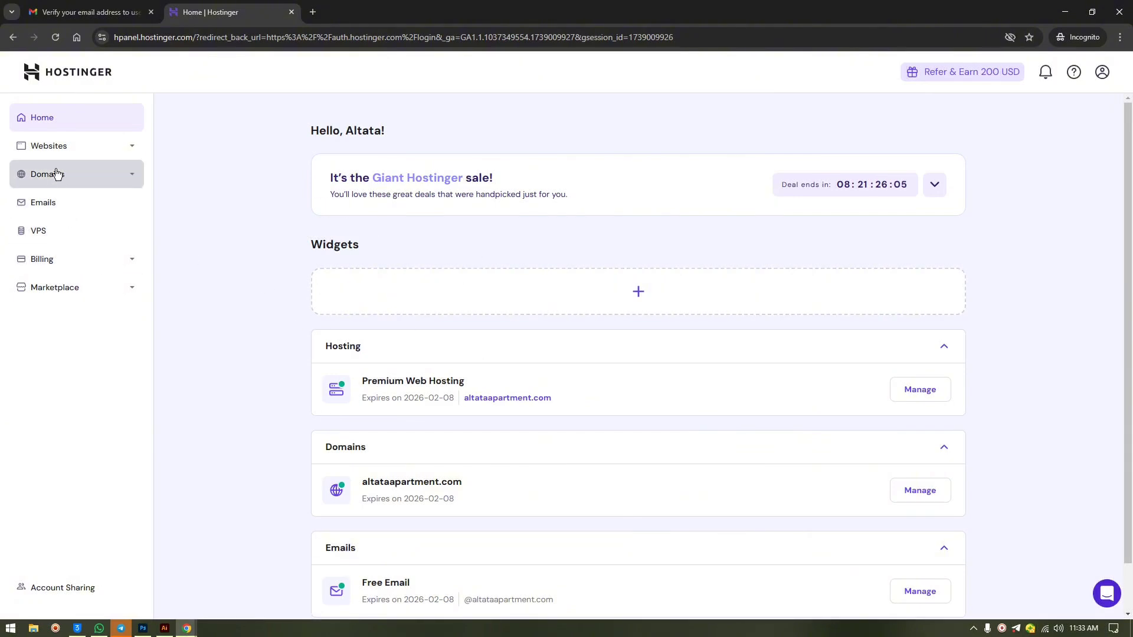
- Expand Websites and manage the Premium Web Hosting plan for altataapartment.com
{"action": "left_click", "coordinate": [53, 146]}
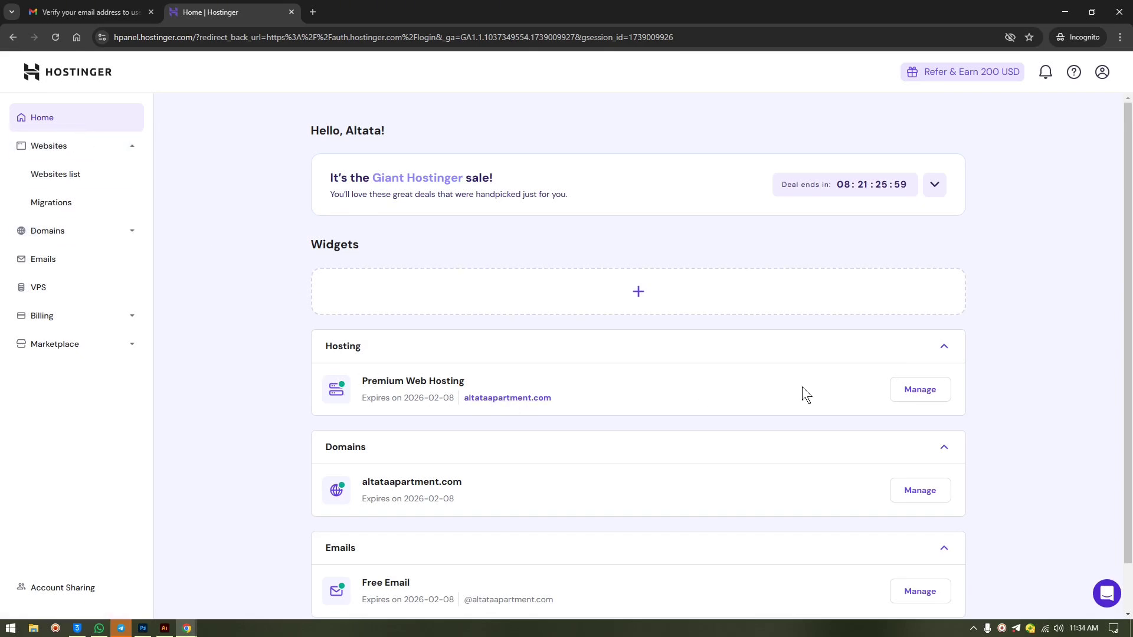
{"action": "left_click", "coordinate": [920, 390]}
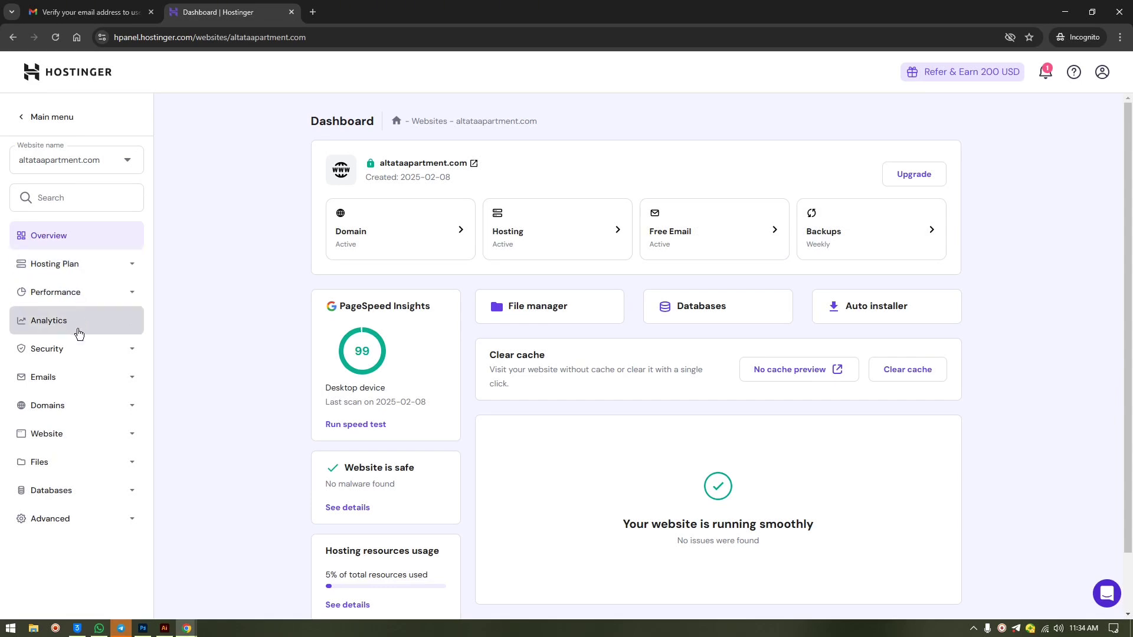
- Browse the Security, Emails, Domains and Website sidebar sections, then open Files > Backups
{"action": "left_click", "coordinate": [129, 352]}
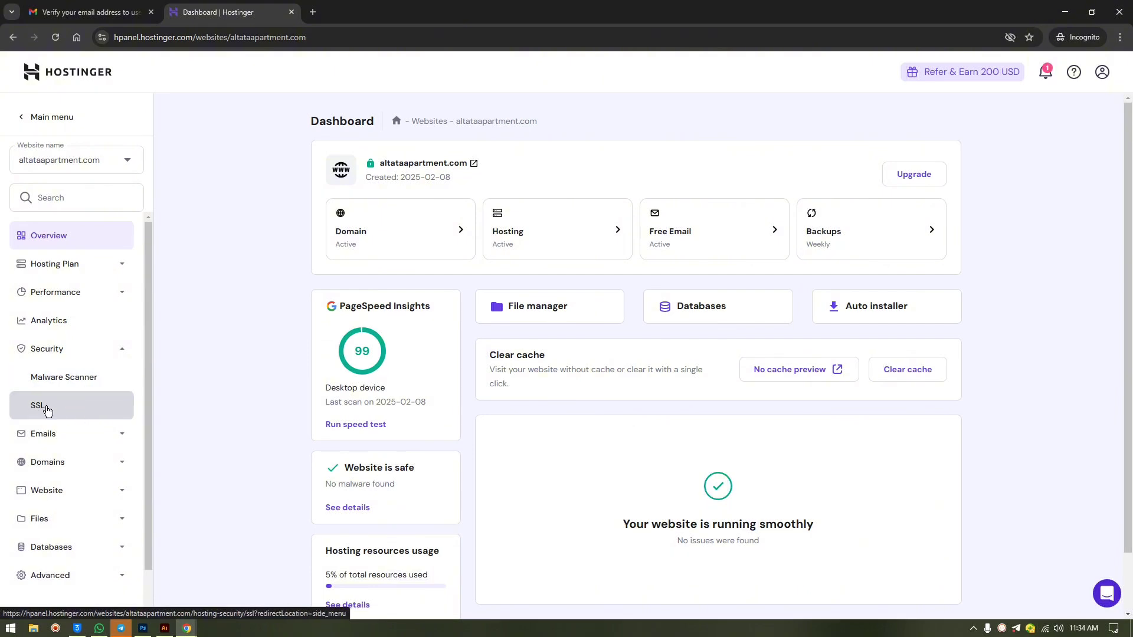
{"action": "left_click", "coordinate": [77, 436]}
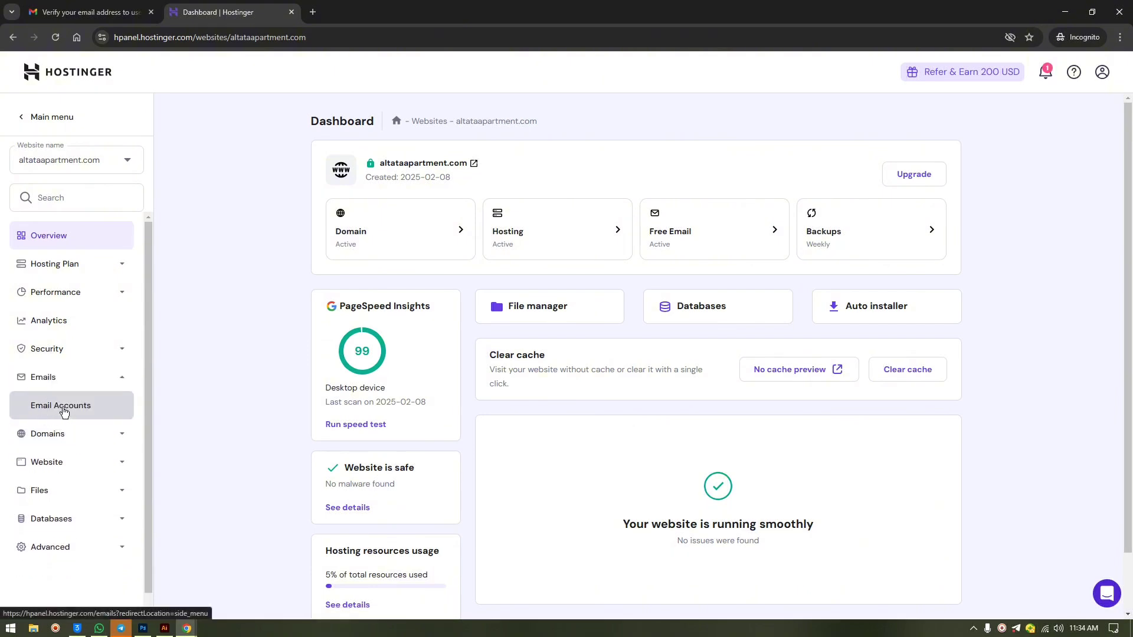
{"action": "left_click", "coordinate": [67, 435]}
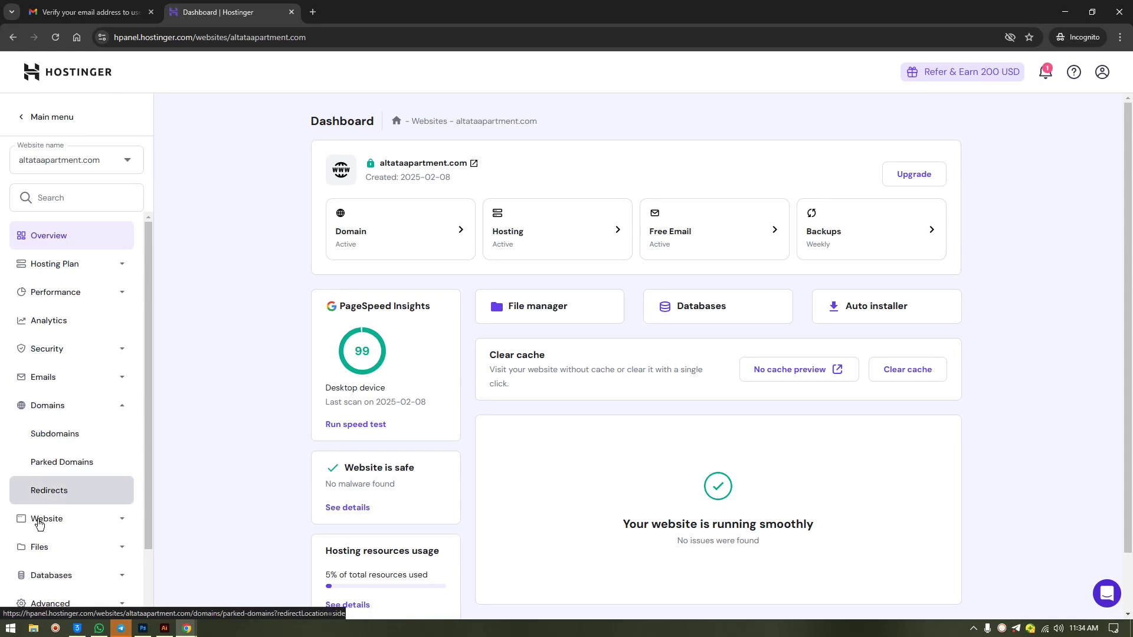
{"action": "left_click", "coordinate": [94, 522]}
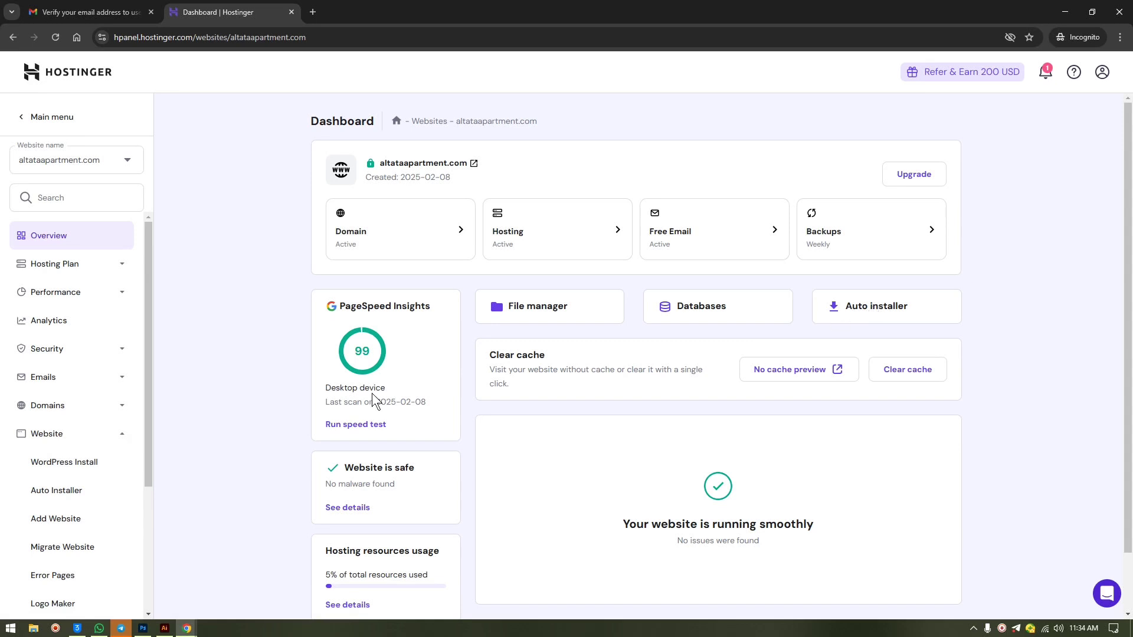
{"action": "scroll", "coordinate": [80, 443], "scroll_direction": "down", "scroll_amount": 2}
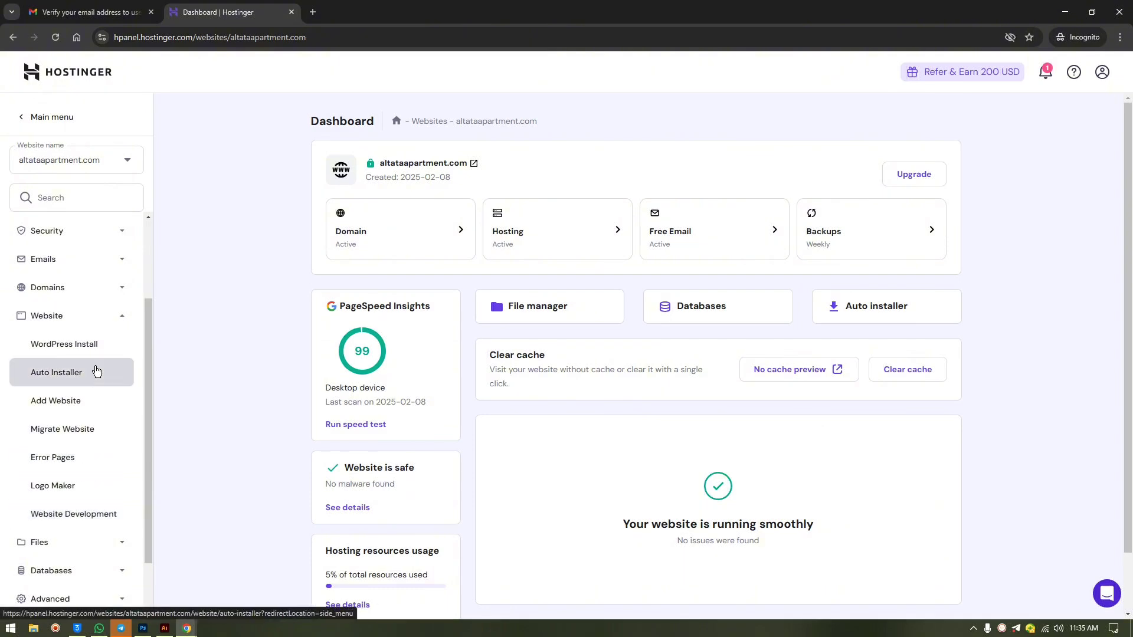
{"action": "left_click", "coordinate": [56, 315]}
{"action": "left_click", "coordinate": [70, 461]}
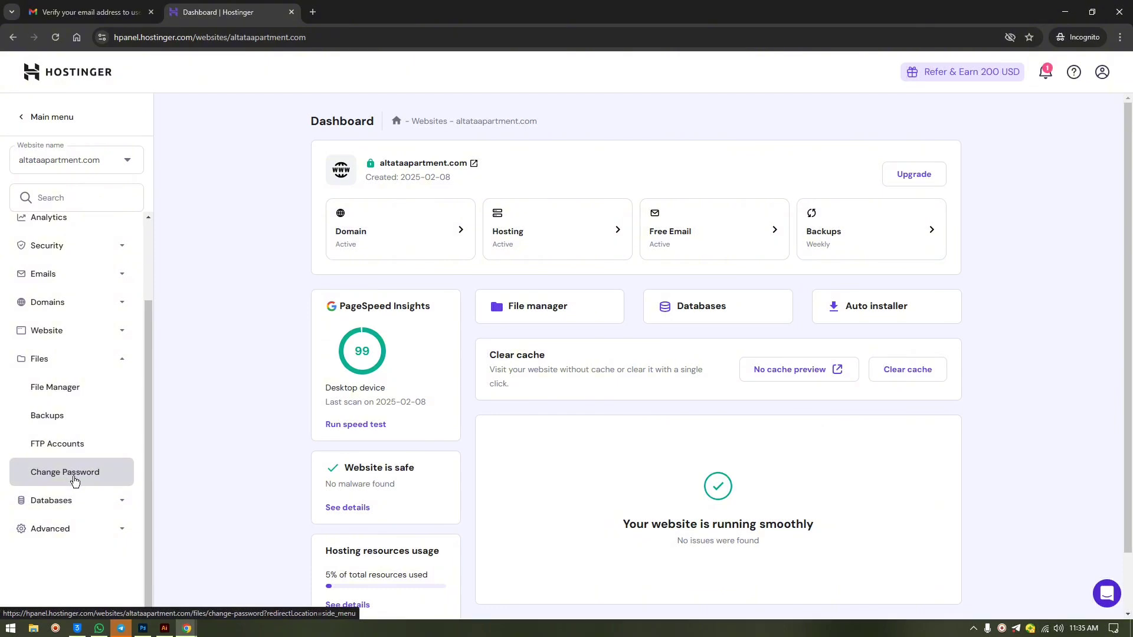
{"action": "left_click", "coordinate": [64, 420]}
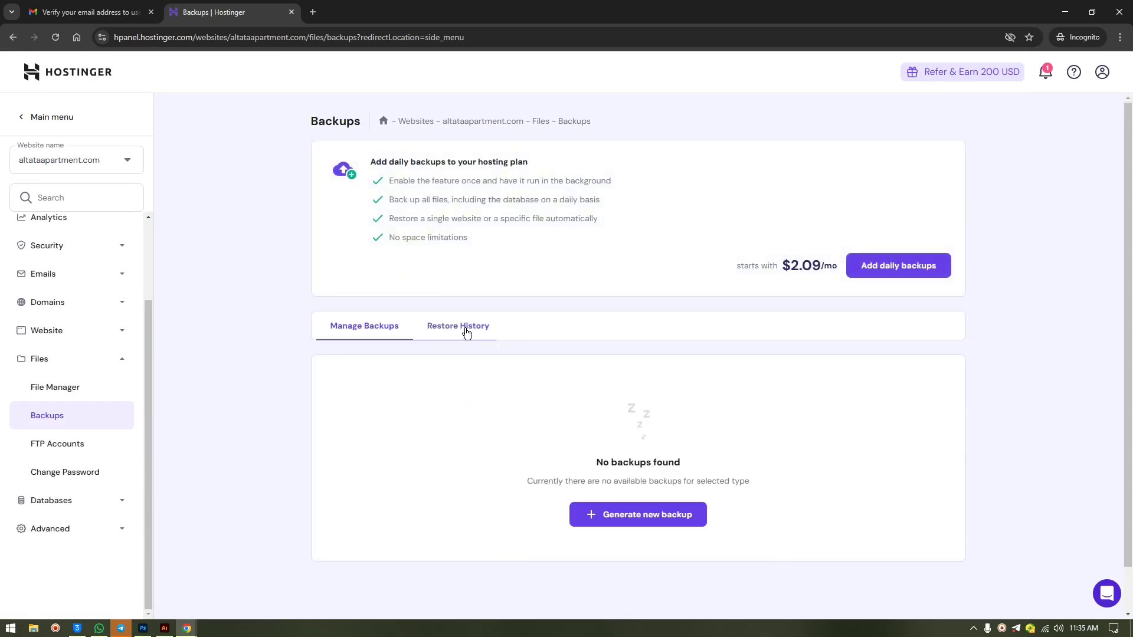
- View the empty Restore History tab and expand Databases and Advanced in the sidebar
{"action": "left_click", "coordinate": [467, 332]}
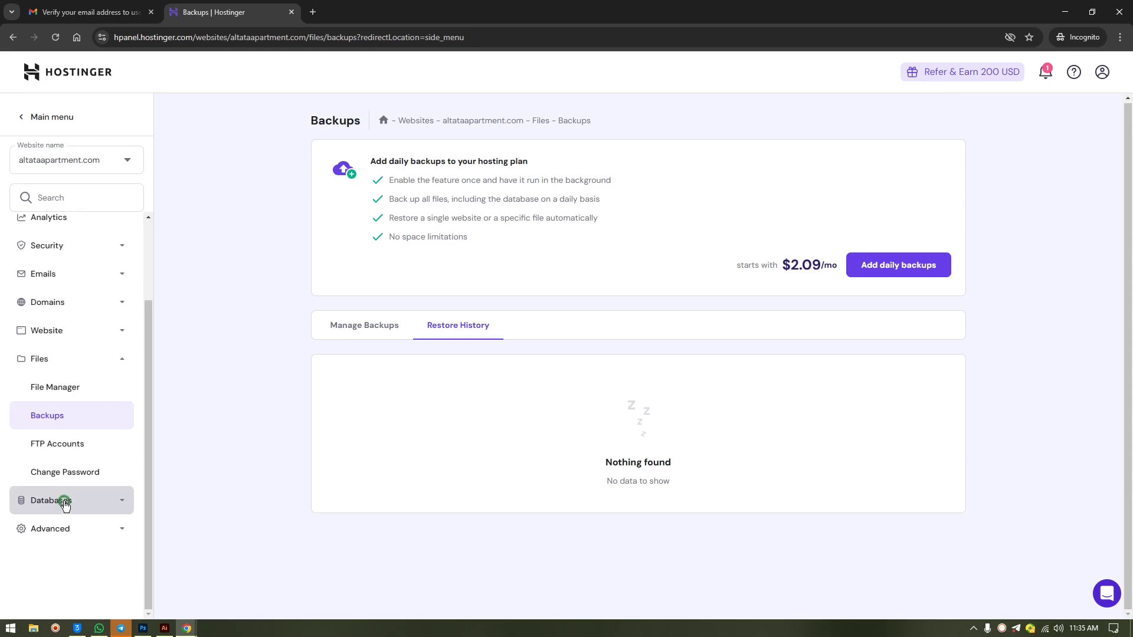
{"action": "left_click", "coordinate": [65, 506]}
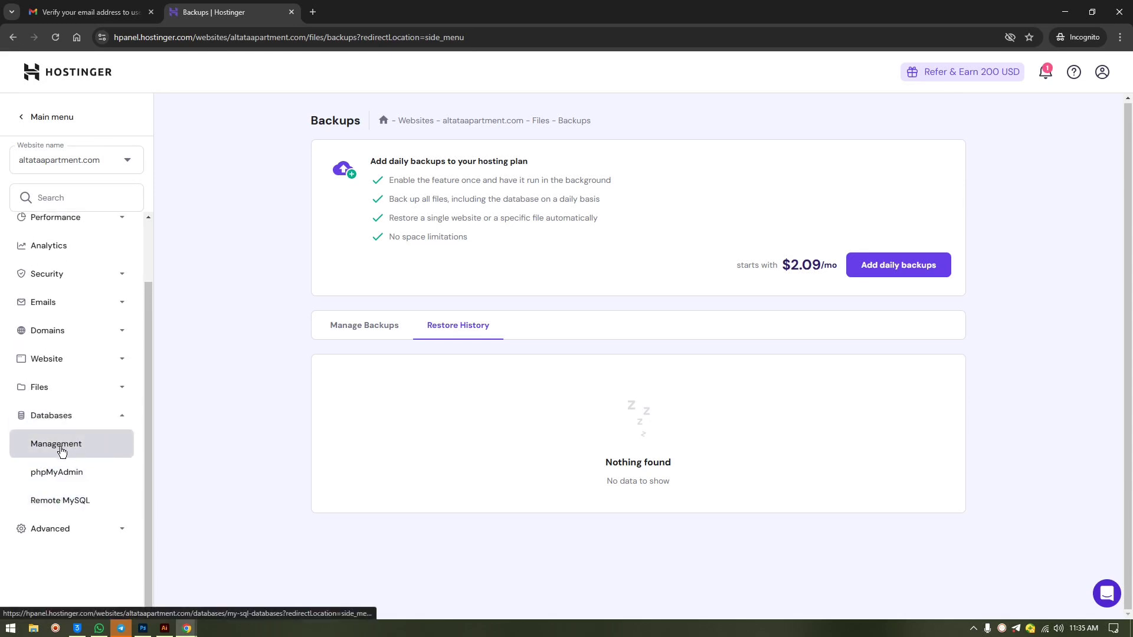
{"action": "left_click", "coordinate": [72, 534]}
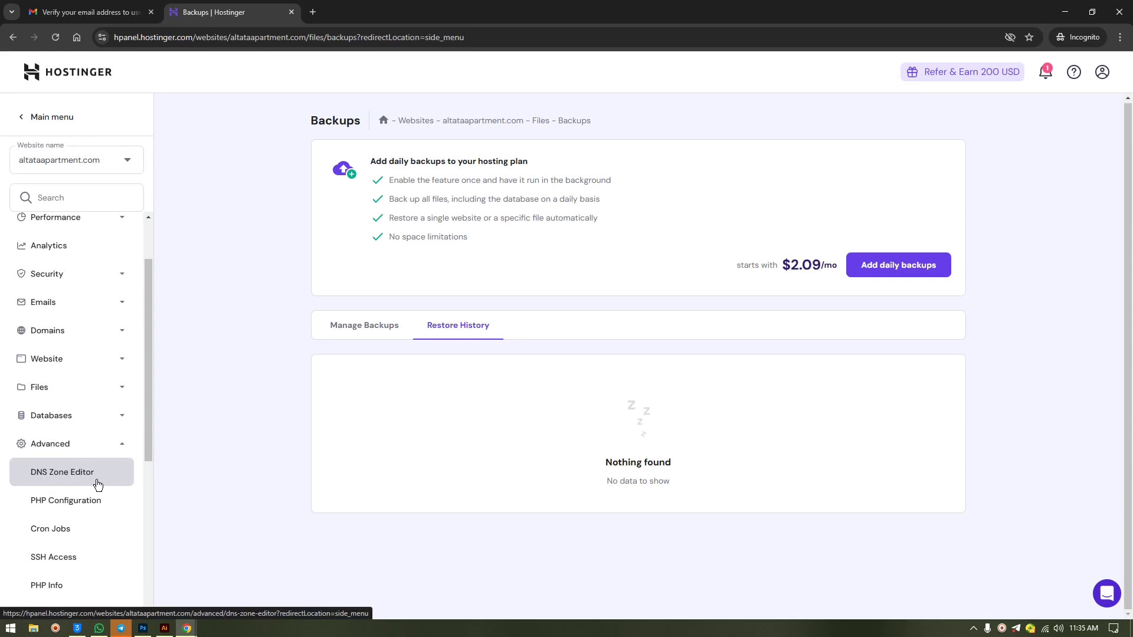
- Open the DNS Zone Editor and inspect the record types, keeping type A
{"action": "left_click", "coordinate": [65, 476]}
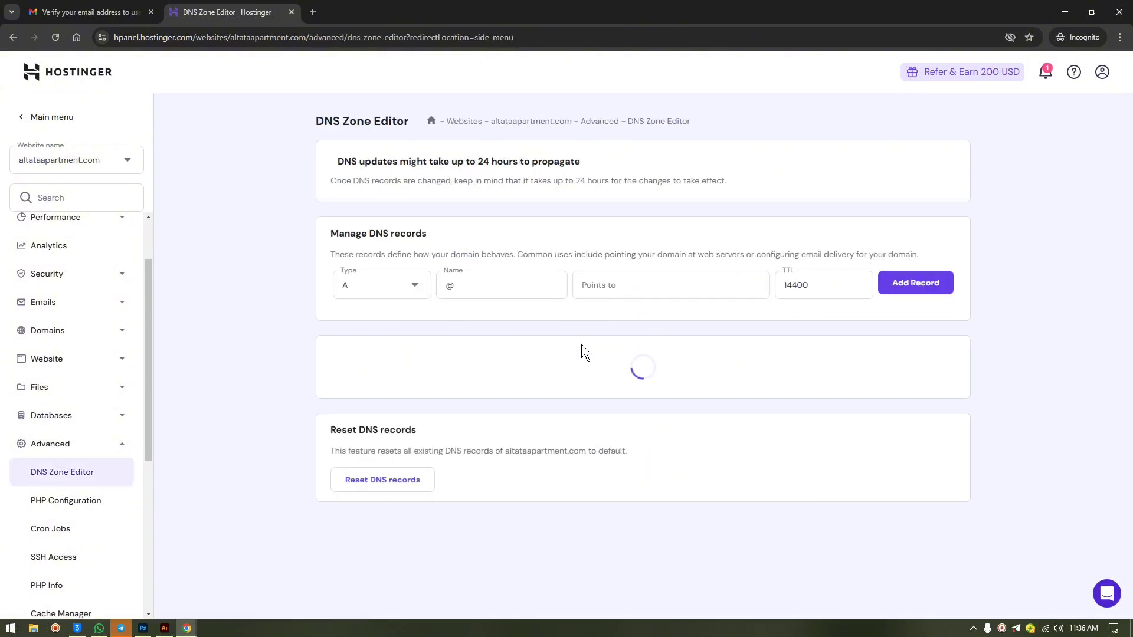
{"action": "scroll", "coordinate": [590, 332], "scroll_direction": "down", "scroll_amount": 3}
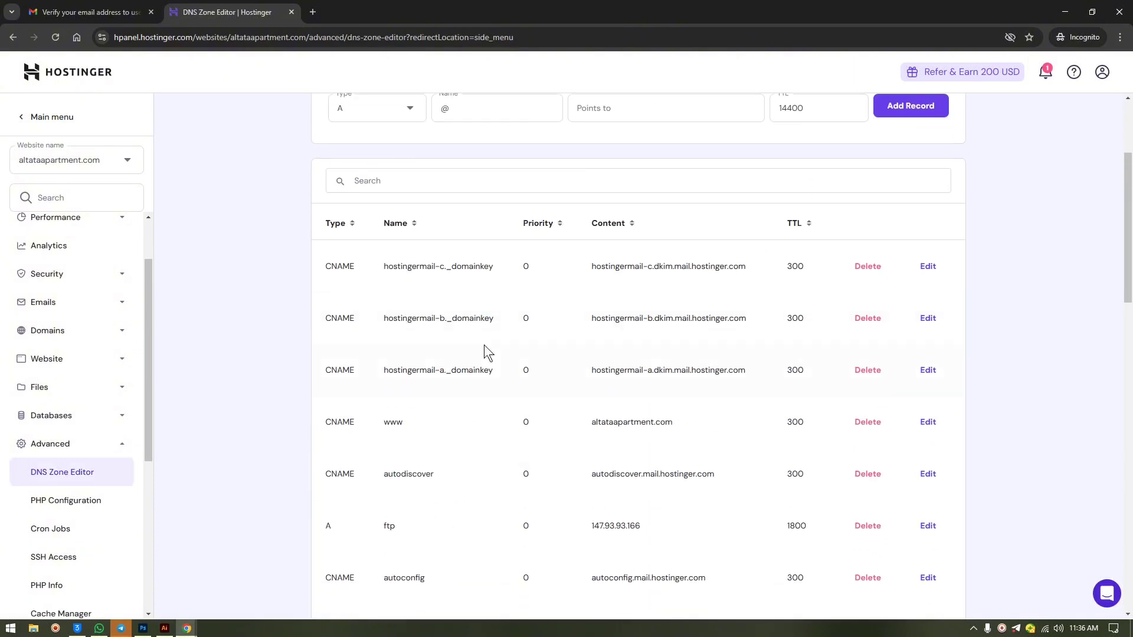
{"action": "scroll", "coordinate": [488, 337], "scroll_direction": "up", "scroll_amount": 1}
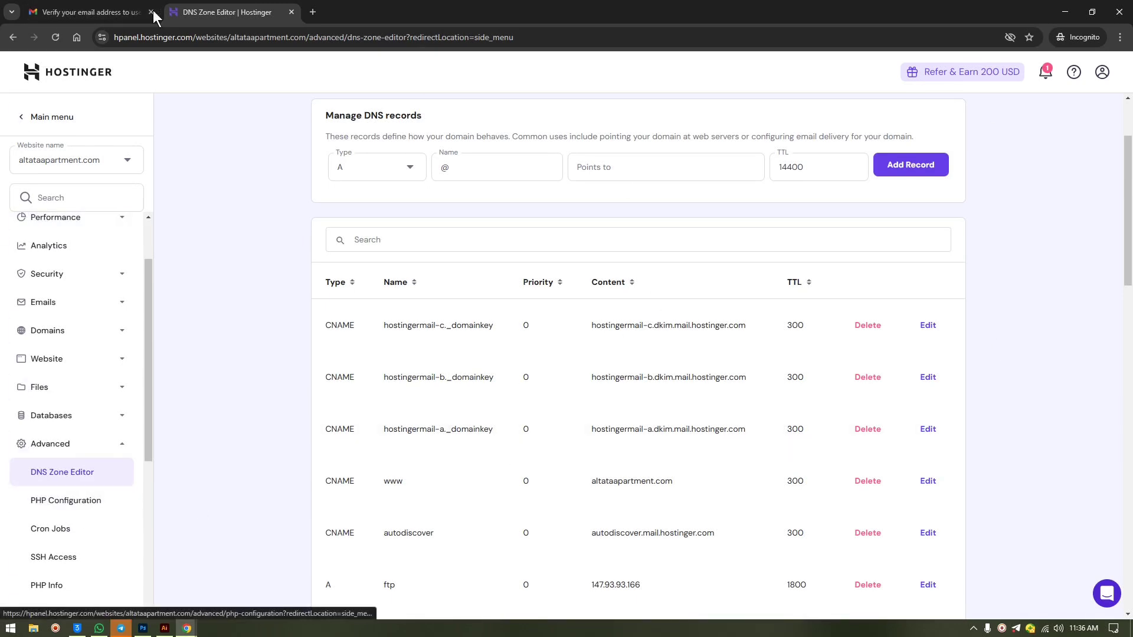
{"action": "scroll", "coordinate": [722, 423], "scroll_direction": "down", "scroll_amount": 6}
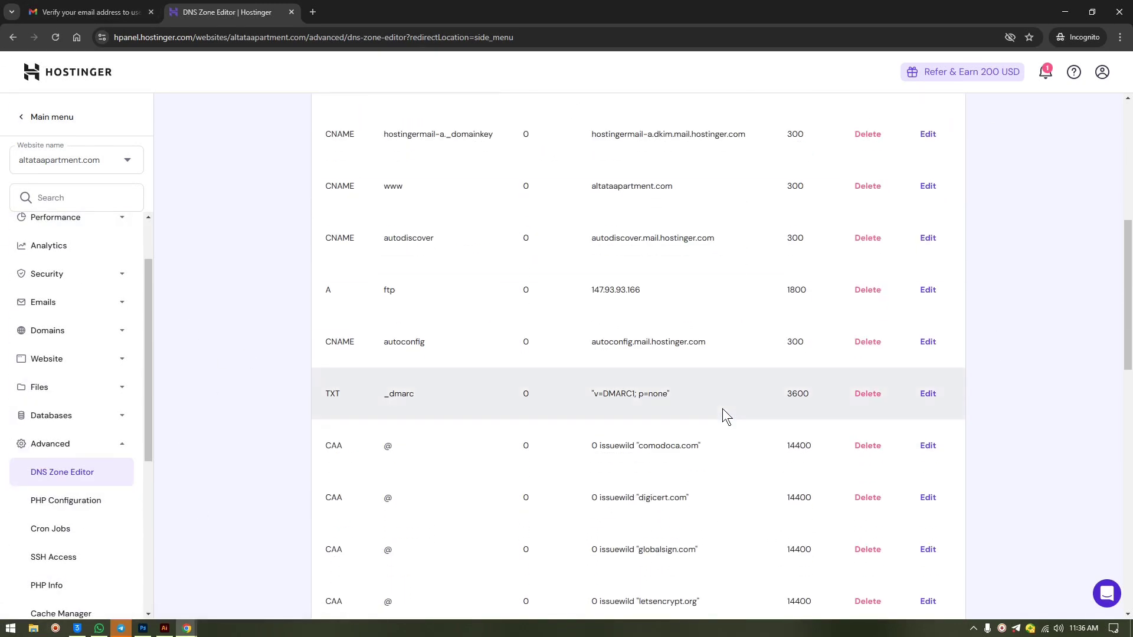
{"action": "scroll", "coordinate": [560, 239], "scroll_direction": "up", "scroll_amount": 8}
{"action": "left_click", "coordinate": [380, 283]}
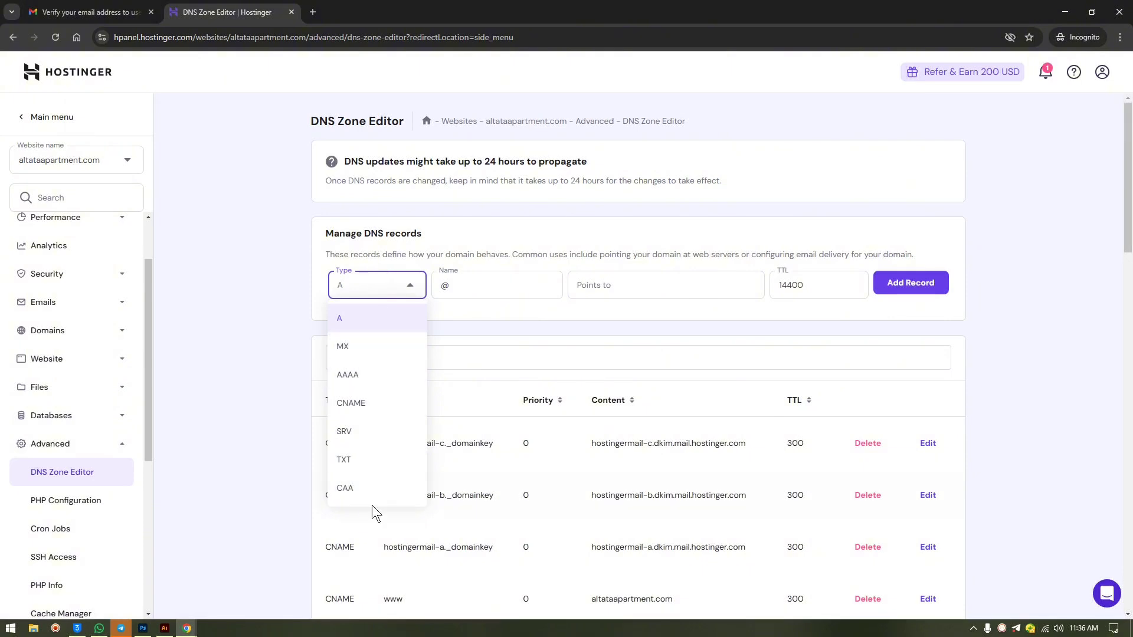
{"action": "left_click", "coordinate": [513, 339]}
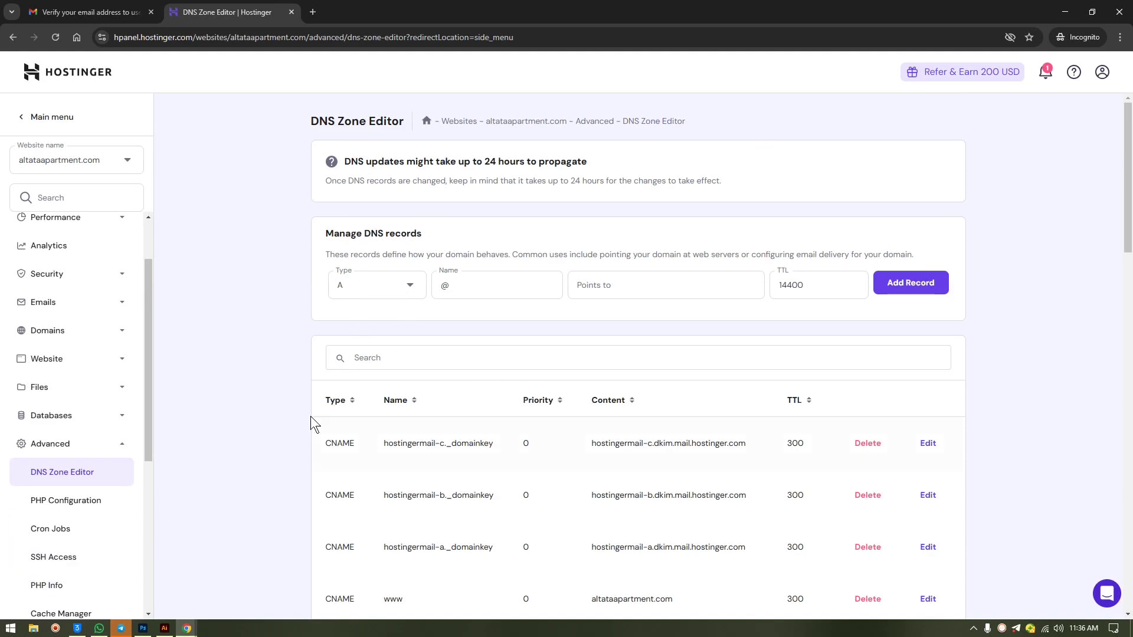
- Scroll through the DNS records, then collapse Advanced and go back to Overview
{"action": "scroll", "coordinate": [59, 503], "scroll_direction": "down", "scroll_amount": 3}
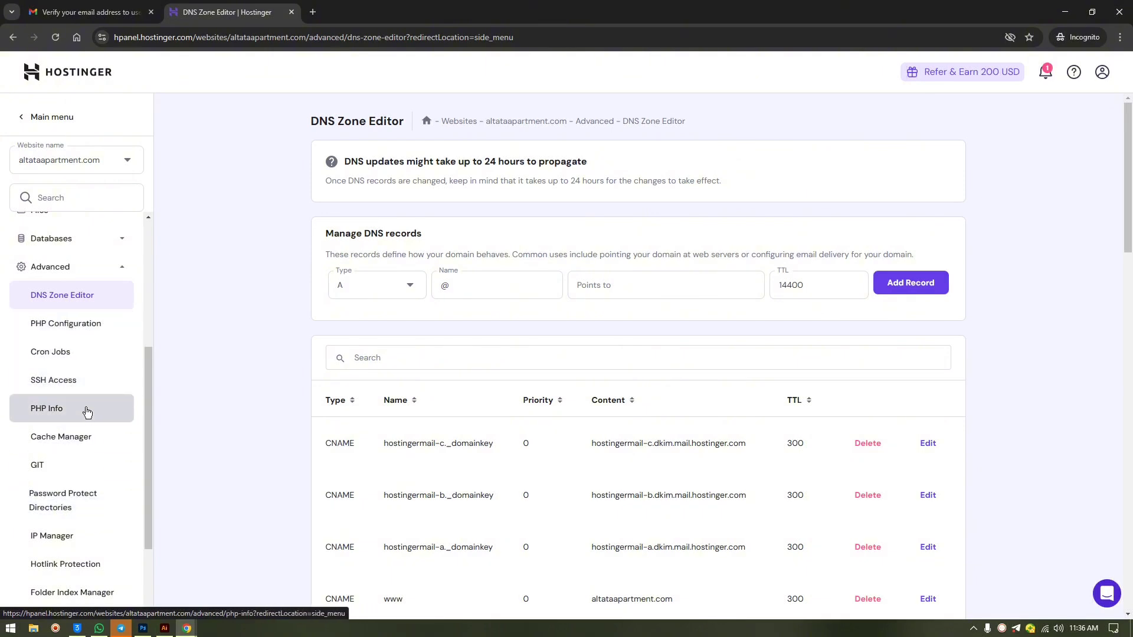
{"action": "scroll", "coordinate": [82, 532], "scroll_direction": "down", "scroll_amount": 2}
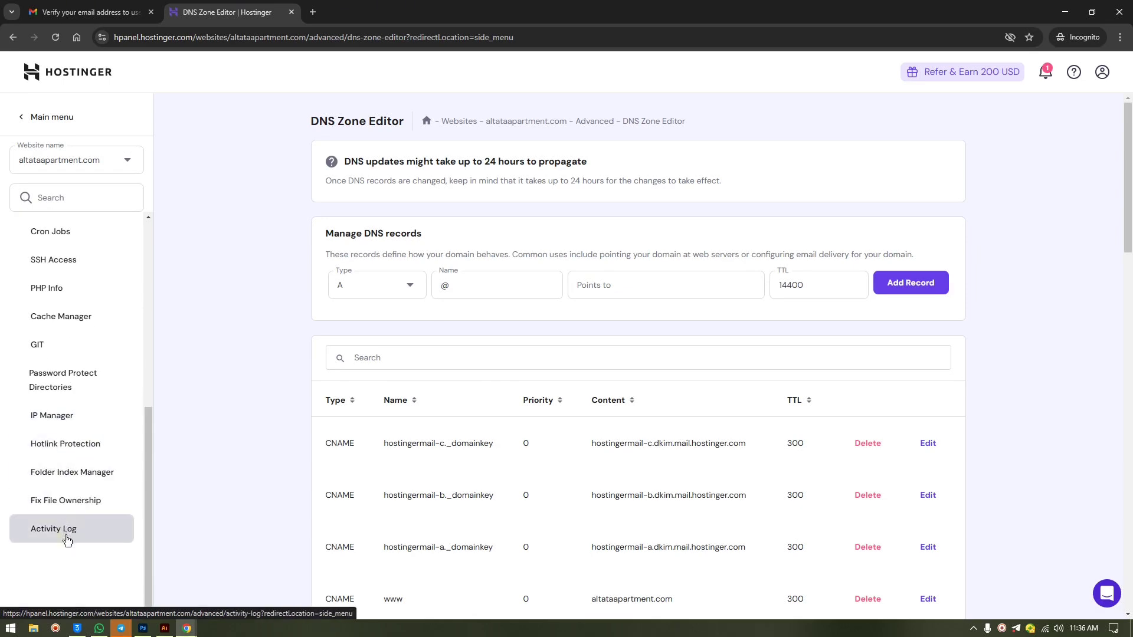
{"action": "scroll", "coordinate": [88, 254], "scroll_direction": "up", "scroll_amount": 2}
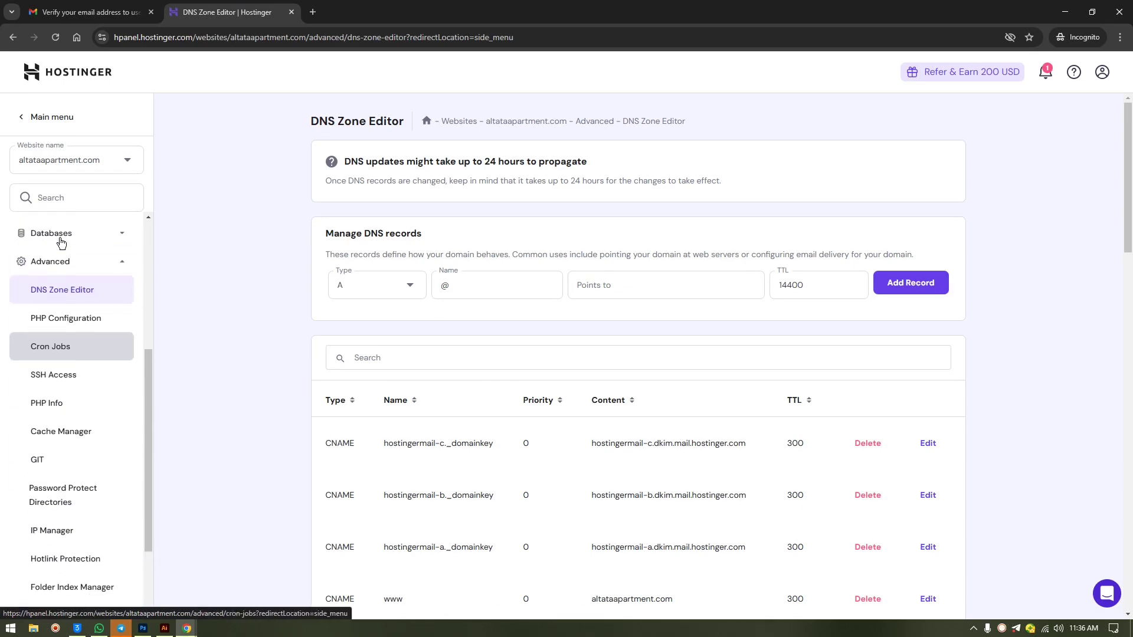
{"action": "left_click", "coordinate": [79, 278]}
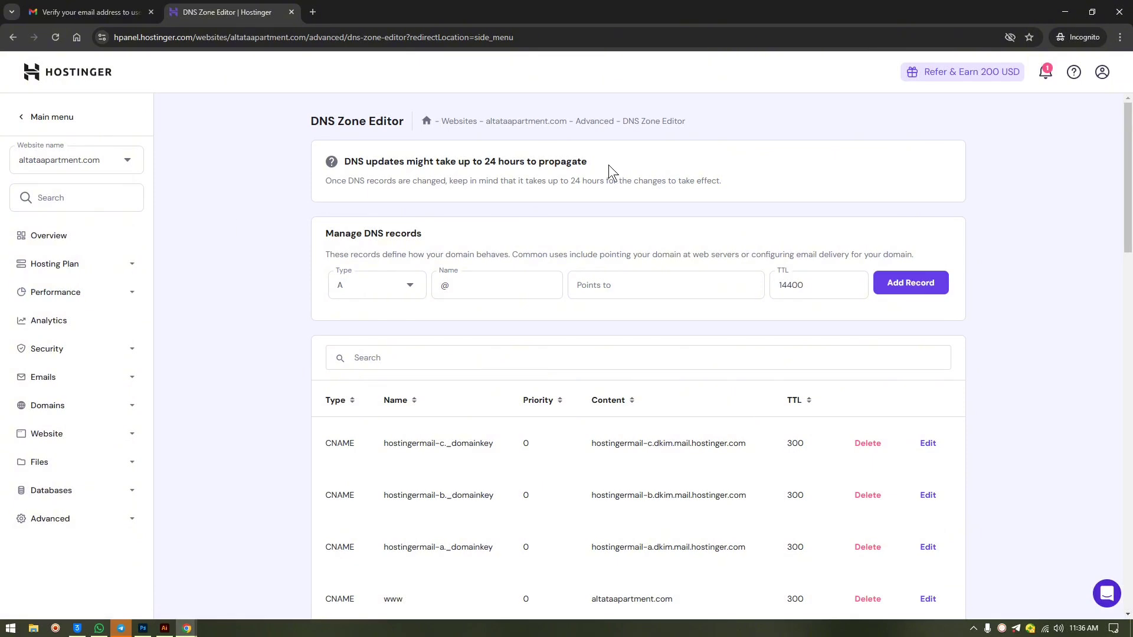
{"action": "left_click", "coordinate": [89, 235]}
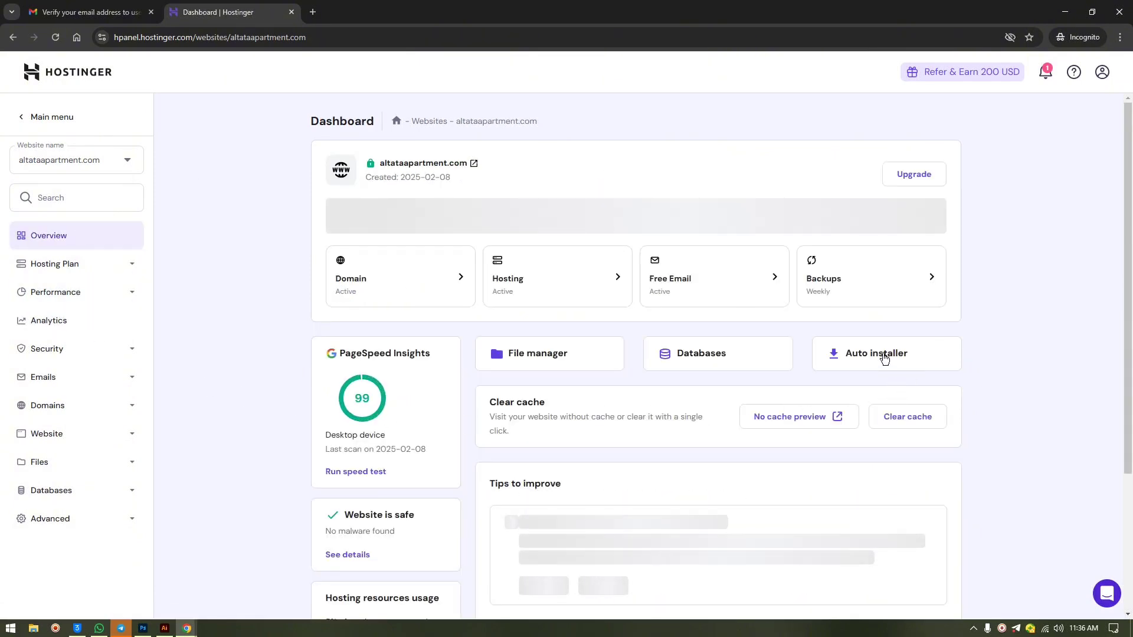
- Choose WordPress with WooCommerce in the Auto Installer for altataapartment.com
{"action": "left_click", "coordinate": [115, 435]}
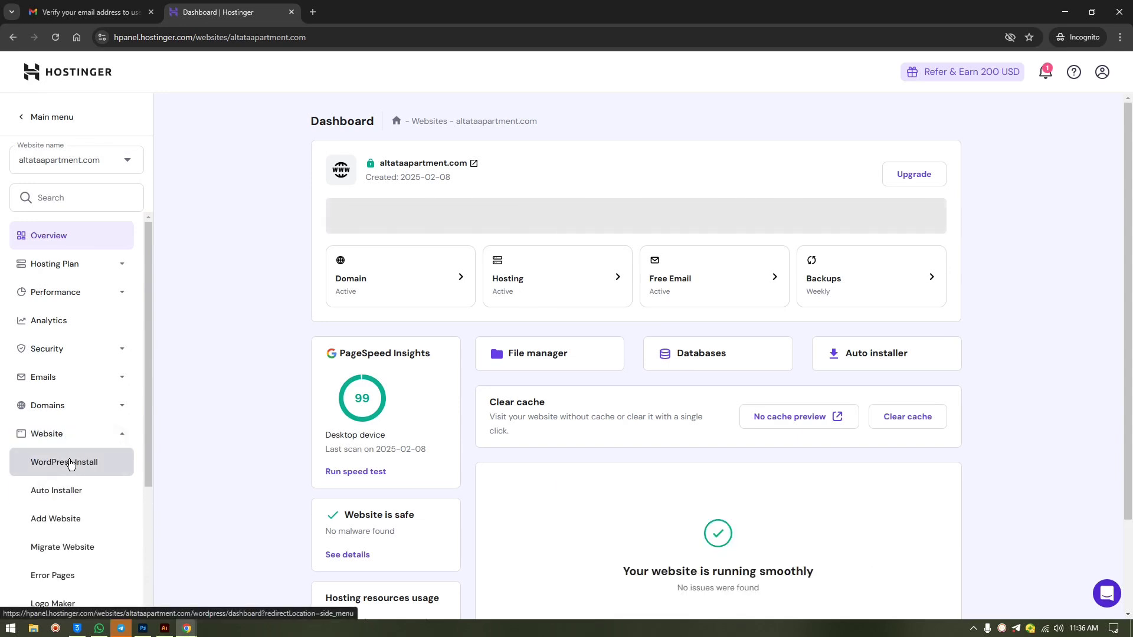
{"action": "left_click", "coordinate": [881, 353]}
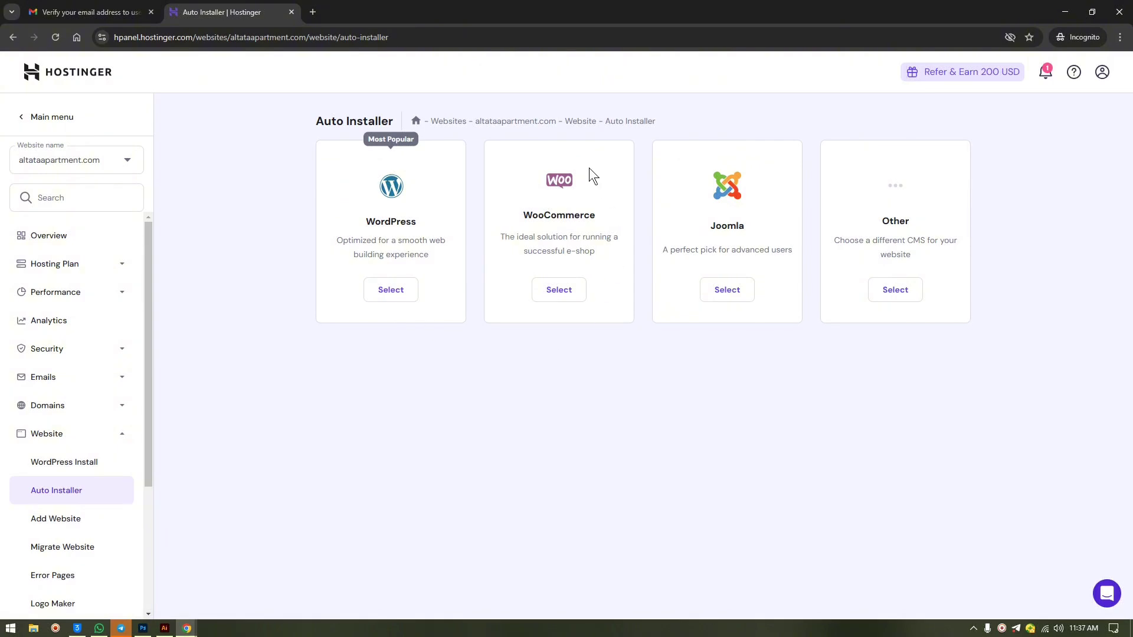
{"action": "left_click", "coordinate": [553, 289]}
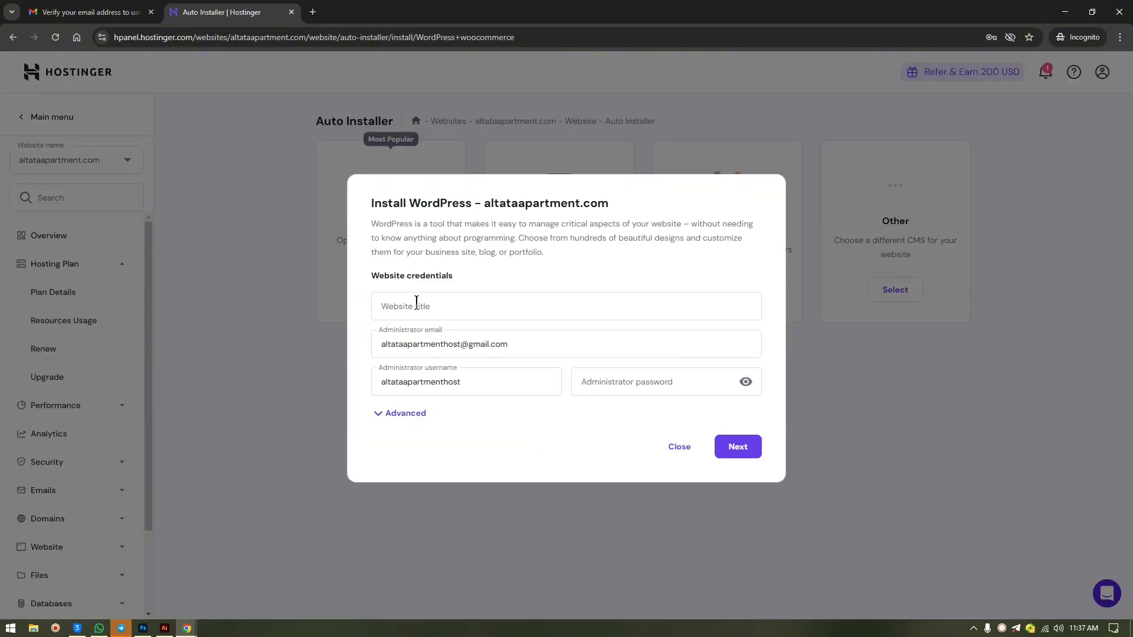
- Set the website title to 'practice'
{"action": "left_click", "coordinate": [417, 302]}
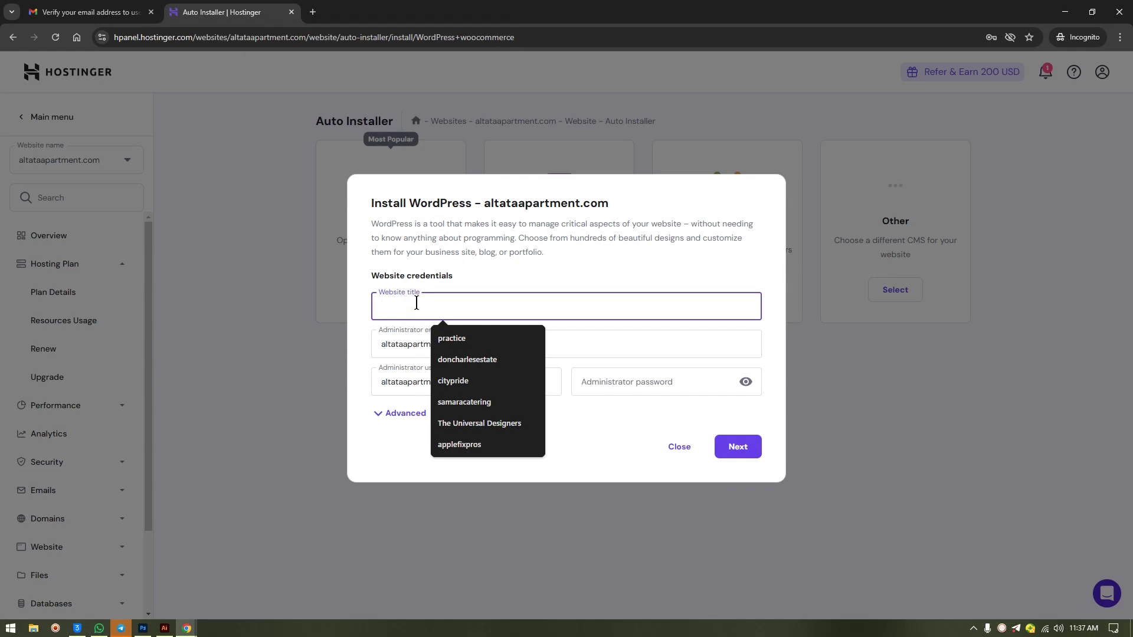
{"action": "left_click", "coordinate": [430, 309]}
{"action": "left_click", "coordinate": [472, 345]}
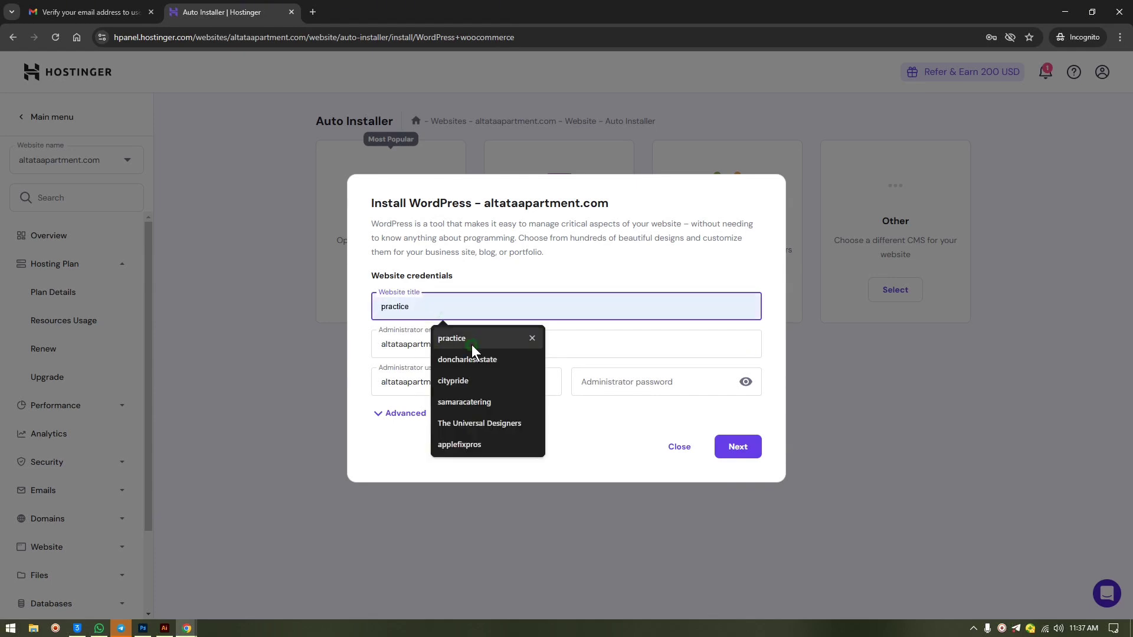
- Check the prefilled administrator email and username, autofill the saved password, and continue
{"action": "left_click", "coordinate": [431, 347]}
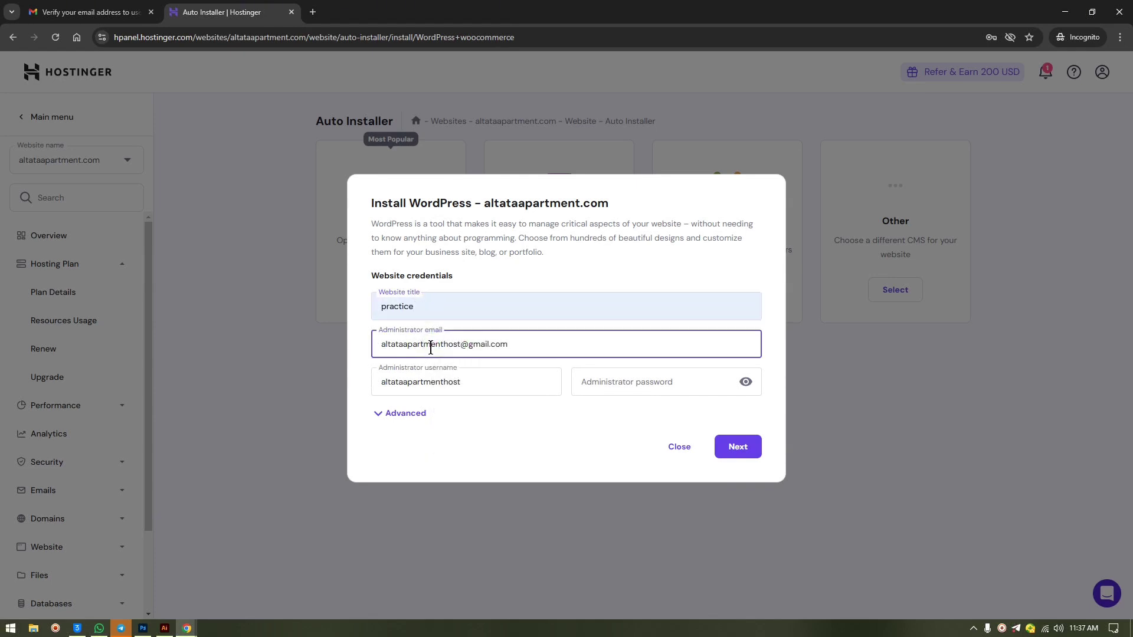
{"action": "left_click_drag", "start_coordinate": [531, 347], "coordinate": [343, 348]}
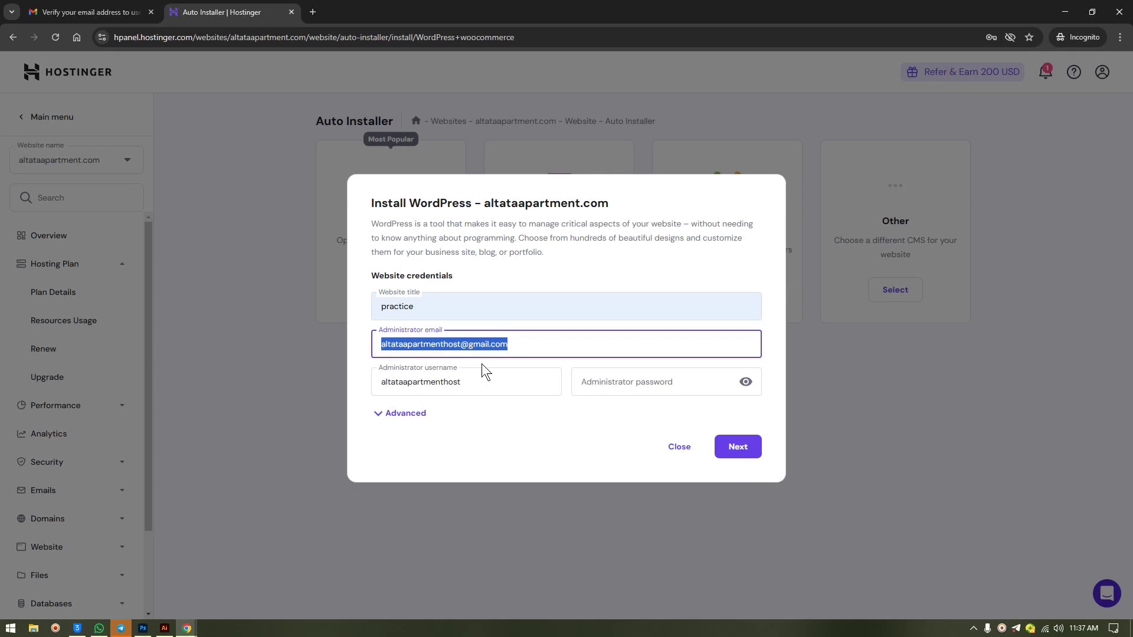
{"action": "left_click", "coordinate": [484, 384]}
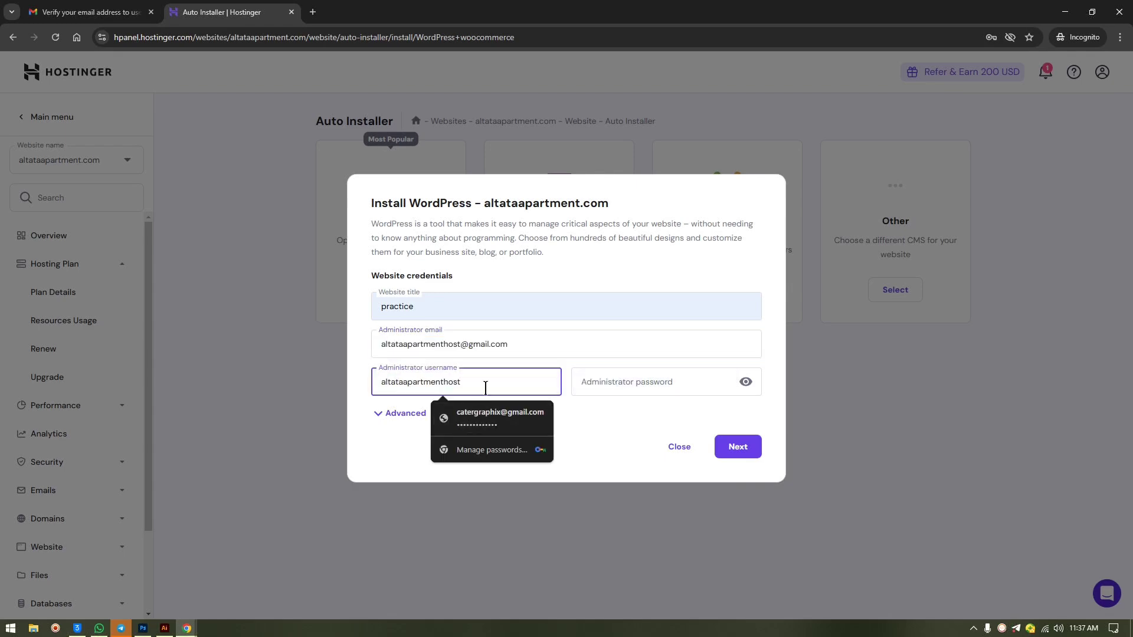
{"action": "left_click", "coordinate": [642, 384]}
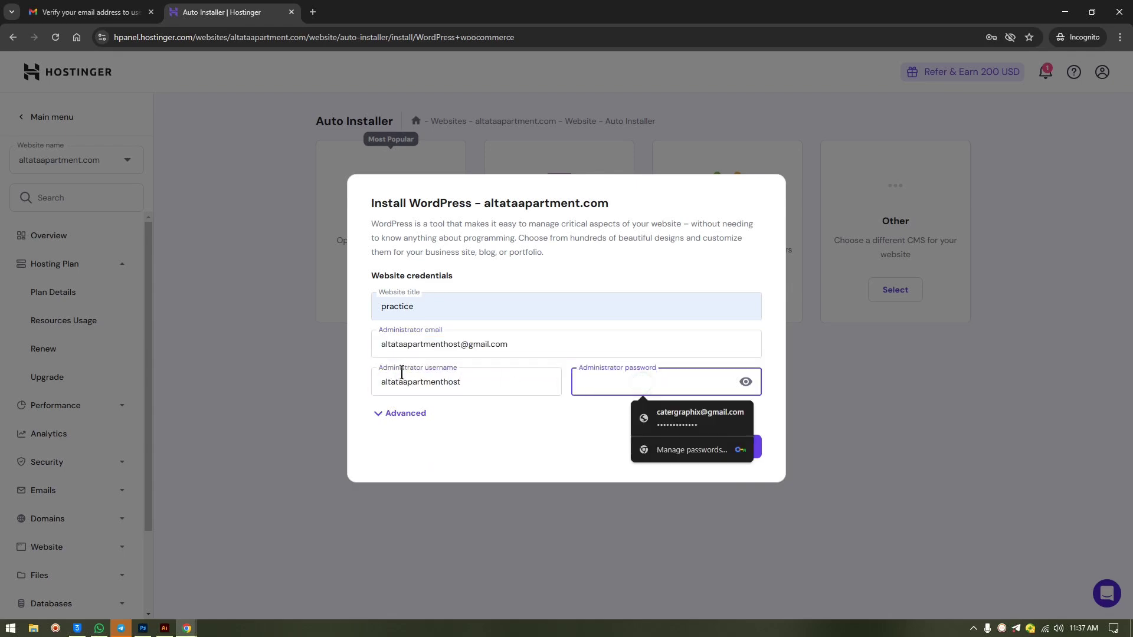
{"action": "left_click", "coordinate": [661, 412]}
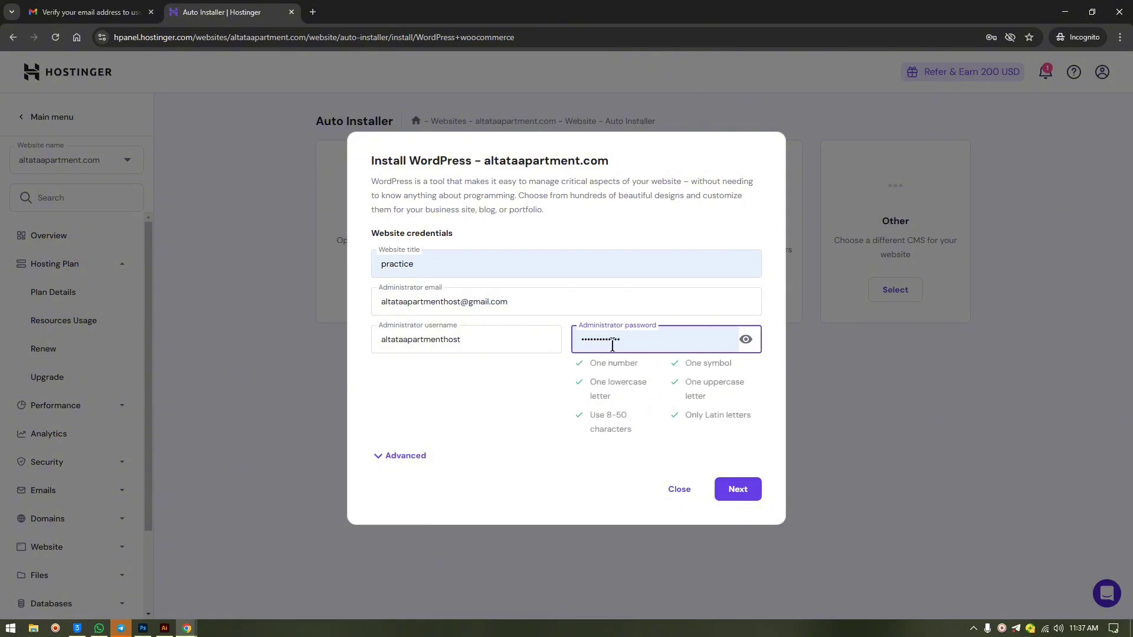
{"action": "left_click", "coordinate": [747, 503]}
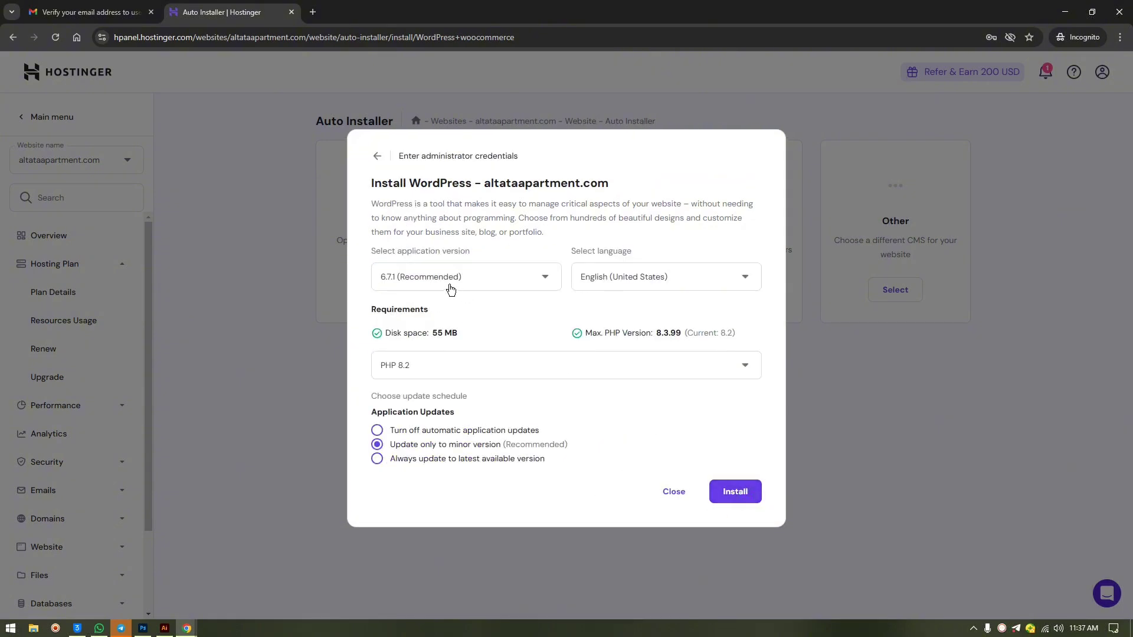
- Keep WordPress 6.7.1 and set updates to always use the latest available version
{"action": "left_click", "coordinate": [486, 280]}
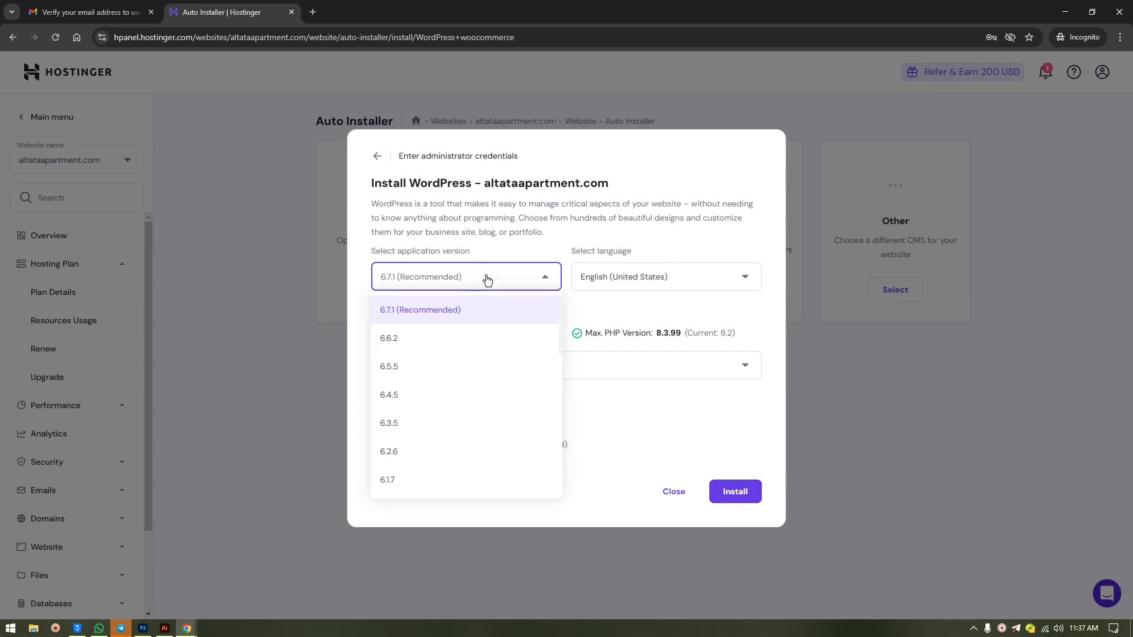
{"action": "left_click", "coordinate": [484, 278]}
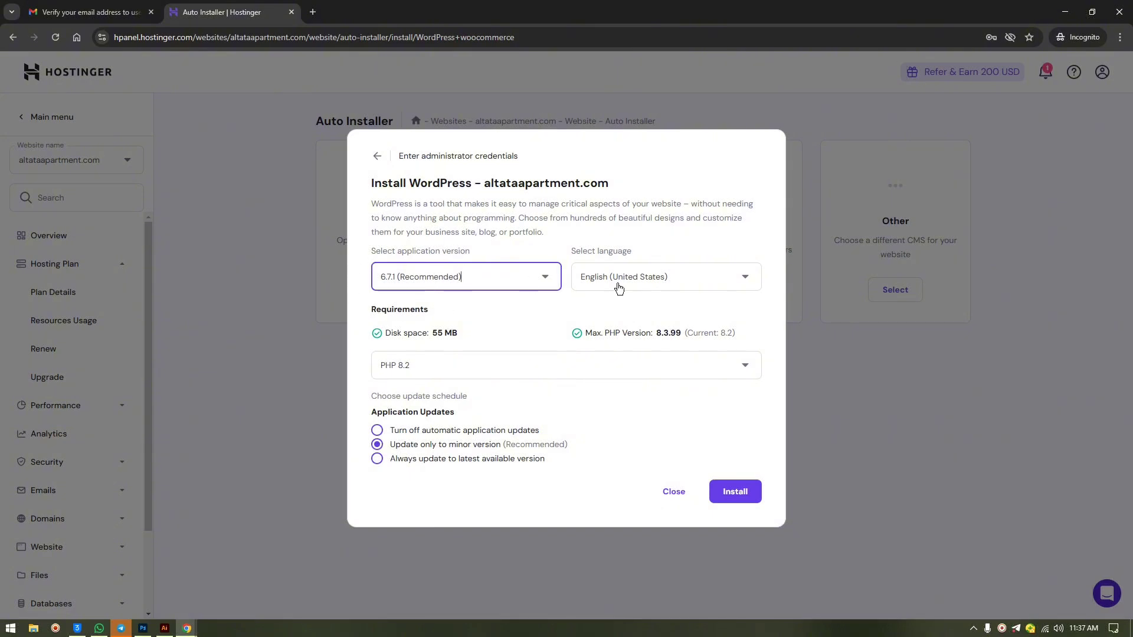
{"action": "left_click", "coordinate": [437, 372]}
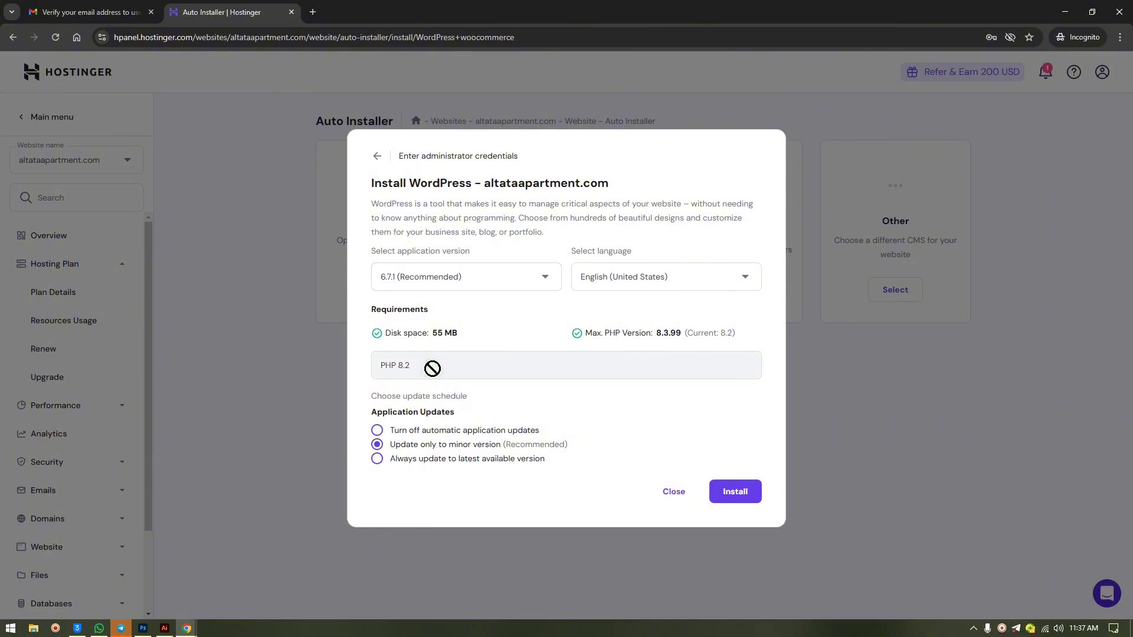
{"action": "left_click", "coordinate": [430, 431]}
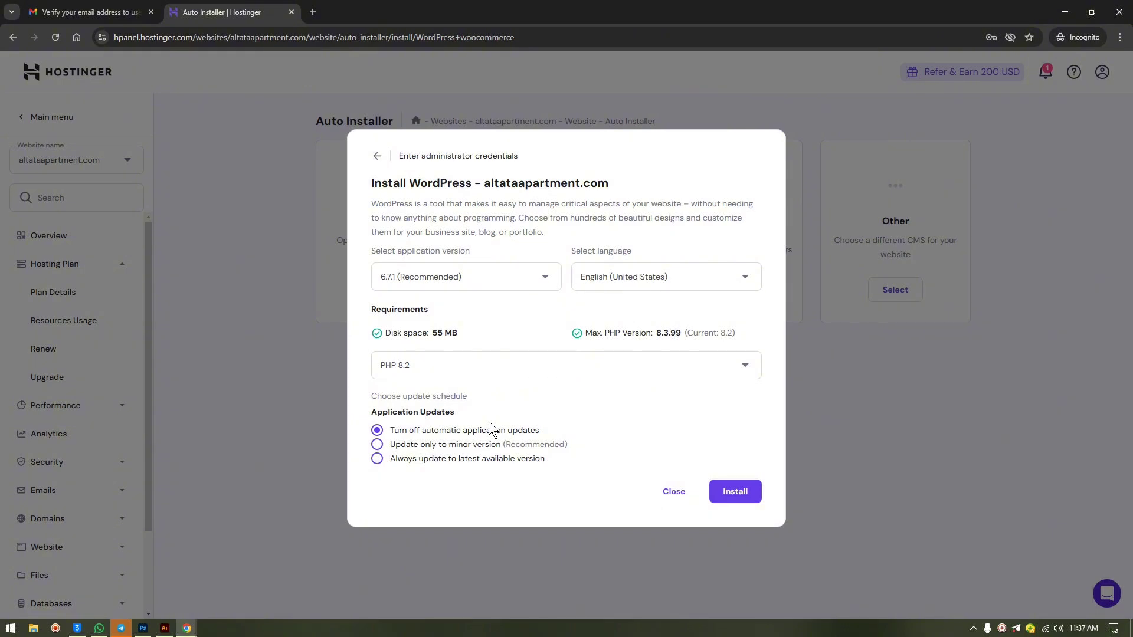
{"action": "left_click", "coordinate": [409, 445]}
{"action": "left_click", "coordinate": [433, 464]}
- Run the installation, skip the AI-generated content offer, and check the site's https address
{"action": "left_click", "coordinate": [736, 491]}
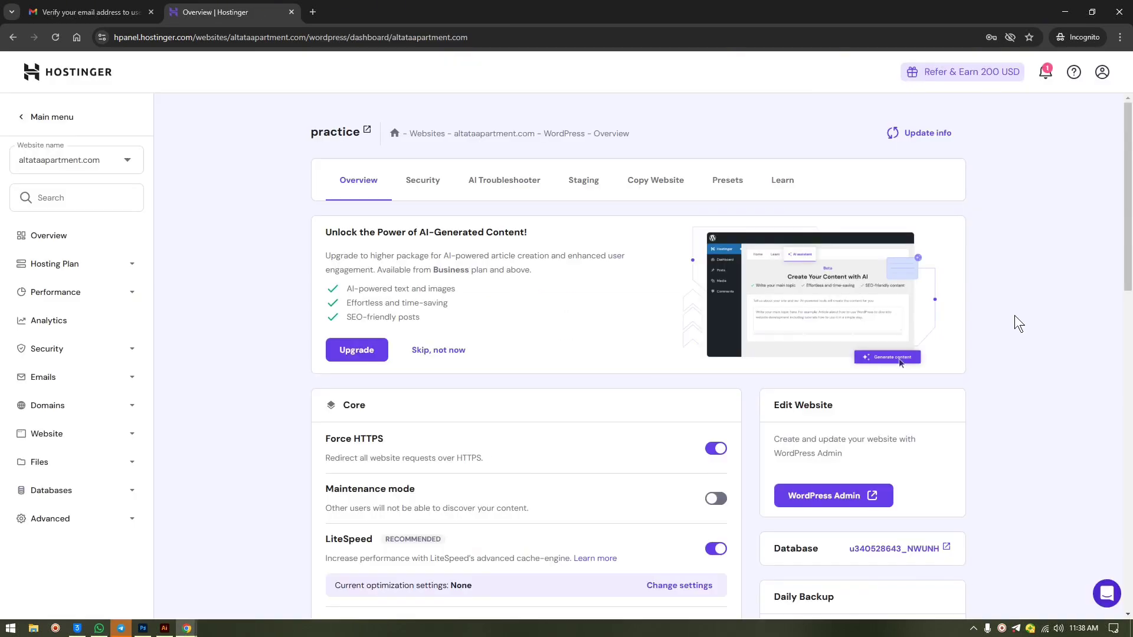
{"action": "left_click", "coordinate": [426, 352]}
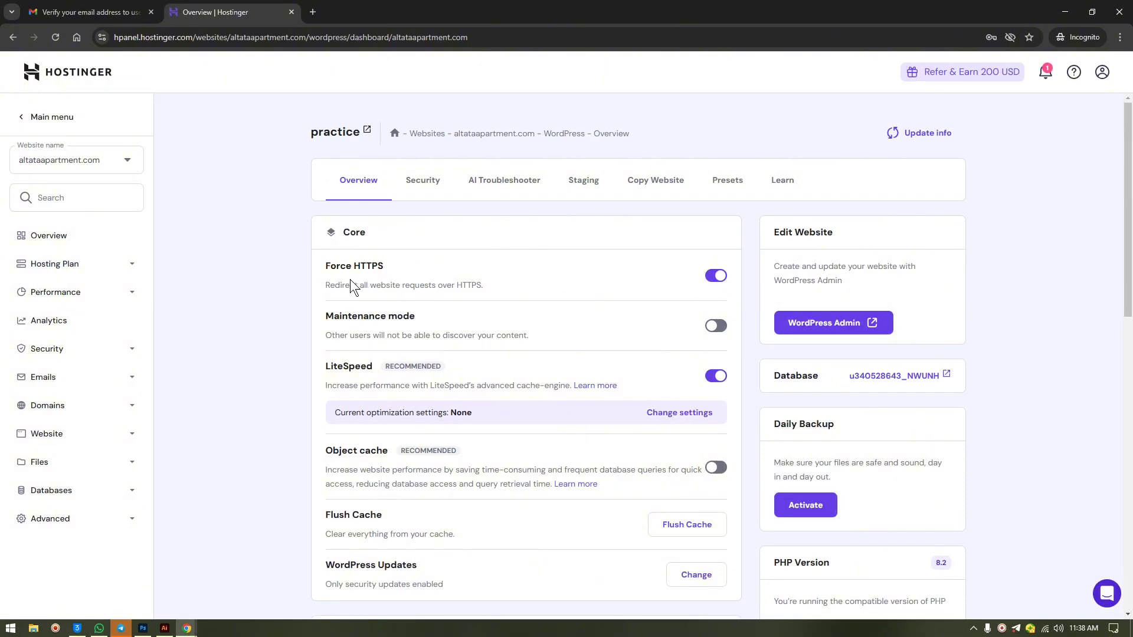
{"action": "left_click", "coordinate": [139, 38]}
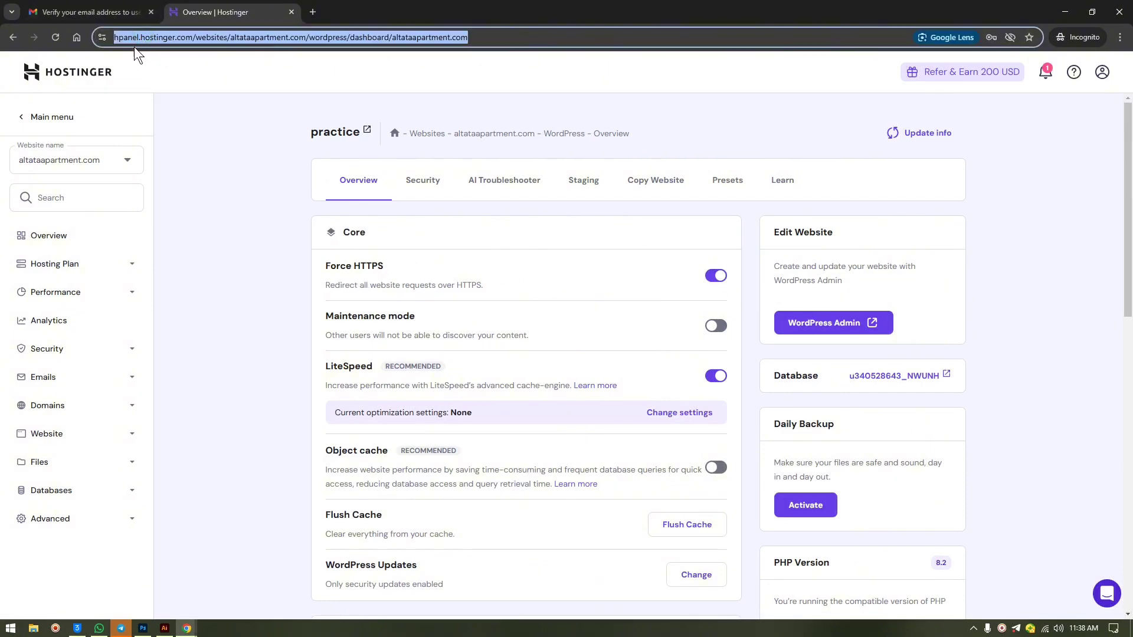
{"action": "left_click", "coordinate": [138, 40]}
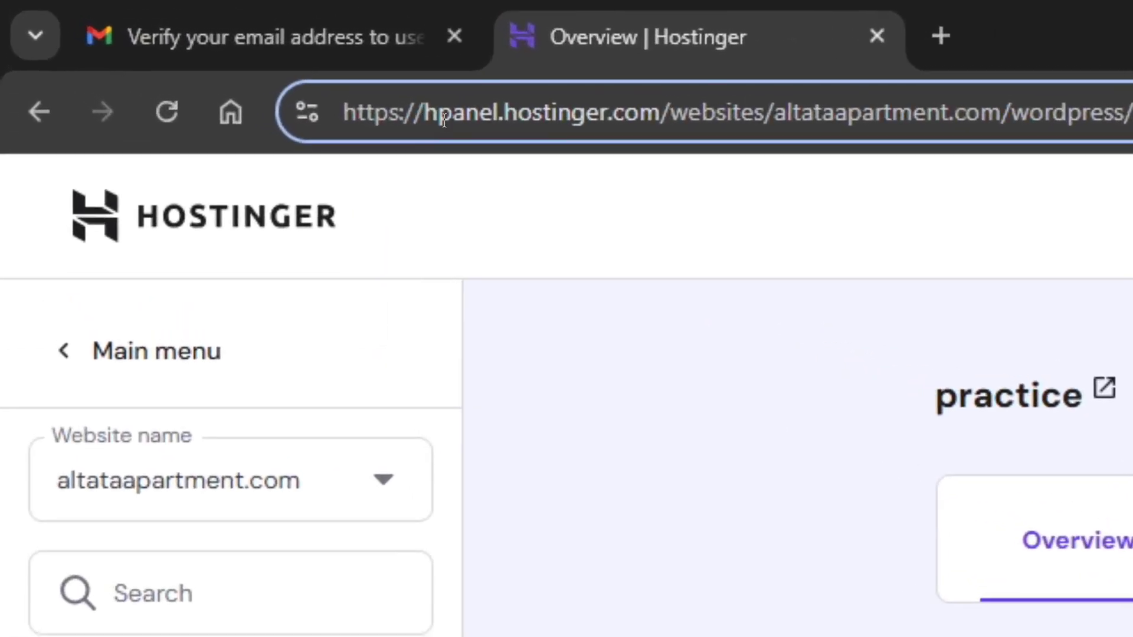
{"action": "left_click_drag", "start_coordinate": [430, 110], "coordinate": [303, 111]}
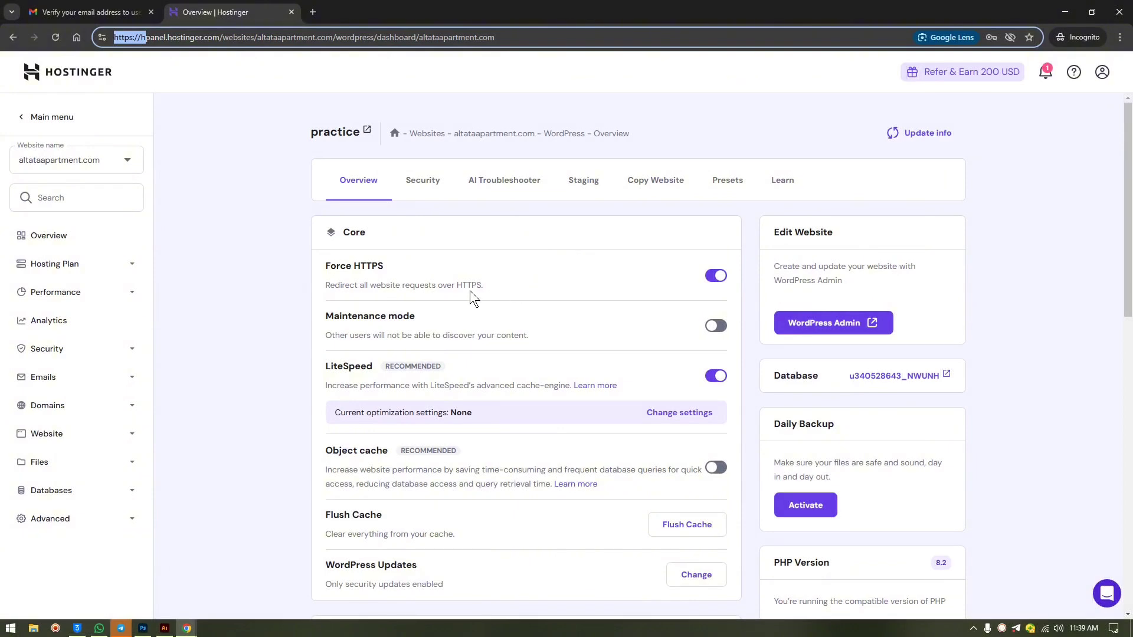
{"action": "scroll", "coordinate": [477, 368], "scroll_direction": "down", "scroll_amount": 3}
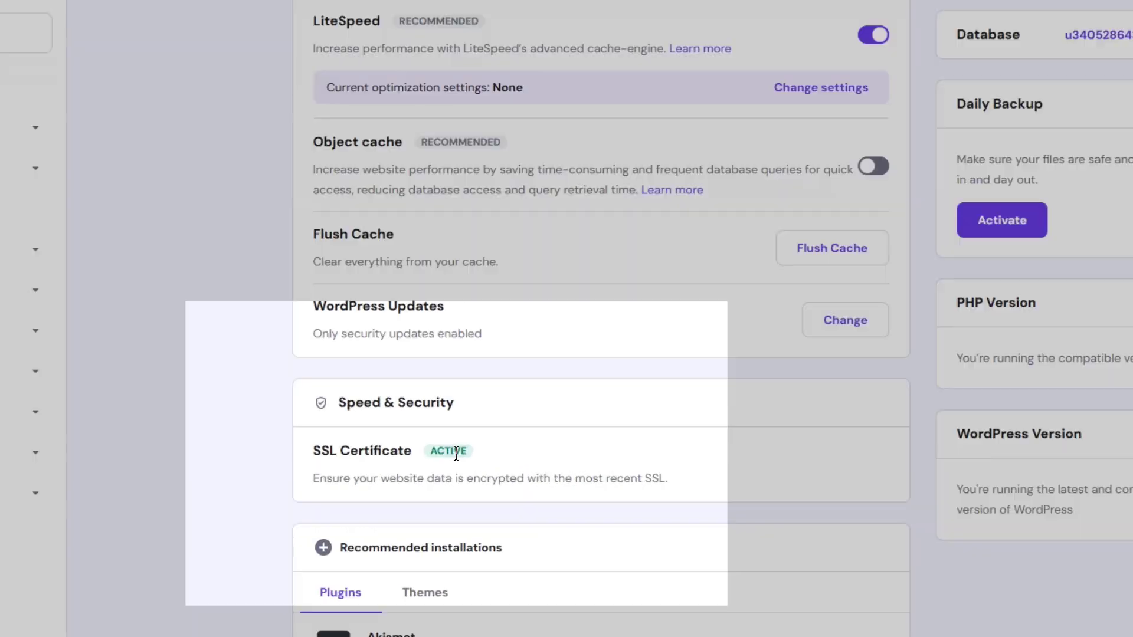
{"action": "key", "text": "BackSpace"}
{"action": "left_click", "coordinate": [265, 334]}
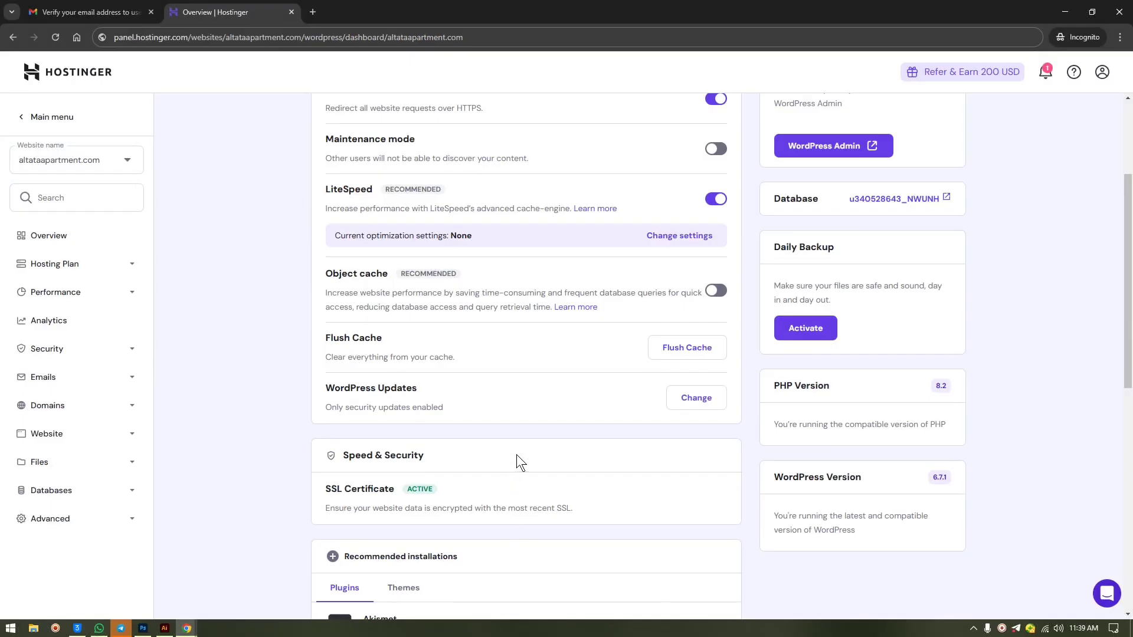
{"action": "scroll", "coordinate": [516, 454], "scroll_direction": "up", "scroll_amount": 3}
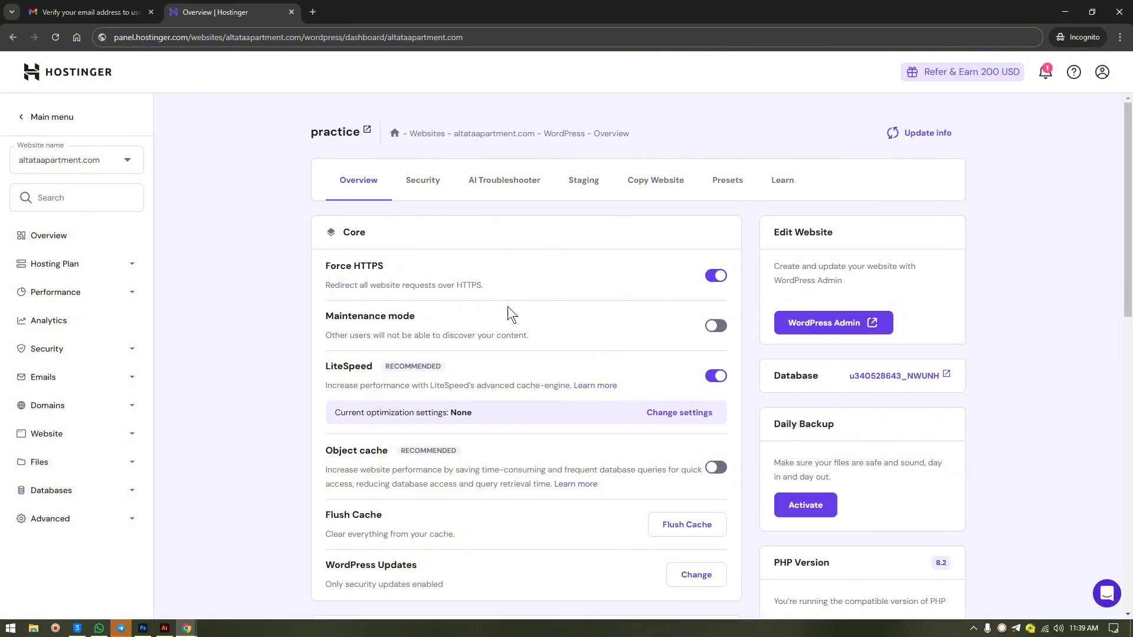
{"action": "scroll", "coordinate": [560, 329], "scroll_direction": "down", "scroll_amount": 4}
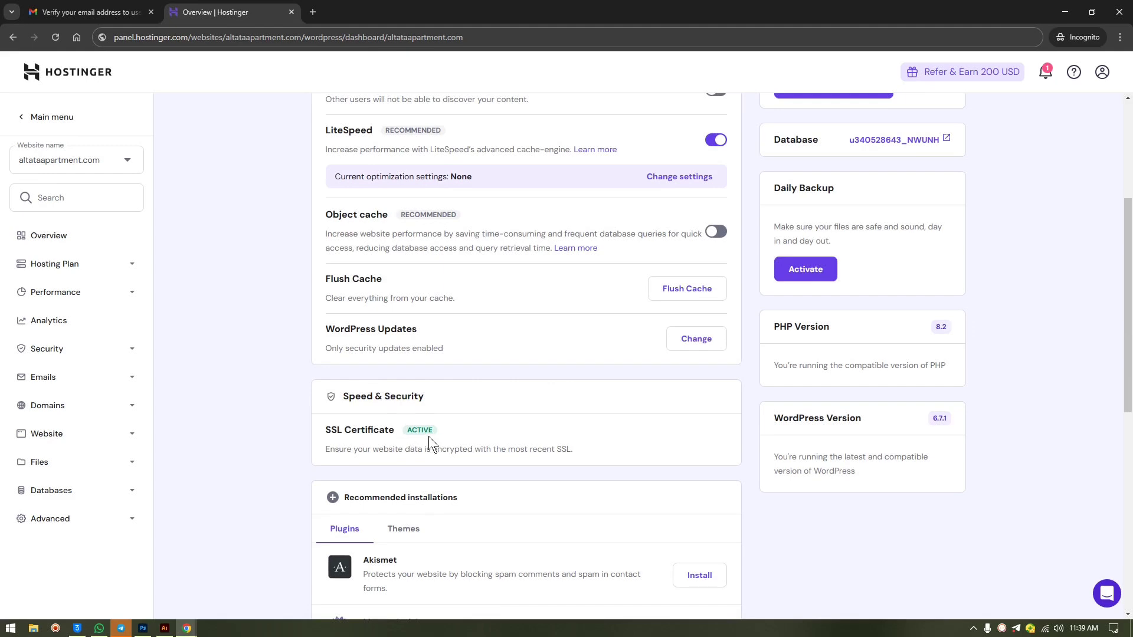
{"action": "scroll", "coordinate": [478, 373], "scroll_direction": "up", "scroll_amount": 2}
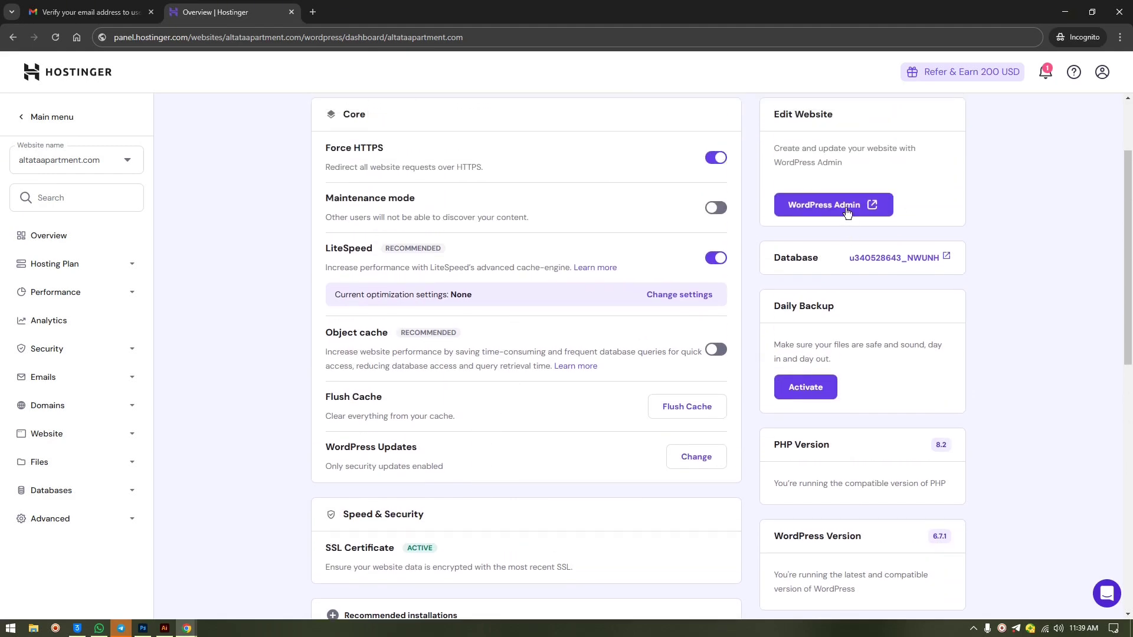
{"action": "scroll", "coordinate": [476, 554], "scroll_direction": "down", "scroll_amount": 3}
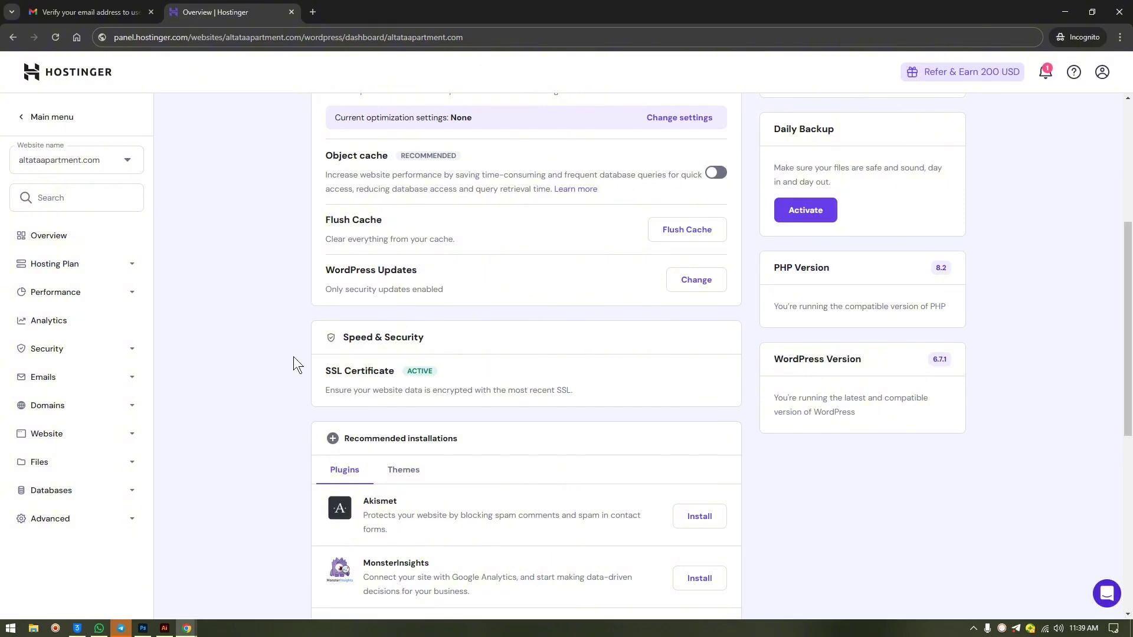
{"action": "scroll", "coordinate": [565, 275], "scroll_direction": "up", "scroll_amount": 3}
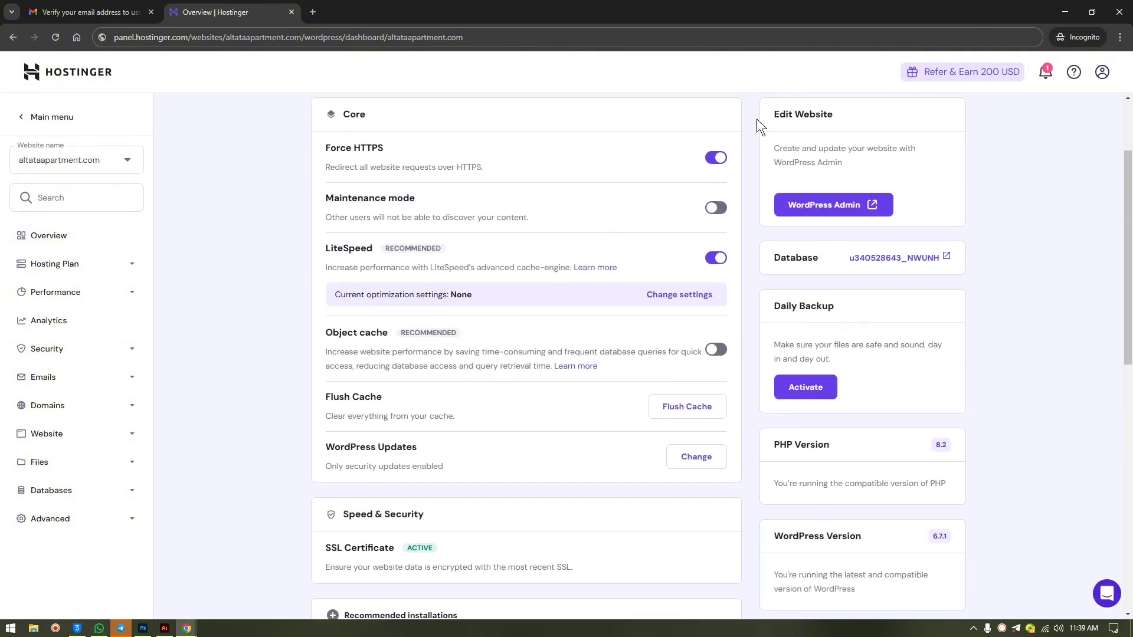
{"action": "left_click_drag", "start_coordinate": [388, 146], "coordinate": [368, 148]}
{"action": "left_click", "coordinate": [382, 154]}
{"action": "left_click", "coordinate": [135, 37]}
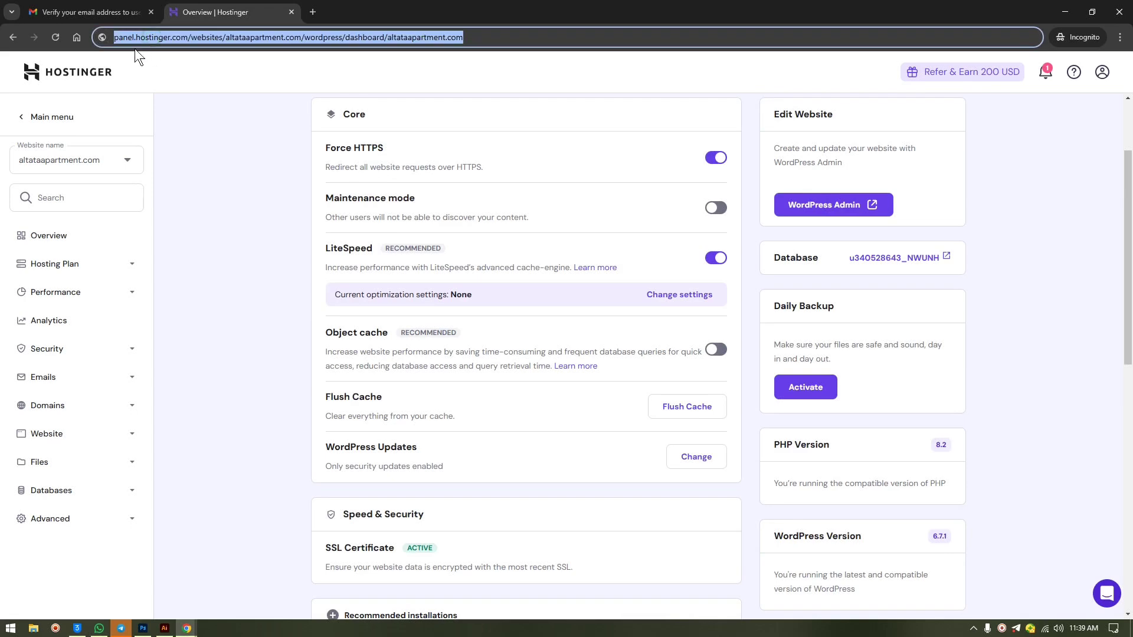
{"action": "left_click", "coordinate": [127, 35]}
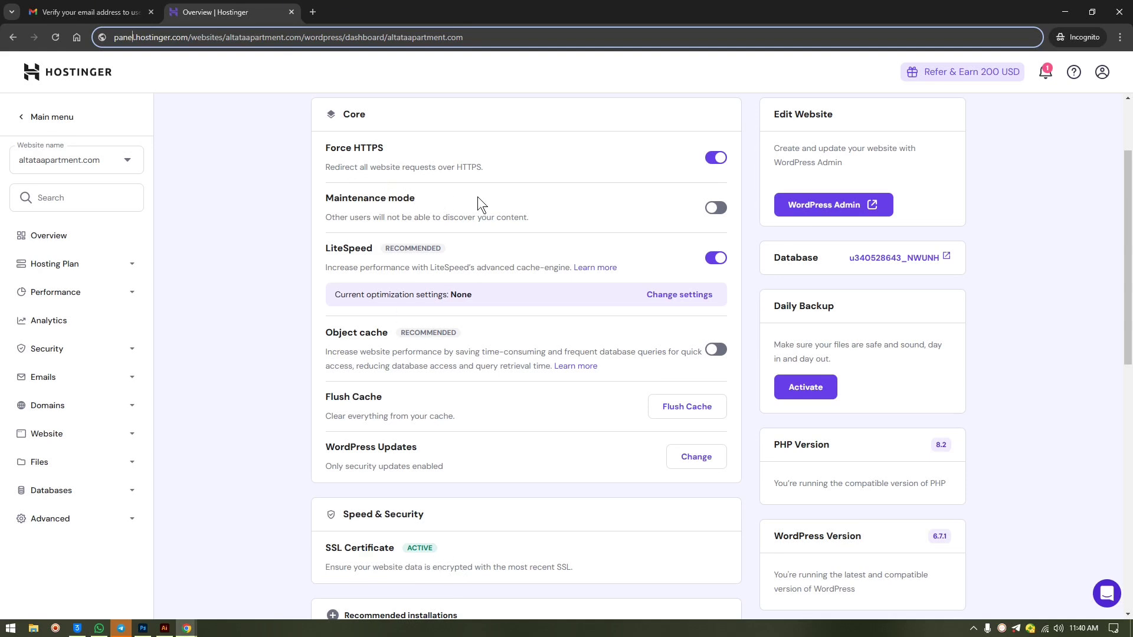
- Enable Maintenance mode and disable LiteSpeed in the Core settings
{"action": "left_click", "coordinate": [721, 212]}
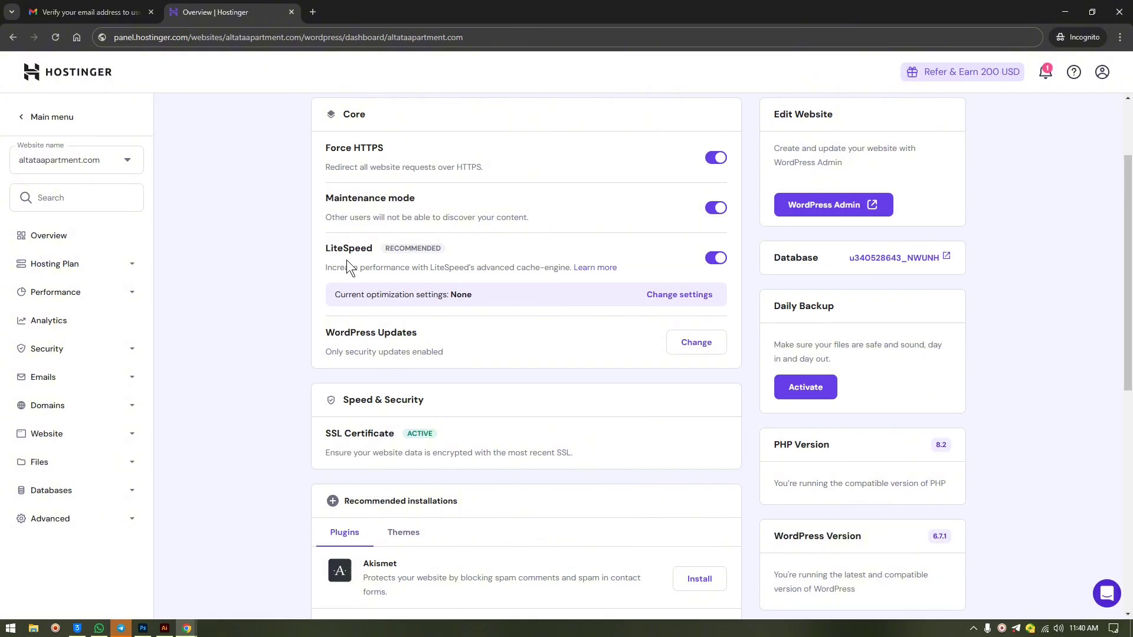
{"action": "left_click", "coordinate": [714, 261]}
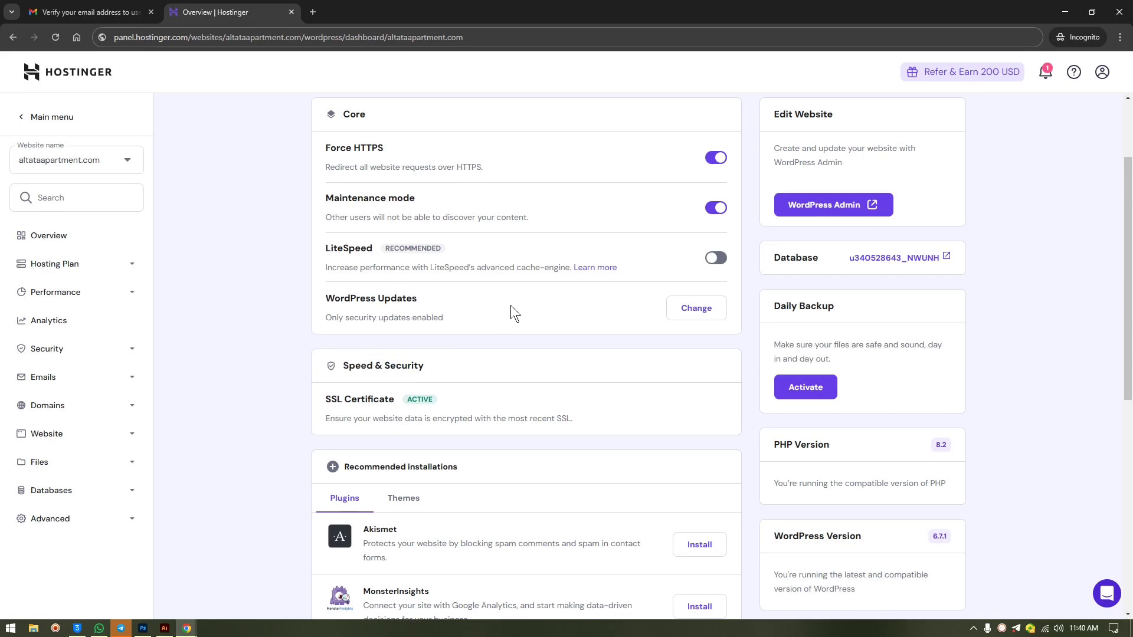
{"action": "scroll", "coordinate": [575, 374], "scroll_direction": "down", "scroll_amount": 4}
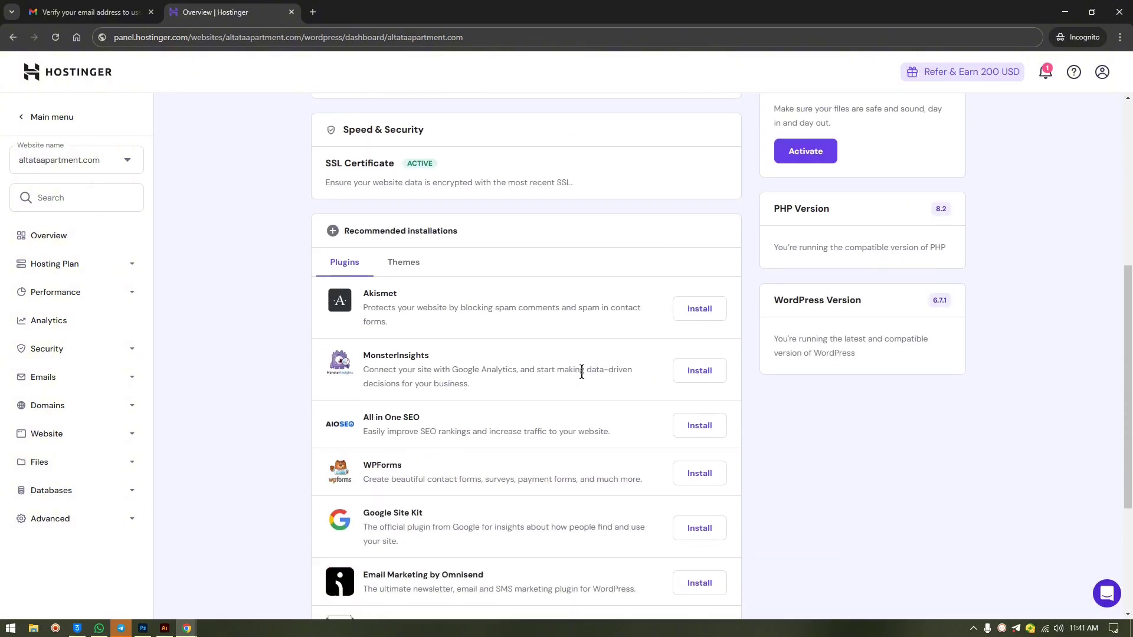
{"action": "scroll", "coordinate": [582, 372], "scroll_direction": "up", "scroll_amount": 6}
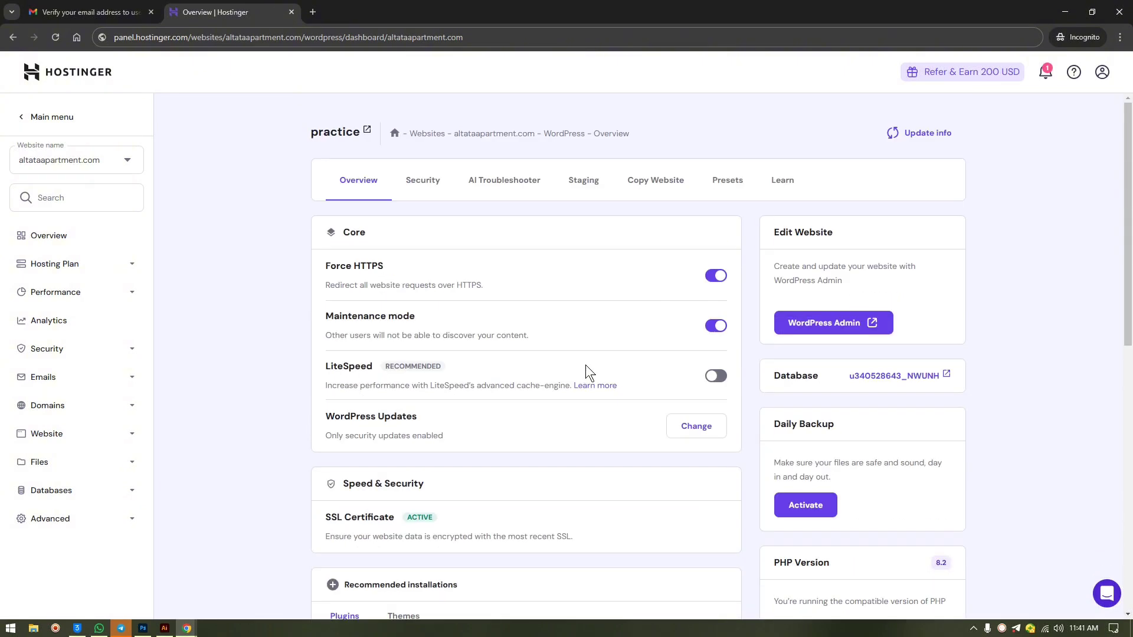
{"action": "left_click", "coordinate": [437, 182]}
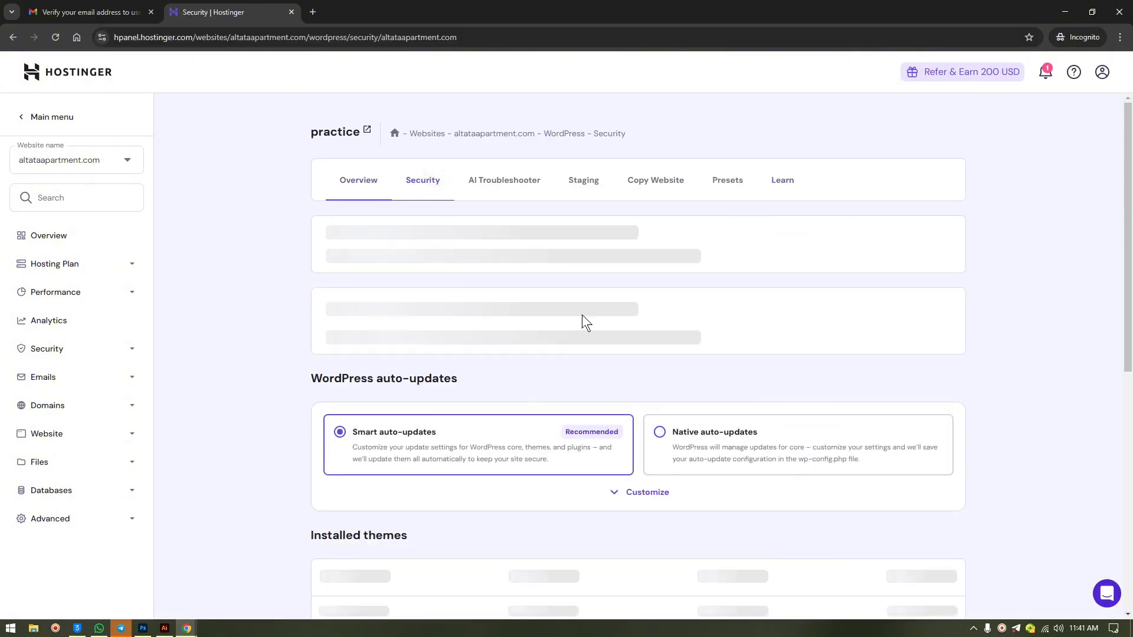
{"action": "scroll", "coordinate": [617, 452], "scroll_direction": "down", "scroll_amount": 3}
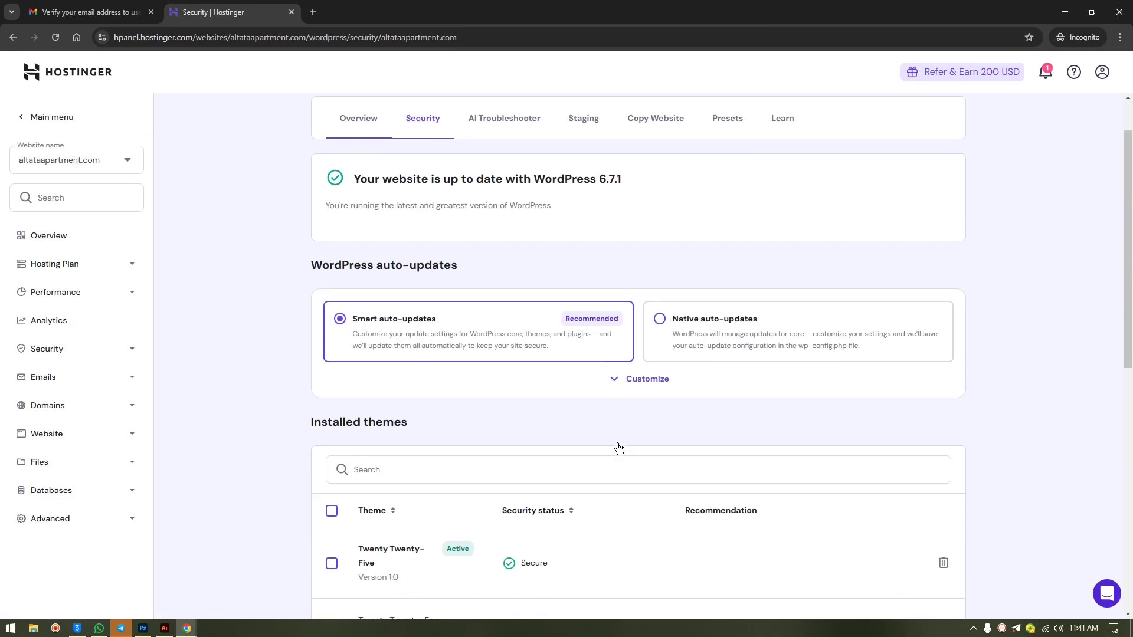
{"action": "scroll", "coordinate": [617, 441], "scroll_direction": "down", "scroll_amount": 4}
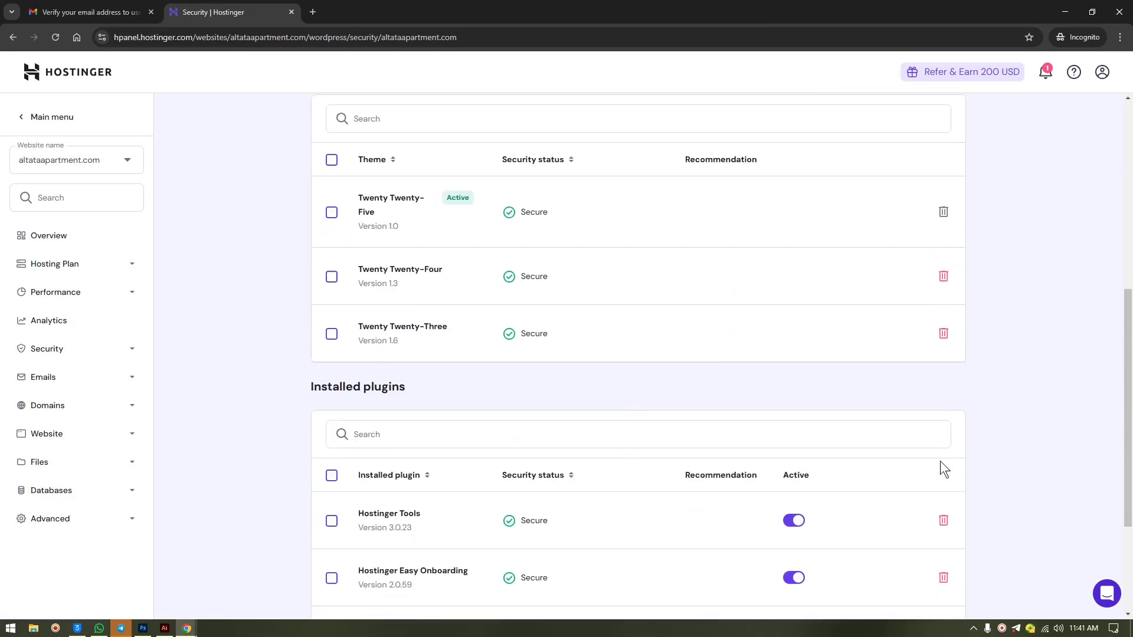
{"action": "scroll", "coordinate": [940, 462], "scroll_direction": "down", "scroll_amount": 3}
{"action": "scroll", "coordinate": [643, 291], "scroll_direction": "up", "scroll_amount": 10}
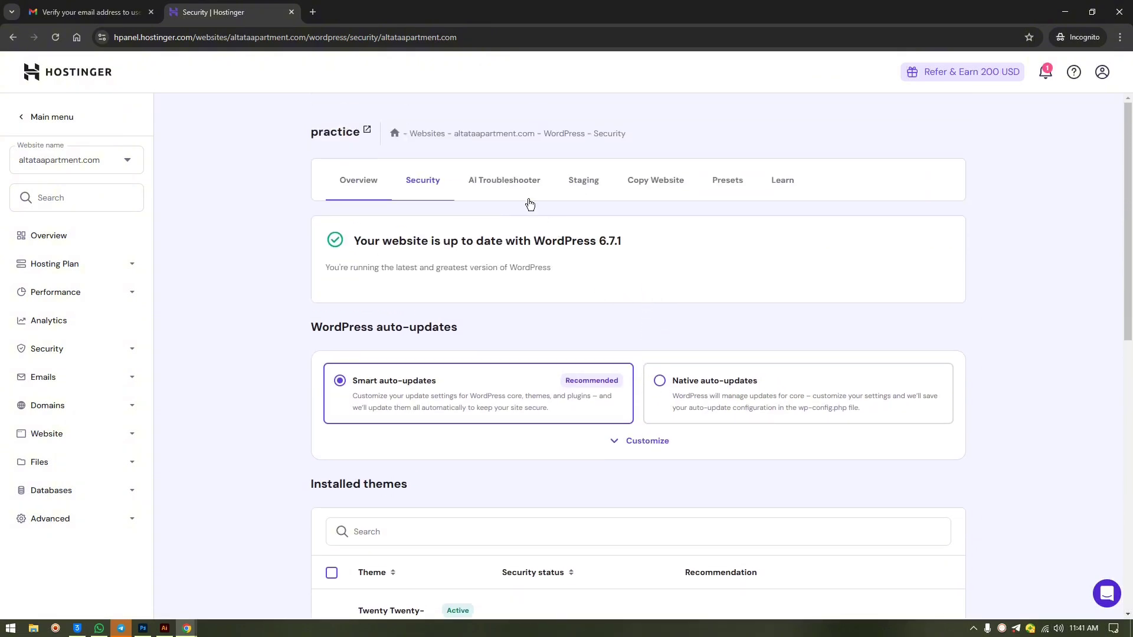
{"action": "left_click", "coordinate": [527, 199]}
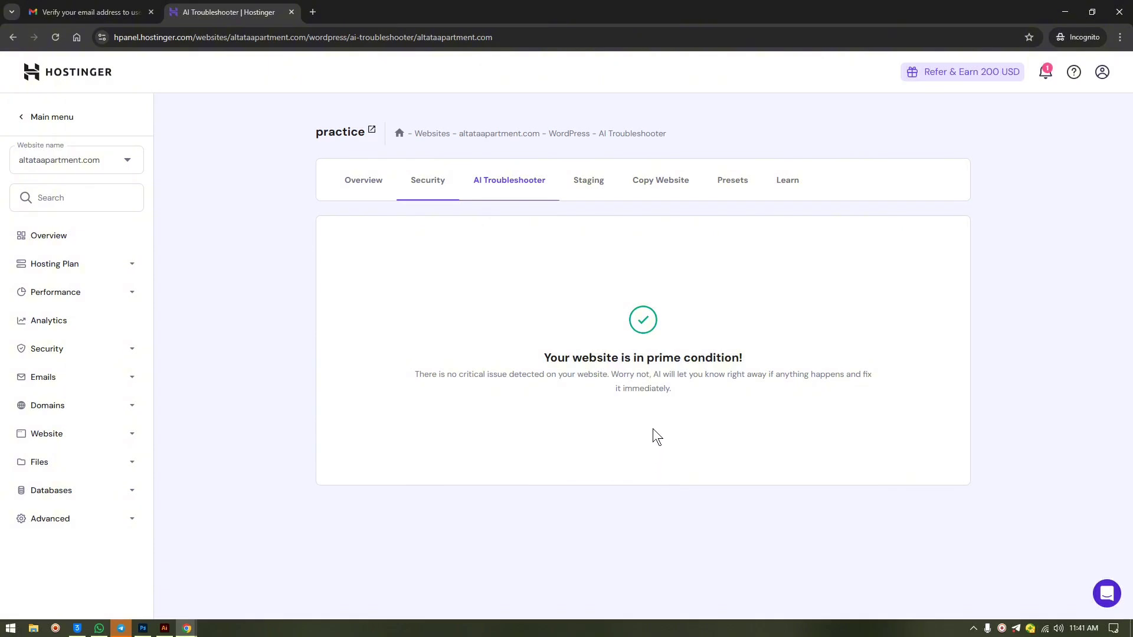
{"action": "left_click", "coordinate": [585, 184]}
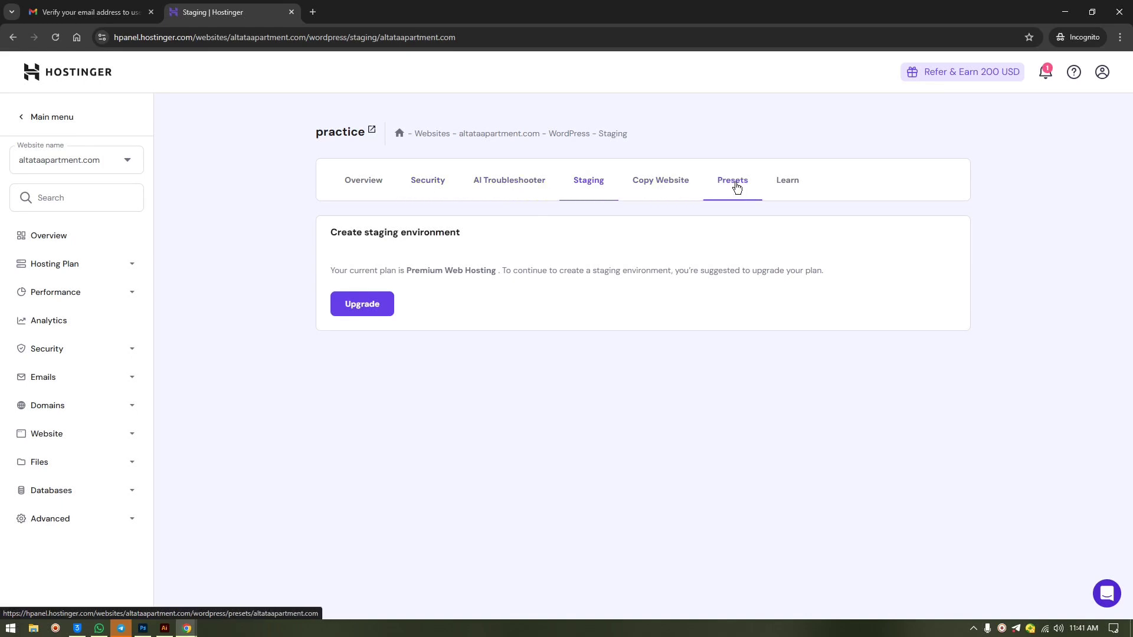
{"action": "left_click", "coordinate": [354, 180]}
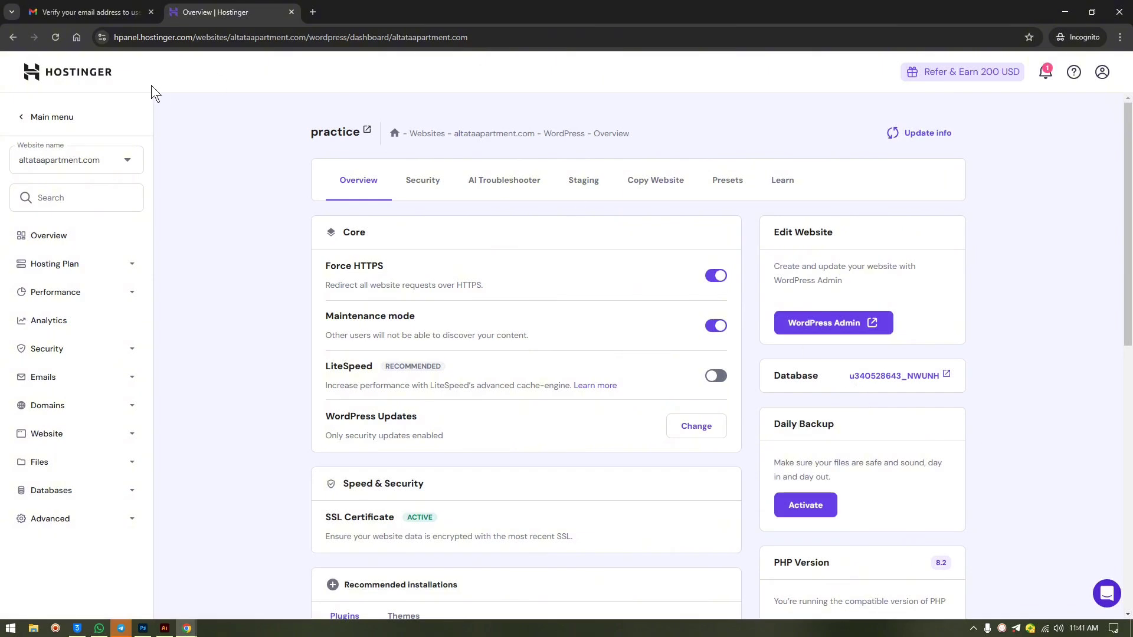
- Open WordPress admin in a new tab and reopen the site's WordPress overview in Hostinger
{"action": "right_click", "coordinate": [845, 327]}
{"action": "left_click", "coordinate": [831, 329]}
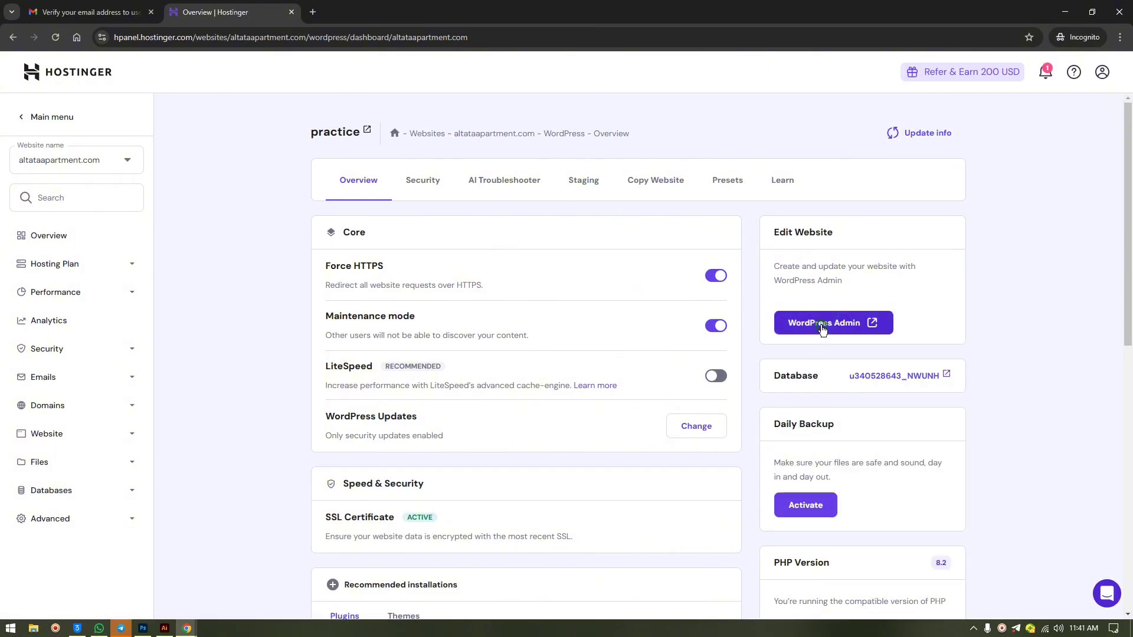
{"action": "left_click", "coordinate": [824, 328]}
{"action": "left_click", "coordinate": [242, 11]}
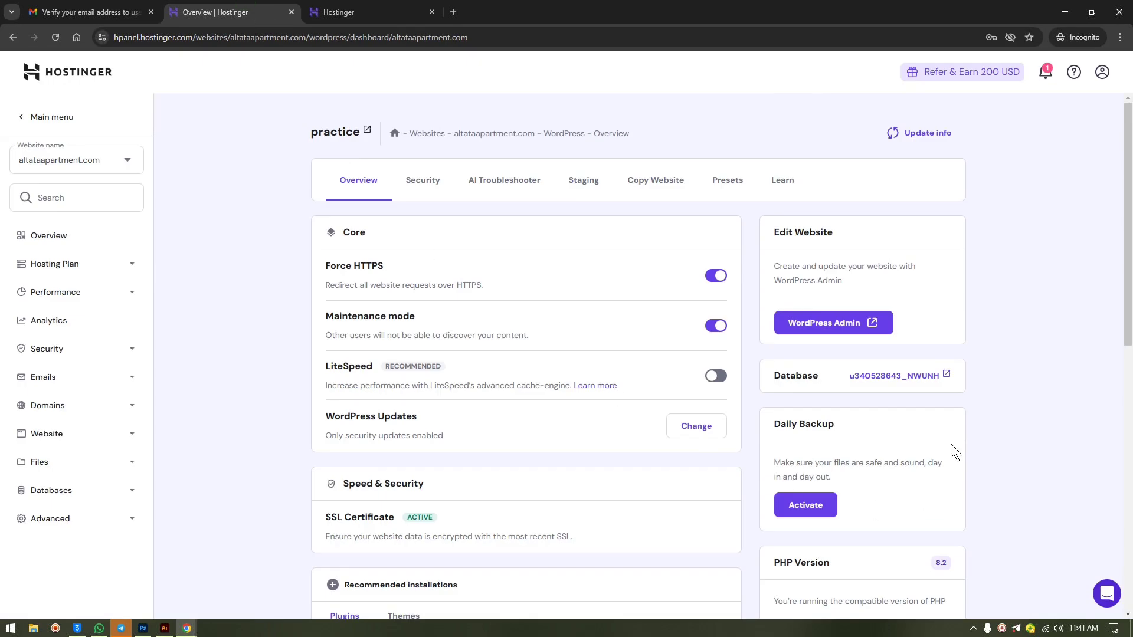
{"action": "left_click", "coordinate": [46, 117]}
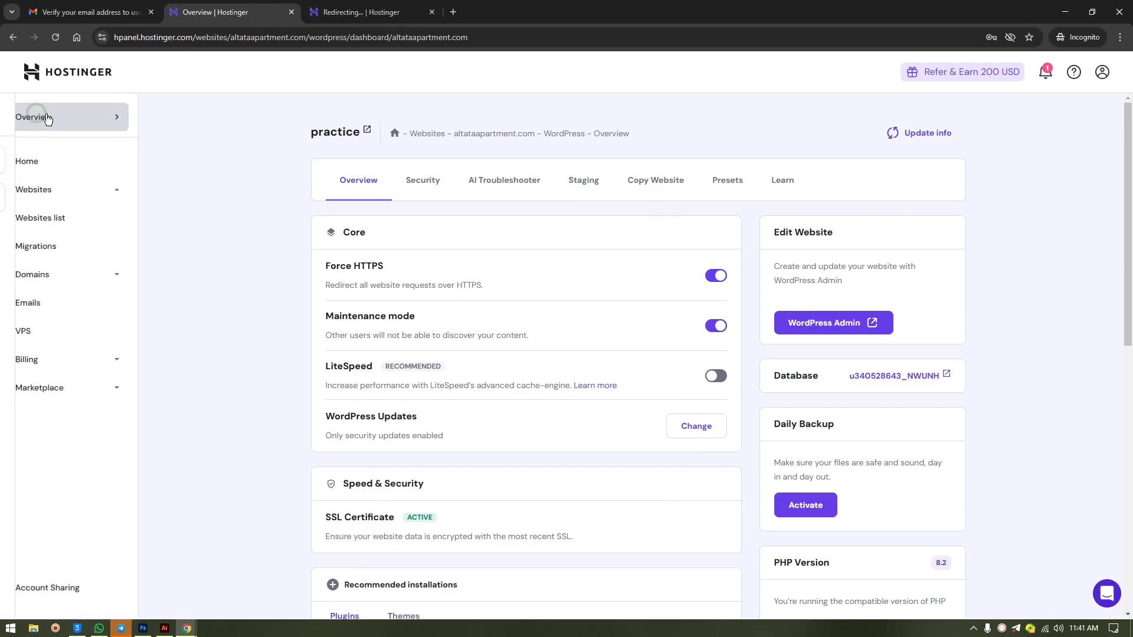
{"action": "left_click", "coordinate": [41, 161]}
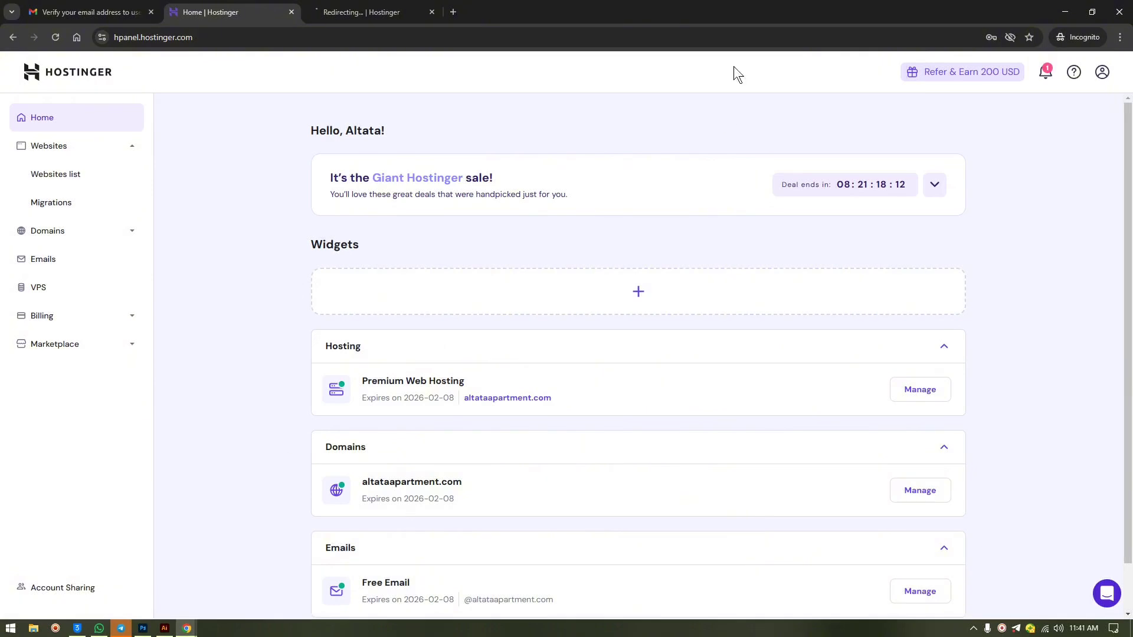
{"action": "left_click", "coordinate": [924, 392]}
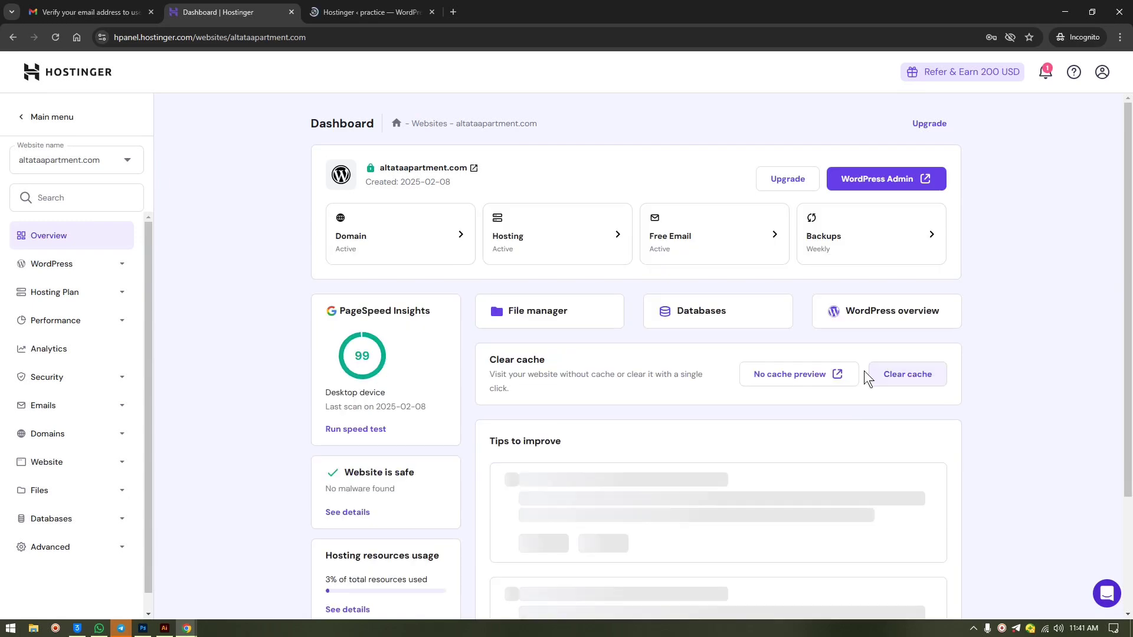
{"action": "left_click", "coordinate": [884, 318]}
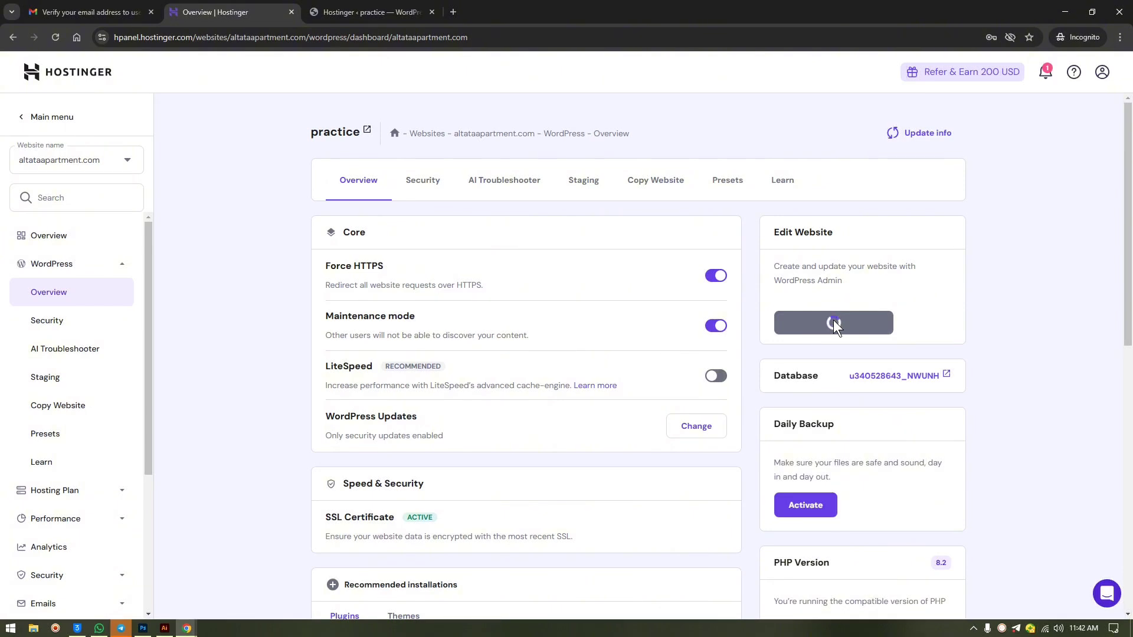
- Scroll through the Hostinger WordPress overview, then go back to the WordPress admin tab
{"action": "left_click", "coordinate": [345, 12]}
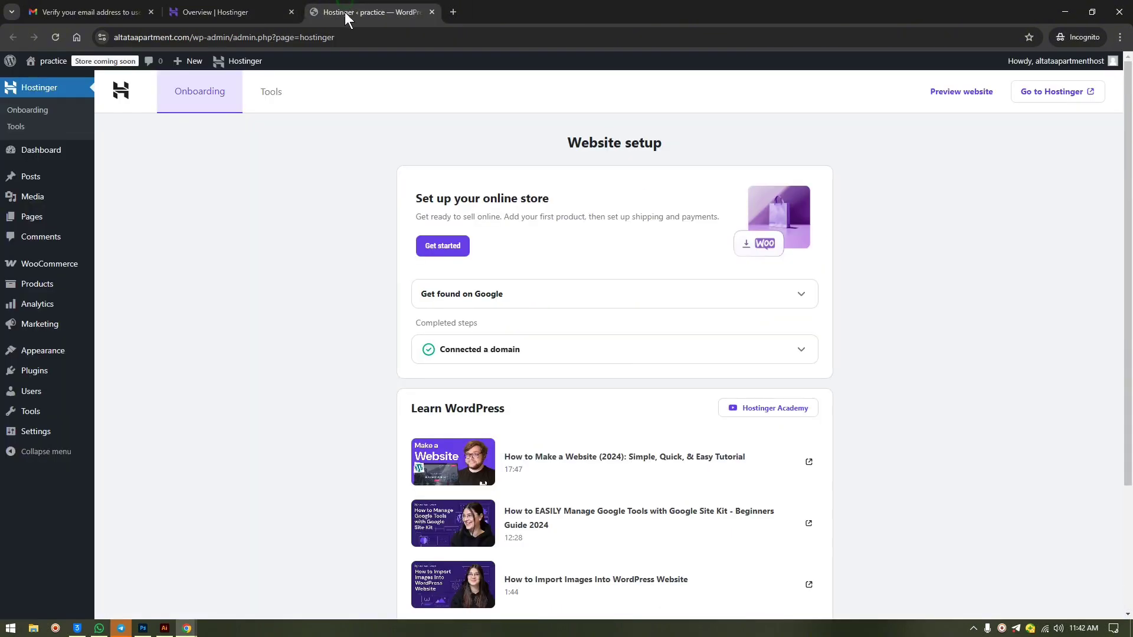
{"action": "left_click", "coordinate": [215, 11]}
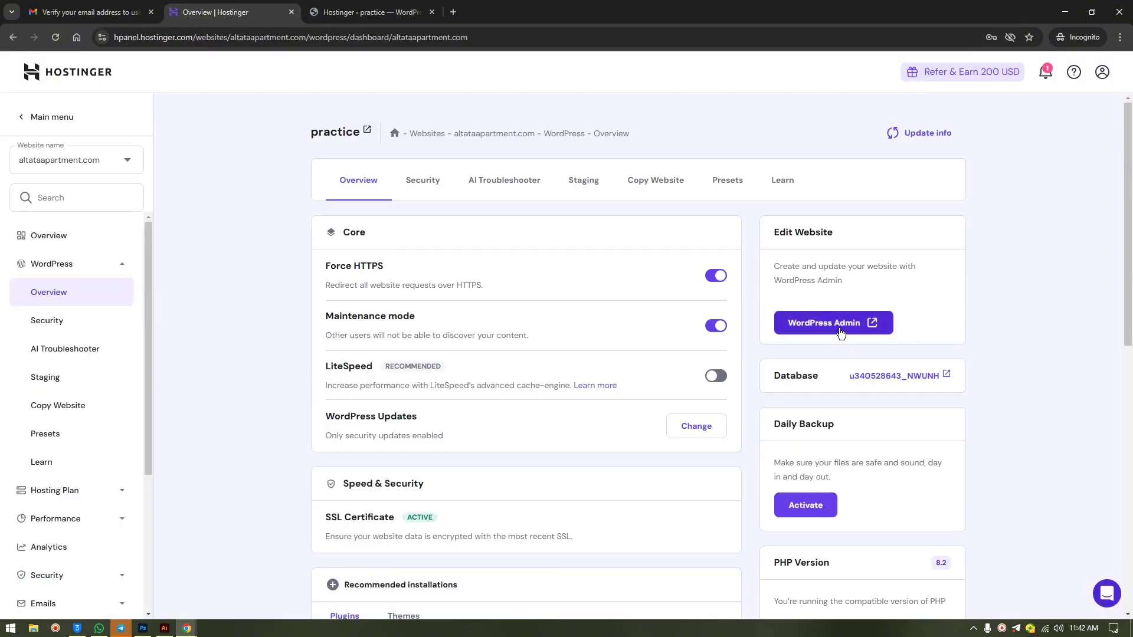
{"action": "scroll", "coordinate": [840, 332], "scroll_direction": "down", "scroll_amount": 4}
{"action": "scroll", "coordinate": [842, 328], "scroll_direction": "up", "scroll_amount": 4}
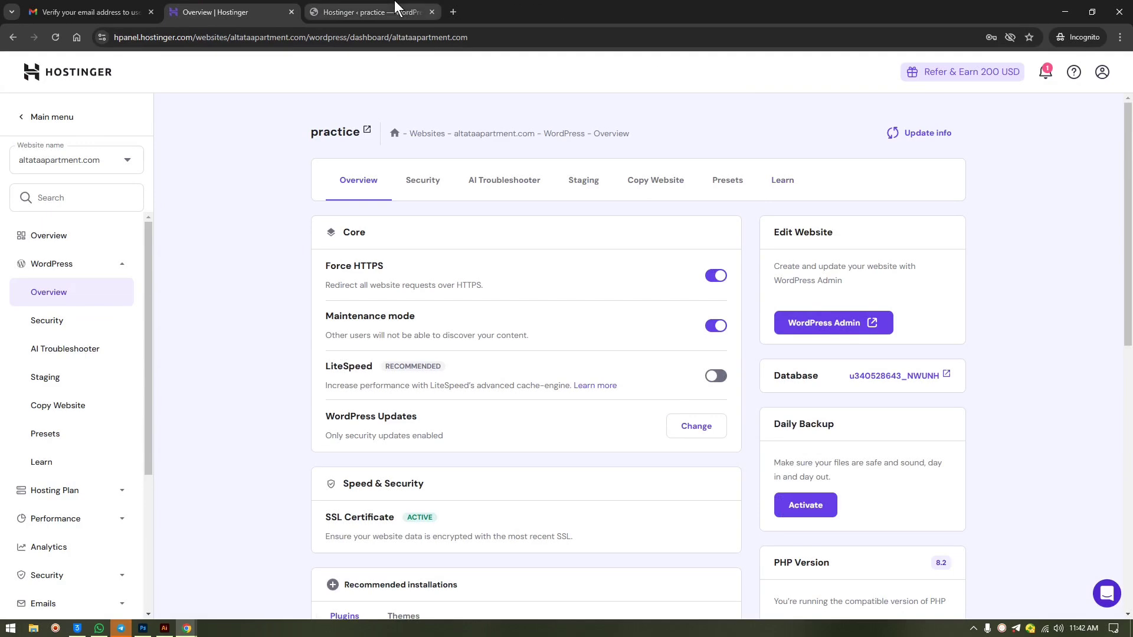
{"action": "scroll", "coordinate": [863, 451], "scroll_direction": "down", "scroll_amount": 3}
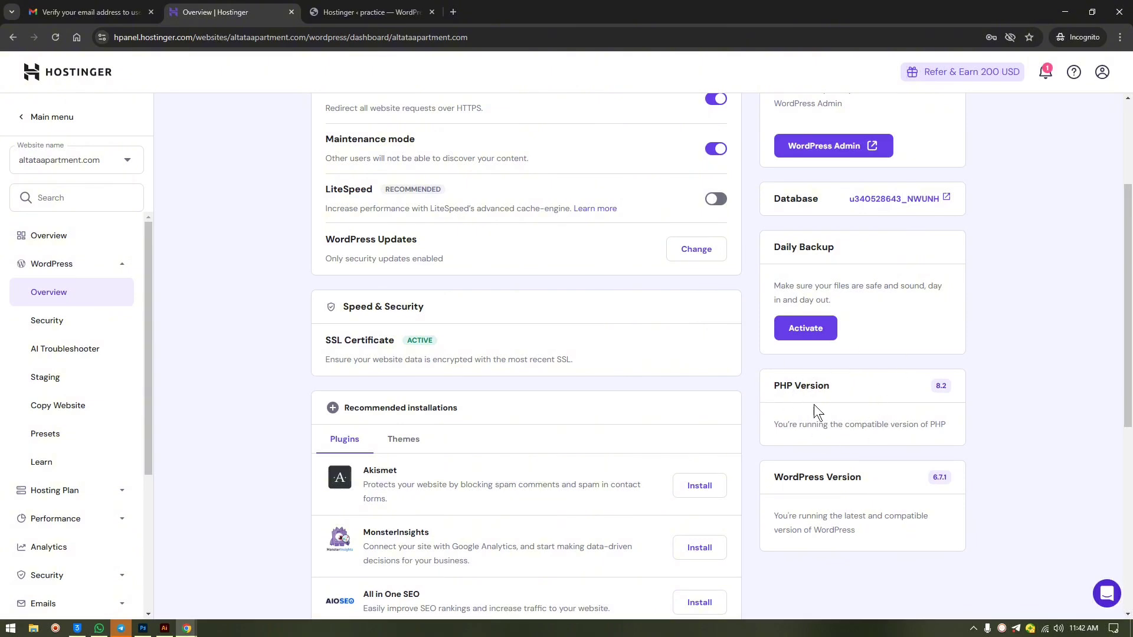
{"action": "left_click", "coordinate": [367, 8]}
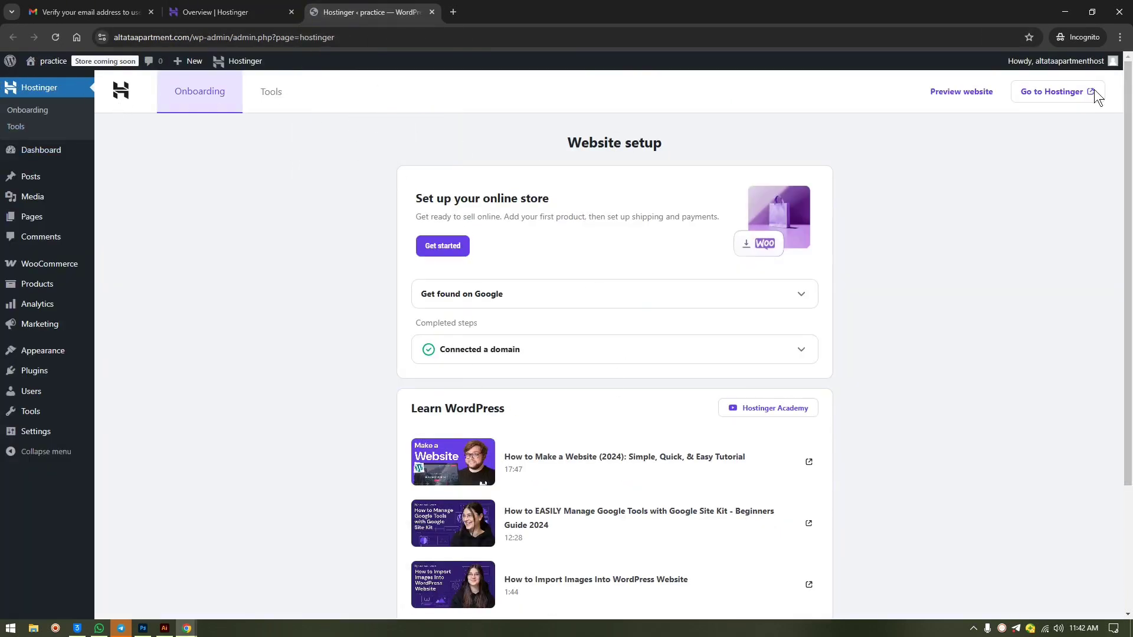
- Search plugins for 'elementor', then install and activate Elementor Website Builder
{"action": "left_click", "coordinate": [33, 374]}
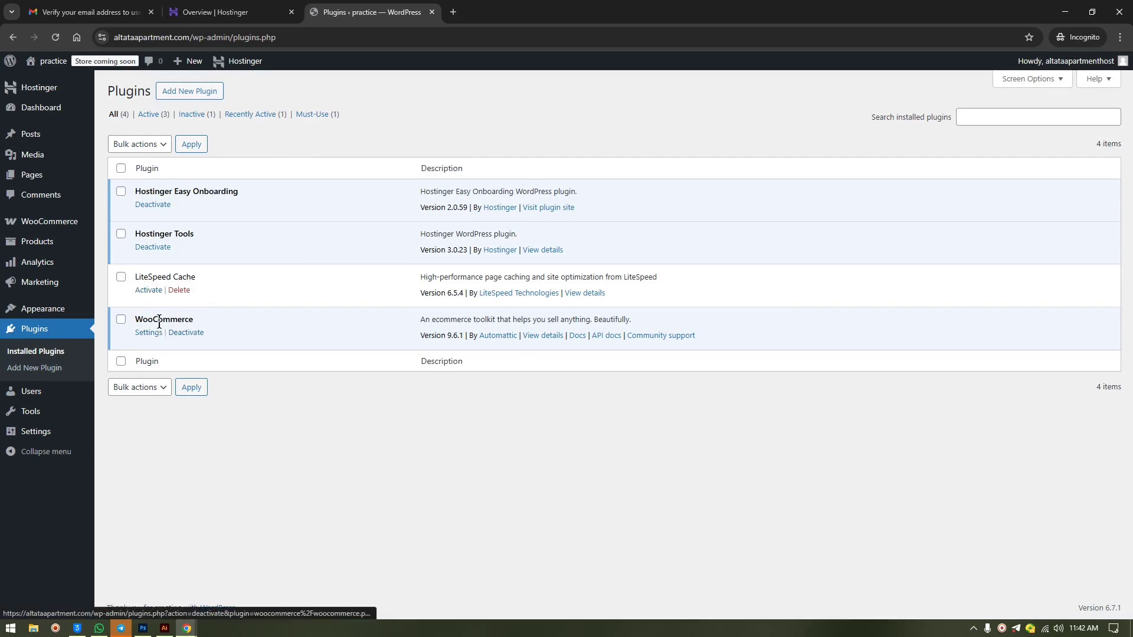
{"action": "mouse_move", "coordinate": [55, 61]}
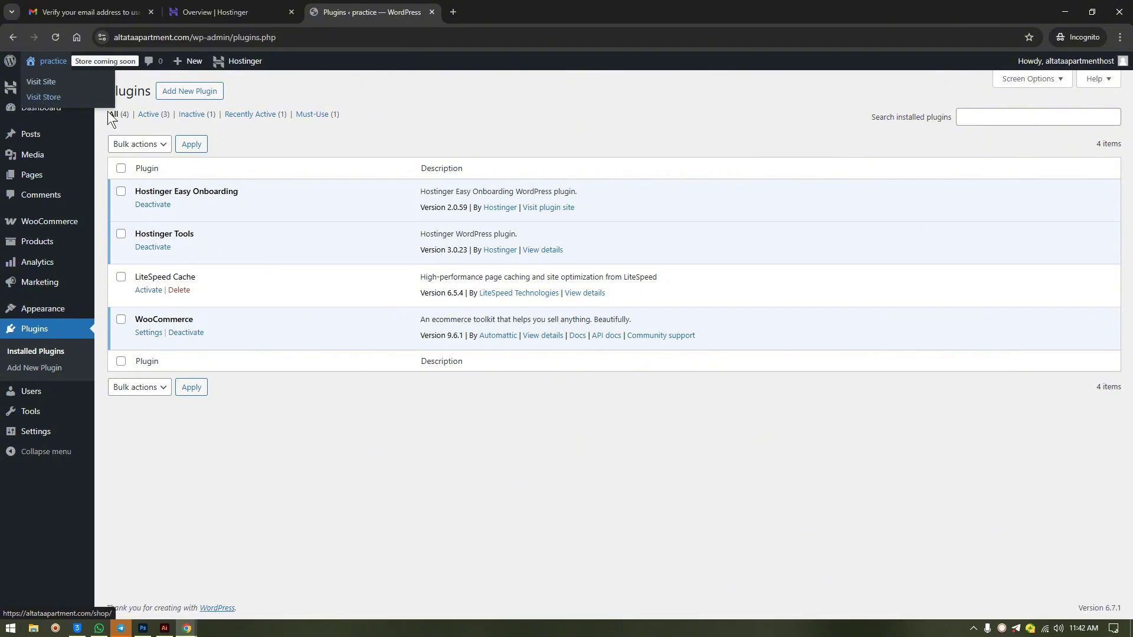
{"action": "left_click", "coordinate": [189, 97]}
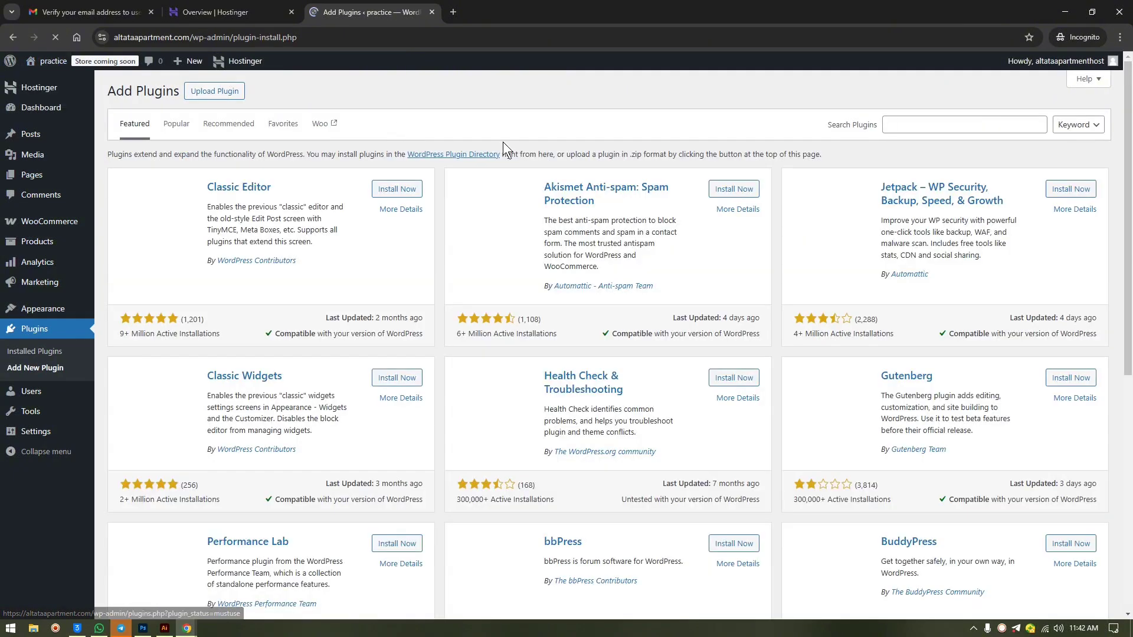
{"action": "left_click", "coordinate": [964, 122]}
{"action": "type", "text": "e"}
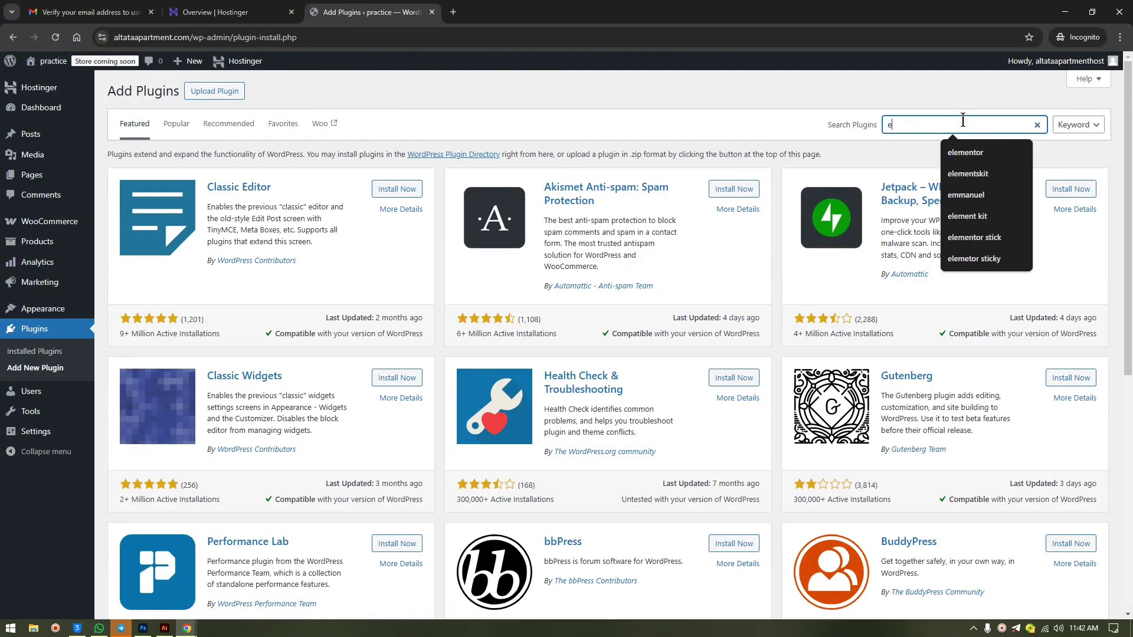
{"action": "type", "text": "lementor"}
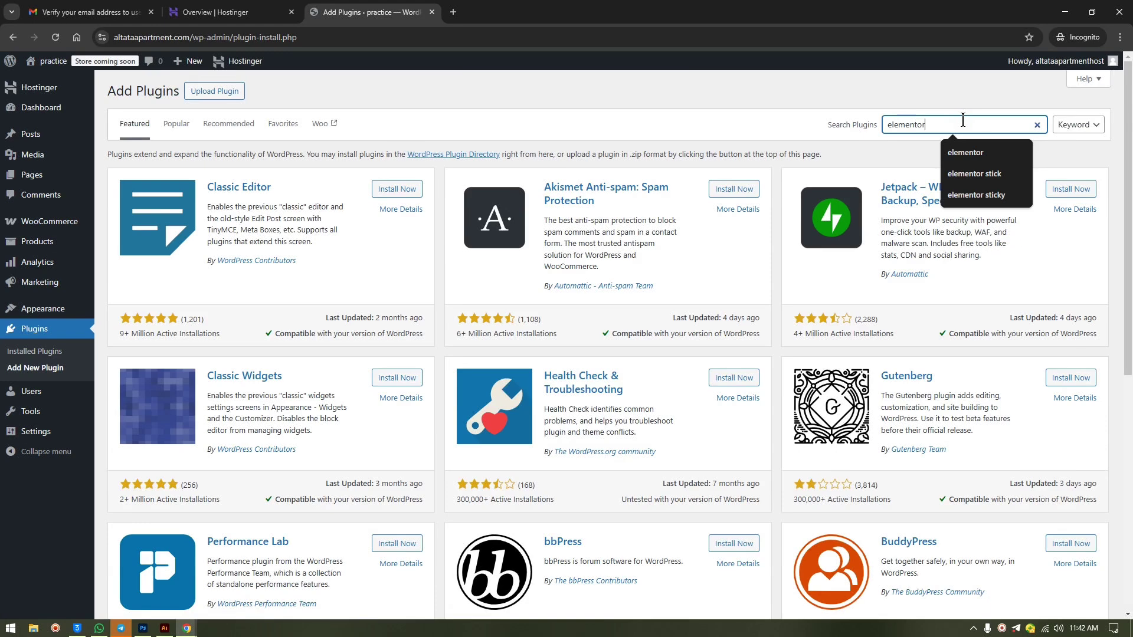
{"action": "key", "text": "Return"}
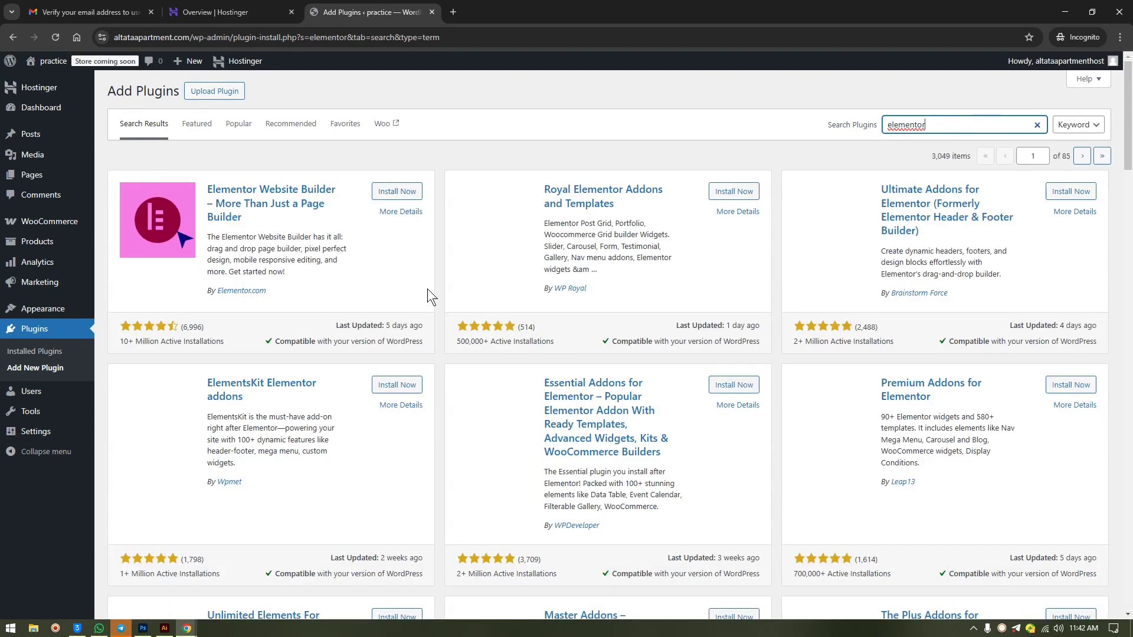
{"action": "left_click", "coordinate": [391, 191]}
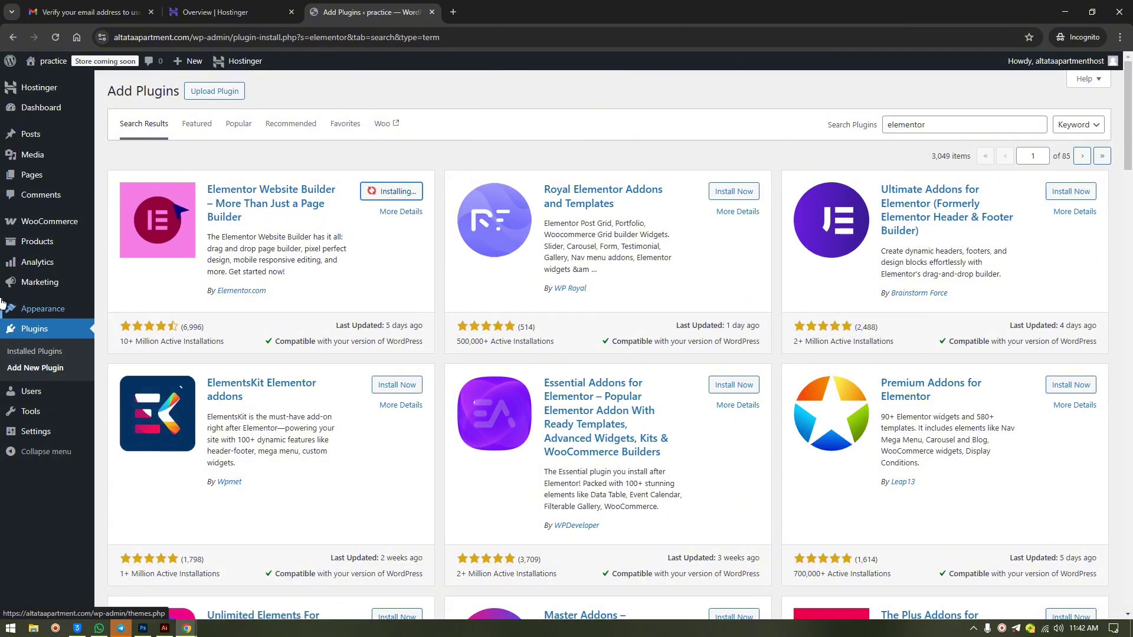
{"action": "mouse_move", "coordinate": [17, 217]}
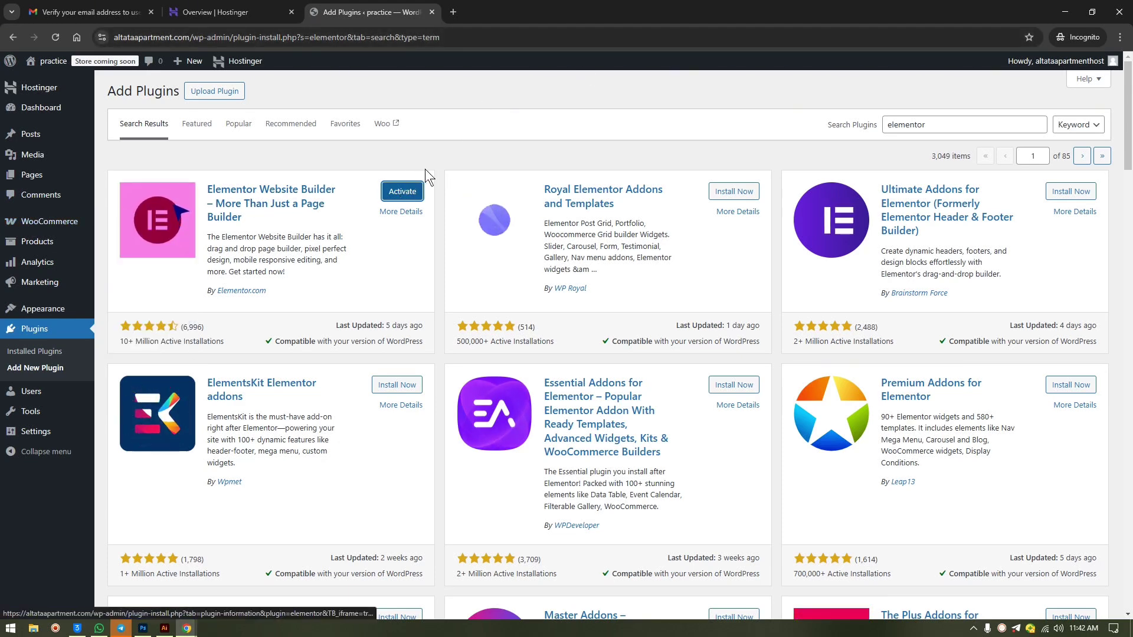
{"action": "left_click", "coordinate": [402, 190]}
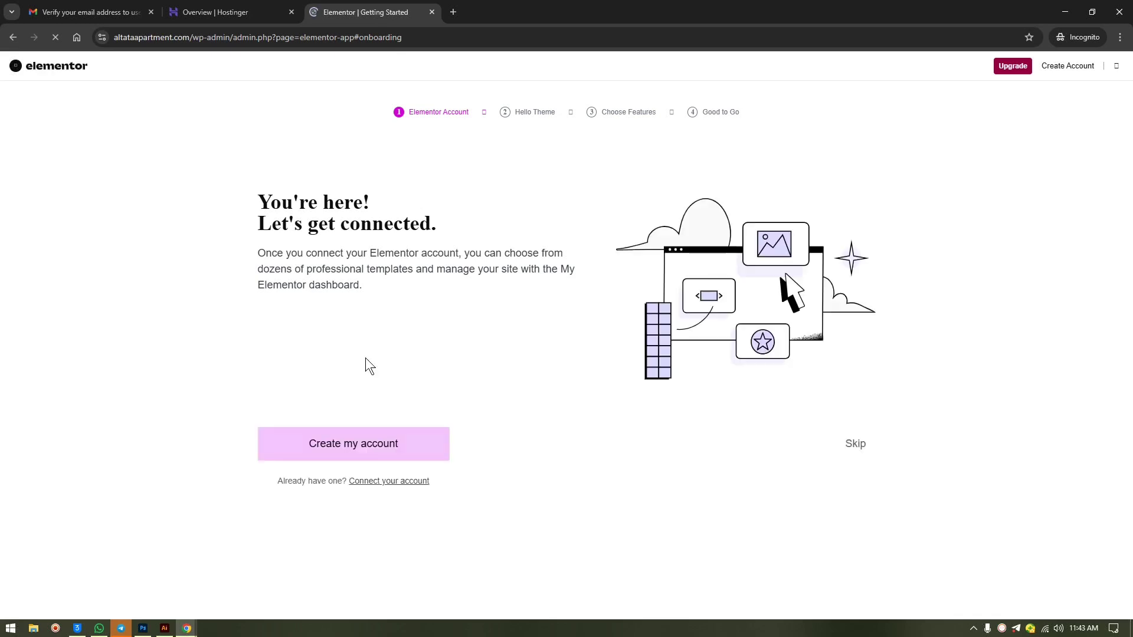
- Skip the account and Pro-feature steps, continue with the Hello theme, and close the wizard
{"action": "left_click", "coordinate": [854, 450]}
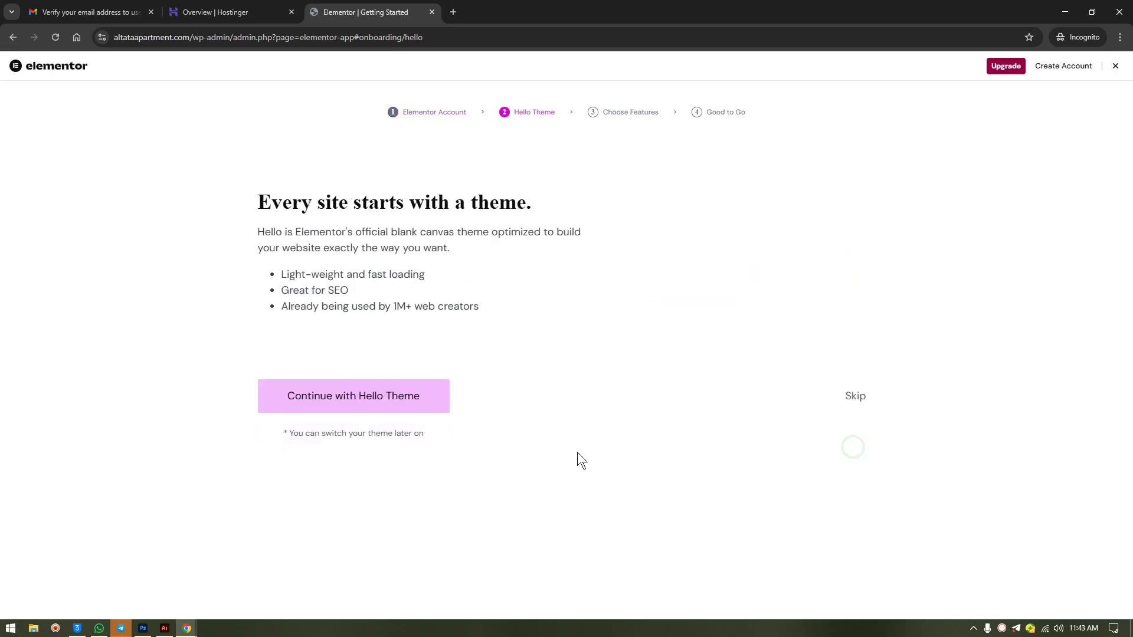
{"action": "left_click", "coordinate": [346, 448]}
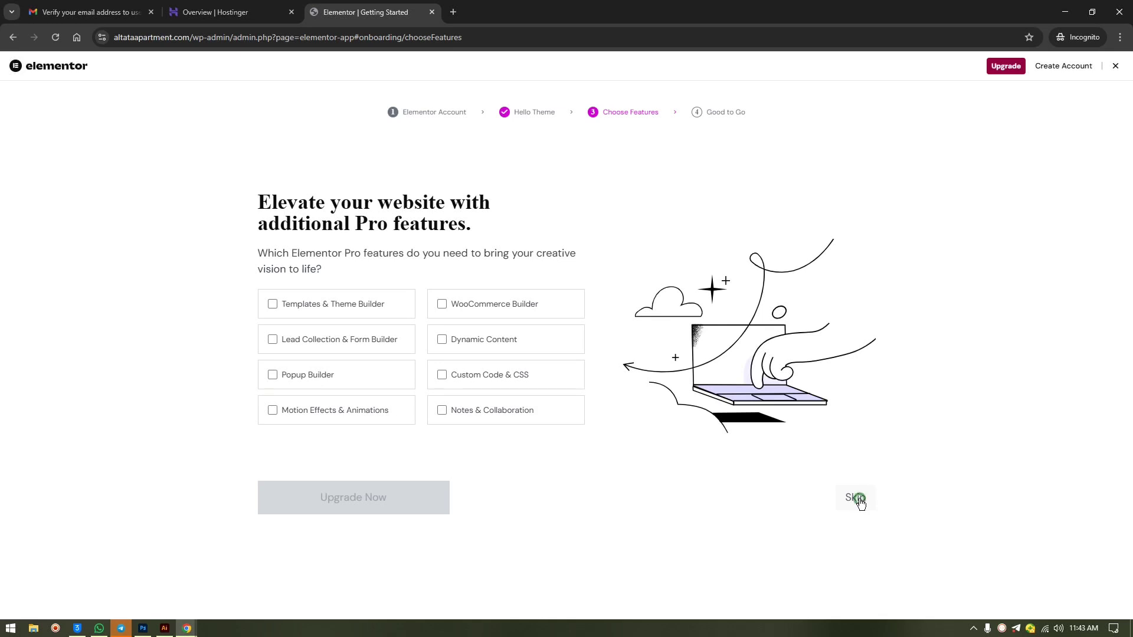
{"action": "left_click", "coordinate": [856, 498]}
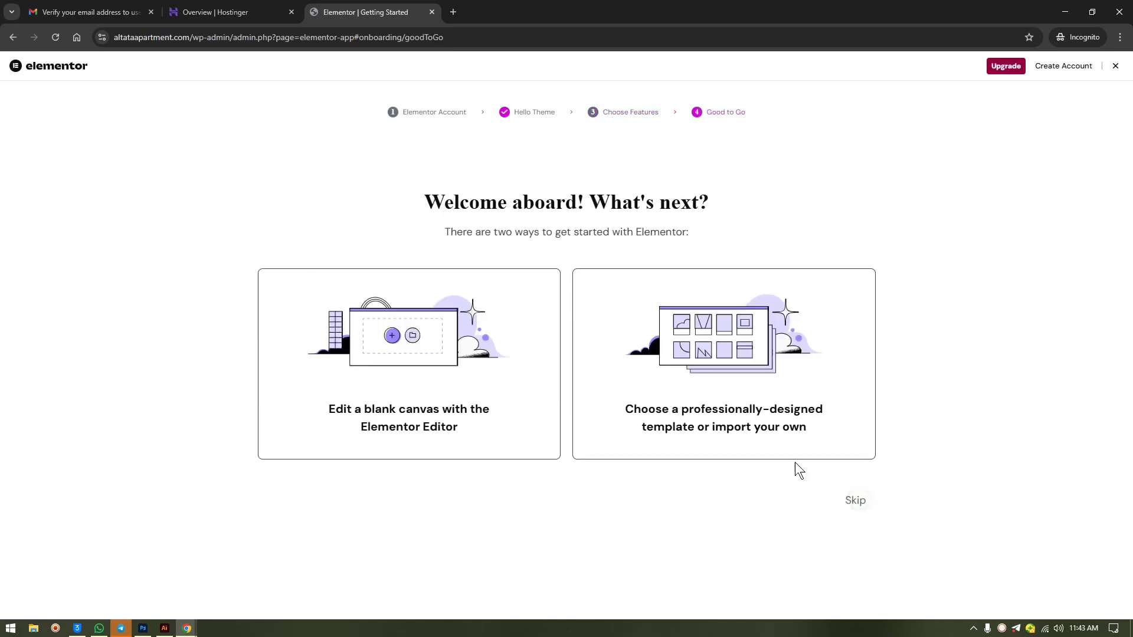
{"action": "left_click", "coordinate": [1115, 66]}
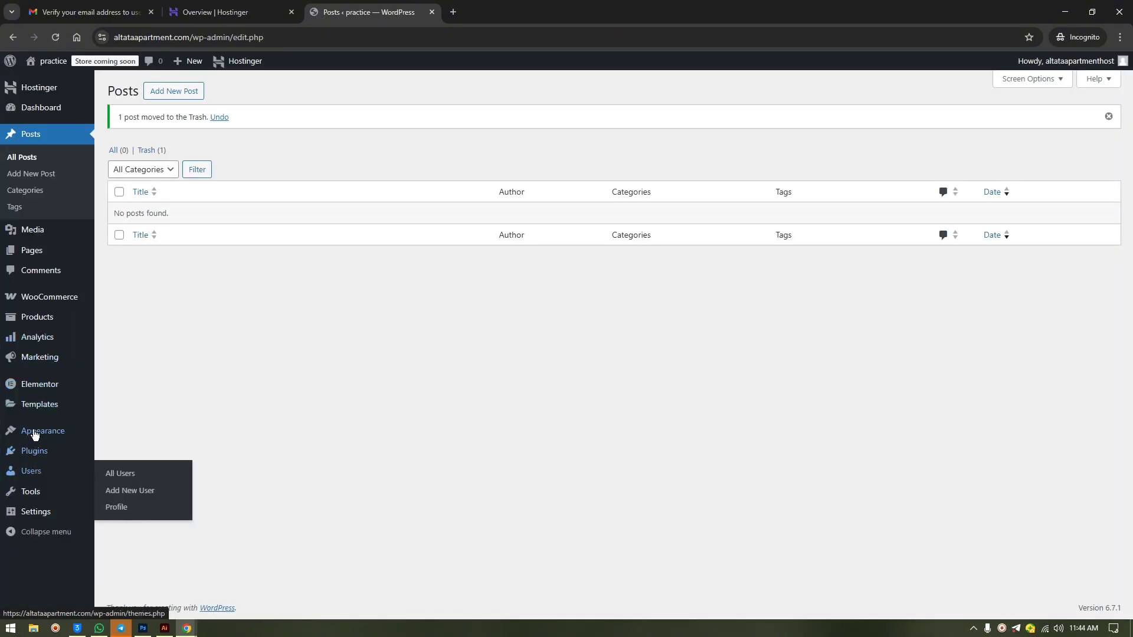
- Delete the Twenty Twenty-Five theme from Appearance > Themes
{"action": "mouse_move", "coordinate": [35, 432]}
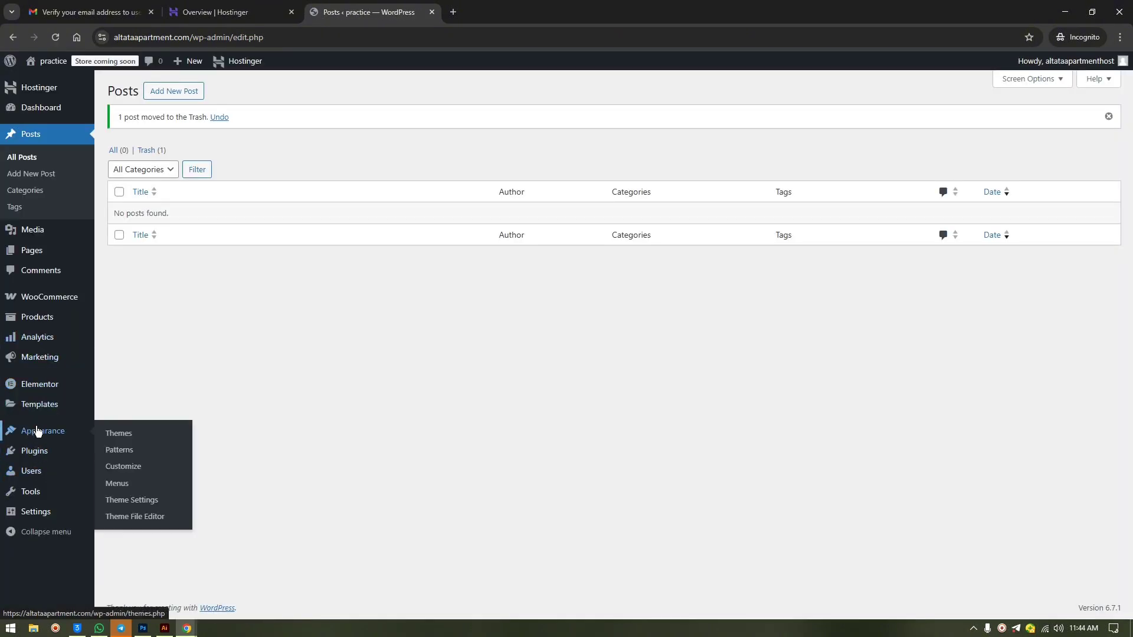
{"action": "left_click", "coordinate": [127, 439]}
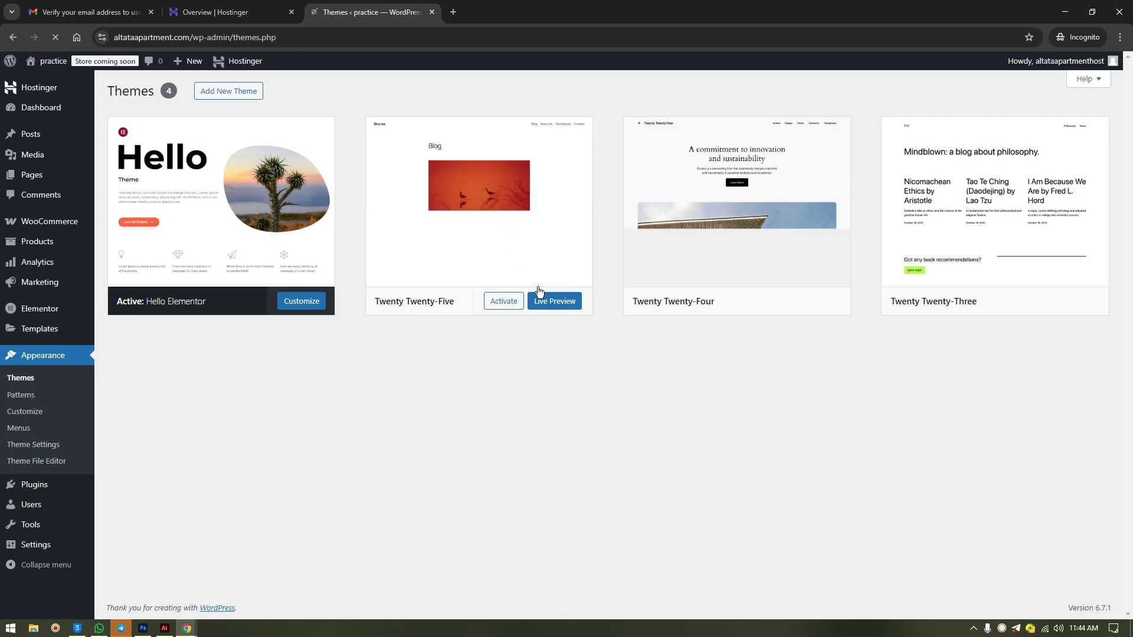
{"action": "left_click", "coordinate": [533, 277]}
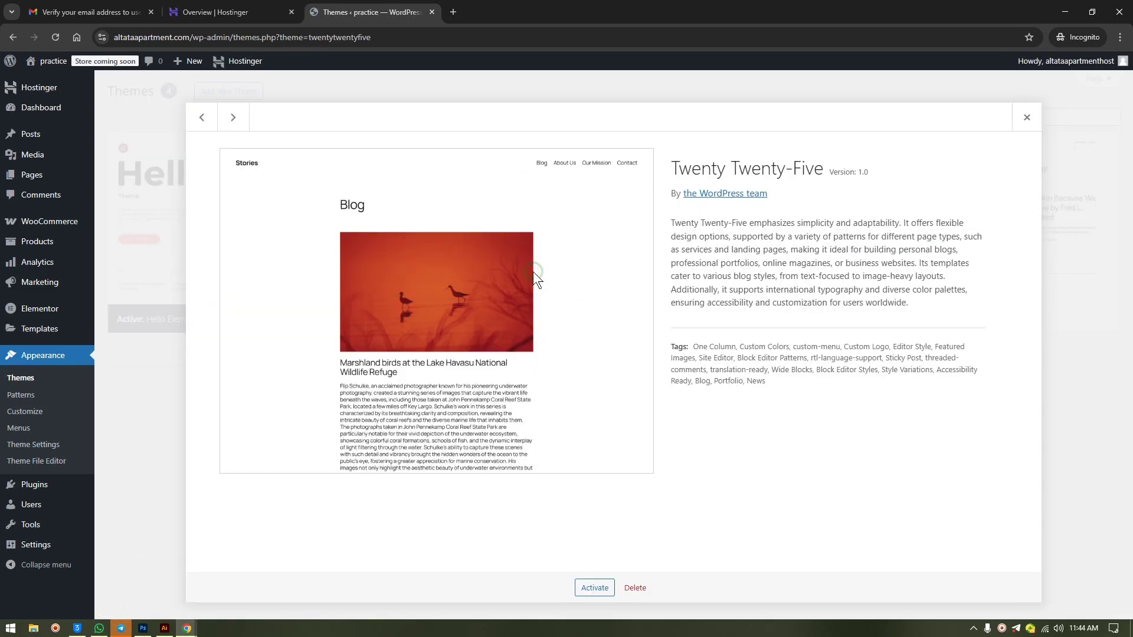
{"action": "left_click", "coordinate": [635, 587]}
{"action": "left_click", "coordinate": [618, 135]}
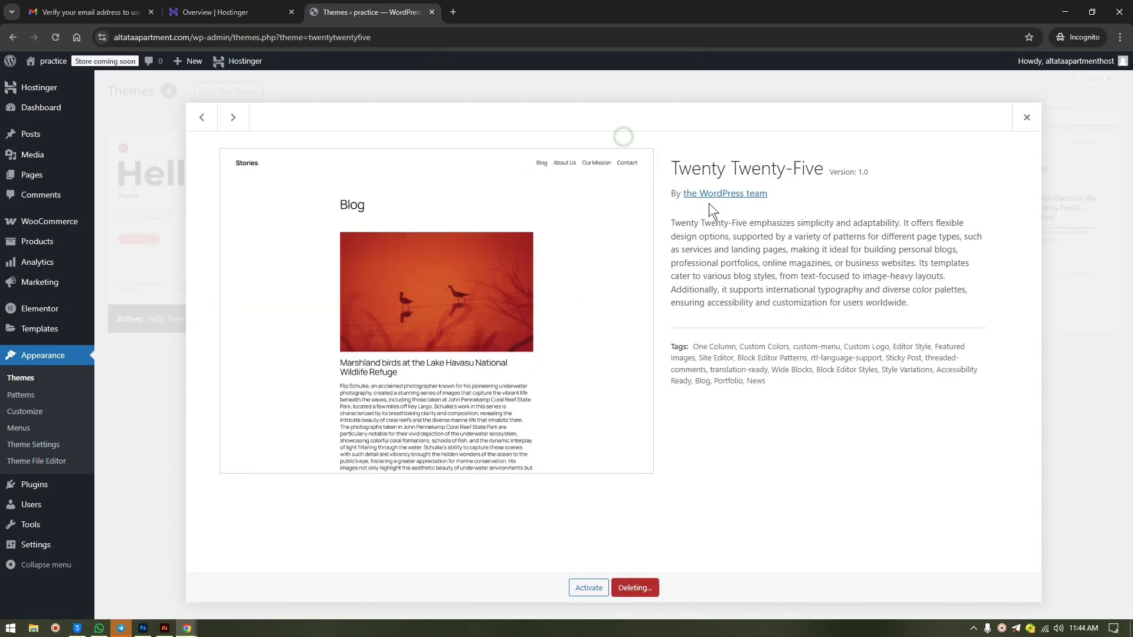
- Delete the Twenty Twenty-Four and Twenty Twenty-Three themes, then go to Pages
{"action": "left_click", "coordinate": [488, 253]}
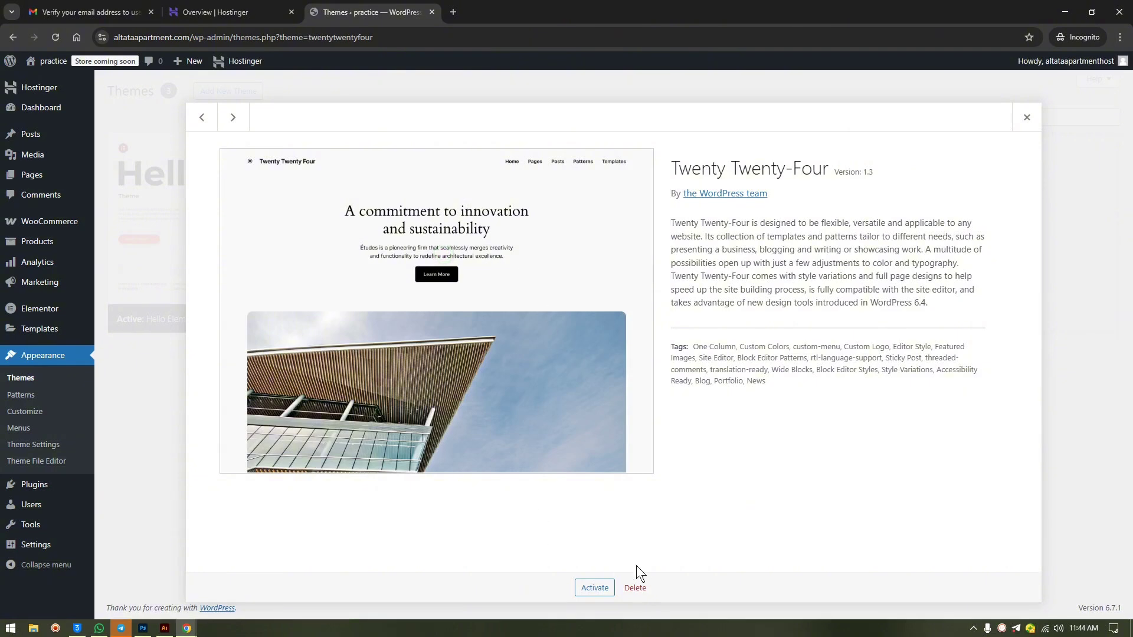
{"action": "left_click", "coordinate": [634, 588]}
{"action": "left_click", "coordinate": [616, 138]}
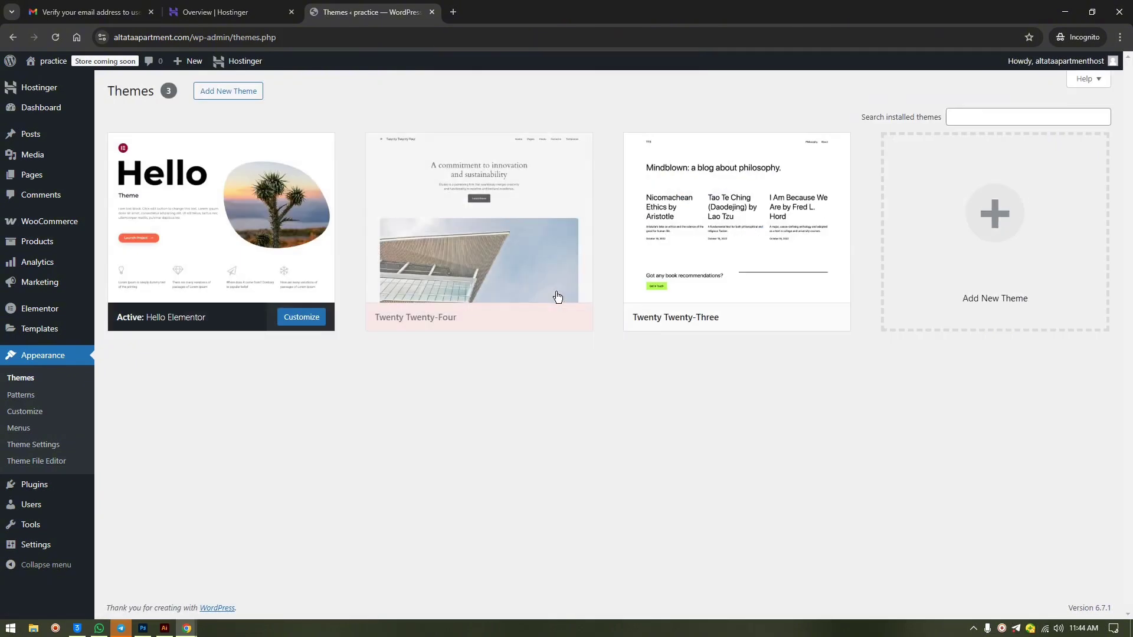
{"action": "left_click", "coordinate": [553, 275]}
{"action": "left_click", "coordinate": [635, 588]}
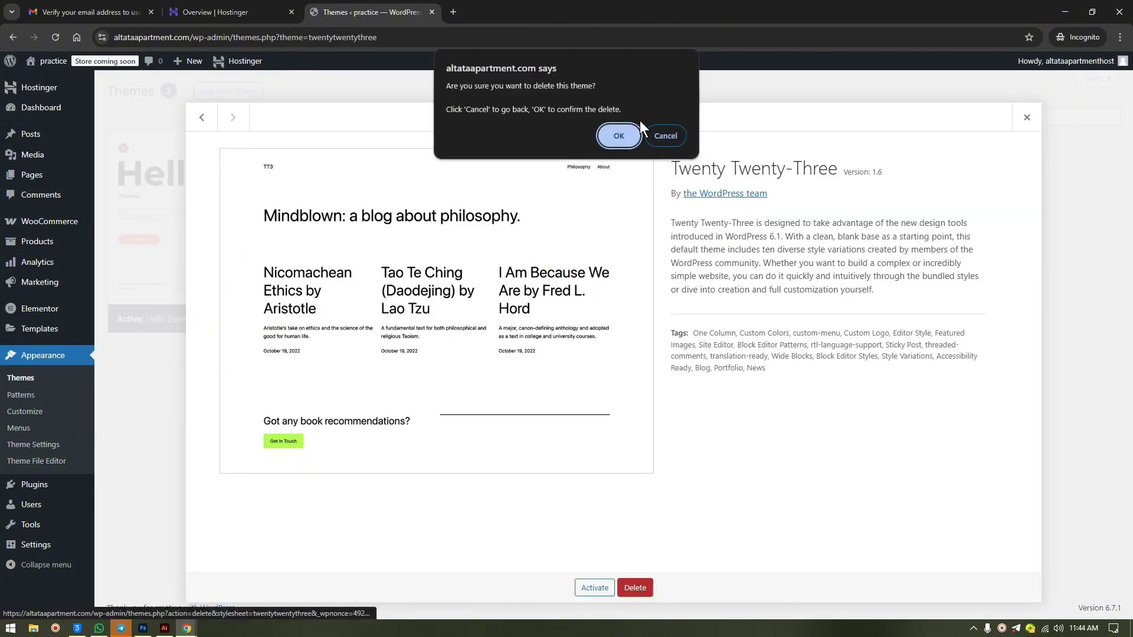
{"action": "left_click", "coordinate": [624, 138]}
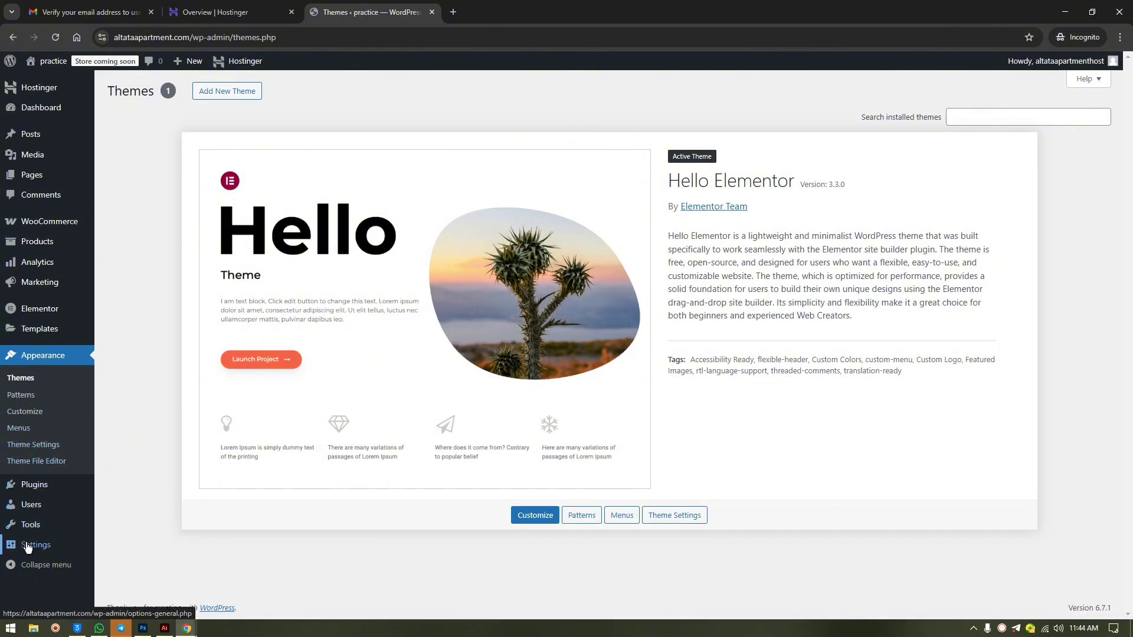
{"action": "left_click", "coordinate": [36, 182]}
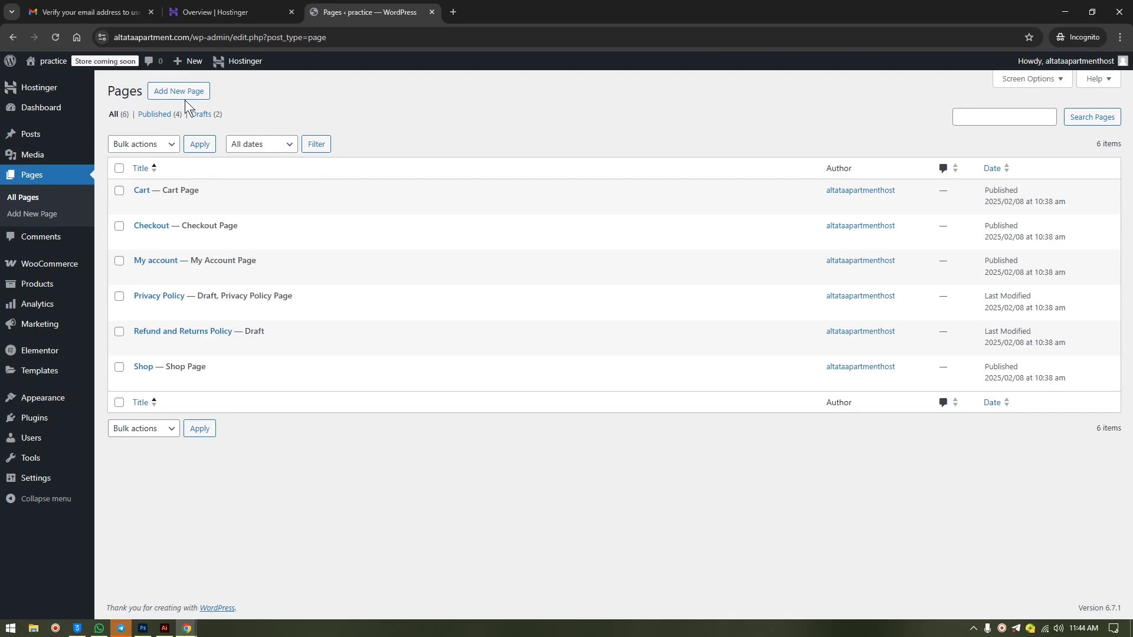
- Dismiss the welcome guide, title a new page 'Home', publish it, and return to Pages
{"action": "left_click", "coordinate": [183, 92]}
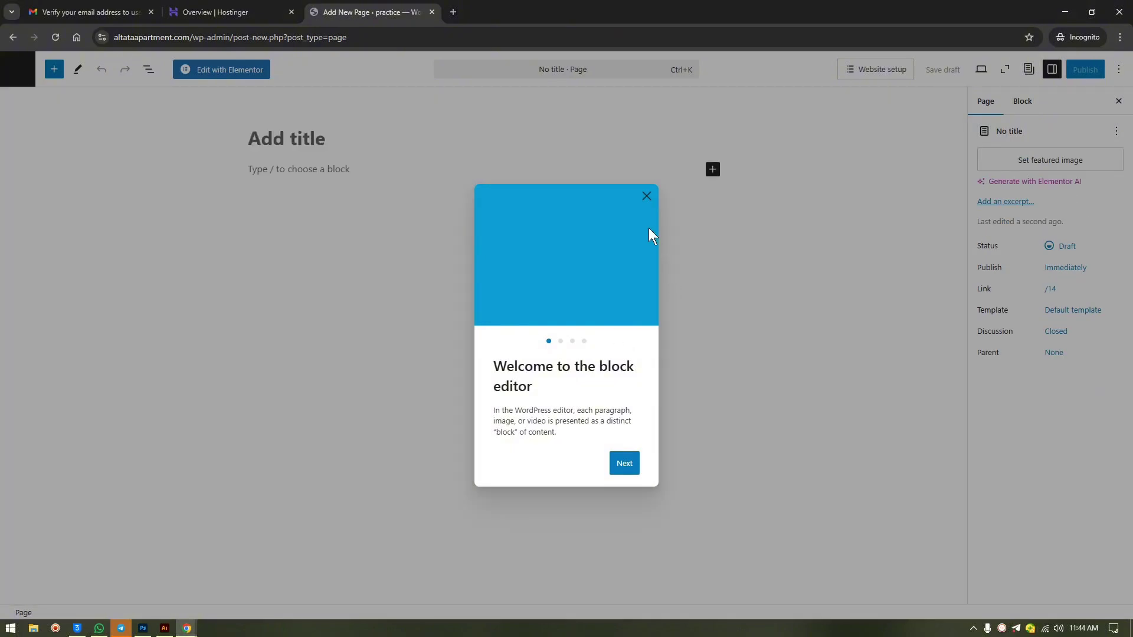
{"action": "left_click", "coordinate": [646, 196]}
{"action": "left_click", "coordinate": [279, 138]}
{"action": "type", "text": "H"}
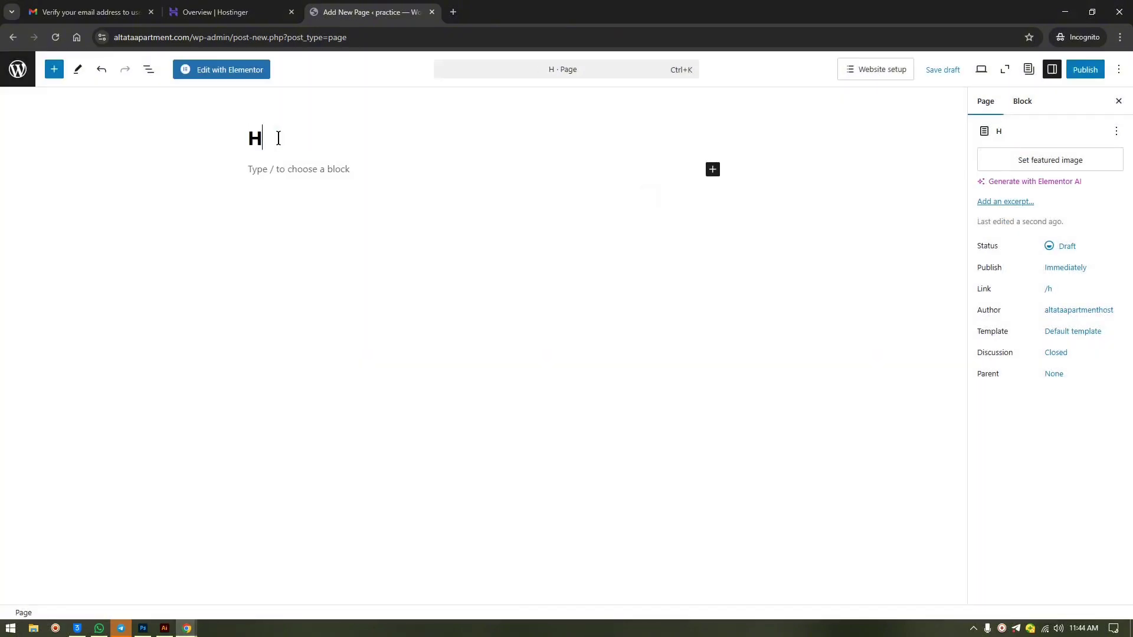
{"action": "type", "text": "ome"}
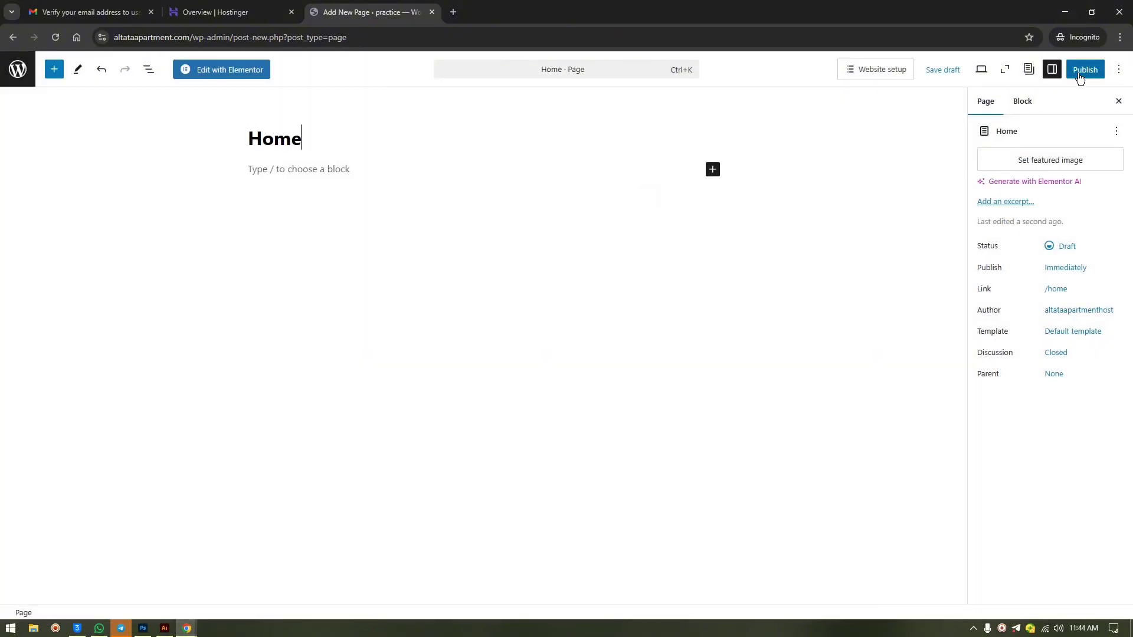
{"action": "left_click", "coordinate": [1080, 79]}
{"action": "left_click", "coordinate": [1081, 75]}
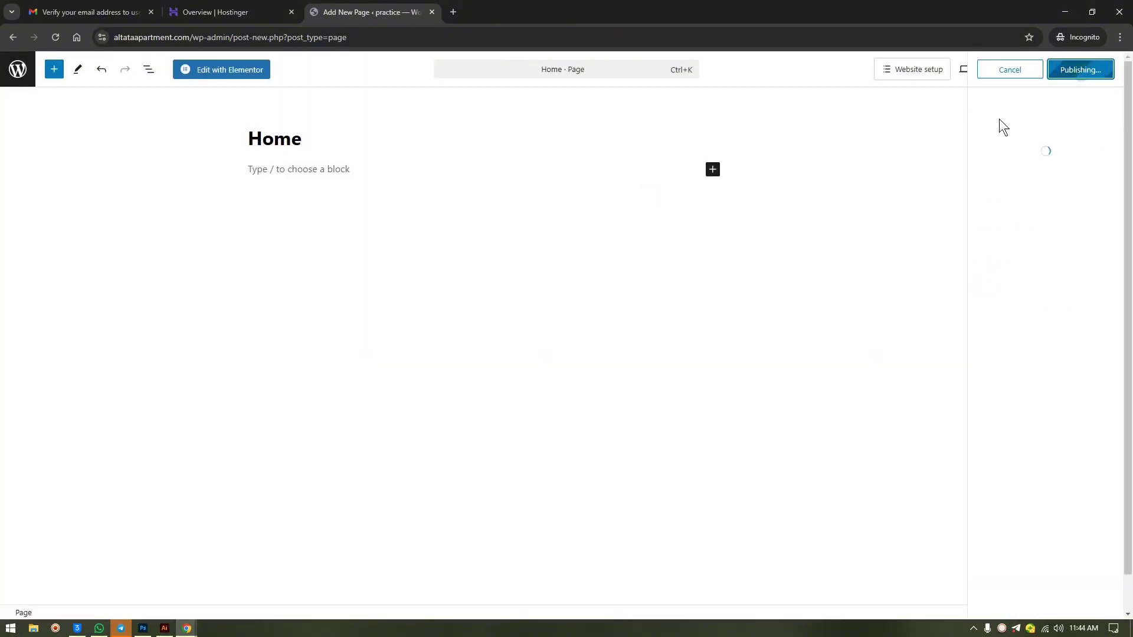
{"action": "left_click", "coordinate": [10, 71]}
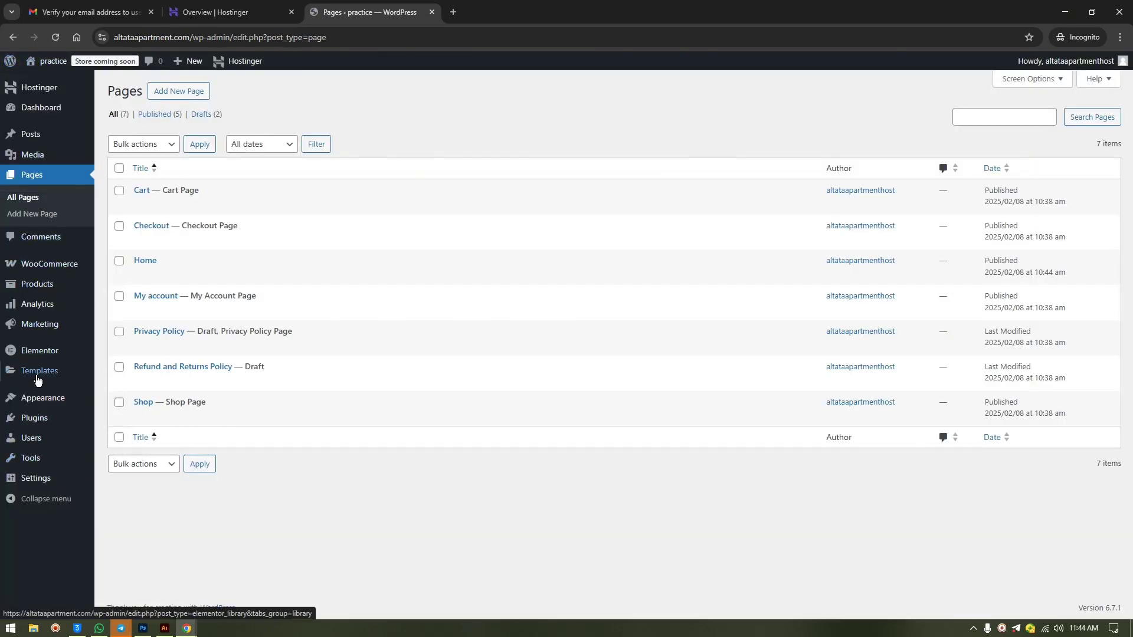
- In Reading Settings, choose 'A static page' with Home as the homepage and save
{"action": "mouse_move", "coordinate": [32, 477]}
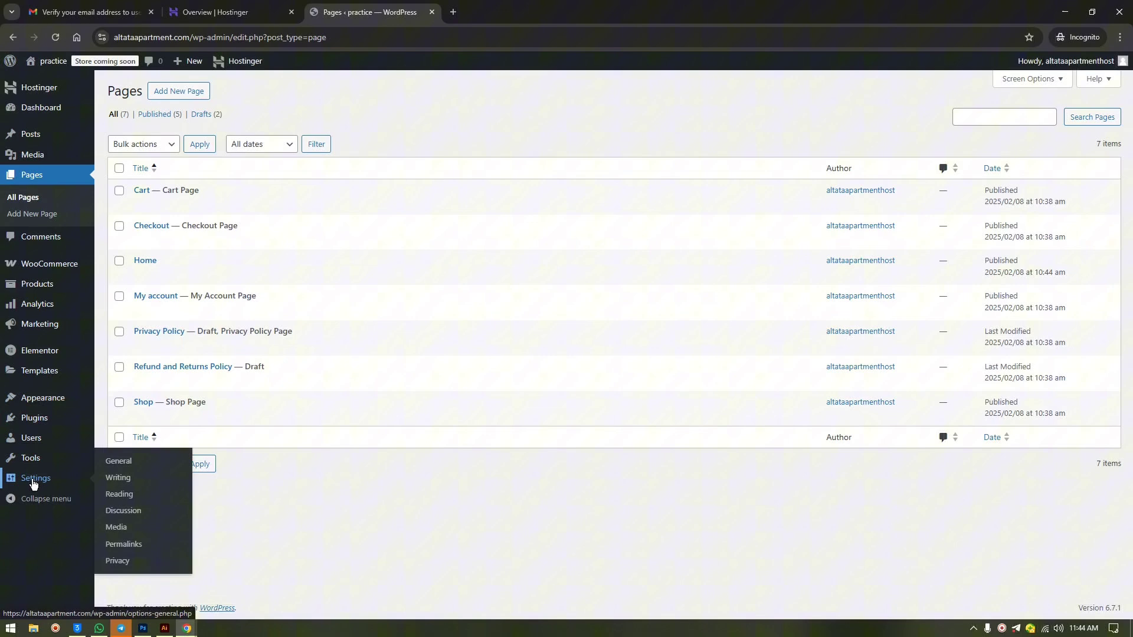
{"action": "left_click", "coordinate": [118, 497]}
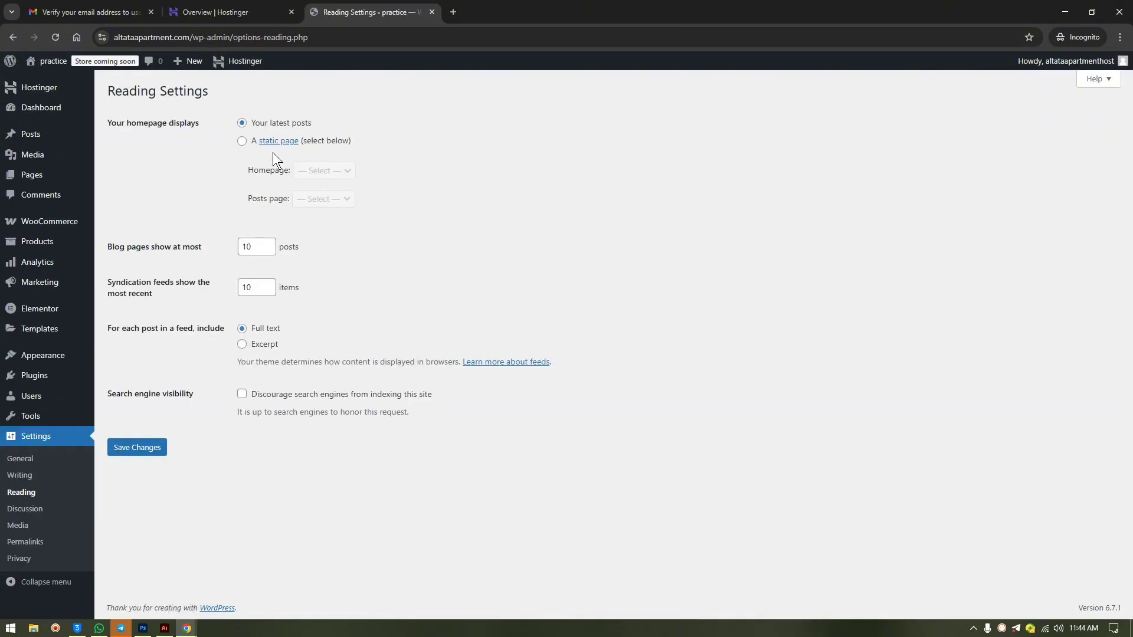
{"action": "left_click", "coordinate": [242, 141]}
{"action": "left_click", "coordinate": [334, 178]}
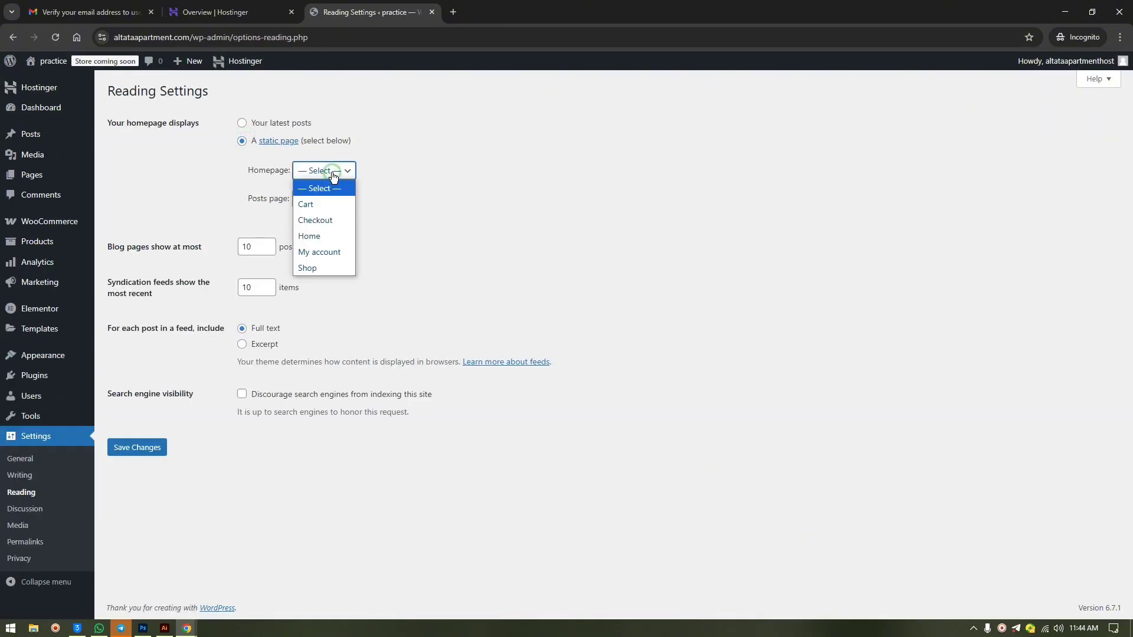
{"action": "left_click", "coordinate": [324, 238]}
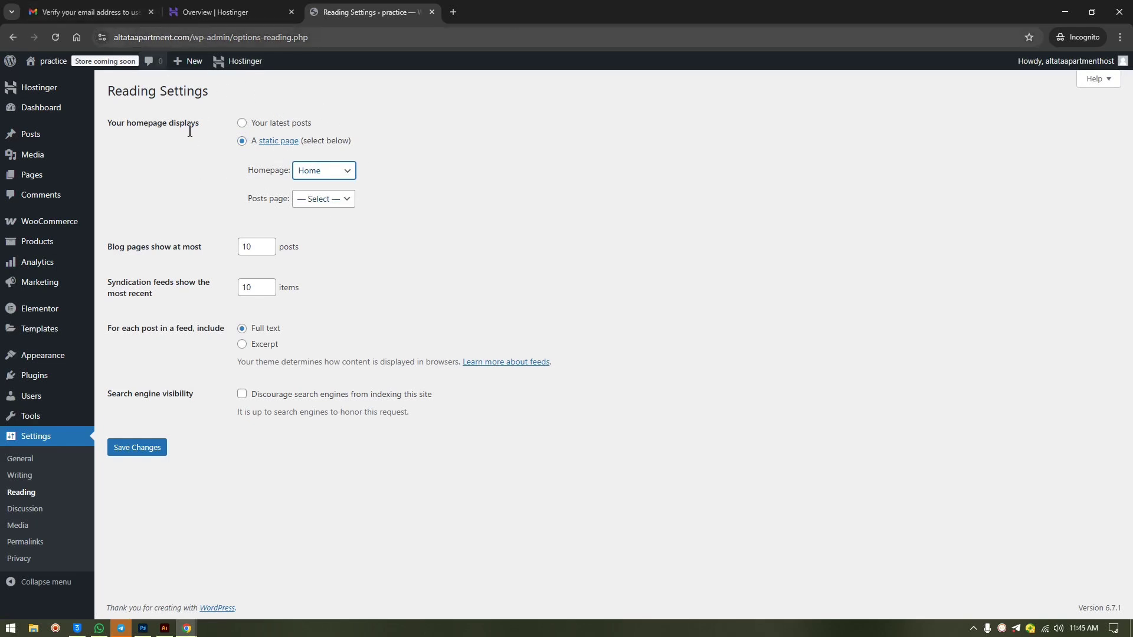
{"action": "left_click", "coordinate": [150, 448]}
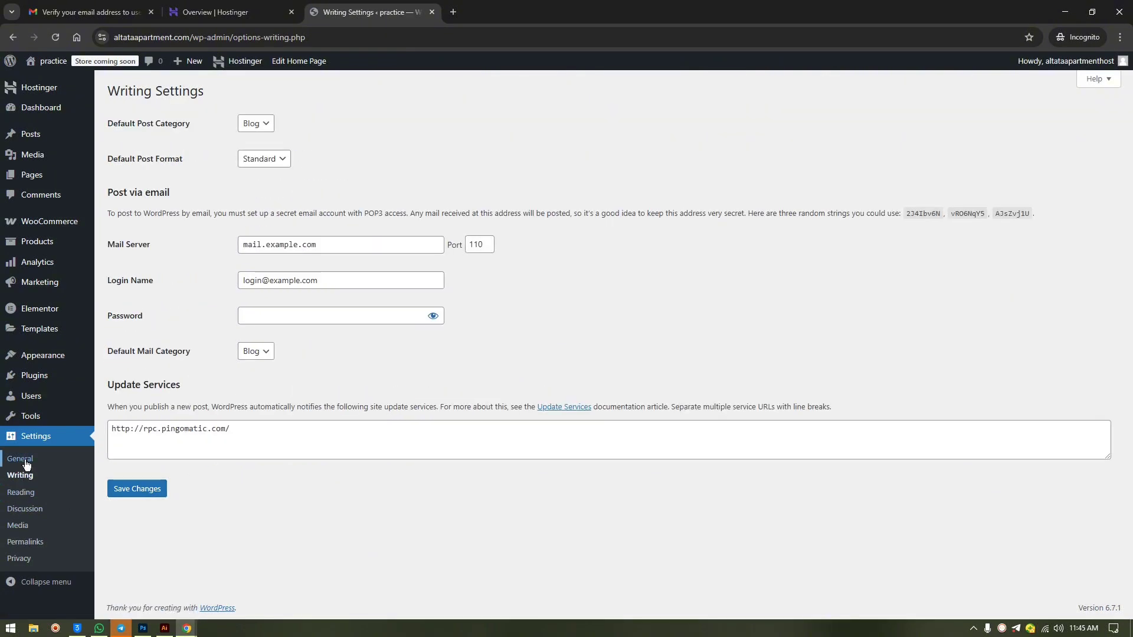
- Review the General settings' administration email, then view Permalinks set to the Post name structure
{"action": "left_click", "coordinate": [21, 459]}
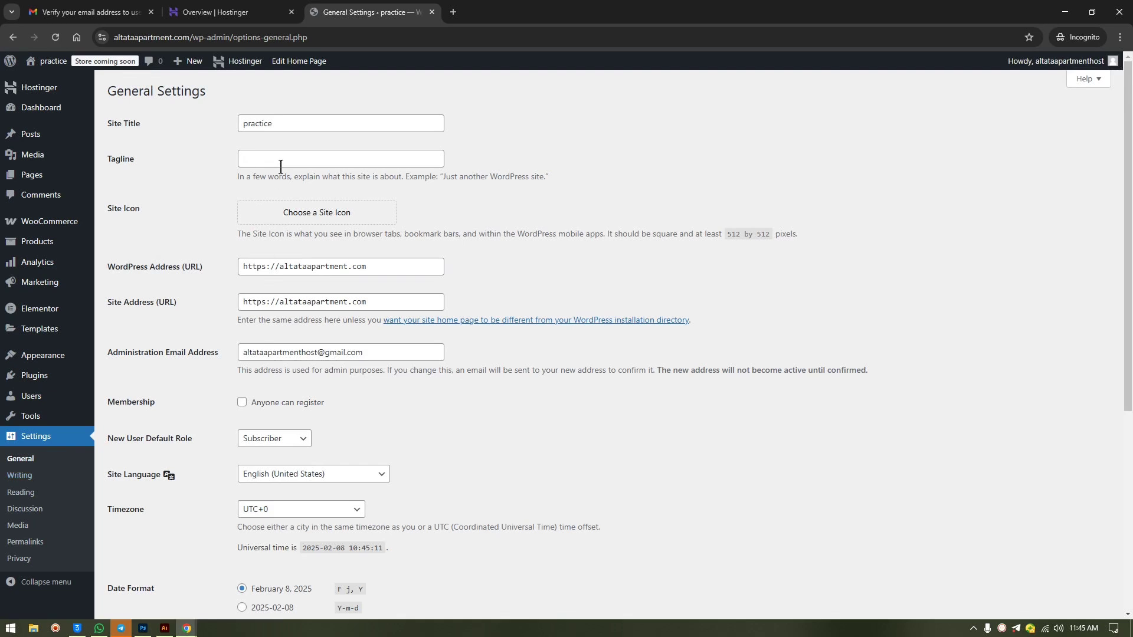
{"action": "left_click", "coordinate": [293, 354]}
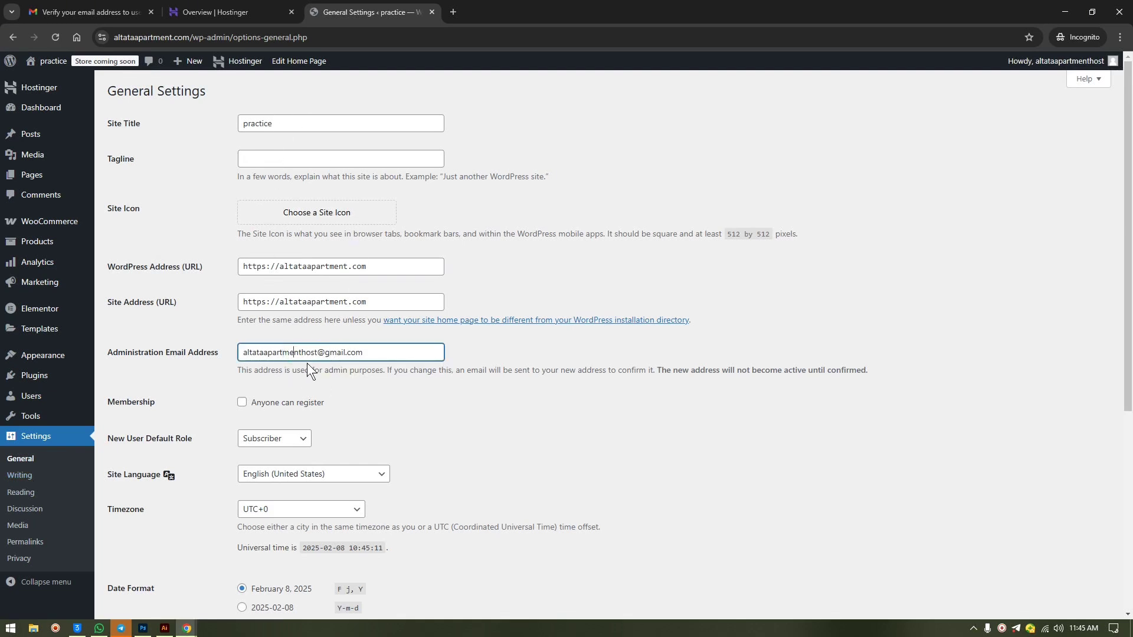
{"action": "left_click", "coordinate": [26, 541]}
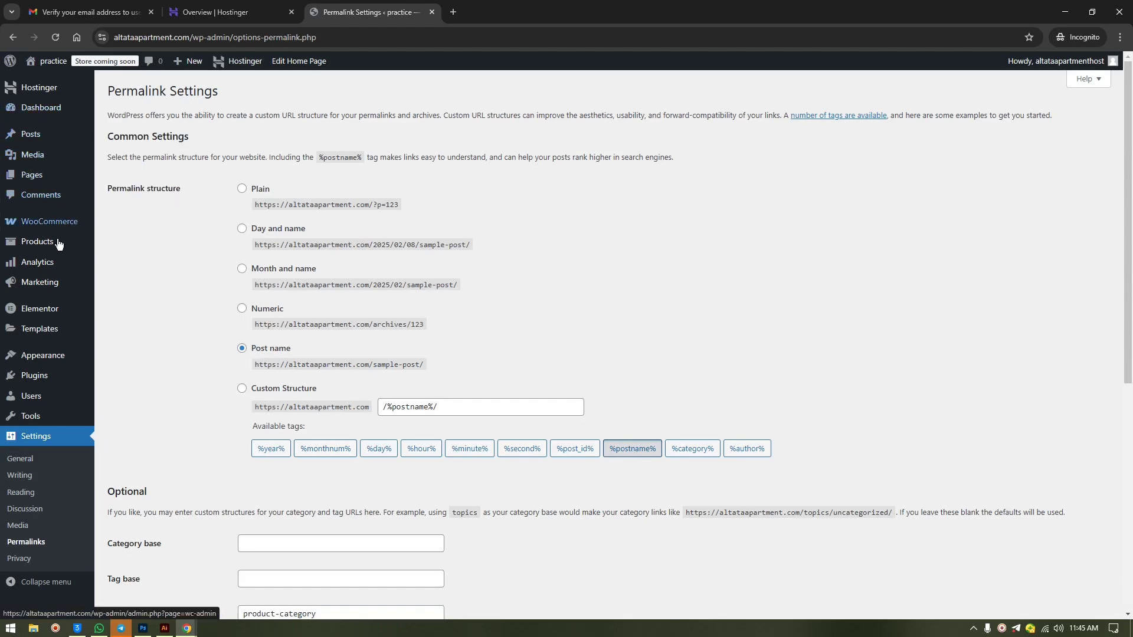
{"action": "mouse_move", "coordinate": [43, 358]}
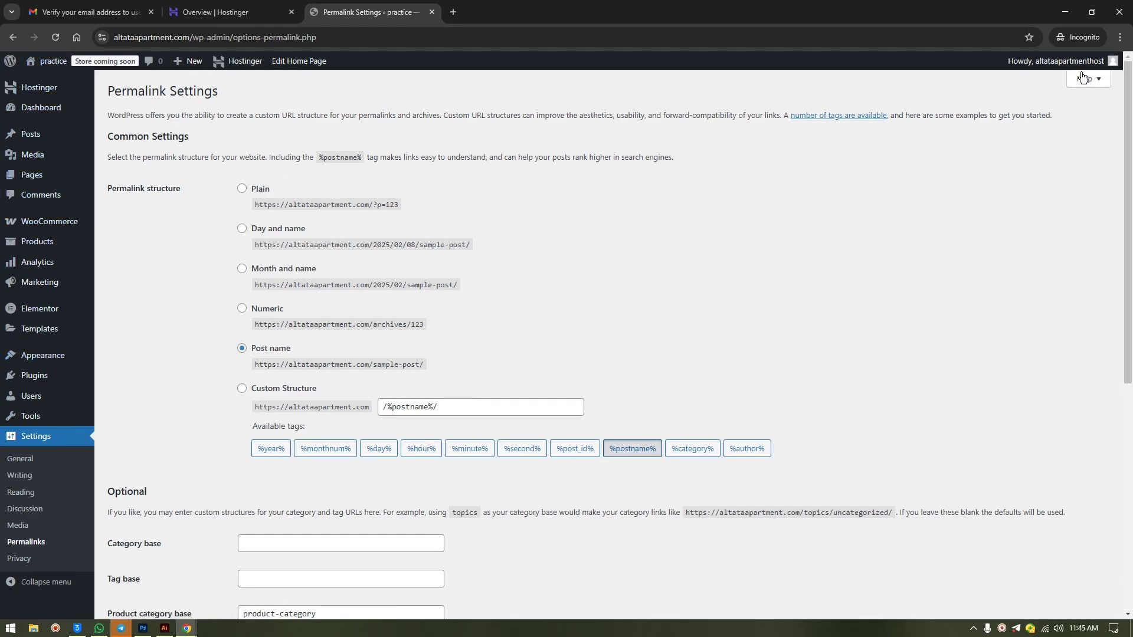
- Disable Elementor AI functionality, keep the site toolbar shown, and update the profile
{"action": "mouse_move", "coordinate": [1074, 62]}
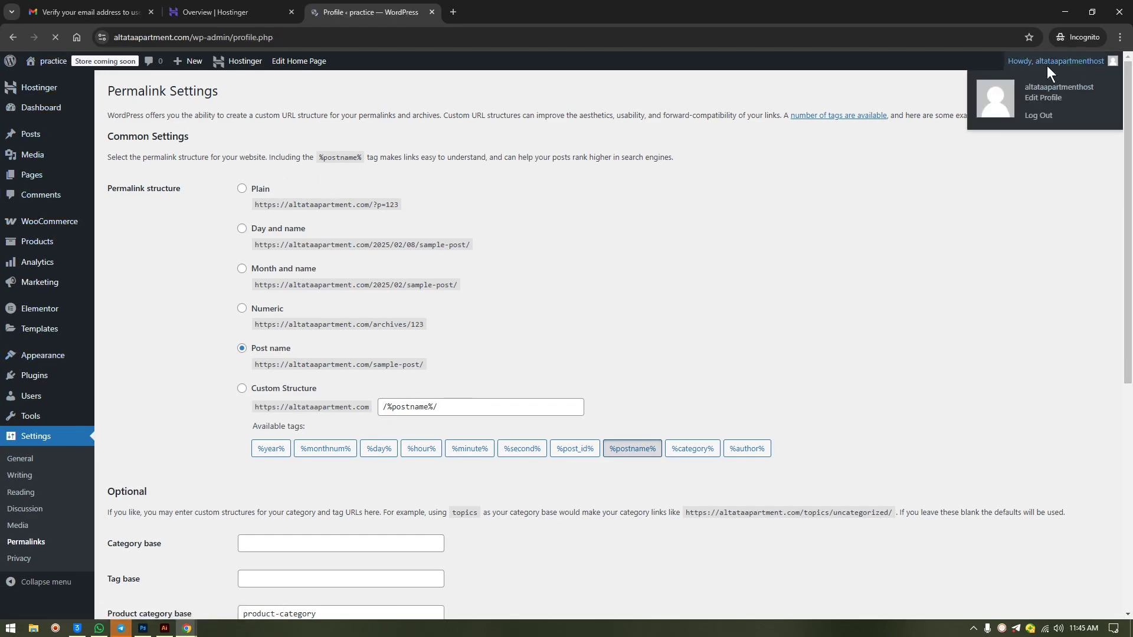
{"action": "scroll", "coordinate": [410, 309], "scroll_direction": "down", "scroll_amount": 6}
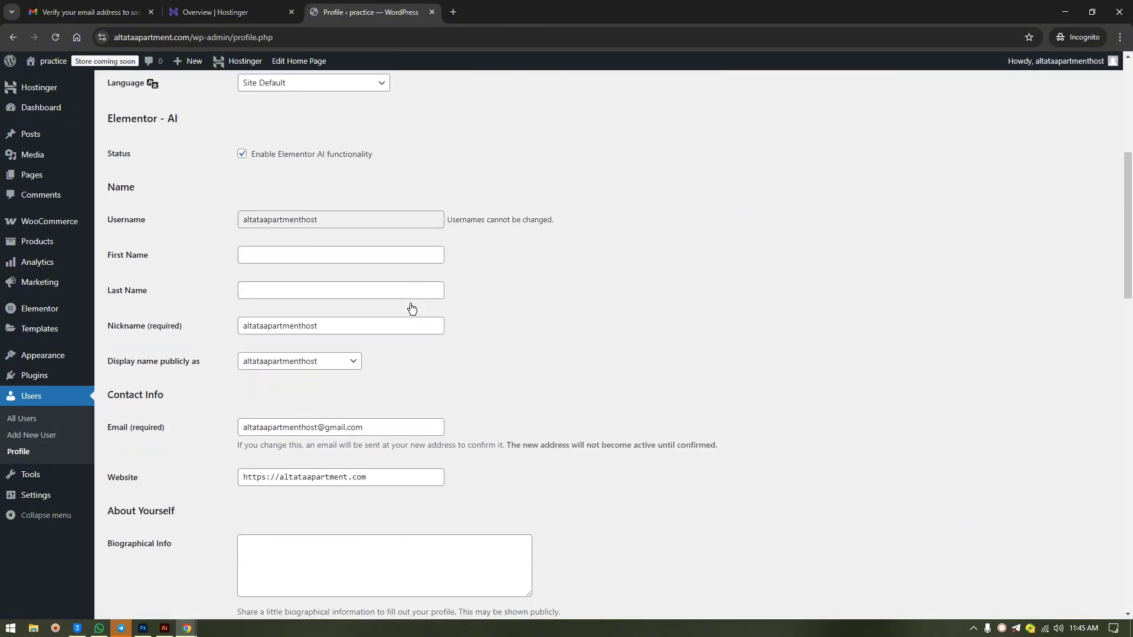
{"action": "scroll", "coordinate": [412, 300], "scroll_direction": "up", "scroll_amount": 4}
{"action": "left_click", "coordinate": [242, 389]}
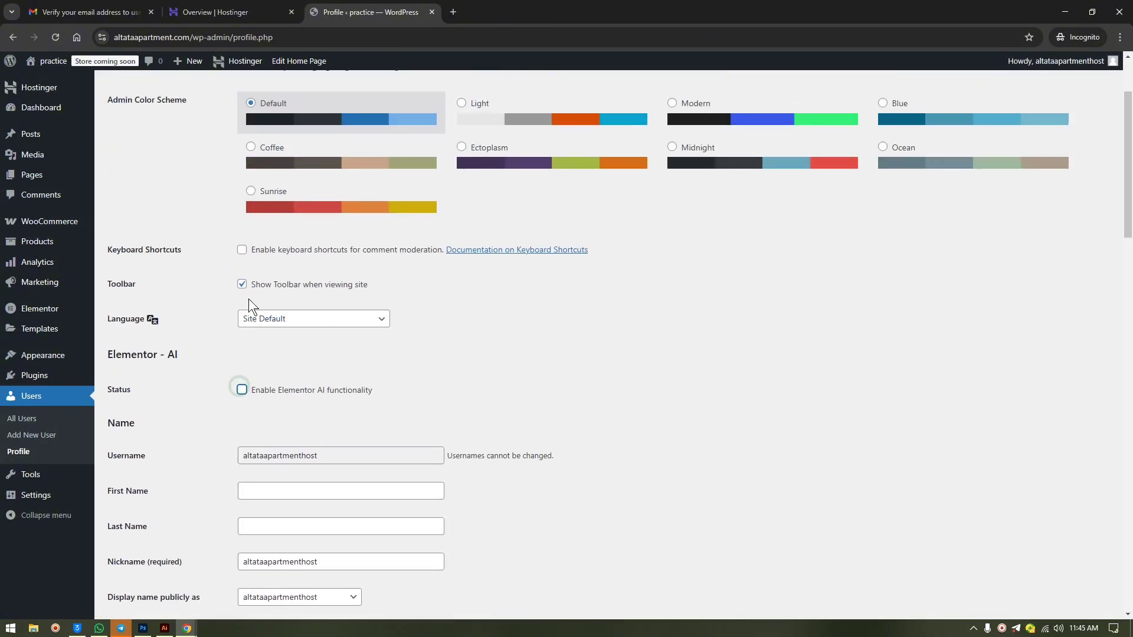
{"action": "left_click", "coordinate": [243, 285]}
{"action": "left_click", "coordinate": [242, 284]}
{"action": "scroll", "coordinate": [432, 332], "scroll_direction": "down", "scroll_amount": 10}
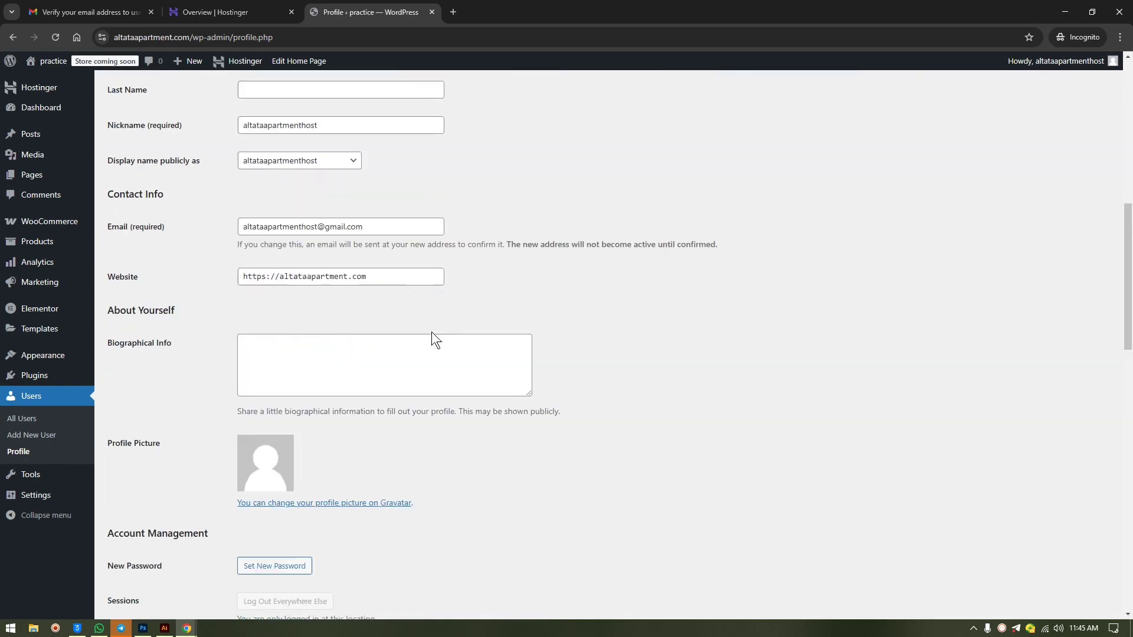
{"action": "scroll", "coordinate": [431, 334], "scroll_direction": "down", "scroll_amount": 2}
{"action": "scroll", "coordinate": [427, 336], "scroll_direction": "up", "scroll_amount": 1}
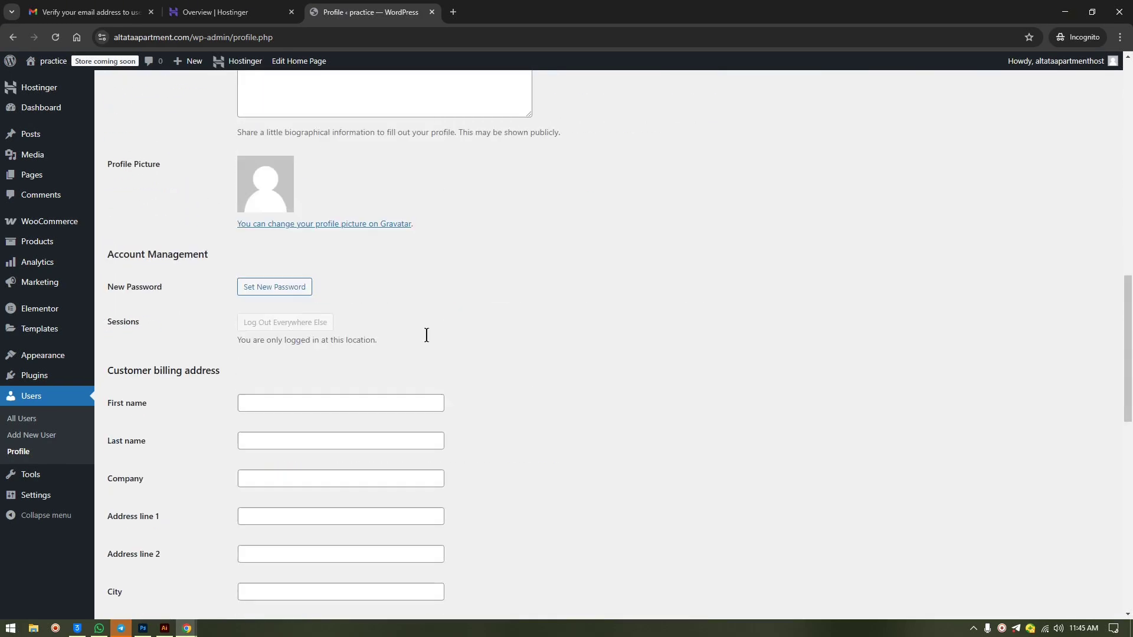
{"action": "scroll", "coordinate": [427, 337], "scroll_direction": "down", "scroll_amount": 12}
{"action": "left_click", "coordinate": [119, 563]}
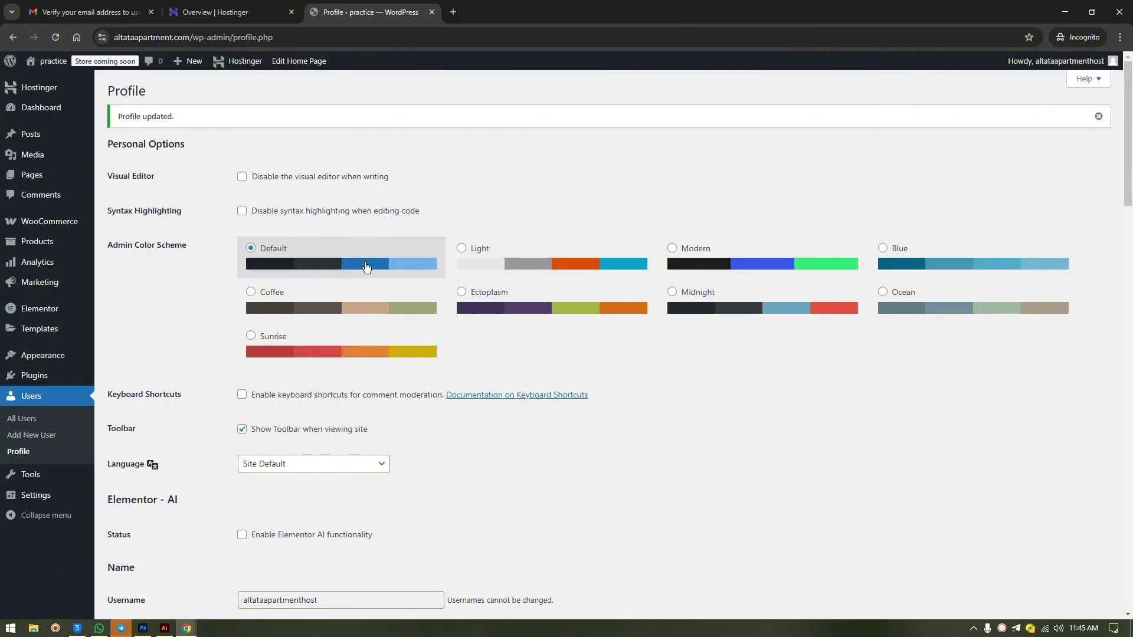
- Keep the Default admin colour scheme after briefly trying another one
{"action": "left_click", "coordinate": [771, 253]}
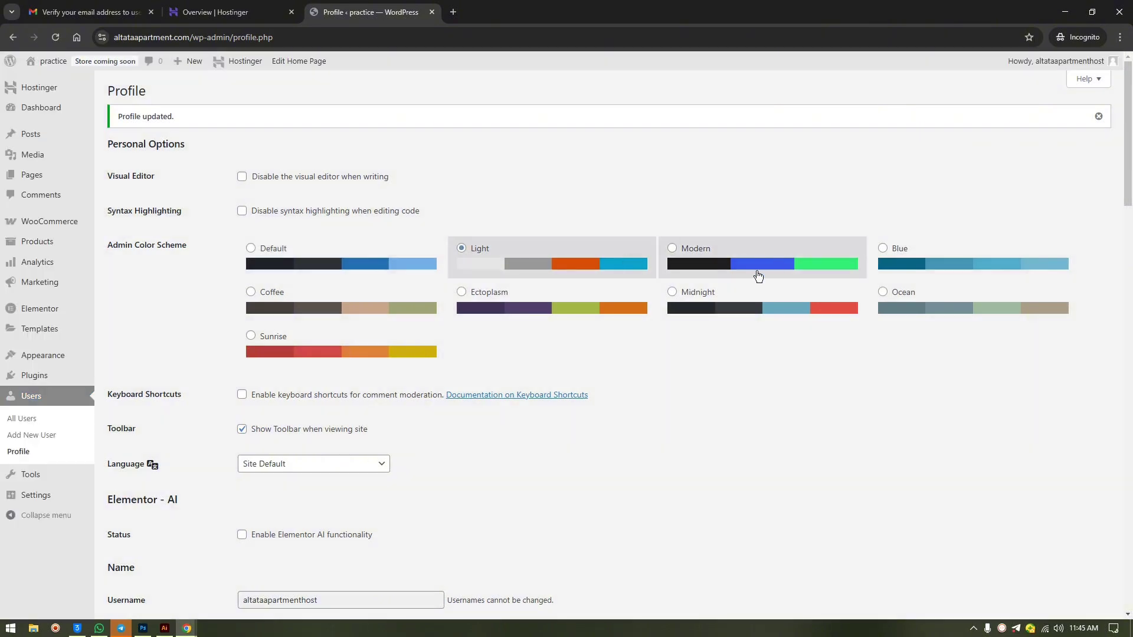
{"action": "left_click", "coordinate": [383, 264]}
{"action": "mouse_move", "coordinate": [1055, 62]}
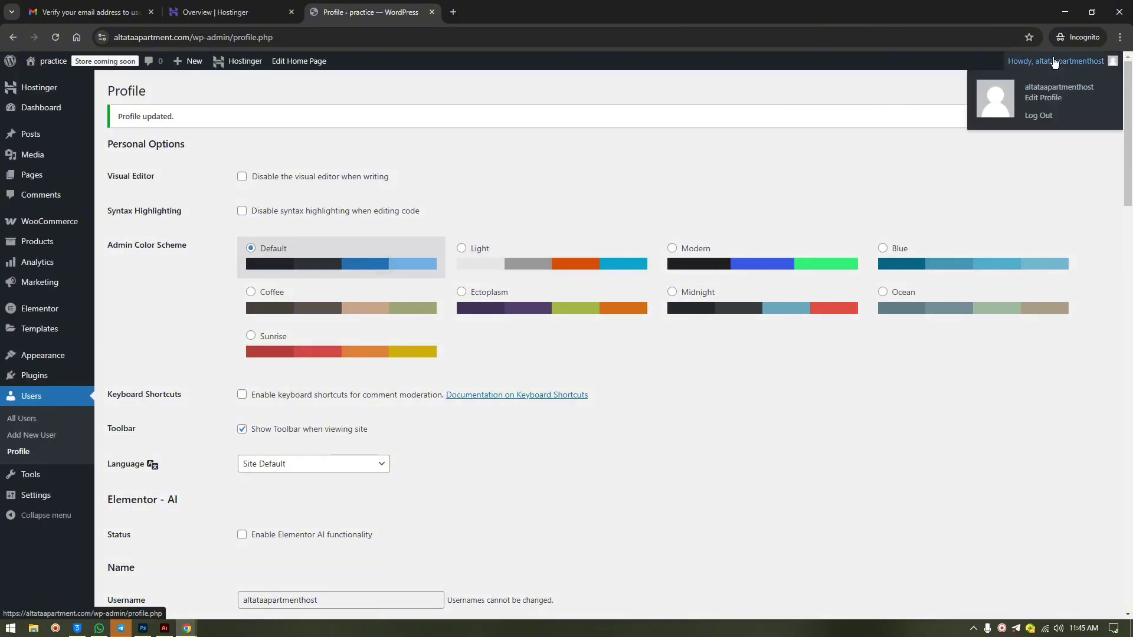
- Hide all eight dashboard panels, from Welcome to Elementor Overview, via Screen Options
{"action": "left_click", "coordinate": [60, 109]}
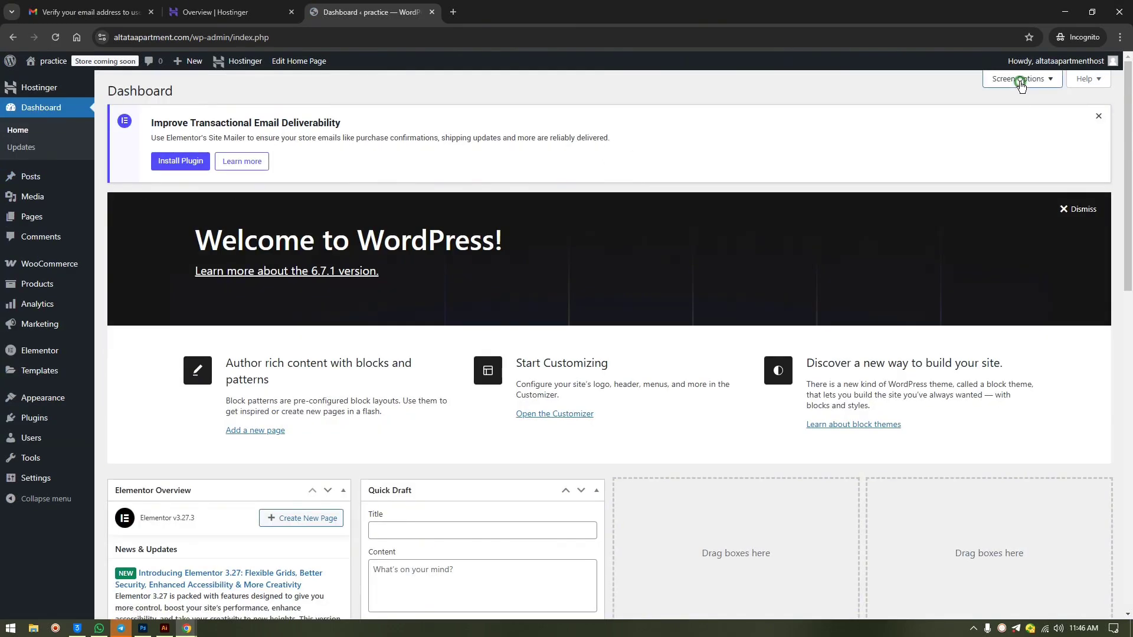
{"action": "left_click", "coordinate": [1019, 77]}
{"action": "left_click", "coordinate": [799, 131]}
{"action": "left_click", "coordinate": [682, 131]}
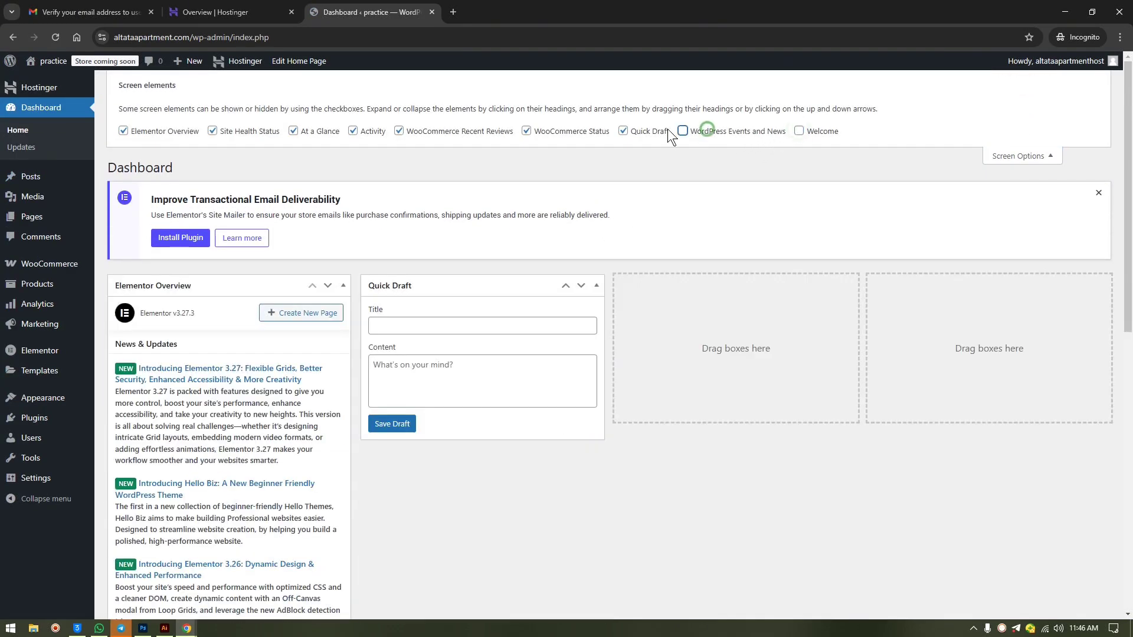
{"action": "left_click", "coordinate": [623, 131]}
{"action": "left_click", "coordinate": [583, 131]}
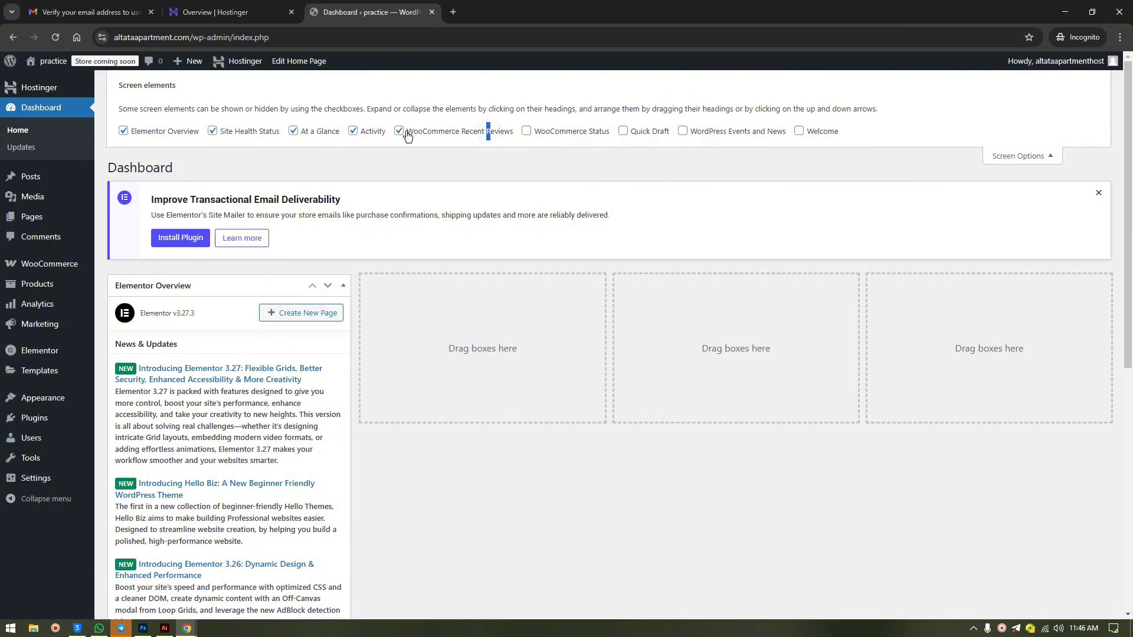
{"action": "left_click", "coordinate": [351, 130]}
{"action": "left_click", "coordinate": [312, 130]}
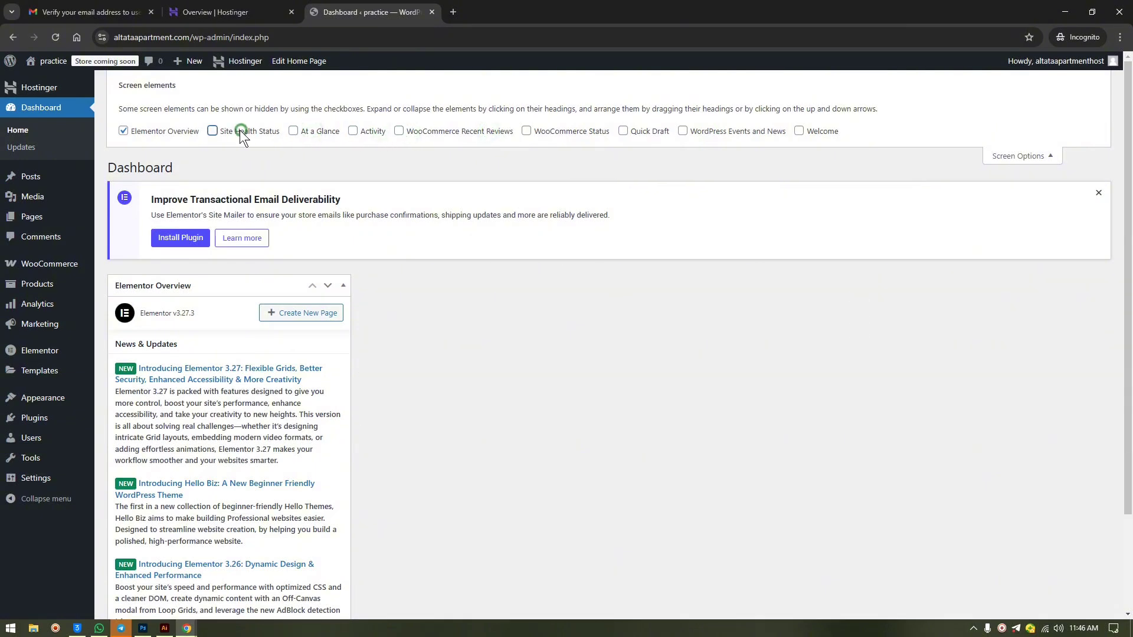
{"action": "left_click", "coordinate": [213, 131]}
{"action": "left_click", "coordinate": [189, 131]}
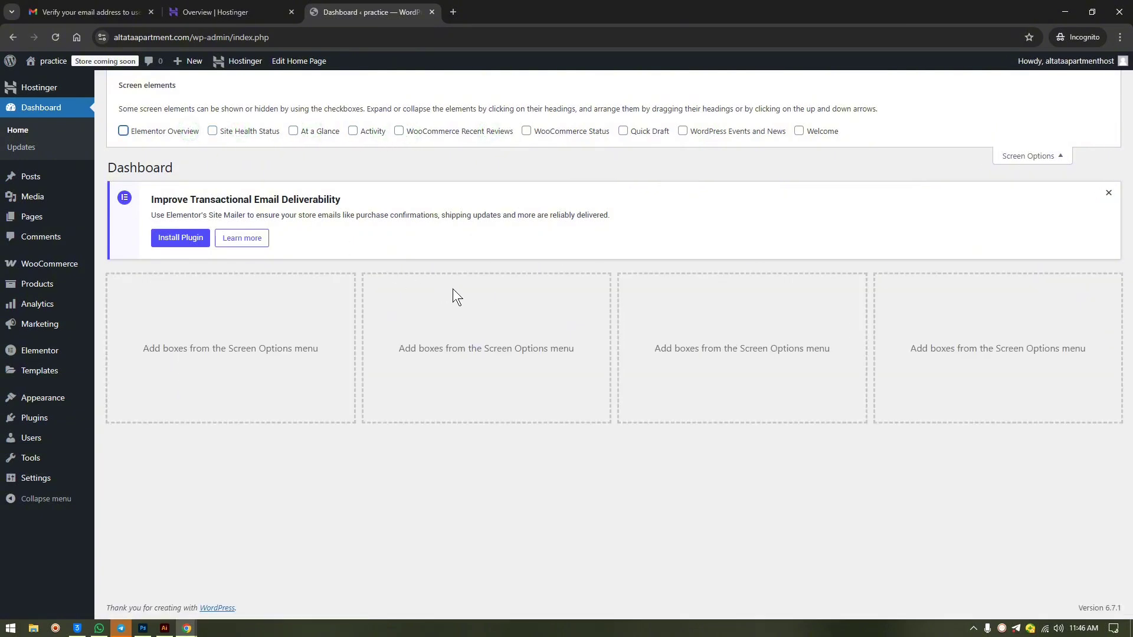
- Close Screen Options and dismiss the Elementor email deliverability notice
{"action": "left_click", "coordinate": [1024, 156]}
{"action": "left_click", "coordinate": [1107, 116]}
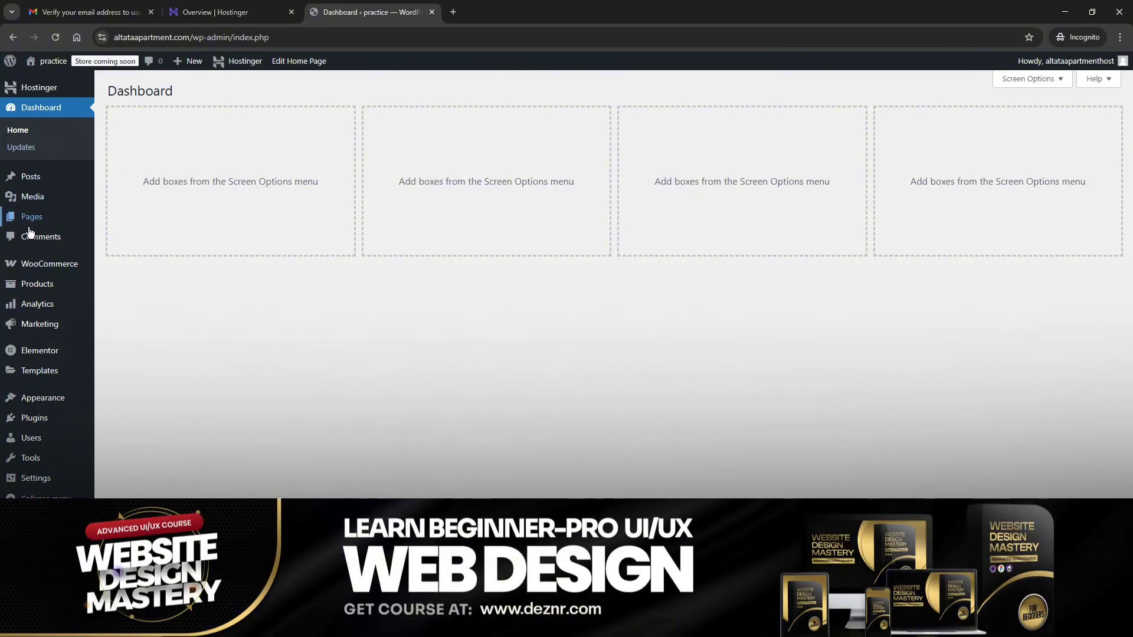
{"action": "mouse_move", "coordinate": [29, 221]}
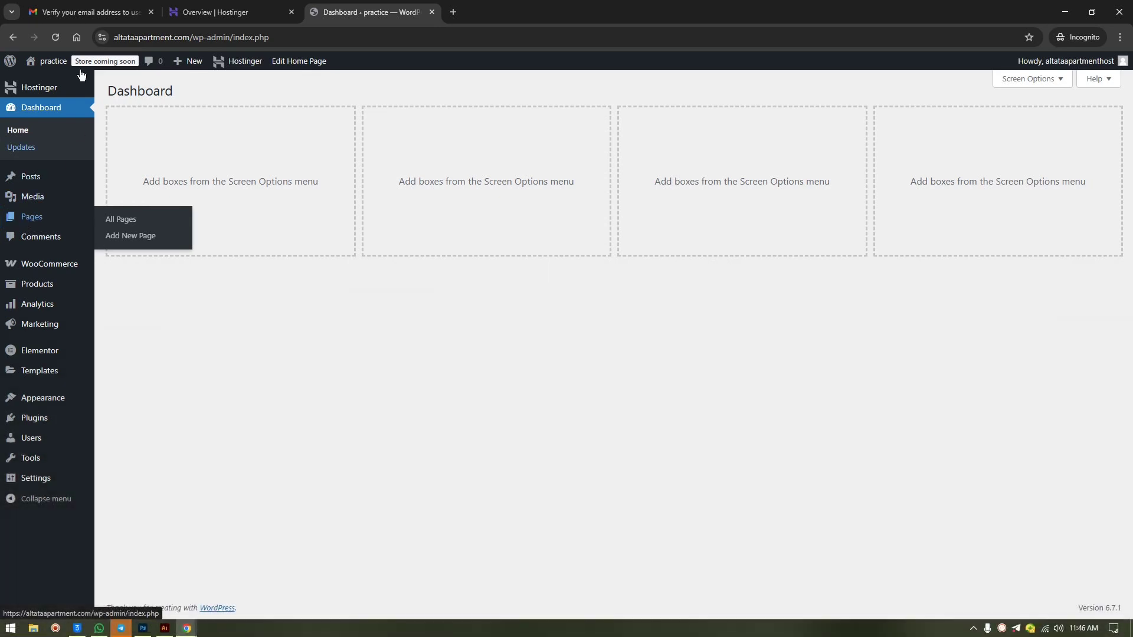
{"action": "left_click", "coordinate": [202, 5]}
{"action": "scroll", "coordinate": [713, 221], "scroll_direction": "up", "scroll_amount": 3}
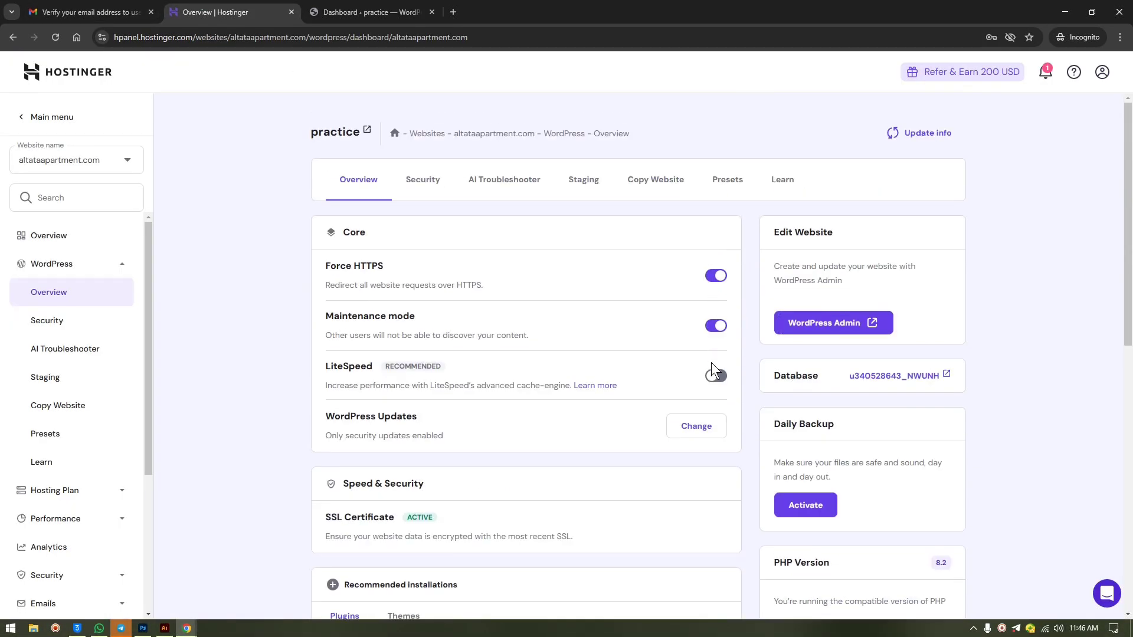
{"action": "left_click", "coordinate": [354, 10]}
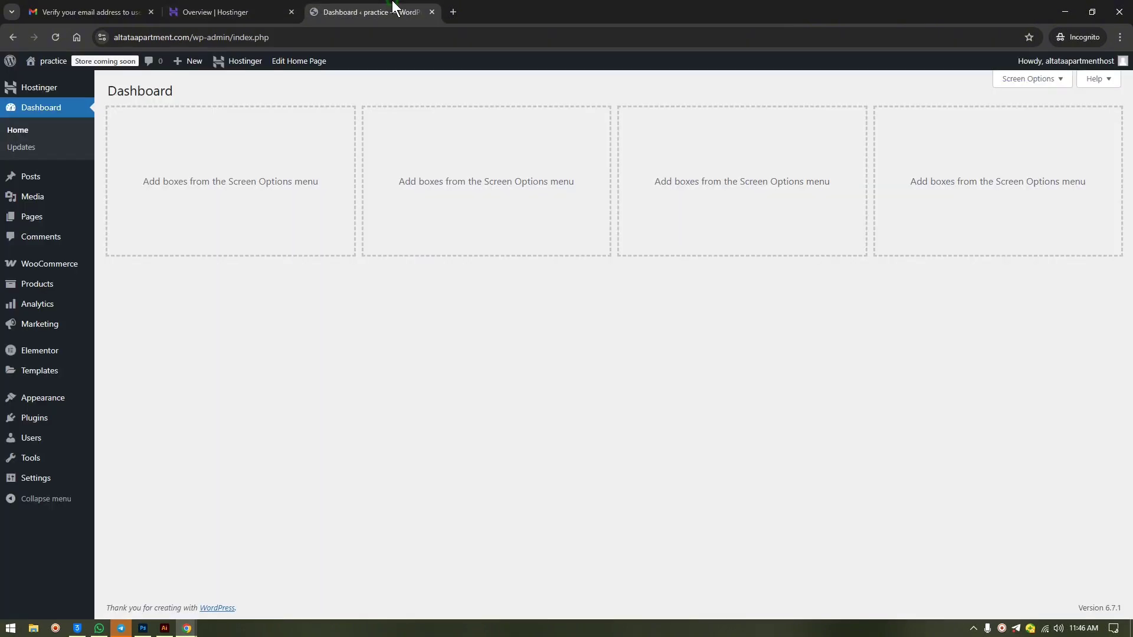
{"action": "right_click", "coordinate": [43, 82]}
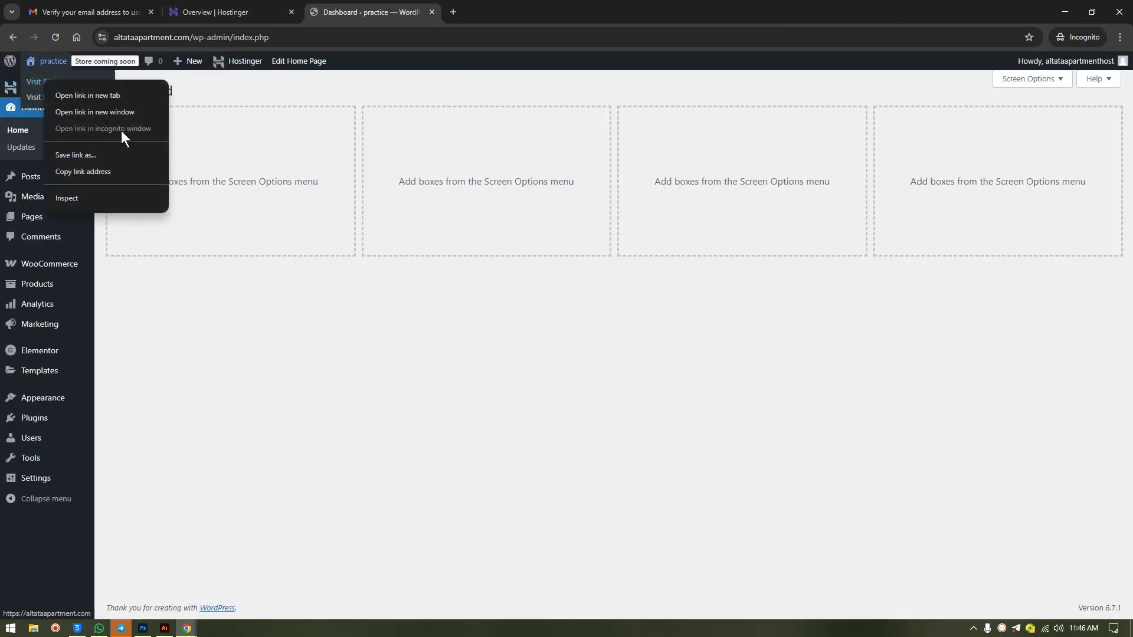
{"action": "left_click", "coordinate": [186, 33]}
{"action": "left_click", "coordinate": [207, 35]}
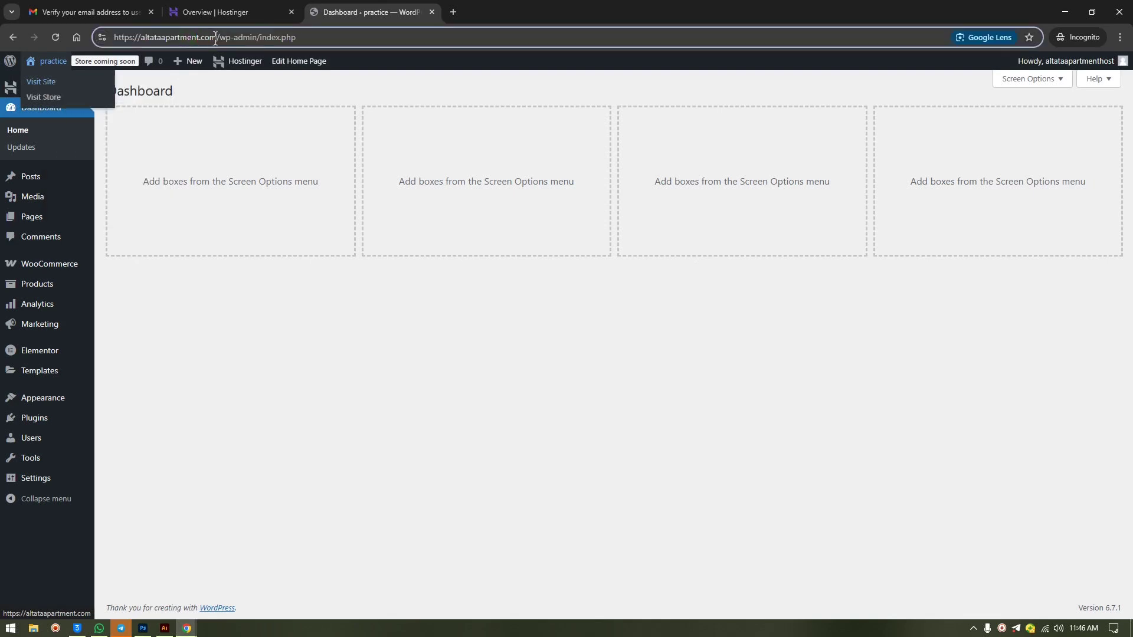
{"action": "left_click_drag", "start_coordinate": [216, 38], "coordinate": [66, 37]}
{"action": "key", "text": "ctrl+c"}
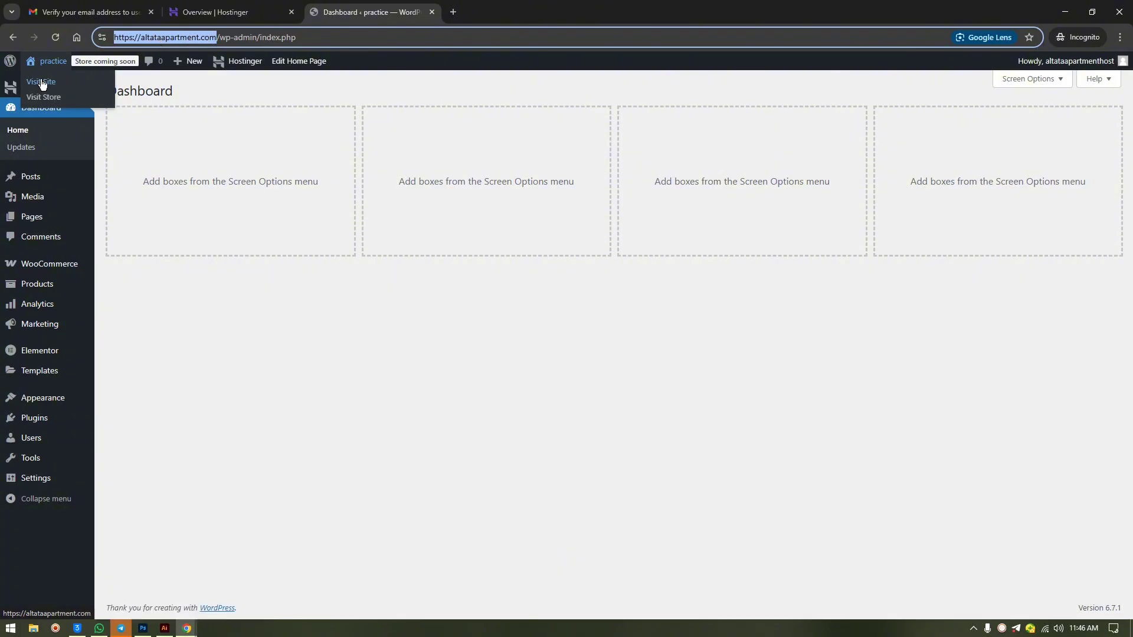
{"action": "right_click", "coordinate": [40, 81]}
- Load altataapartment.com logged in and in the other window to see the public Coming Soon page
{"action": "left_click", "coordinate": [95, 93]}
{"action": "left_click", "coordinate": [1065, 12]}
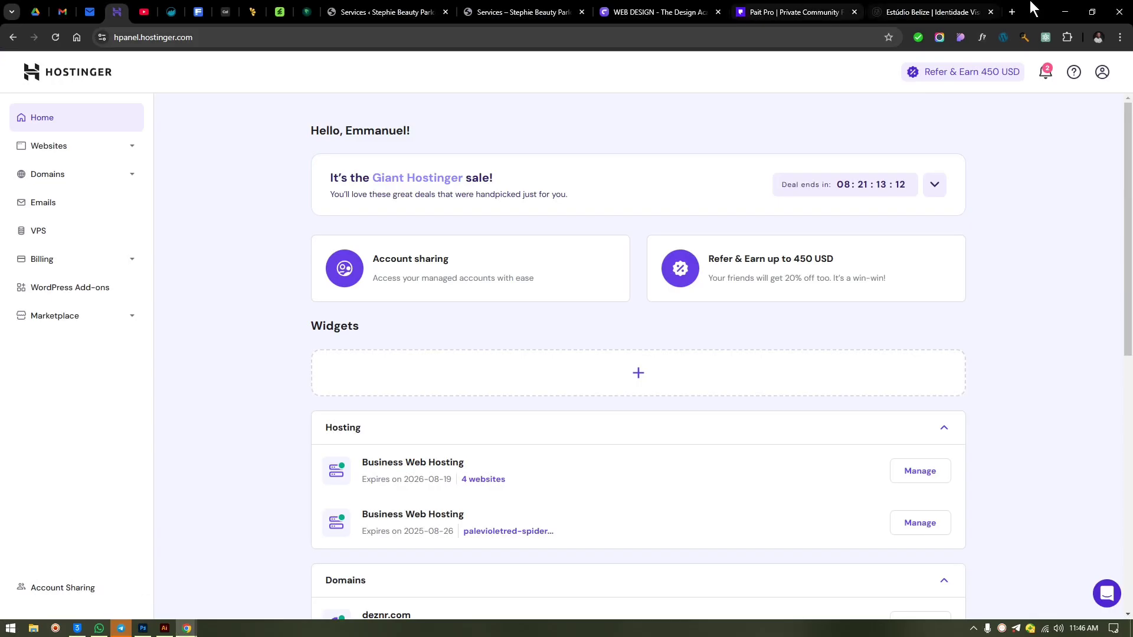
{"action": "left_click", "coordinate": [1012, 11]}
{"action": "key", "text": "ctrl+v"}
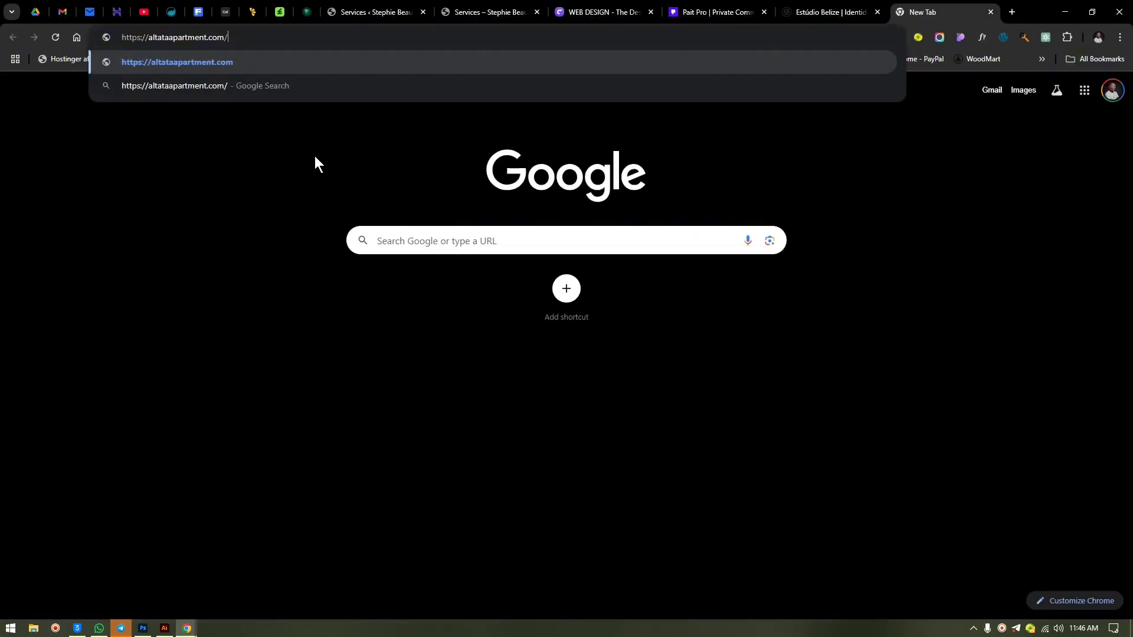
{"action": "key", "text": "Return"}
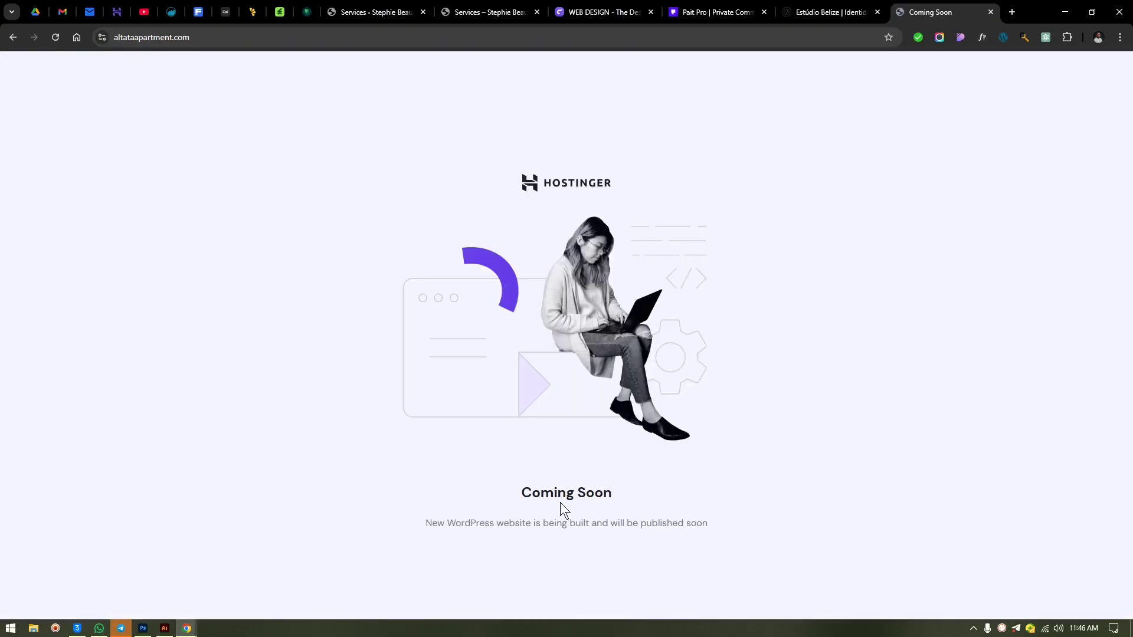
- Return to the Hostinger Overview tab in the logged-in browser window
{"action": "left_click", "coordinate": [1066, 12]}
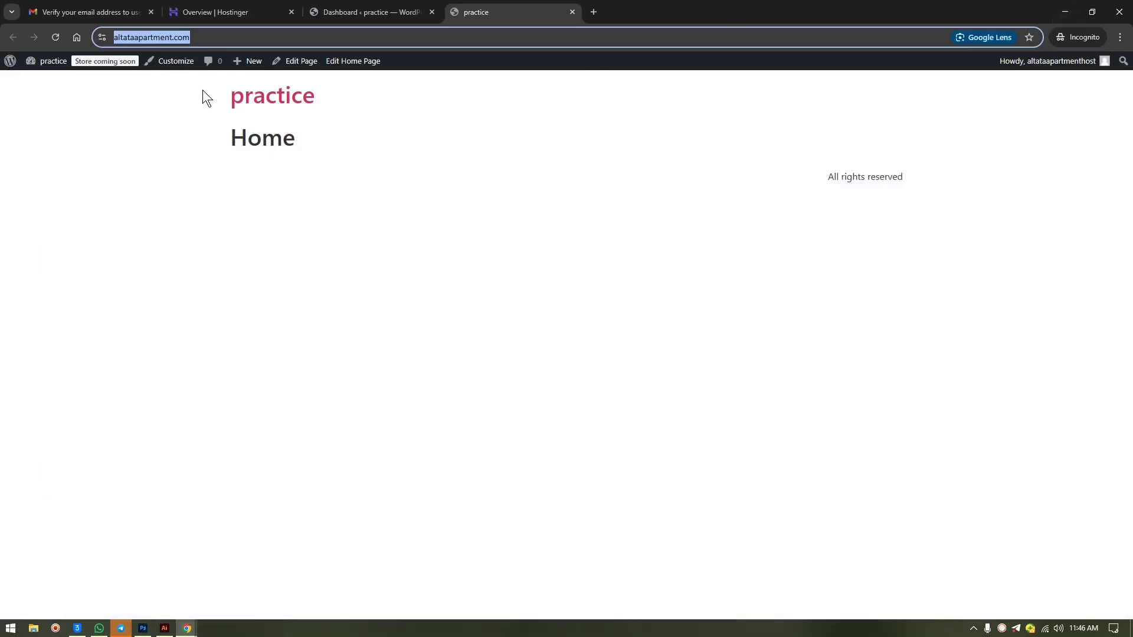
{"action": "left_click", "coordinate": [384, 8]}
{"action": "left_click", "coordinate": [172, 8]}
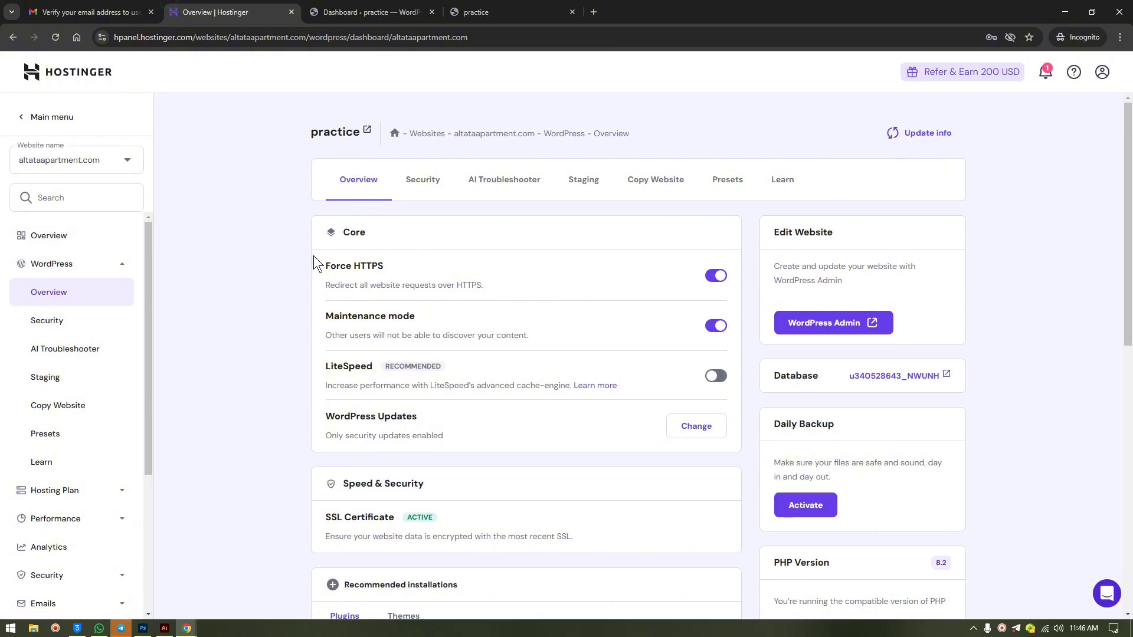